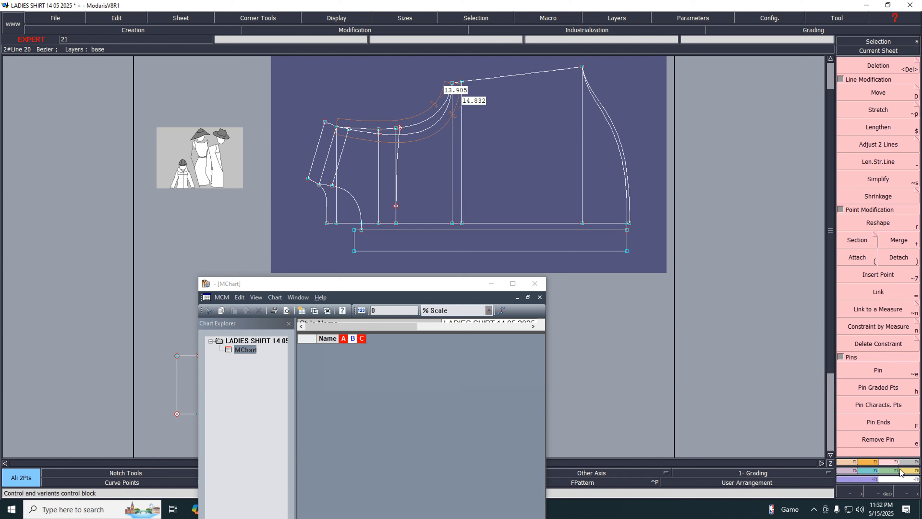
Add the lengths of the two curved lines along the bodice's upper edge to the measurement chart
left_click(912, 471)
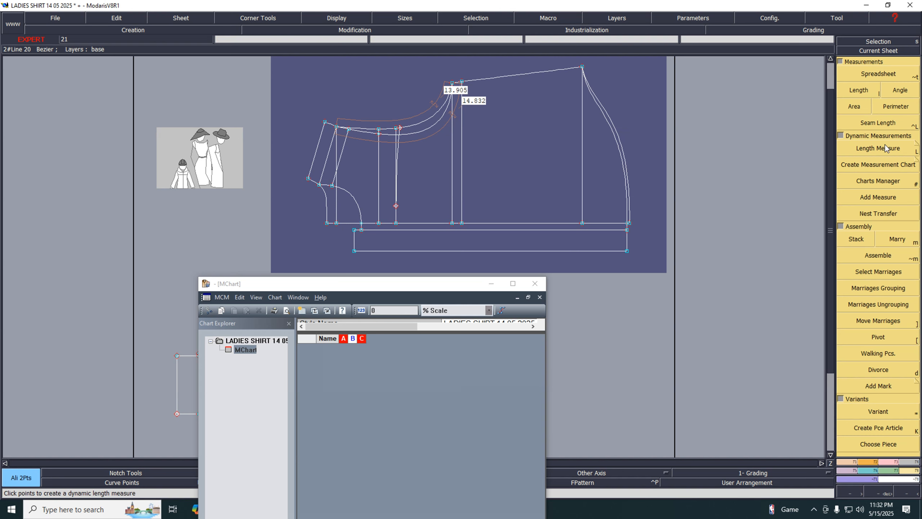
left_click(872, 199)
left_click(421, 143)
left_click(413, 124)
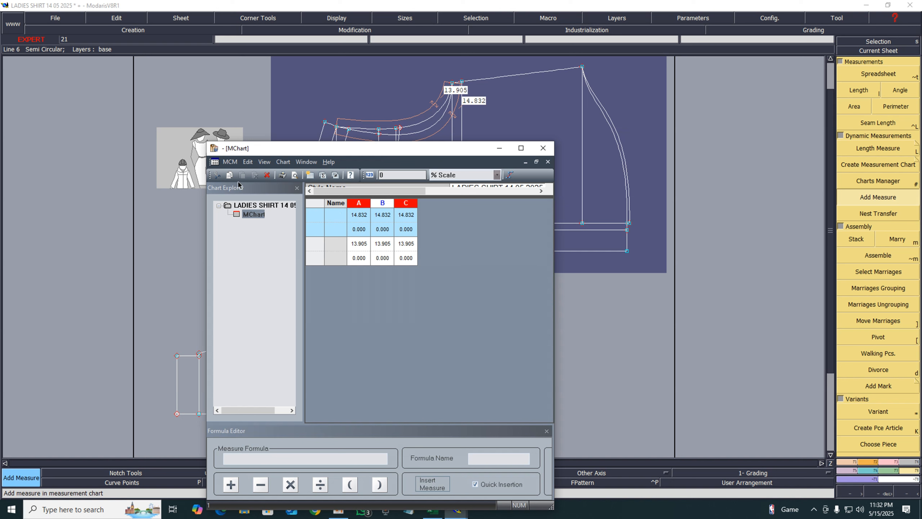
Customize the measurement chart layout to hide the ddl Size row style
left_click(229, 161)
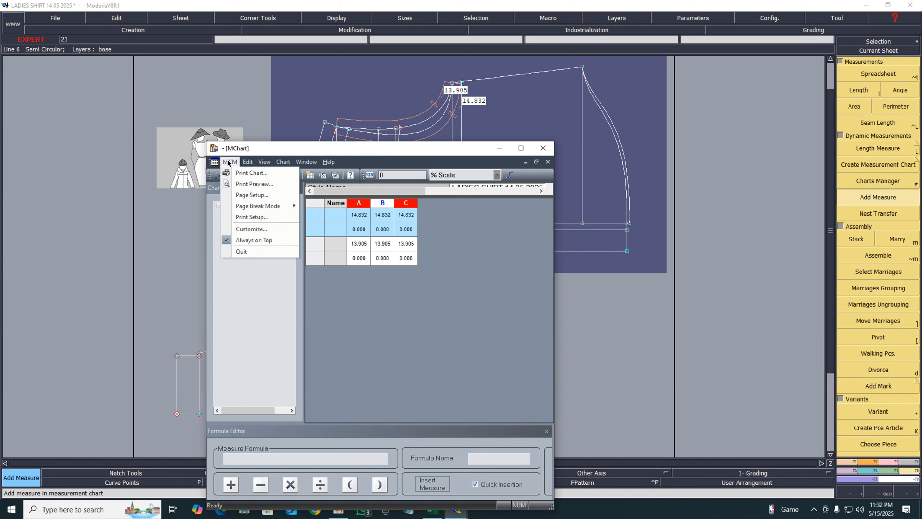
left_click(251, 229)
left_click(332, 187)
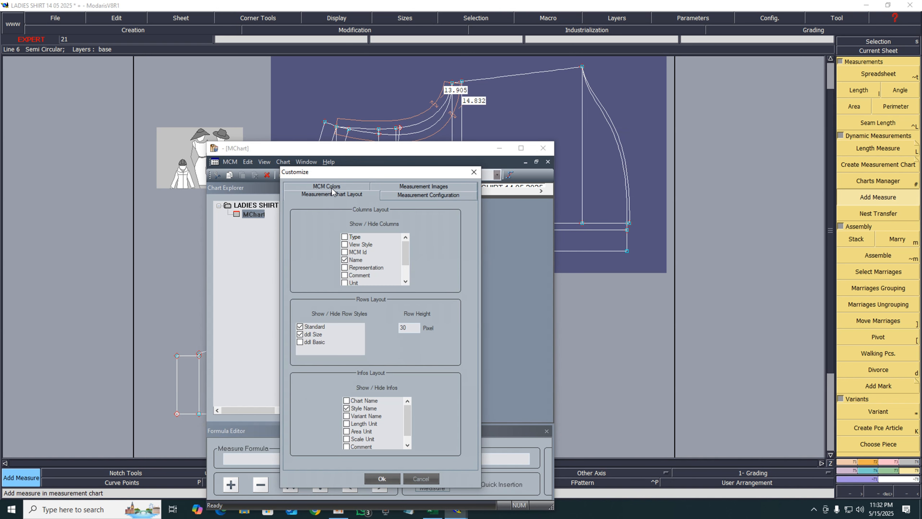
left_click(299, 335)
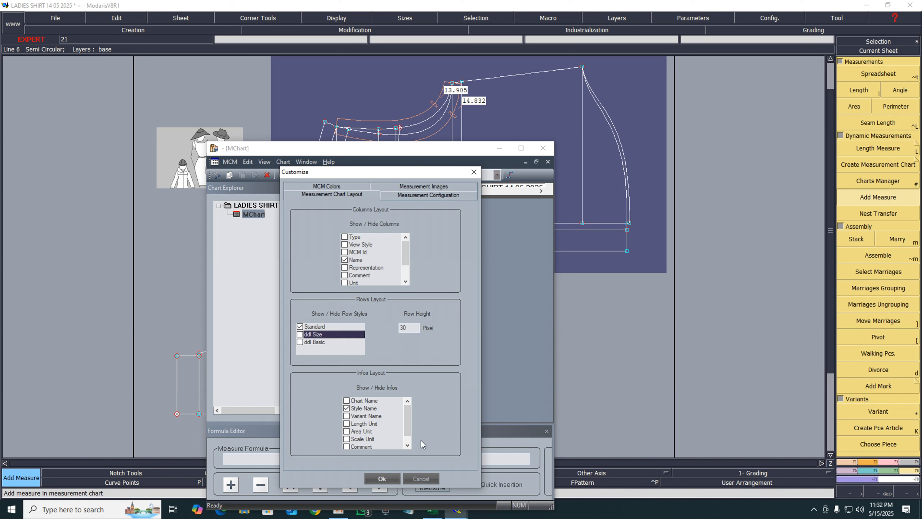
left_click(382, 478)
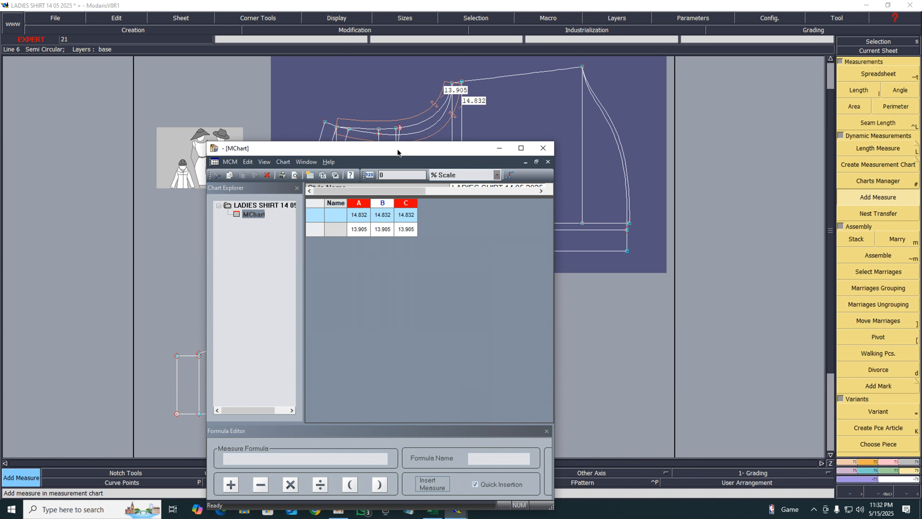
Create a new measure that adds the two curve lengths together
left_click_drag(397, 149, 244, 87)
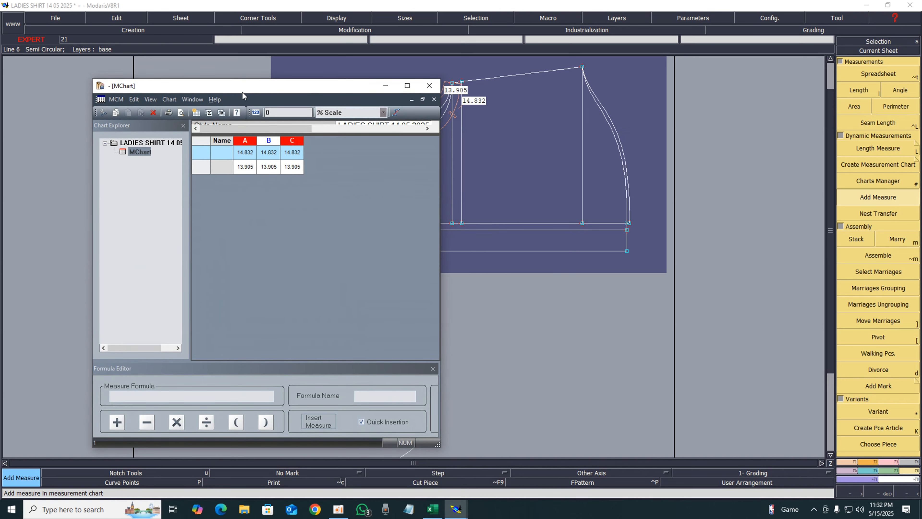
left_click(201, 154)
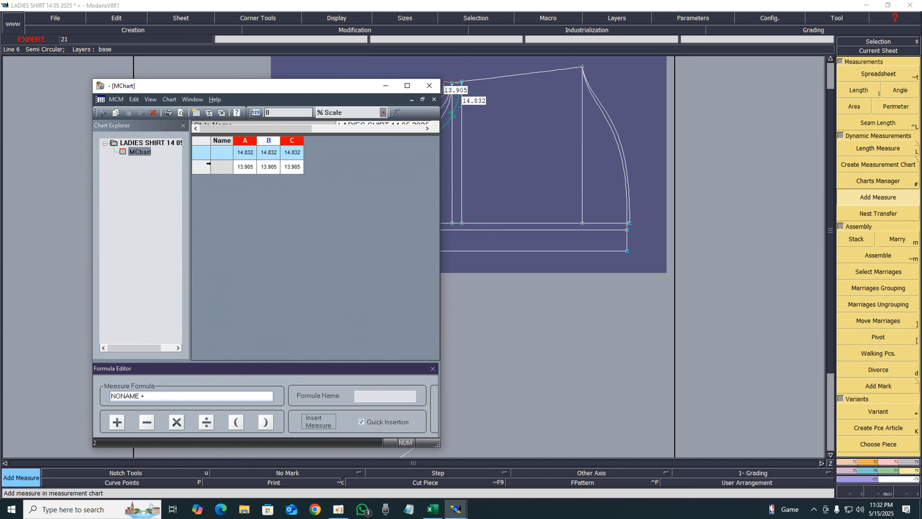
left_click(203, 170)
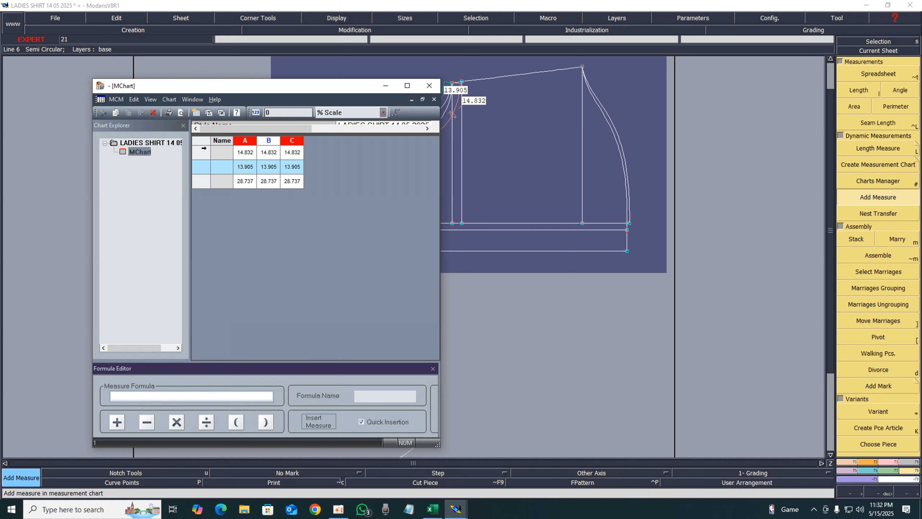
Delete the two individual curve measures, keeping only the combined measure
left_click_drag(204, 153, 205, 168)
key("Delete")
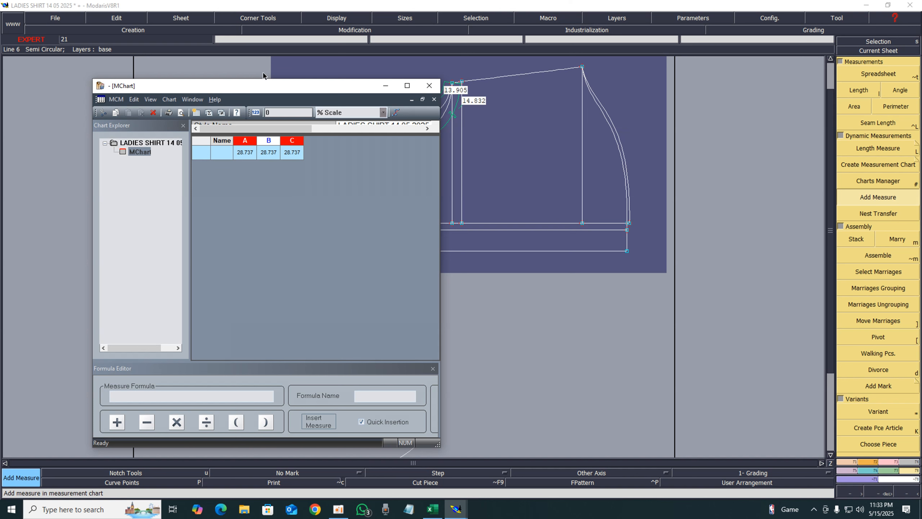
Center the lower sleeve sheet in the workspace and minimize the measurement chart window
left_click_drag(271, 89, 343, 431)
left_click(879, 51)
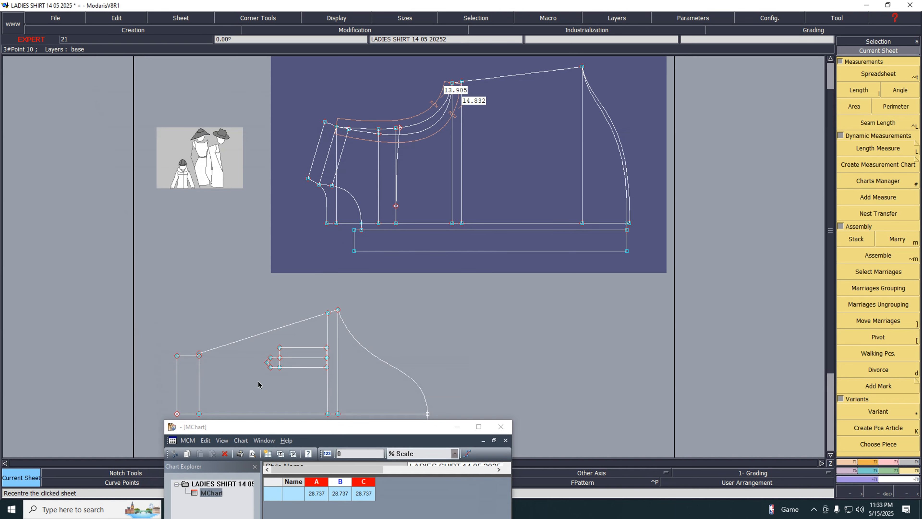
left_click(261, 383)
key("Delete")
left_click(565, 312)
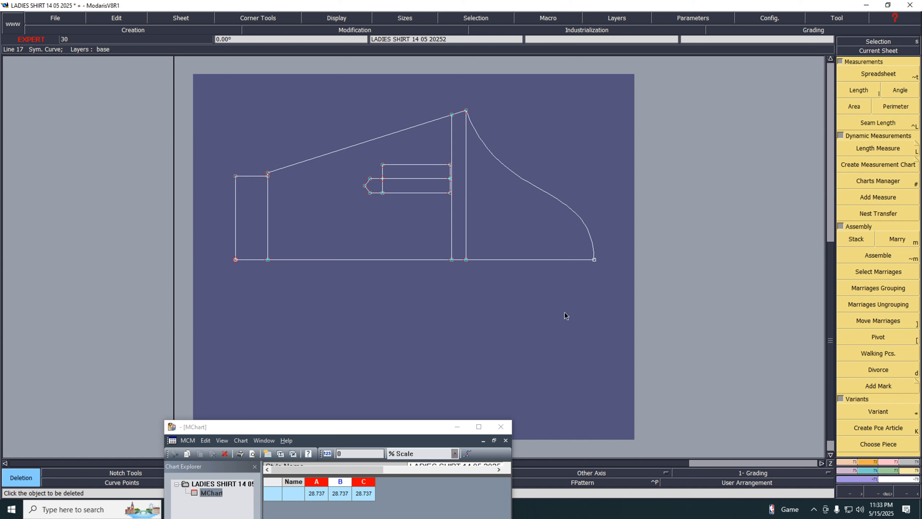
left_click(457, 426)
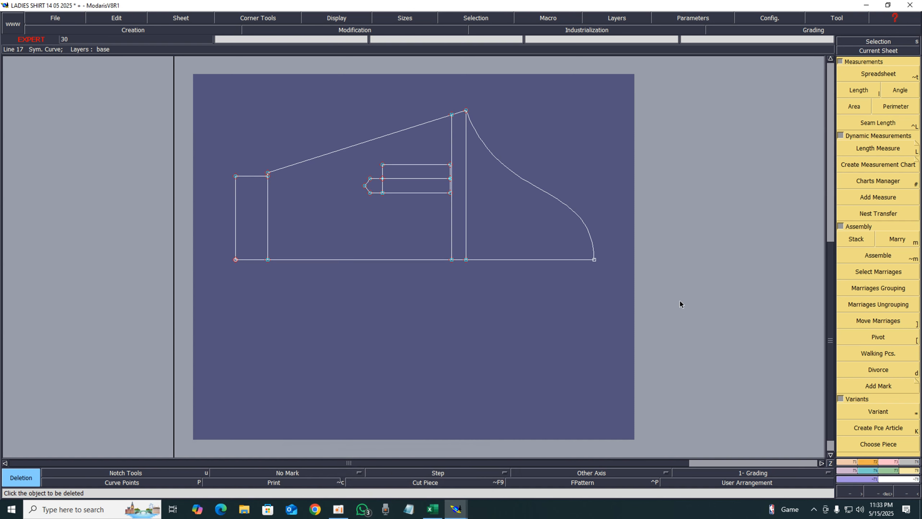
key("F1")
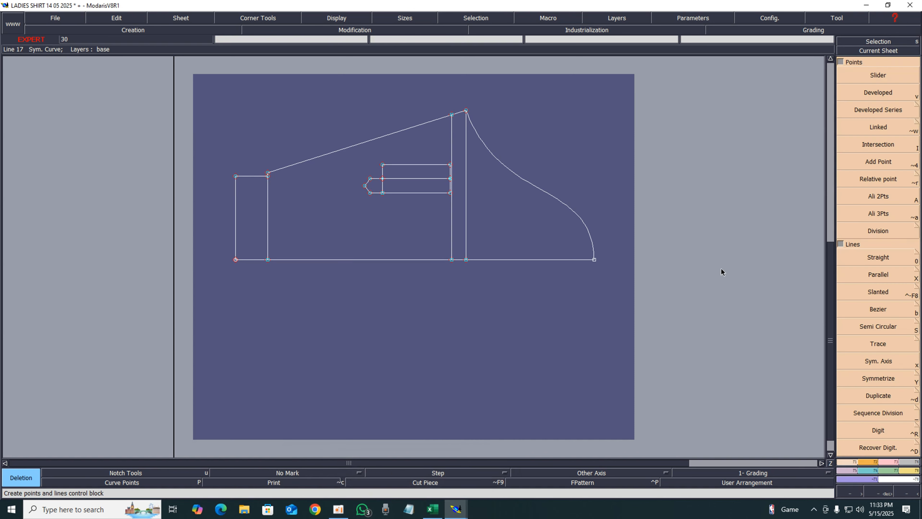
left_click(916, 272)
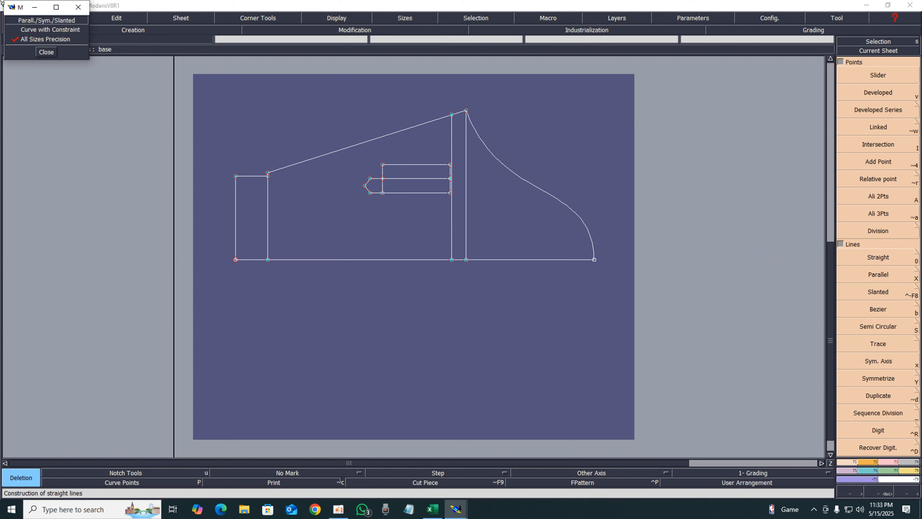
left_click(49, 55)
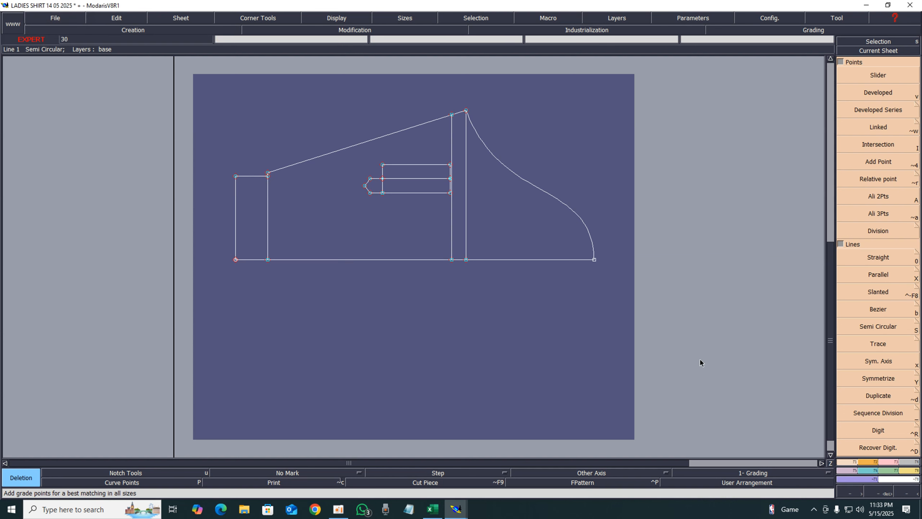
Create a symmetry axis along the piece's bottom line, starting from the curve's lower end point
key("x")
left_click(594, 259)
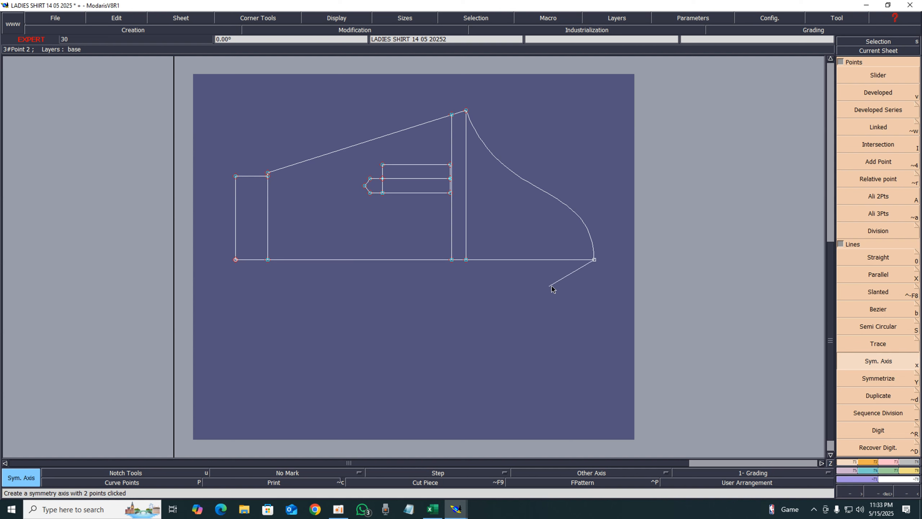
left_click(349, 259)
Mirror the curved edge across the new symmetry axis
key("shift+y")
left_click(573, 259)
left_click(531, 186)
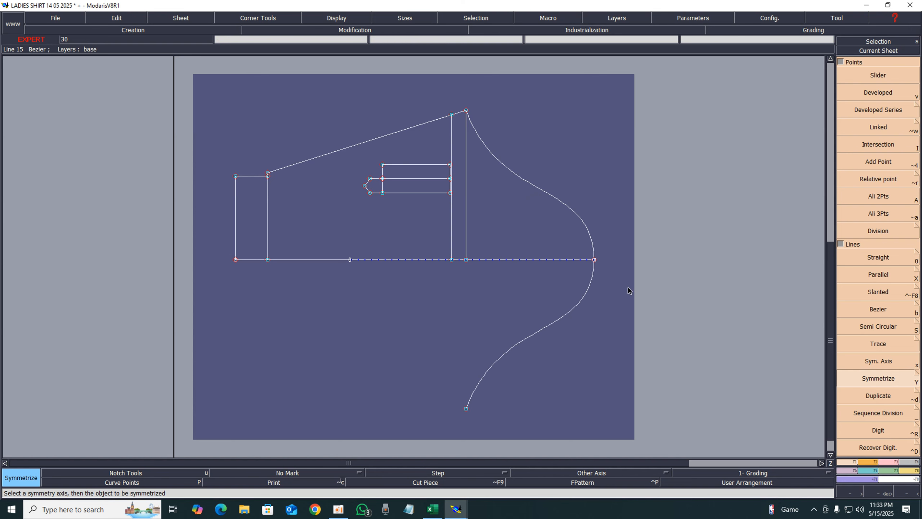
Turn on the display of curve handles and activate the Print option
left_click(334, 20)
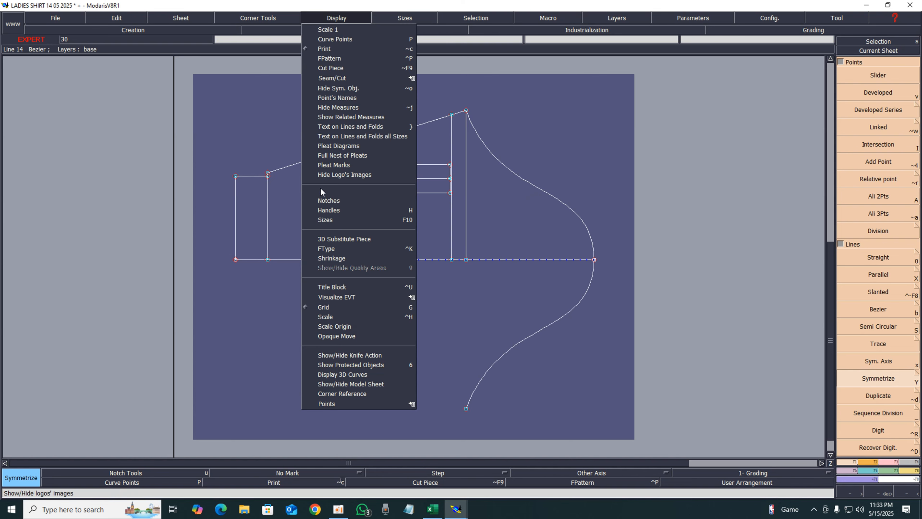
left_click(328, 207)
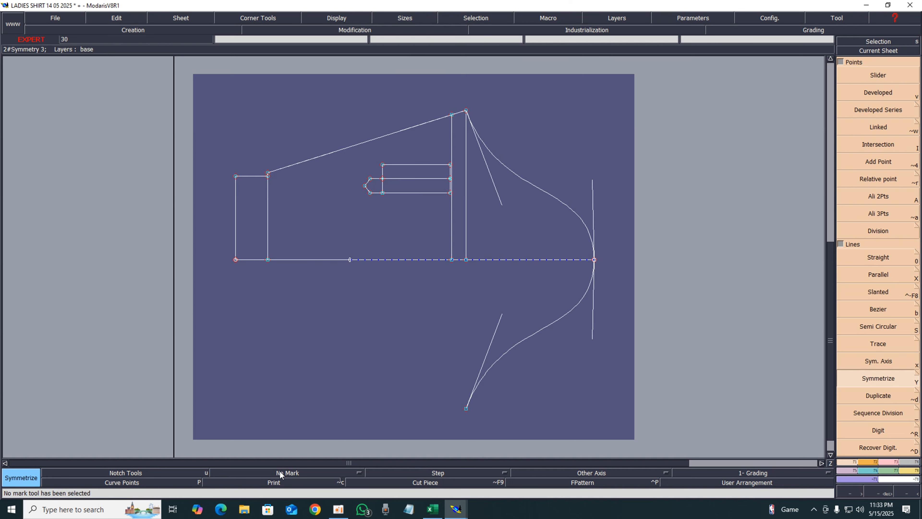
left_click(273, 484)
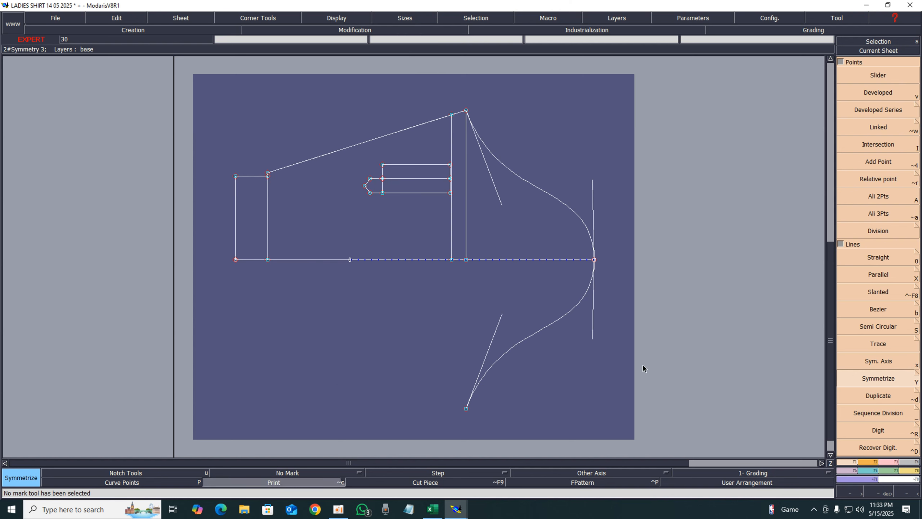
Reshape the mirrored curve by adjusting both of its handles to smooth the shape
key("shift+s")
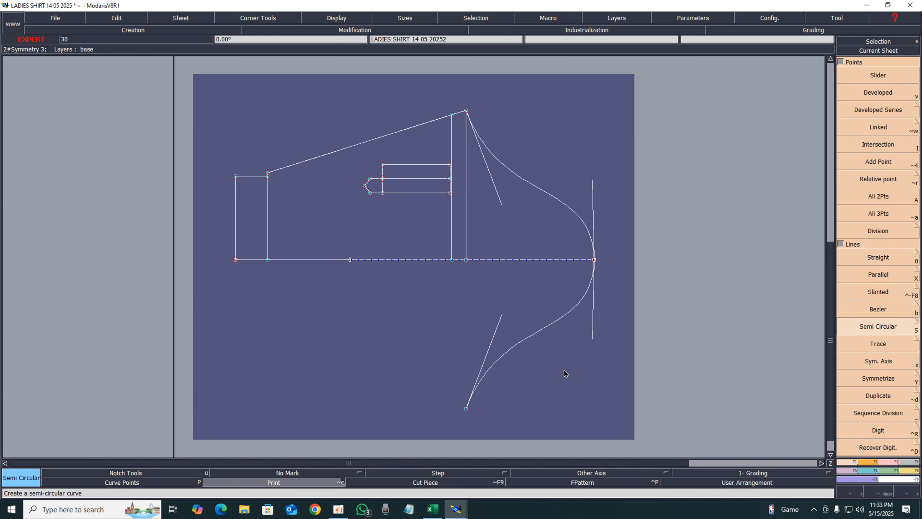
key("r")
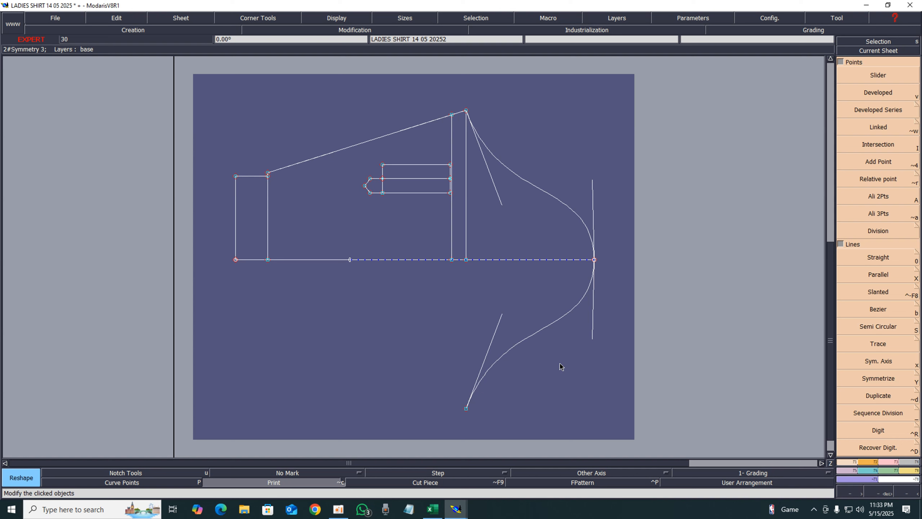
left_click(591, 337)
left_click(592, 350)
left_click(502, 314)
left_click(498, 303)
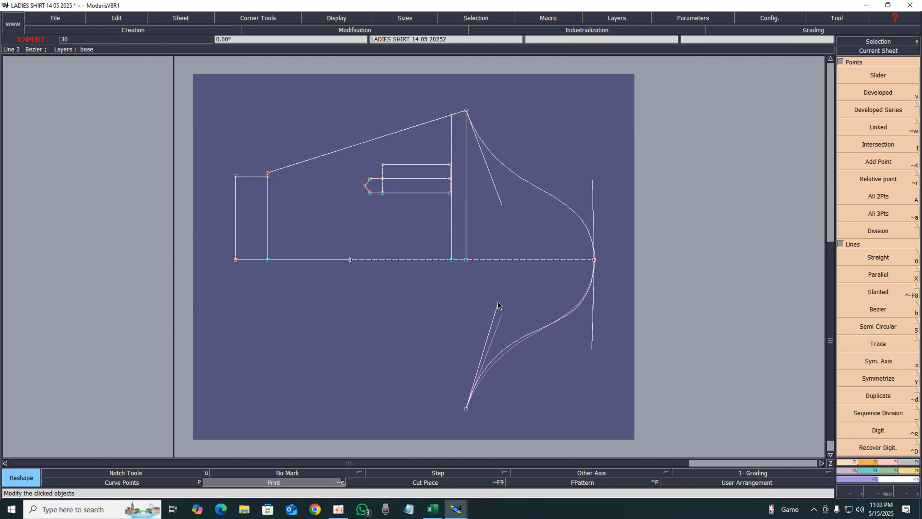
left_click(594, 349)
left_click(589, 359)
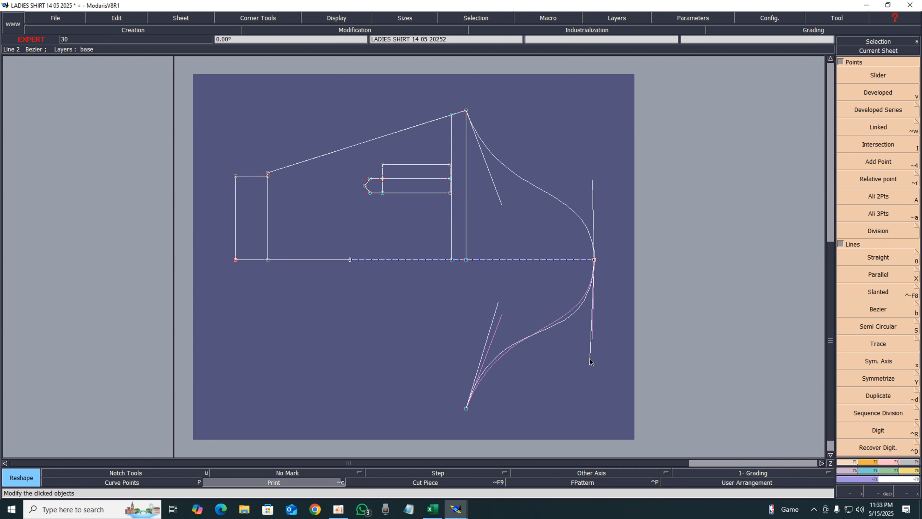
left_click(590, 357)
left_click(588, 353)
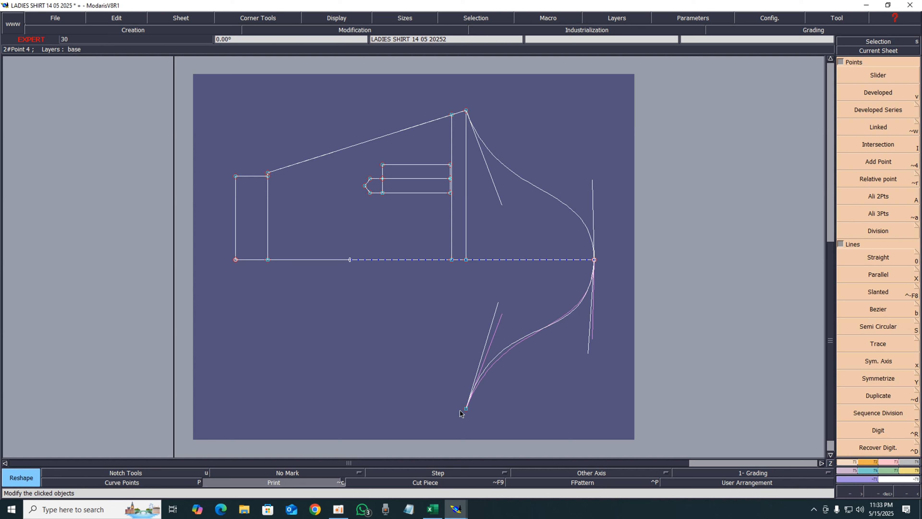
left_click(497, 305)
left_click(495, 305)
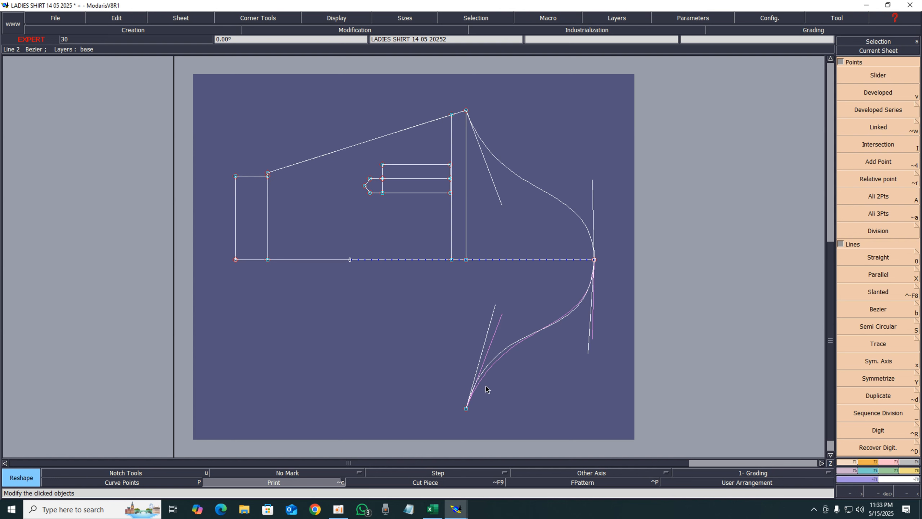
Create a developed point 4.5 inches along the mirrored curve from its lower end
key("v")
left_click(467, 408)
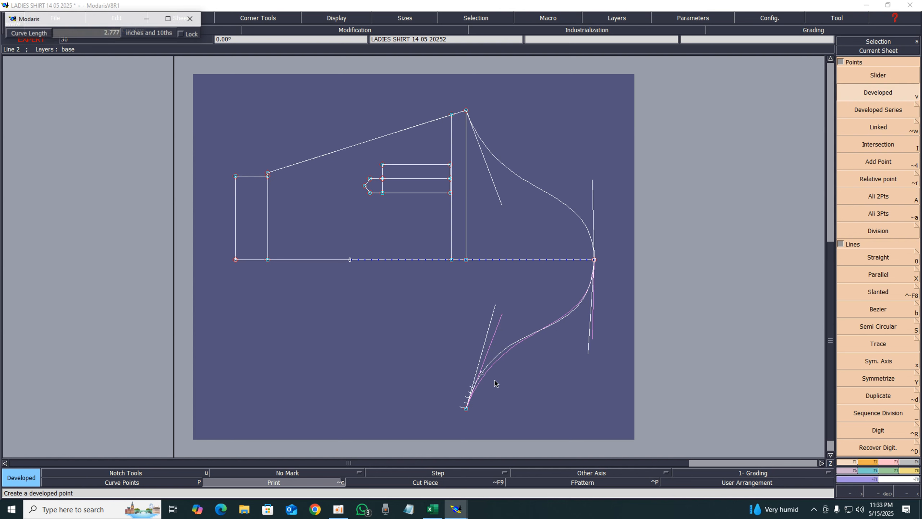
type("-0.625")
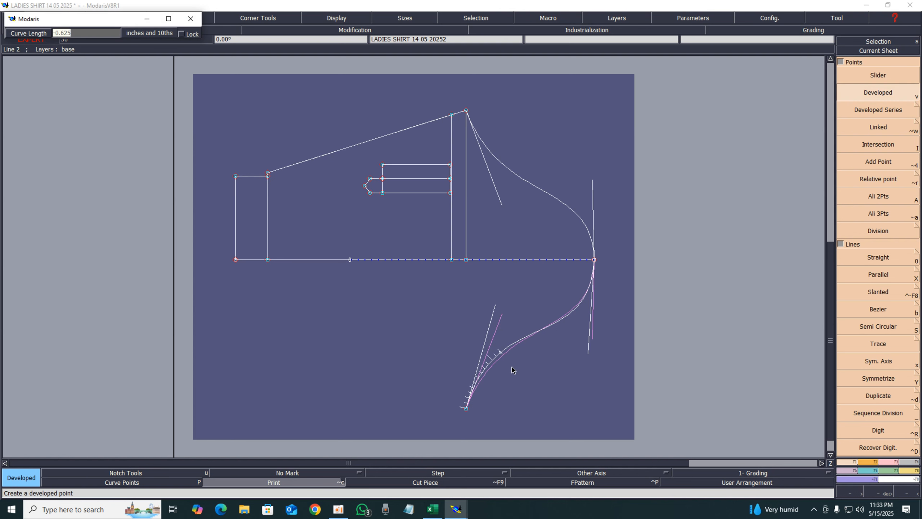
type("4.5")
key("Return")
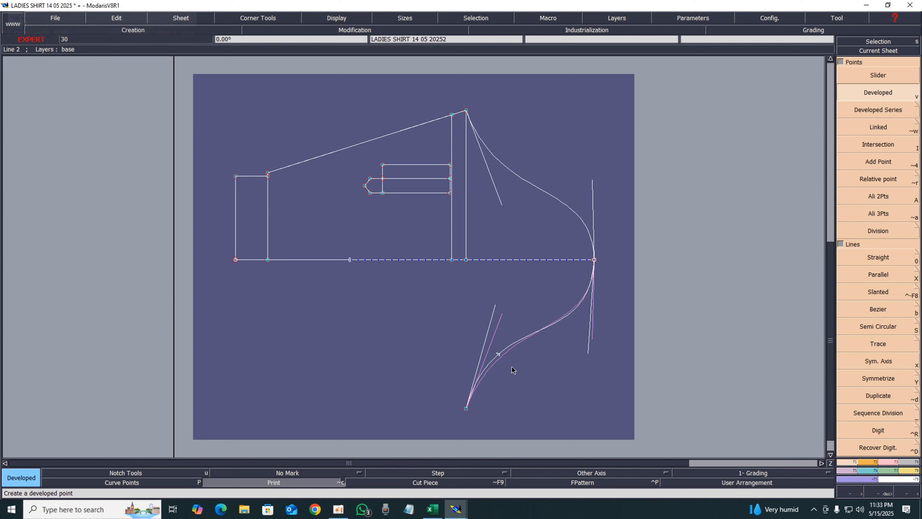
Create a developed point 0.5 inches along the upper curve from its top end
left_click(463, 114)
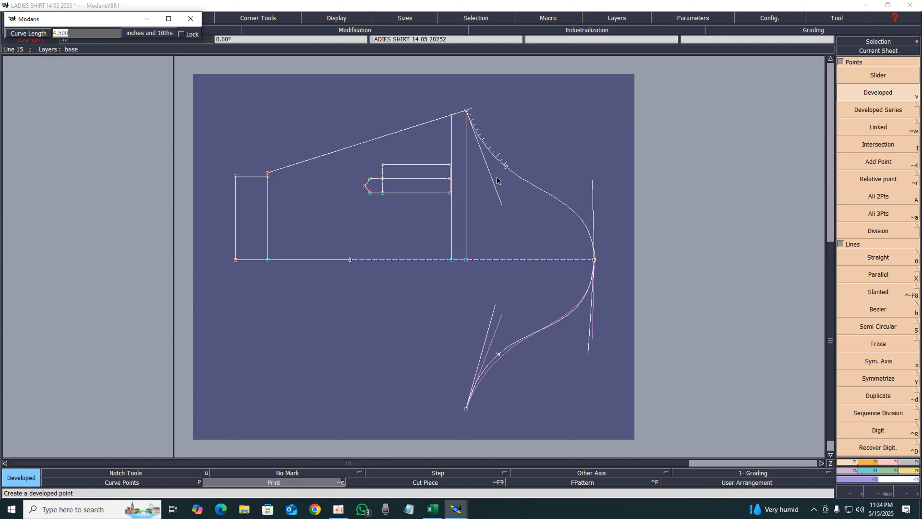
type("4.500")
key("Return")
type(".5")
key("Return")
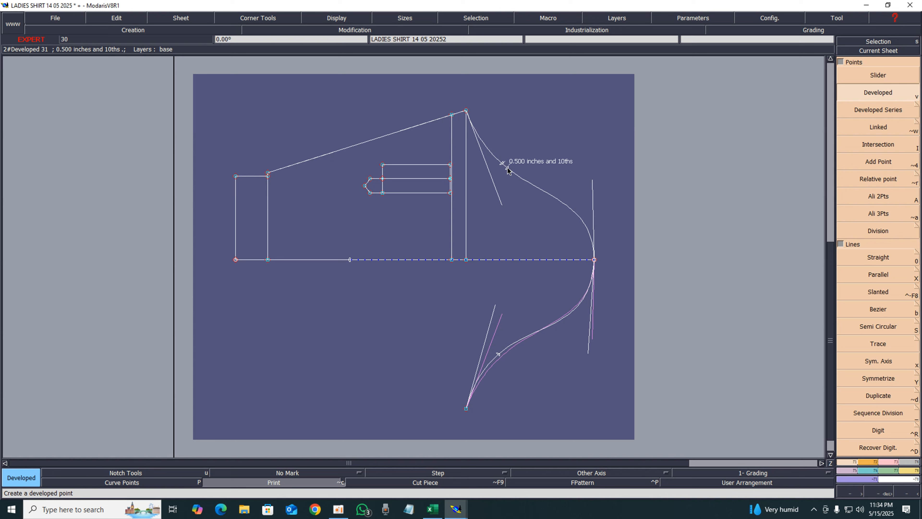
Construct a small upright rectangle just below the piece's slanted top line, left of the existing tab
key("n")
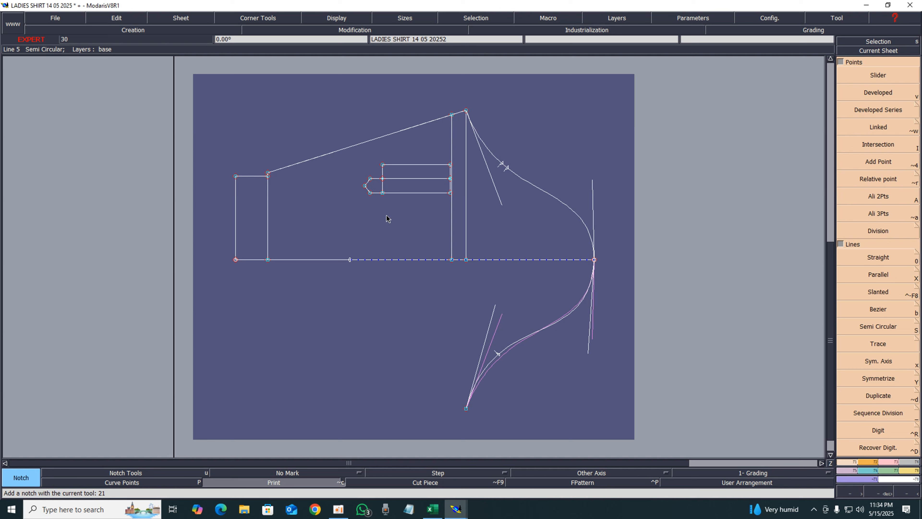
key("r")
left_click(357, 144)
left_click(334, 195)
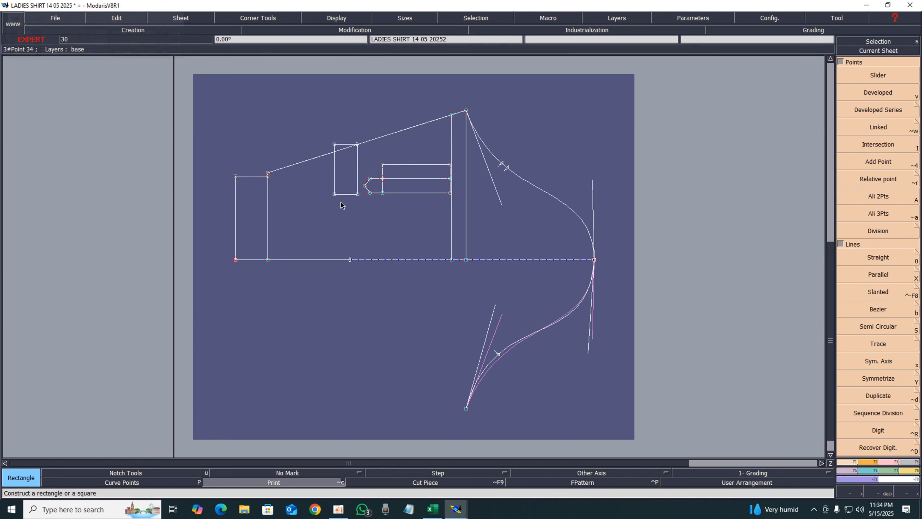
Undo the small rectangle, and mirror the top slanted edge, the left panel lines and both vertical lines across the horizontal centre line
key("ctrl+z")
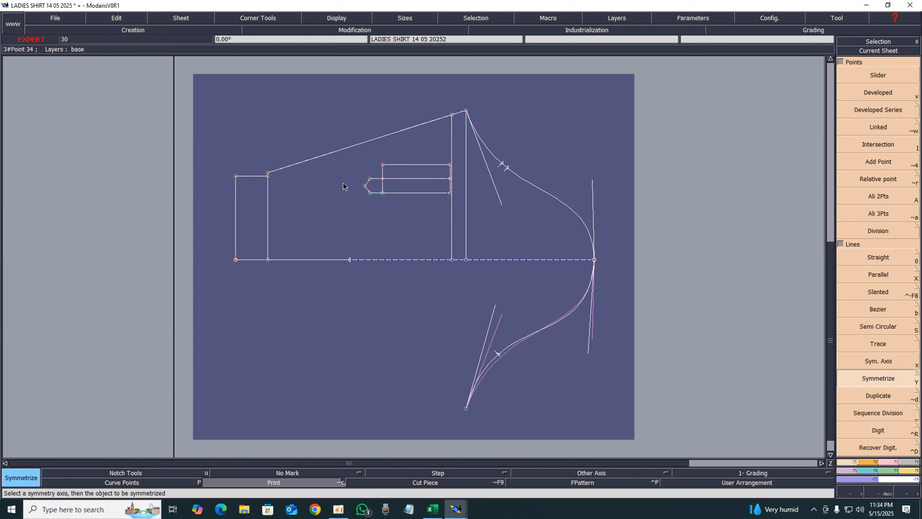
key("shift+y")
left_click(344, 151)
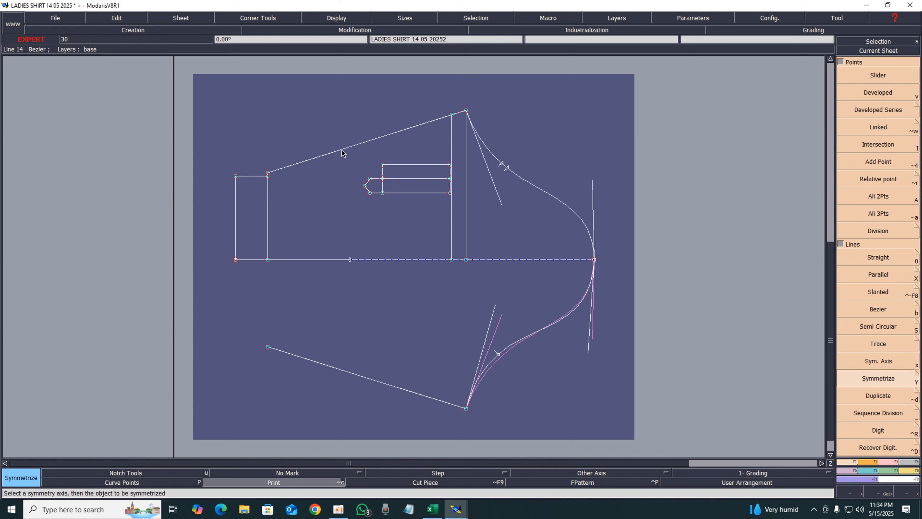
left_click(268, 203)
left_click(257, 177)
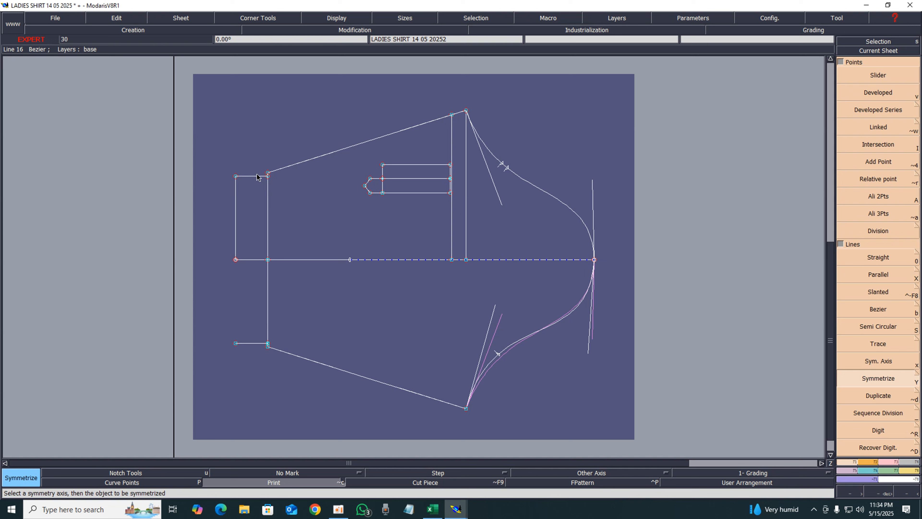
left_click(236, 203)
left_click(452, 147)
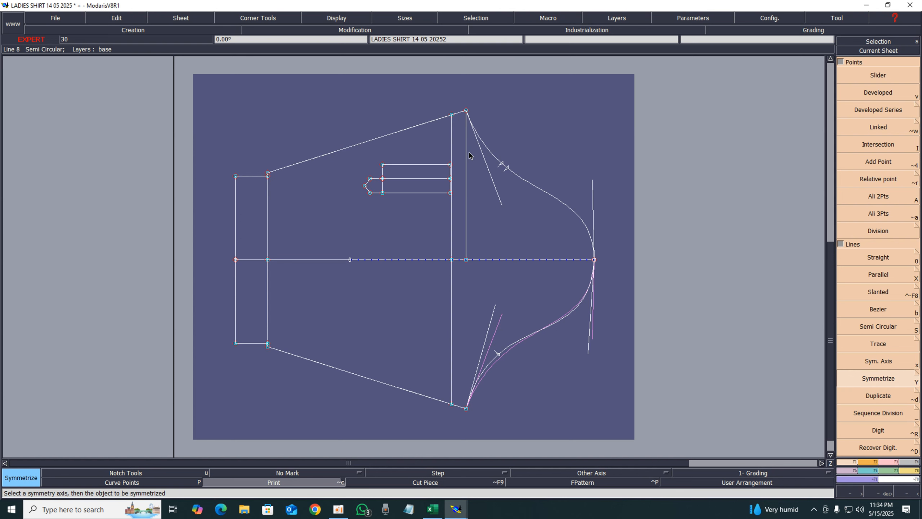
left_click(465, 160)
Turn off the display of modified-object plots and of curve handles
left_click(328, 20)
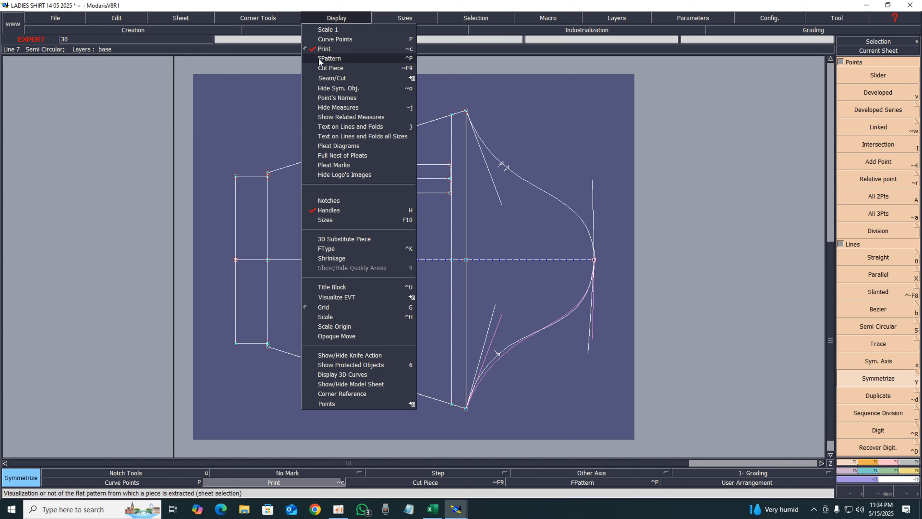
left_click(323, 51)
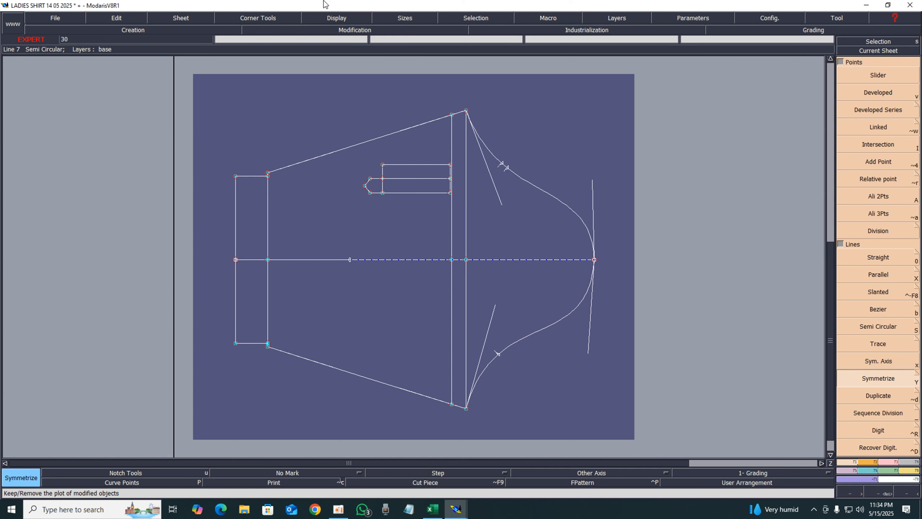
left_click(329, 20)
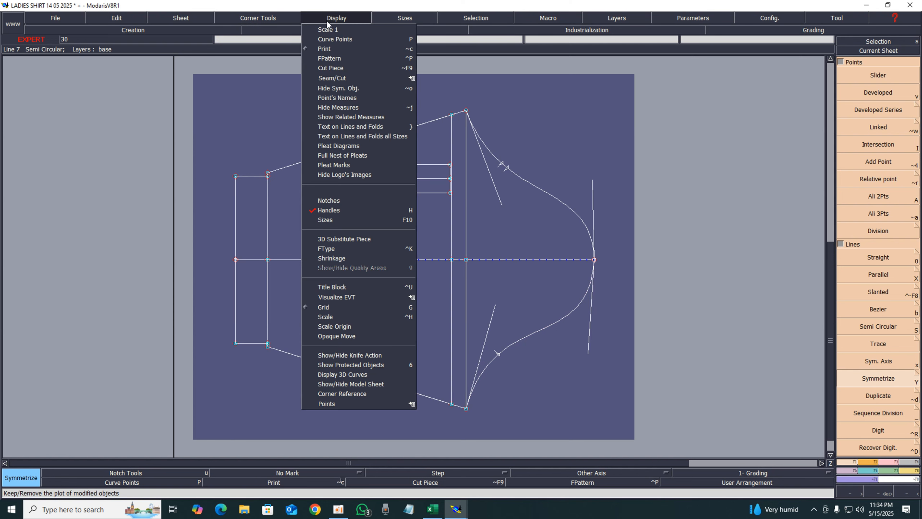
left_click(317, 211)
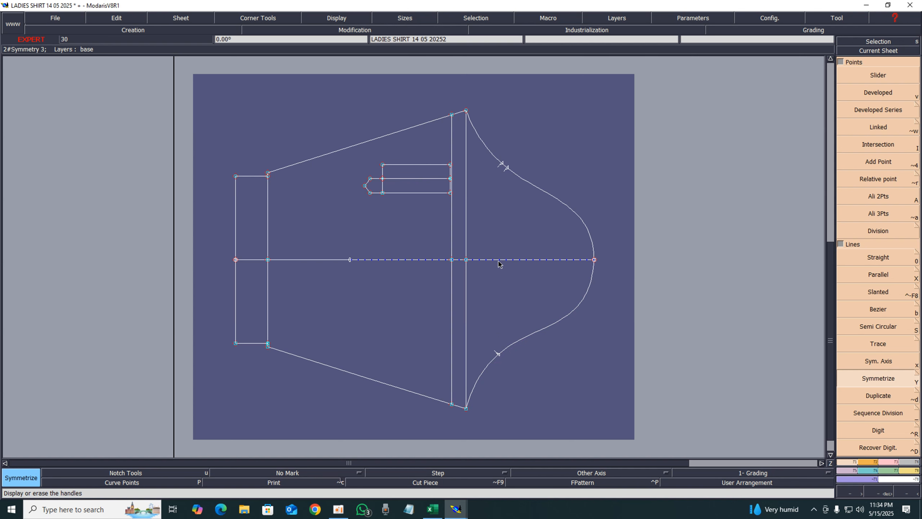
Erase the horizontal centre line and both vertical construction lines from the piece
key("Delete")
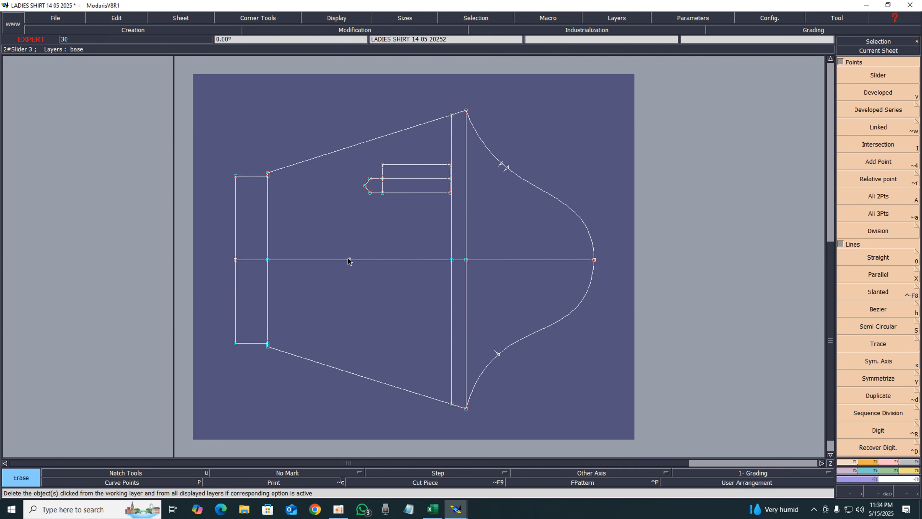
left_click(331, 260)
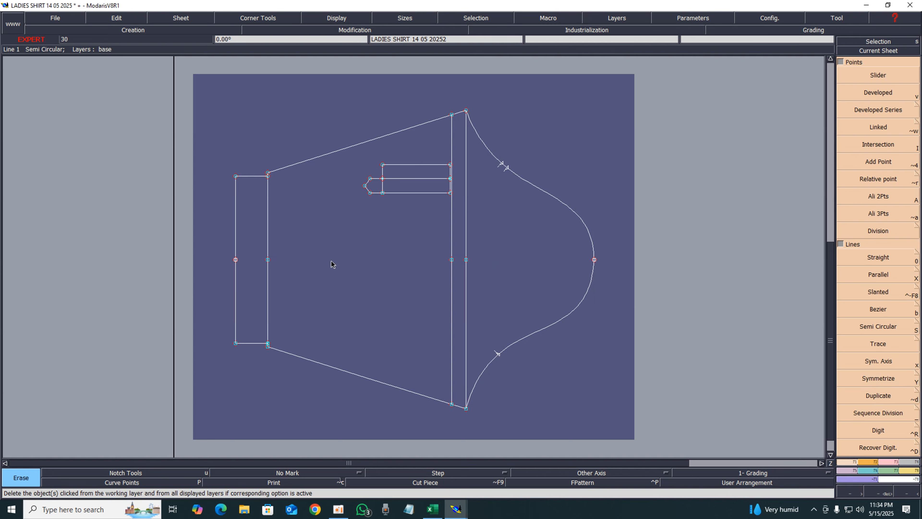
left_click(454, 289)
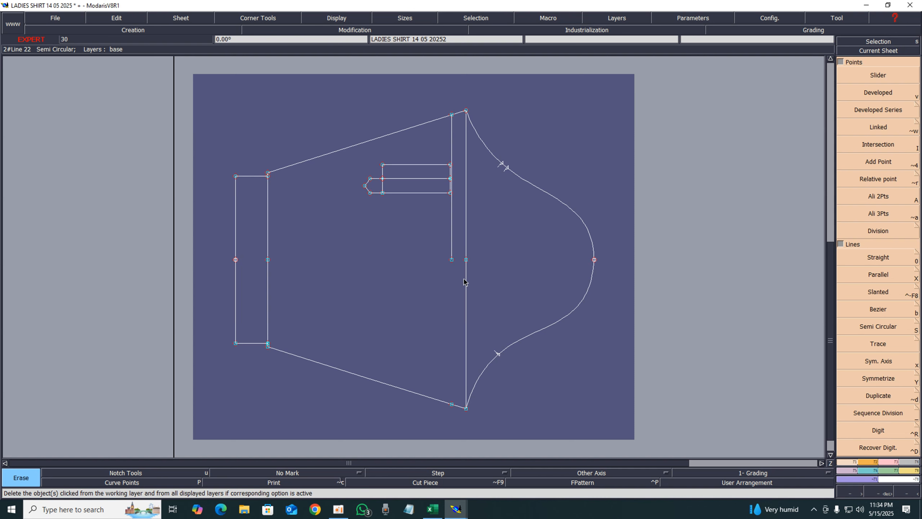
left_click(466, 243)
left_click(451, 242)
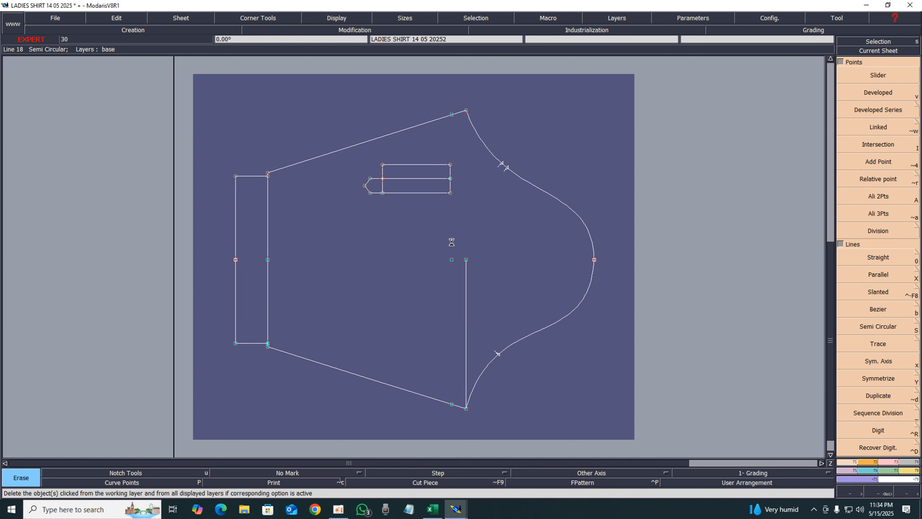
left_click(466, 287)
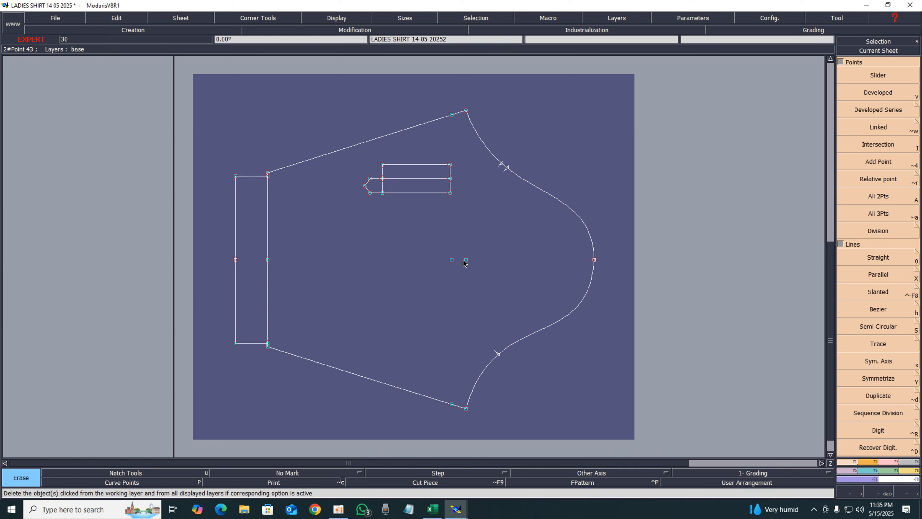
left_click_drag(421, 239, 520, 297)
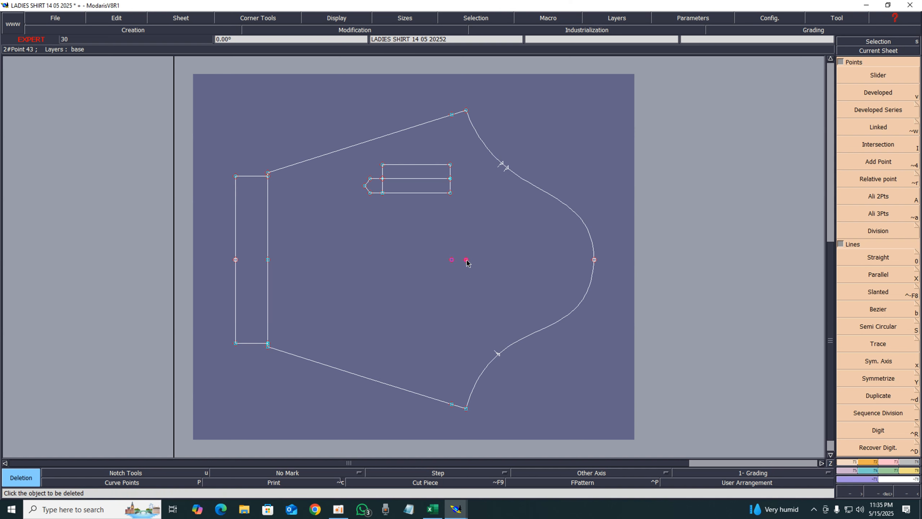
left_click(467, 260)
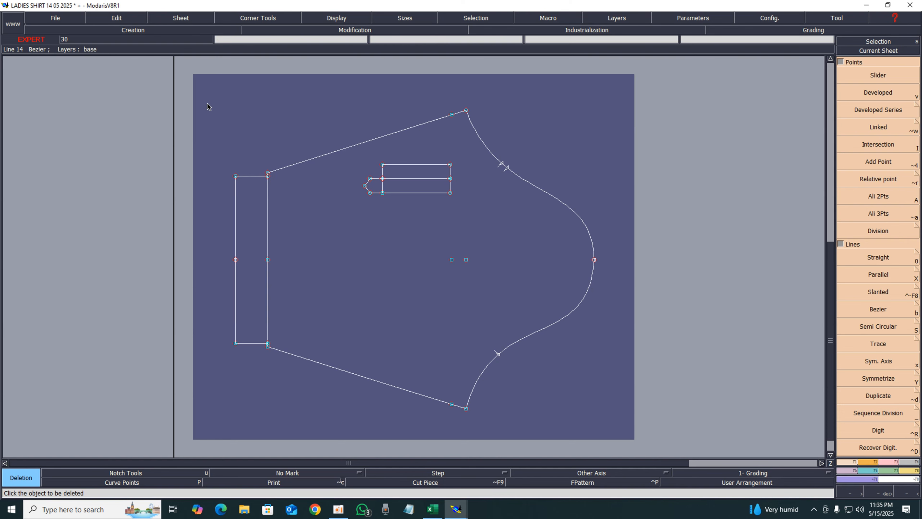
left_click_drag(187, 87, 642, 431)
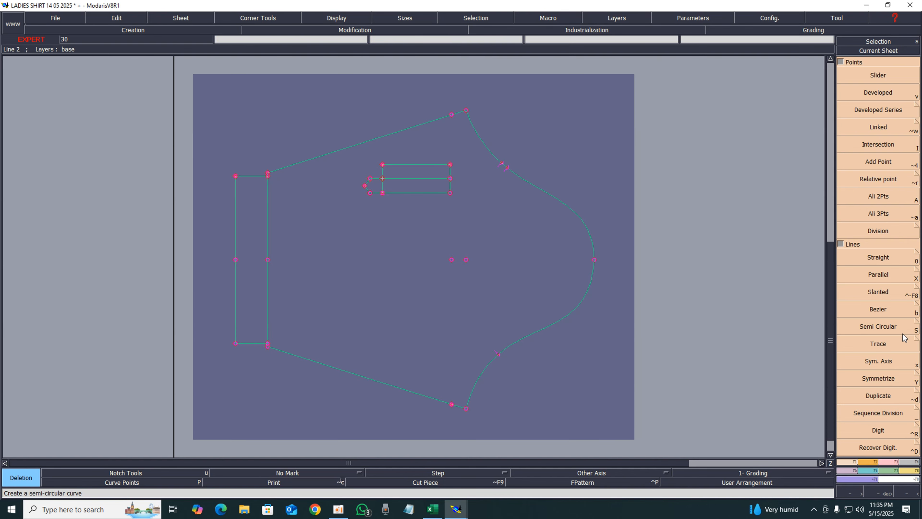
left_click(913, 466)
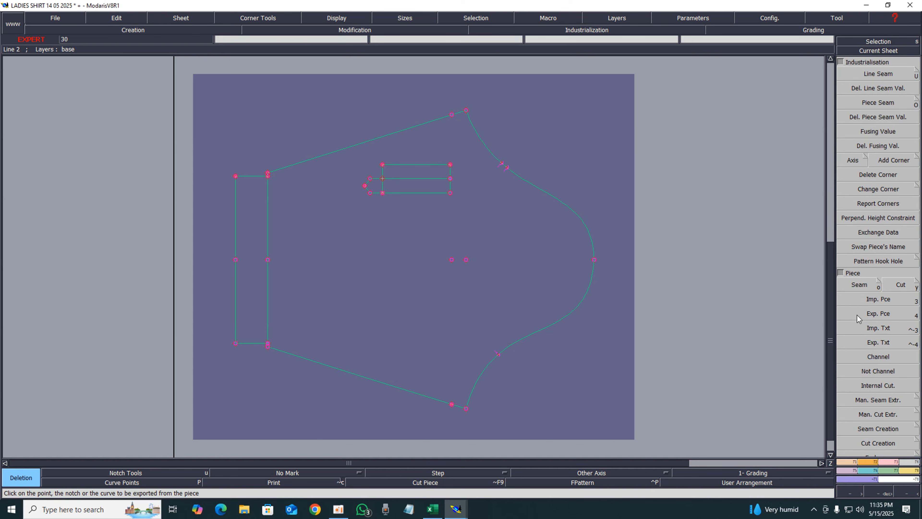
left_click(850, 286)
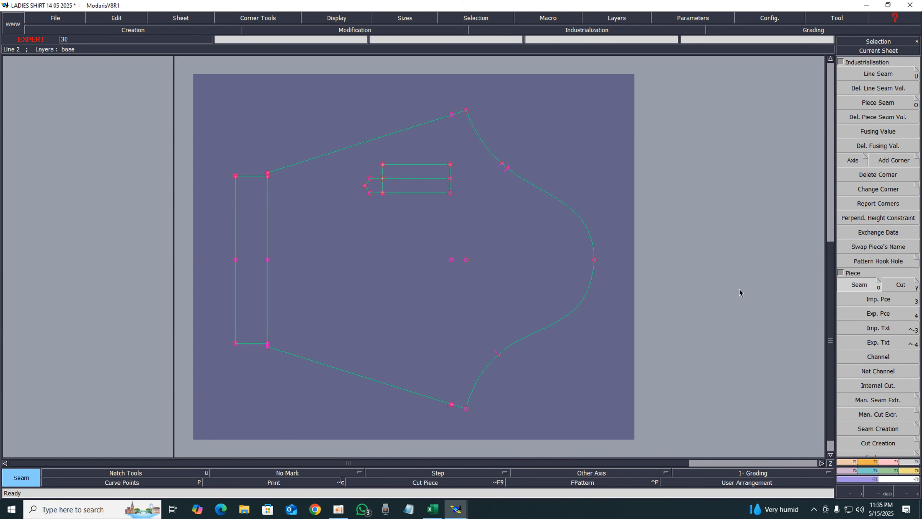
left_click(596, 337)
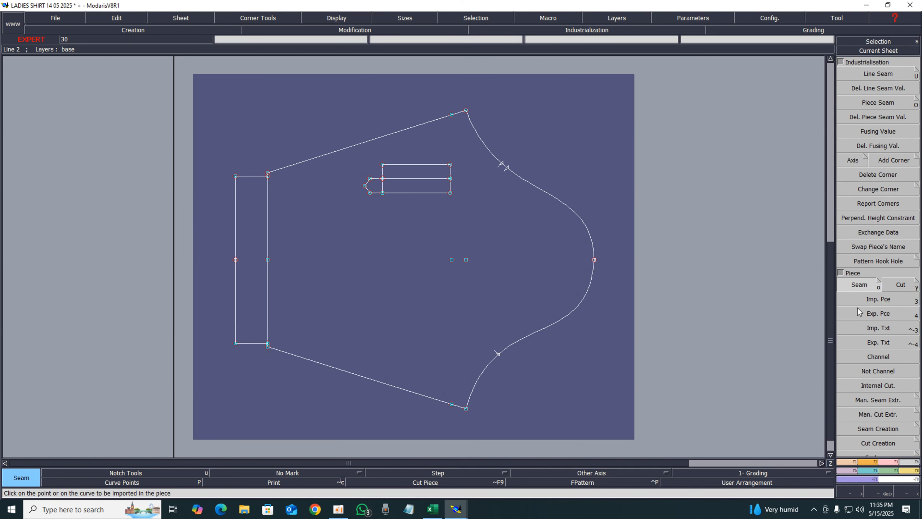
left_click(895, 466)
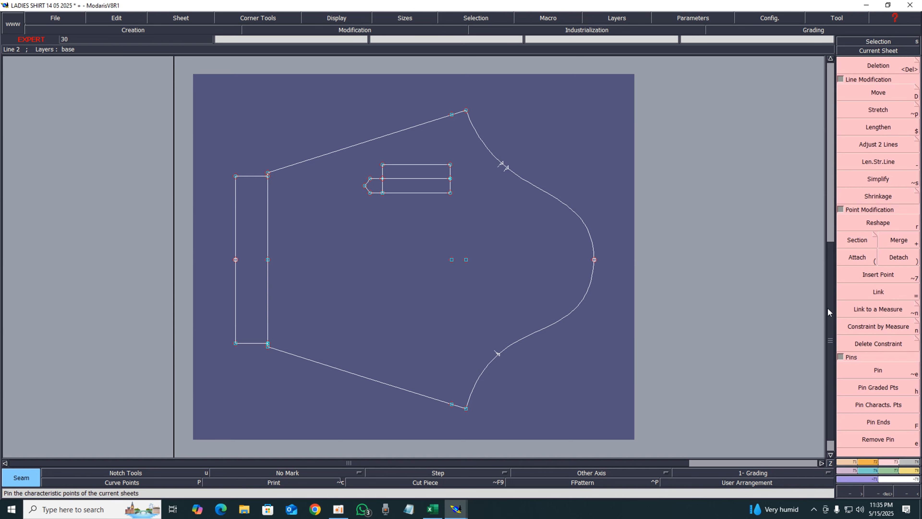
Try to attach the upper and lower curve ends at the front point, then undo the attempt
left_click(851, 259)
left_click(593, 260)
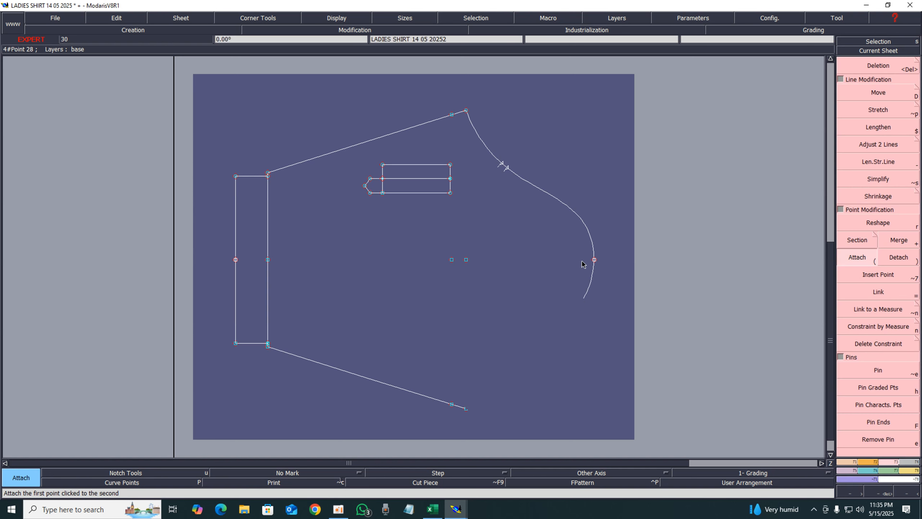
left_click(595, 260)
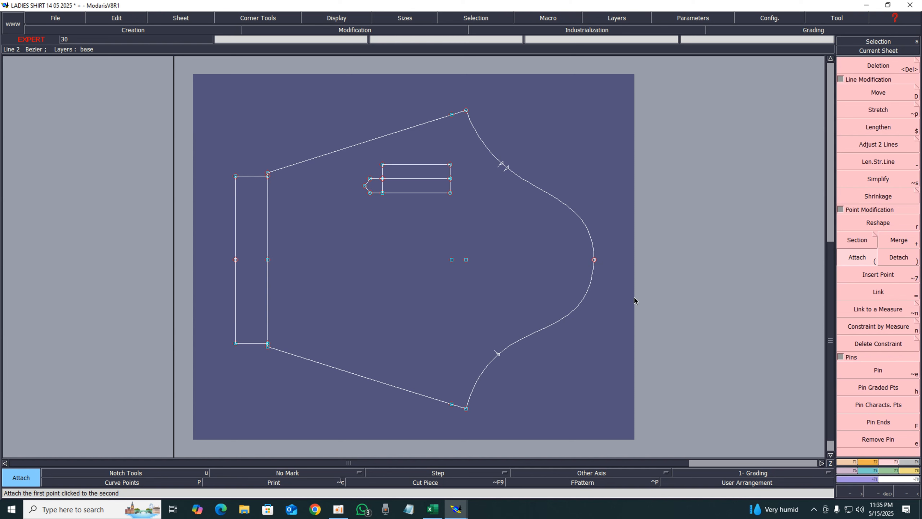
left_click(890, 261)
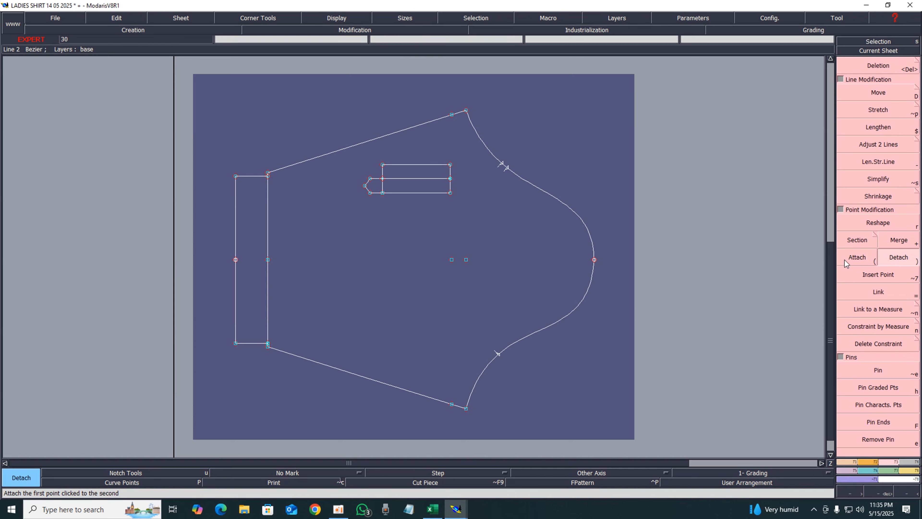
left_click(844, 259)
left_click(595, 261)
left_click(607, 252)
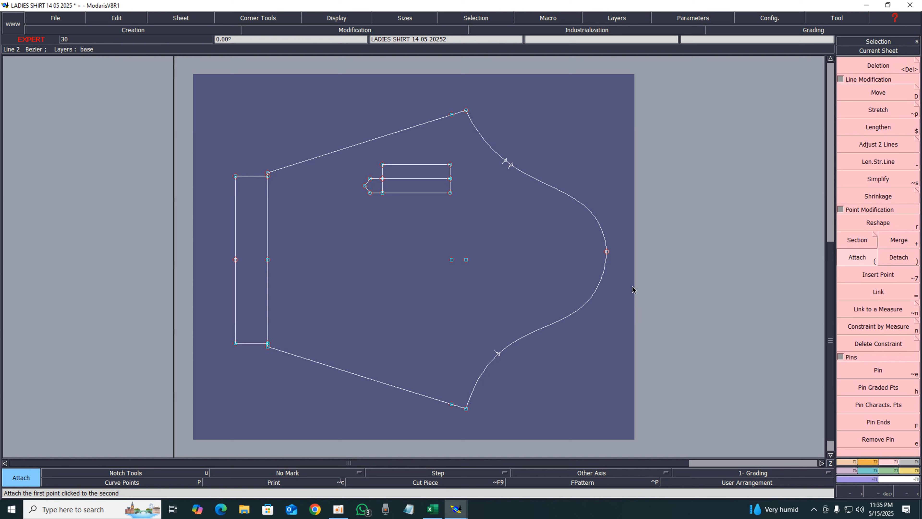
key("ctrl+z")
Merge the upper and lower front curves and measure the merged curve's length
left_click(899, 257)
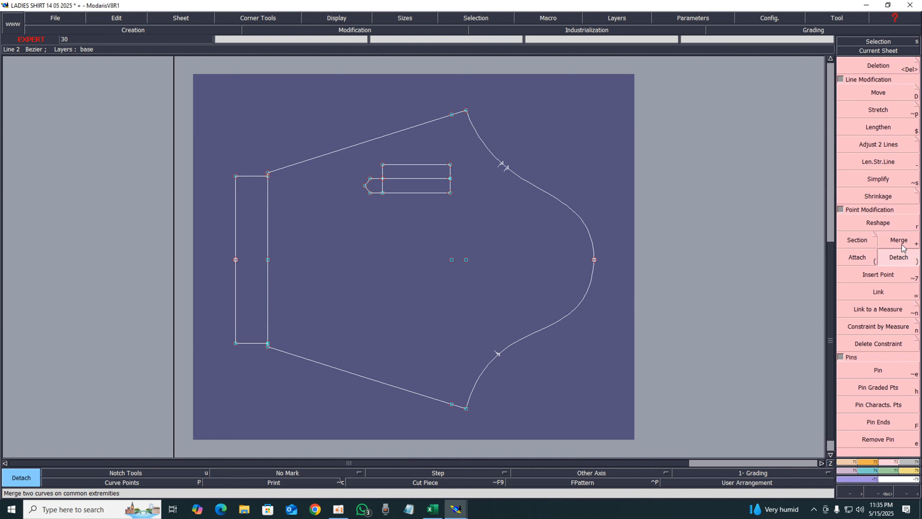
left_click(902, 247)
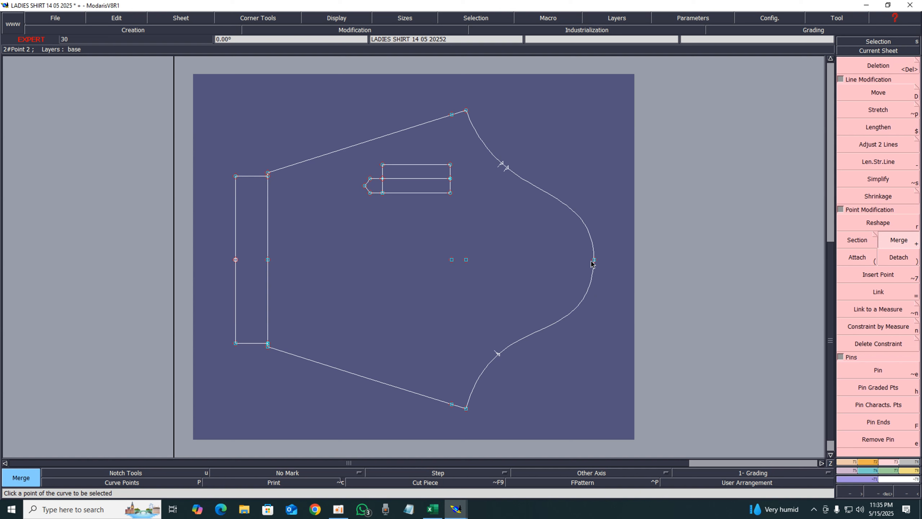
key("l")
left_click(594, 290)
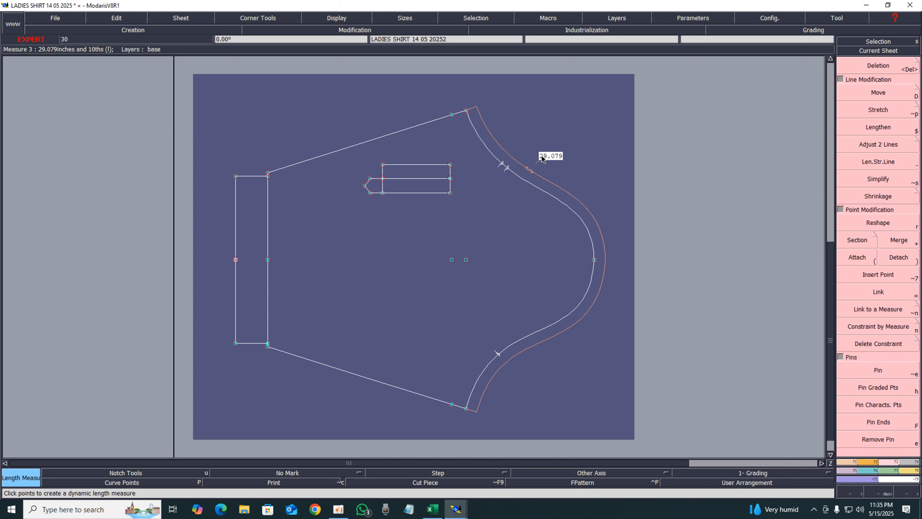
Move the tab shape down and left into the lower half of the piece
left_click_drag(451, 103, 504, 452)
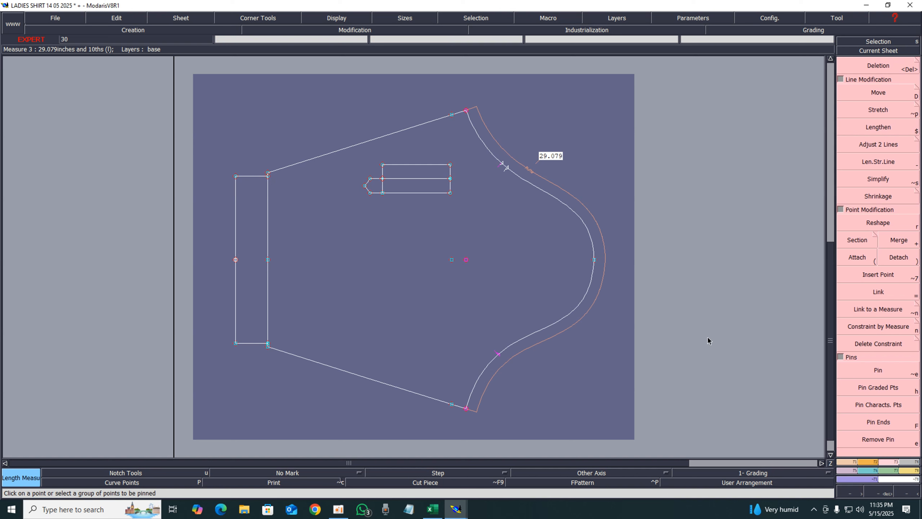
left_click_drag(359, 156, 470, 220)
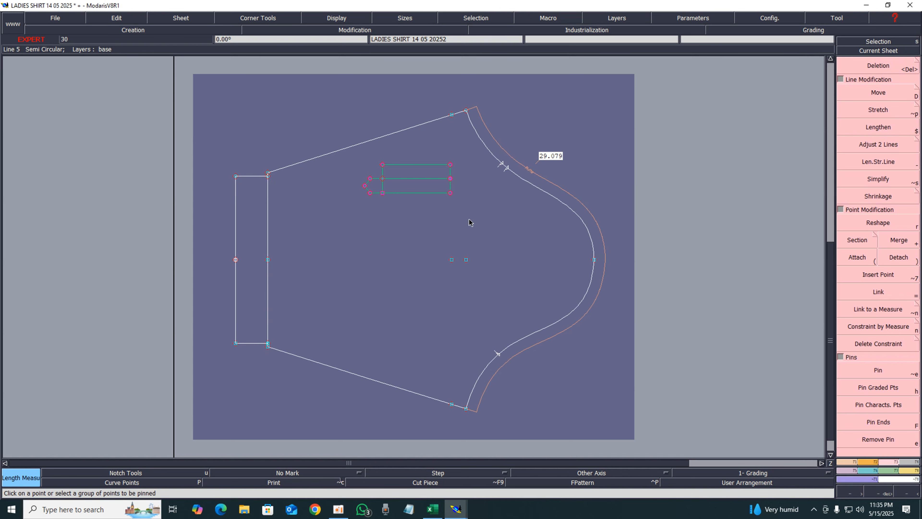
key("shift+d")
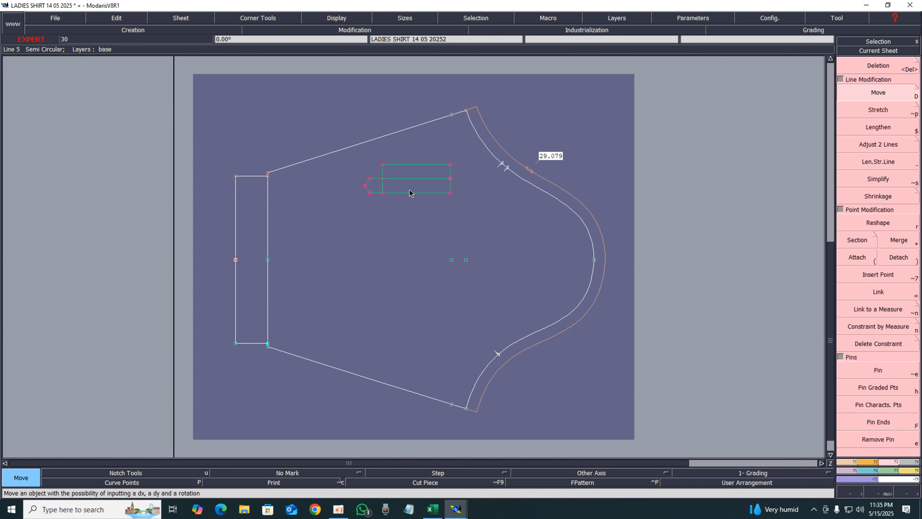
left_click(410, 193)
left_click(356, 309)
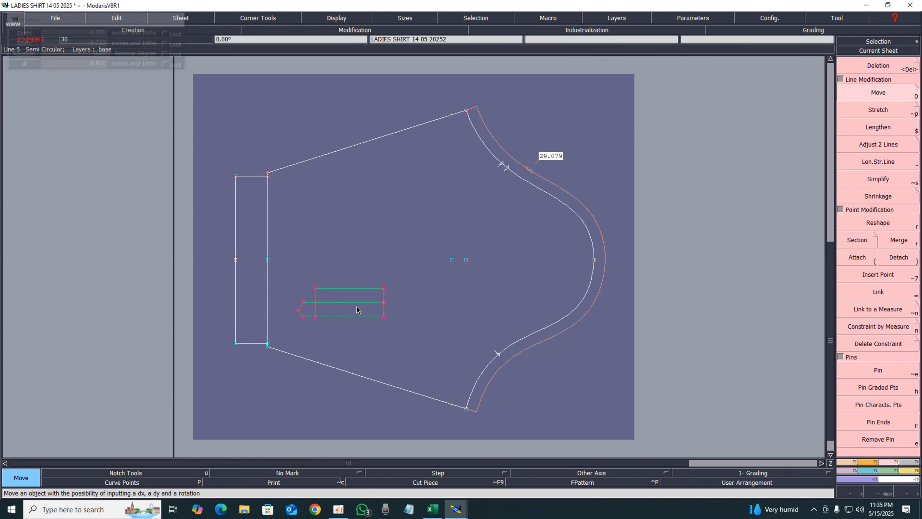
Pin the front curve's points and move the upper front end point 0.125 along X
left_click_drag(425, 77, 480, 433)
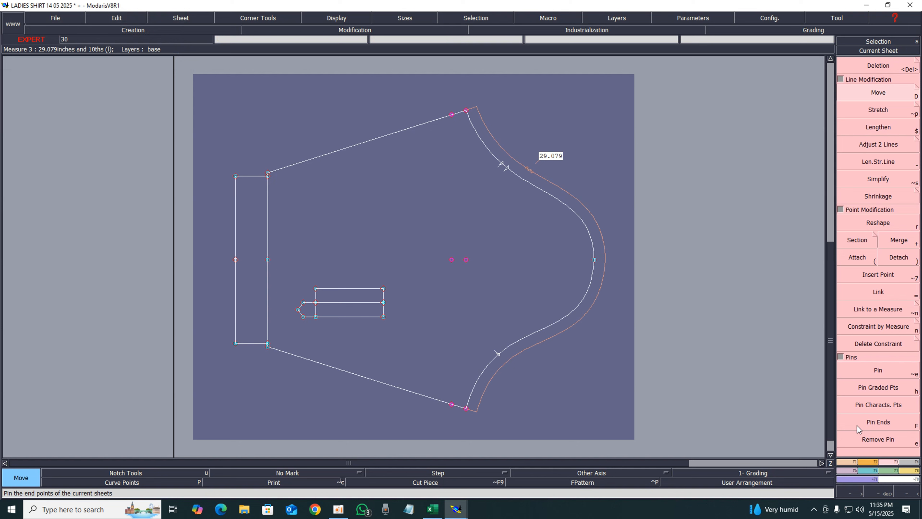
left_click(872, 371)
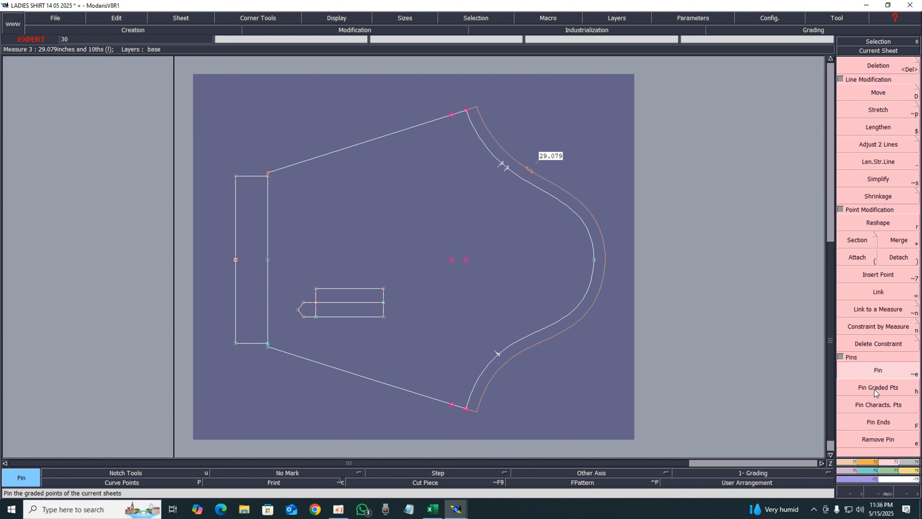
left_click(887, 97)
left_click(468, 112)
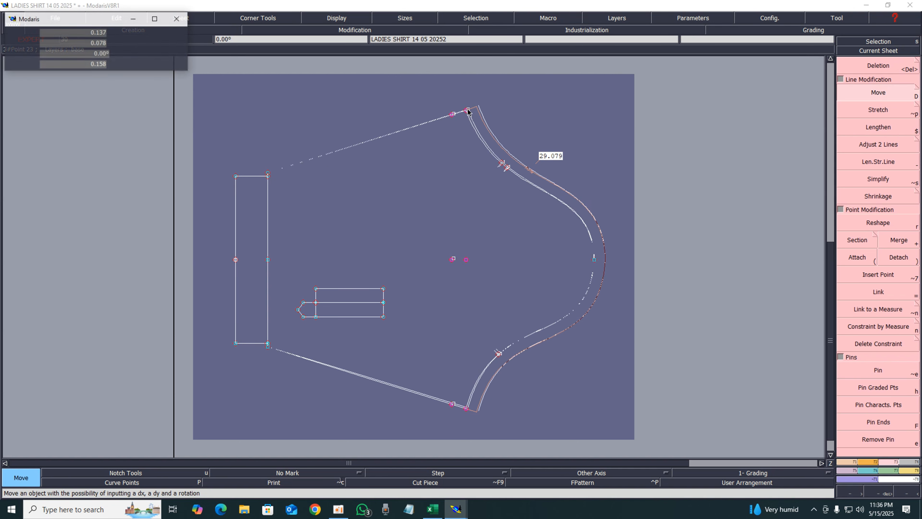
key("Up")
key("Up")
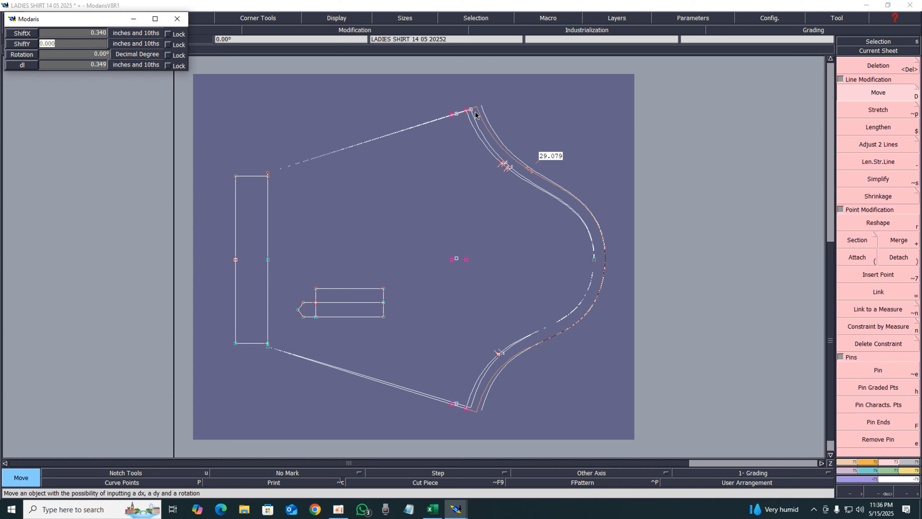
type("00")
key("Up")
type(".")
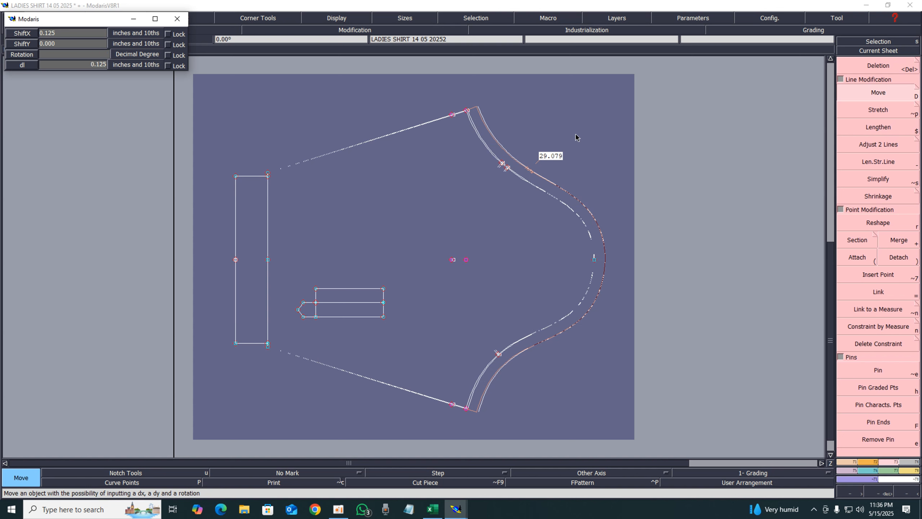
key("Return")
Move the same upper front end point another 0.125 along X
left_click_drag(430, 89, 496, 438)
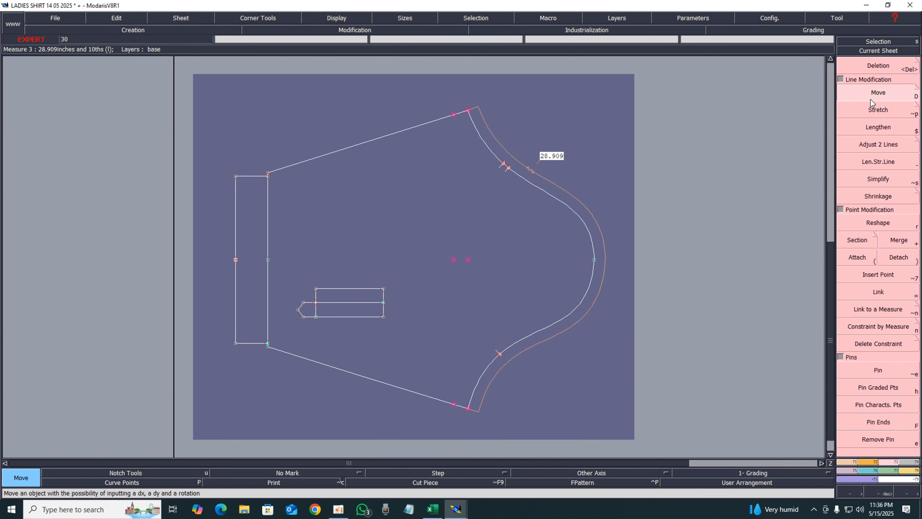
left_click(468, 110)
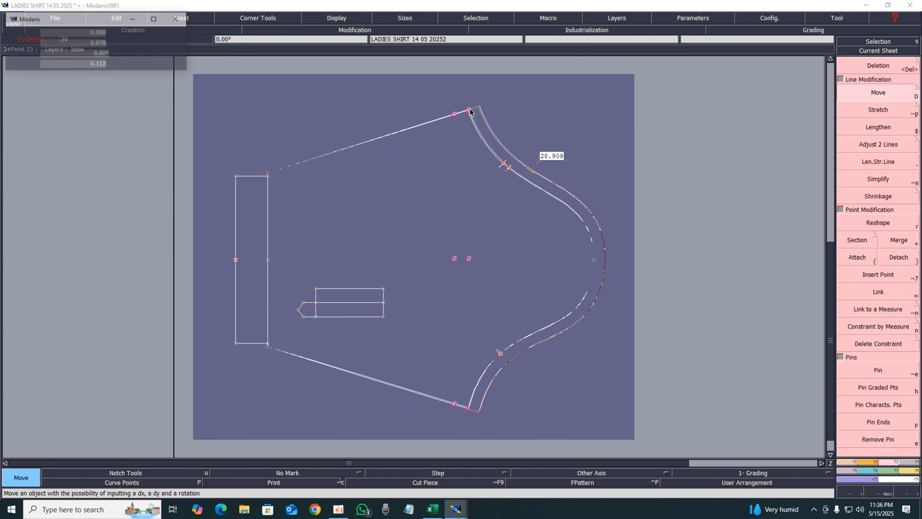
key("Down")
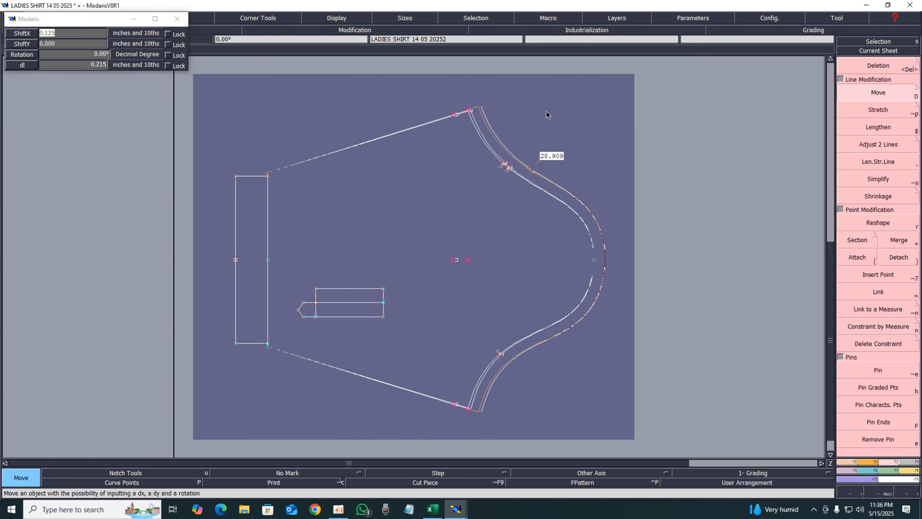
key("Return")
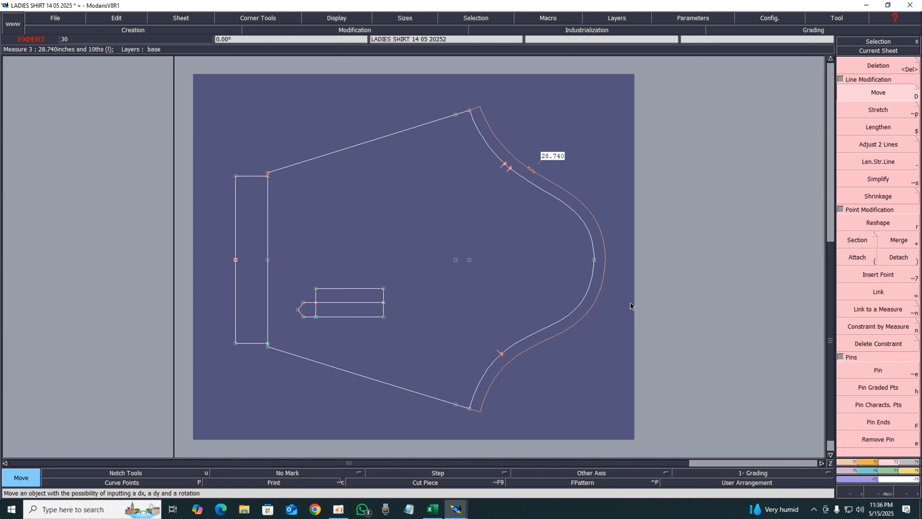
Examine the collar and yoke sheet, then the measurement spec sheet in Excel
key("j")
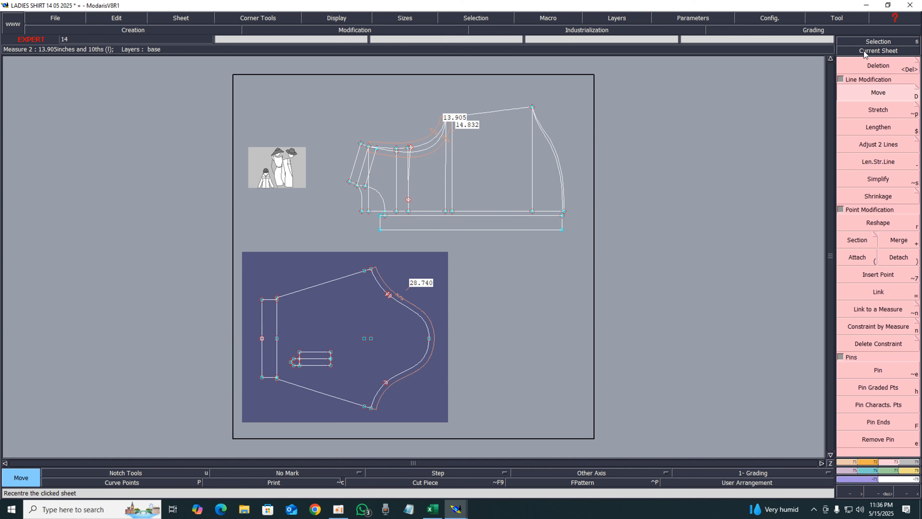
left_click(864, 52)
left_click(465, 149)
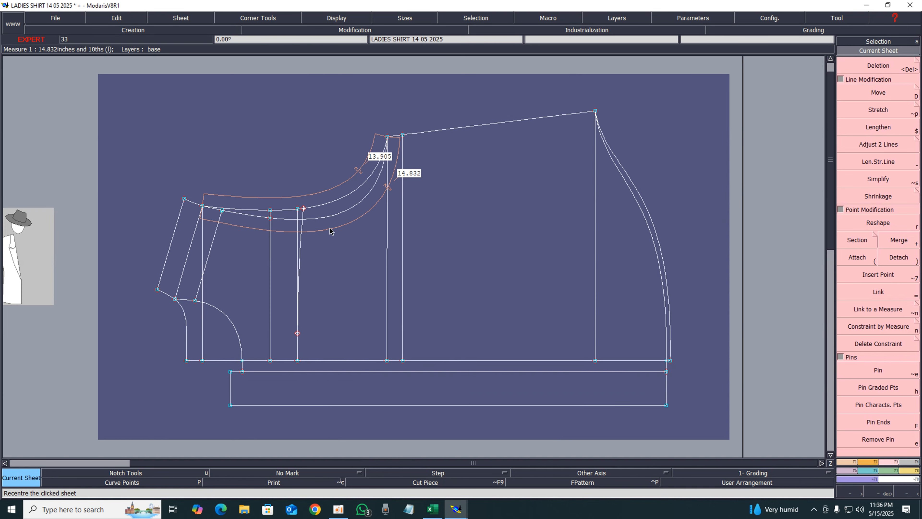
scroll(331, 231, "down", 1)
scroll(331, 228, "up", 3)
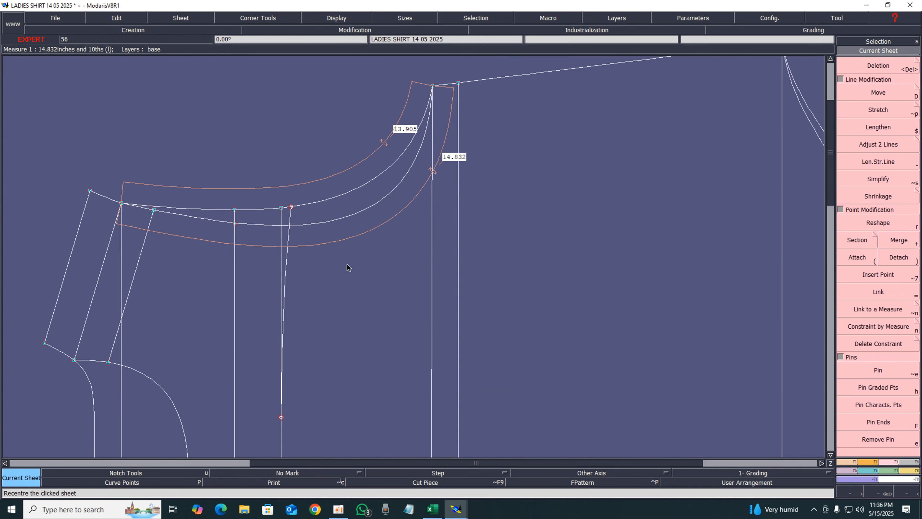
scroll(365, 285, "down", 4)
scroll(431, 317, "up", 3)
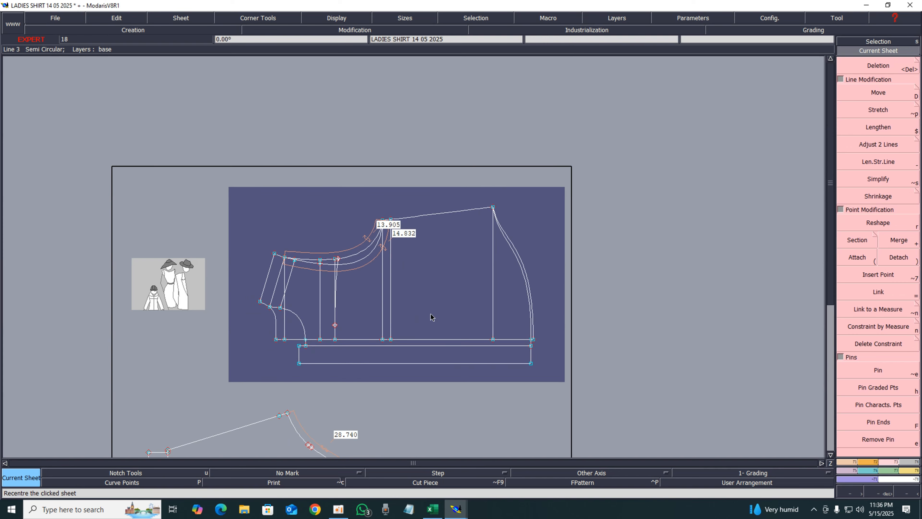
scroll(430, 314, "up", 5)
scroll(353, 247, "down", 4)
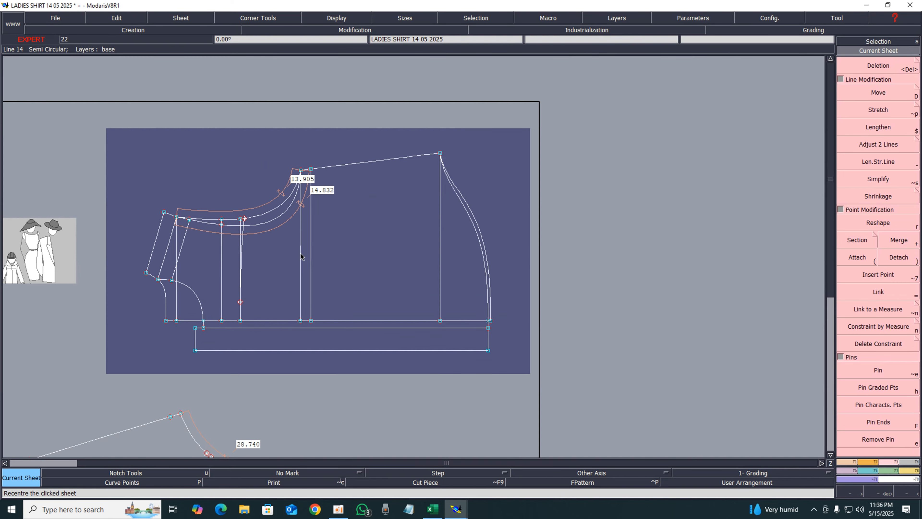
scroll(242, 247, "up", 2)
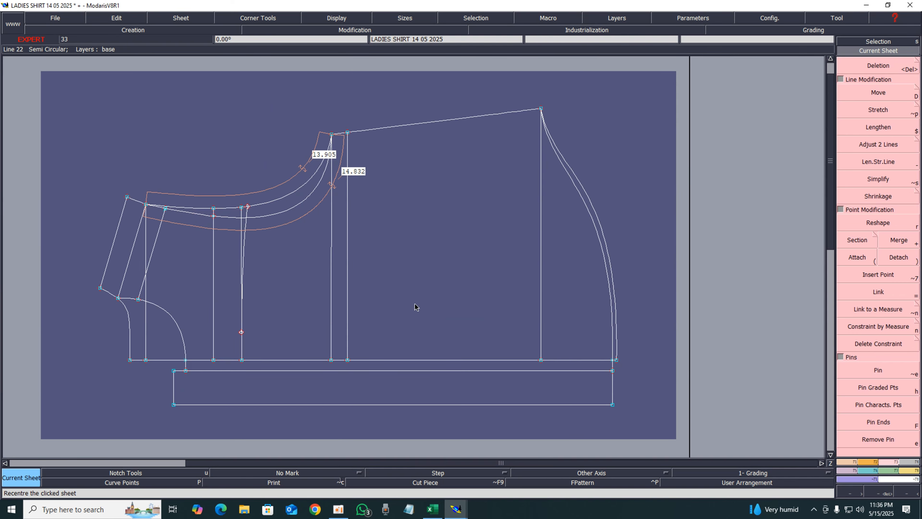
scroll(415, 308, "down", 3)
scroll(335, 406, "down", 5)
scroll(346, 381, "up", 2)
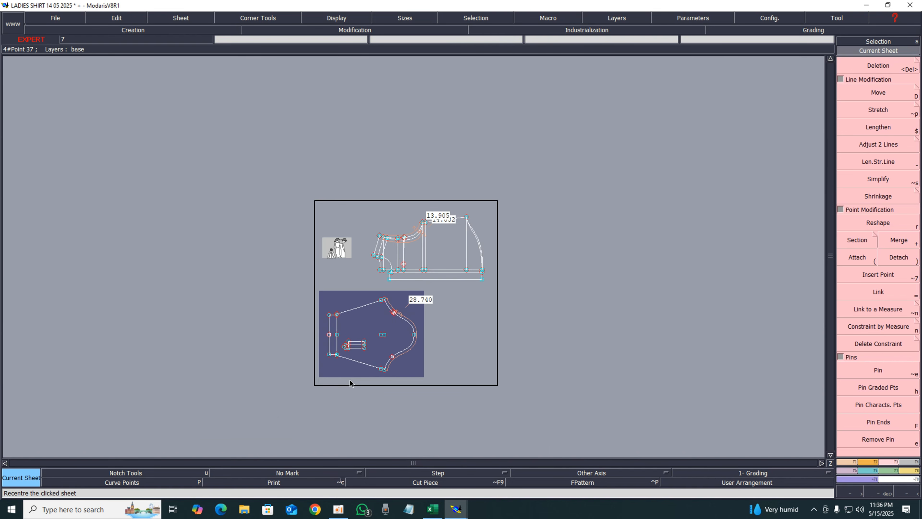
scroll(350, 382, "up", 4)
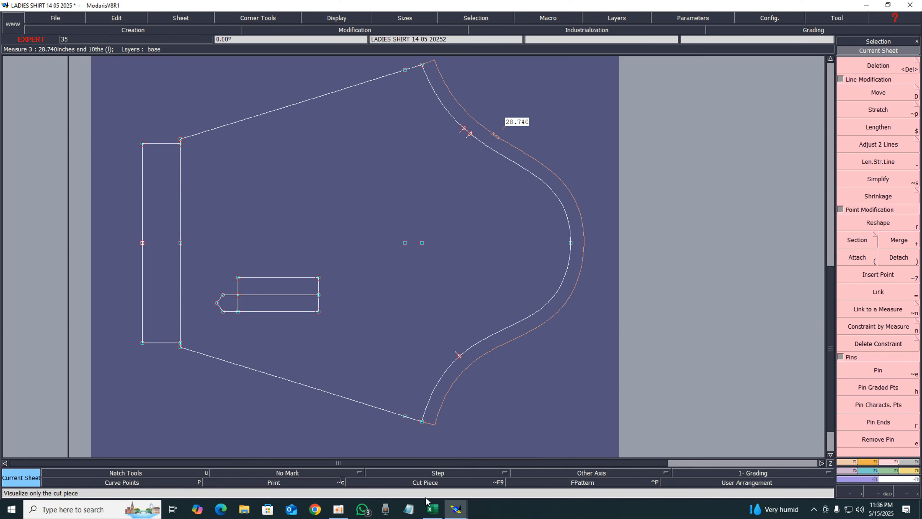
left_click(432, 508)
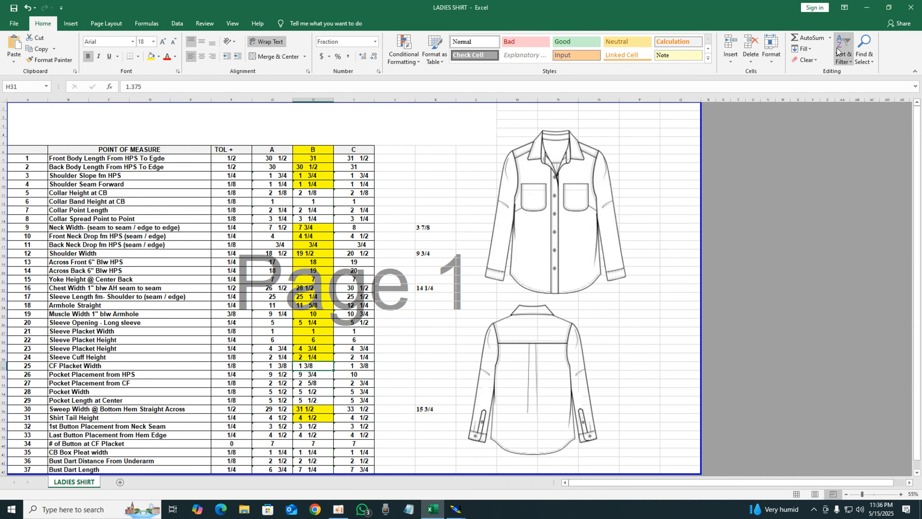
left_click(867, 8)
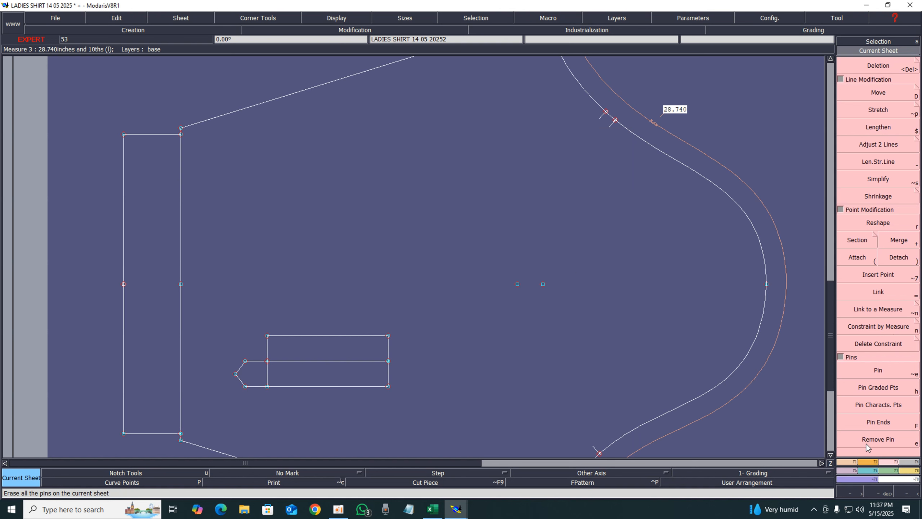
Round the placket rectangle's upper outer corner with a tangent arc
left_click(871, 460)
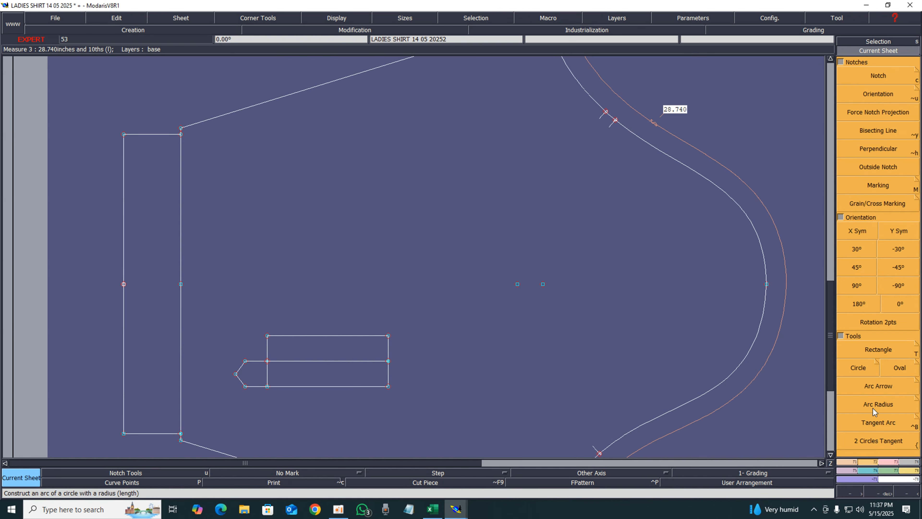
left_click(874, 422)
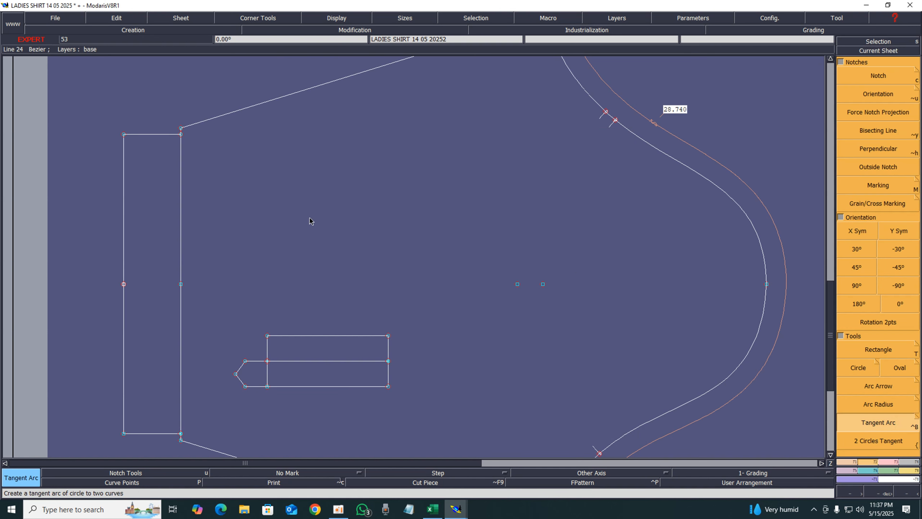
left_click(130, 147)
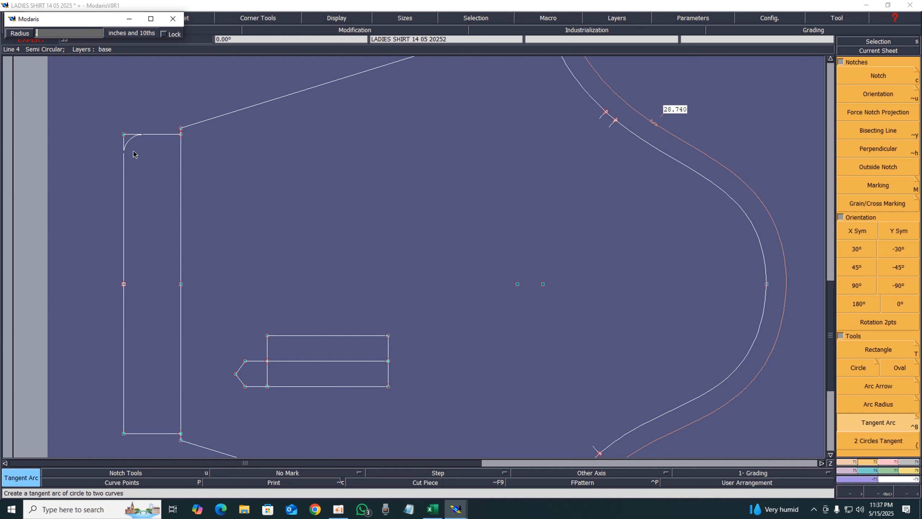
key("Return")
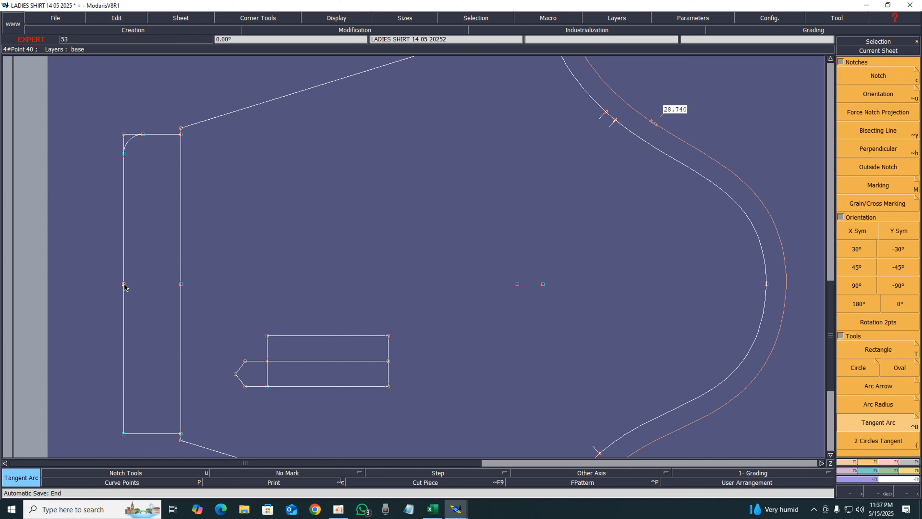
Create a horizontal symmetry axis across the placket's middle and mirror the rounded corner to the lower corner
key("shift+s")
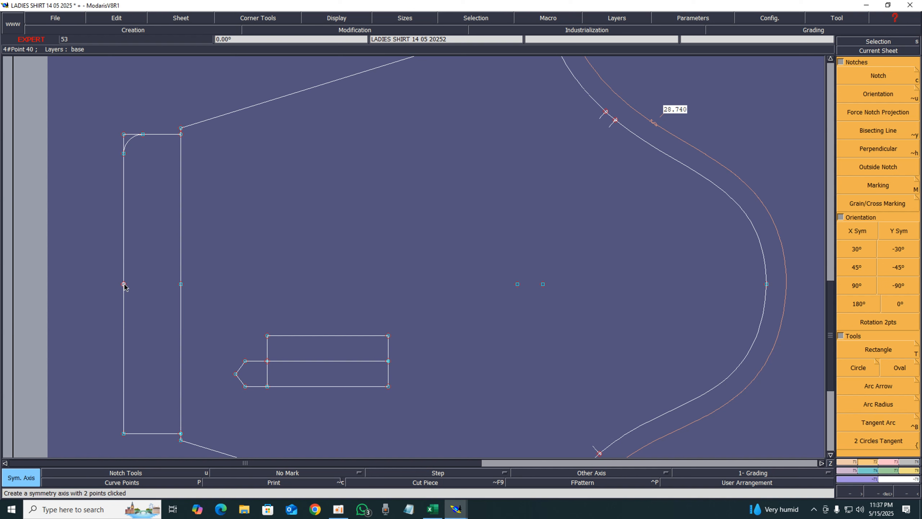
left_click(127, 291)
left_click(185, 291)
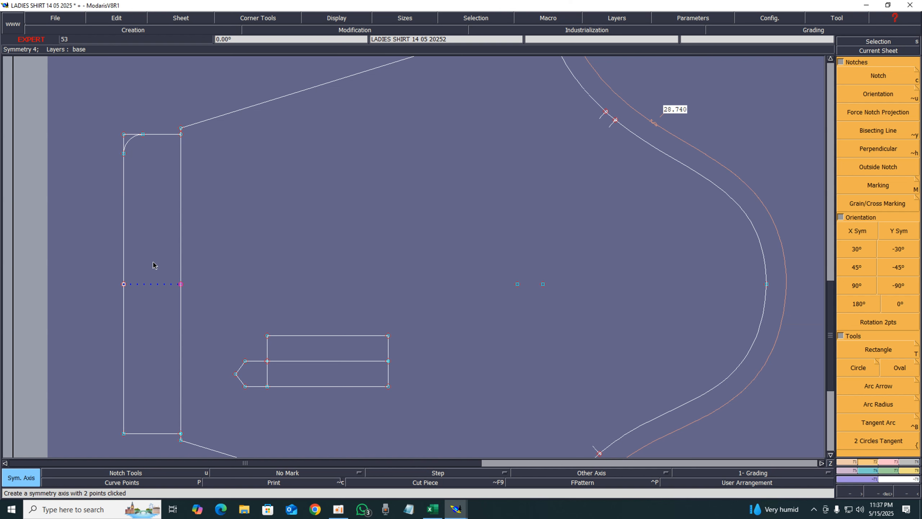
key("alt+s")
left_click(125, 143)
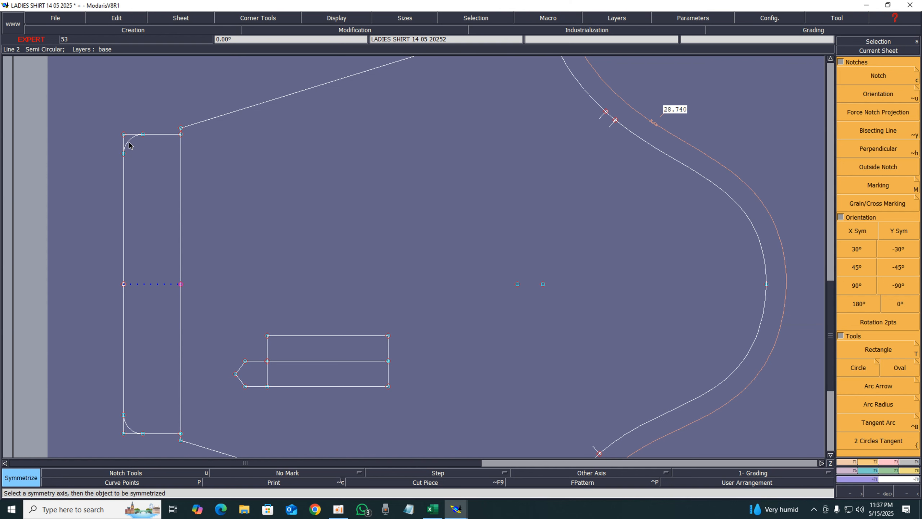
Review both sheets on the desk and the pocket measurements in the Excel spec sheet
scroll(393, 331, "up", 1)
scroll(208, 257, "down", 7)
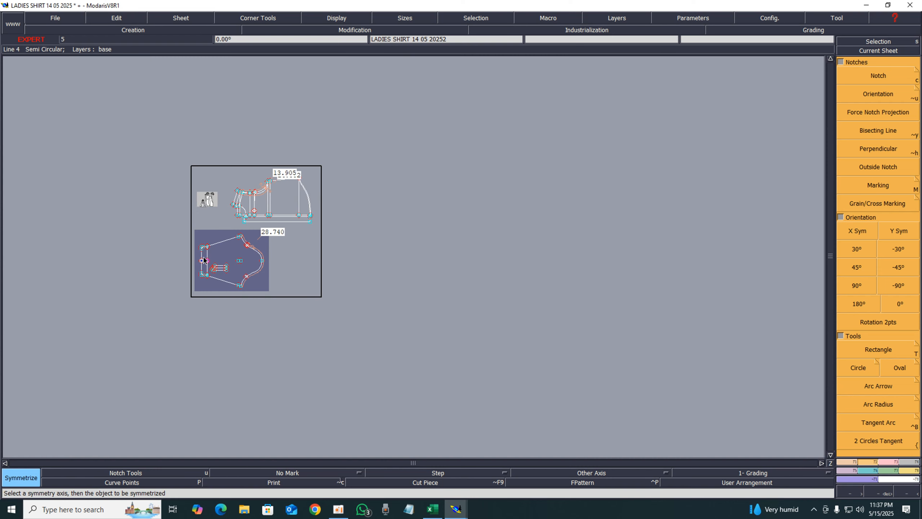
scroll(212, 279, "up", 1)
scroll(276, 211, "up", 5)
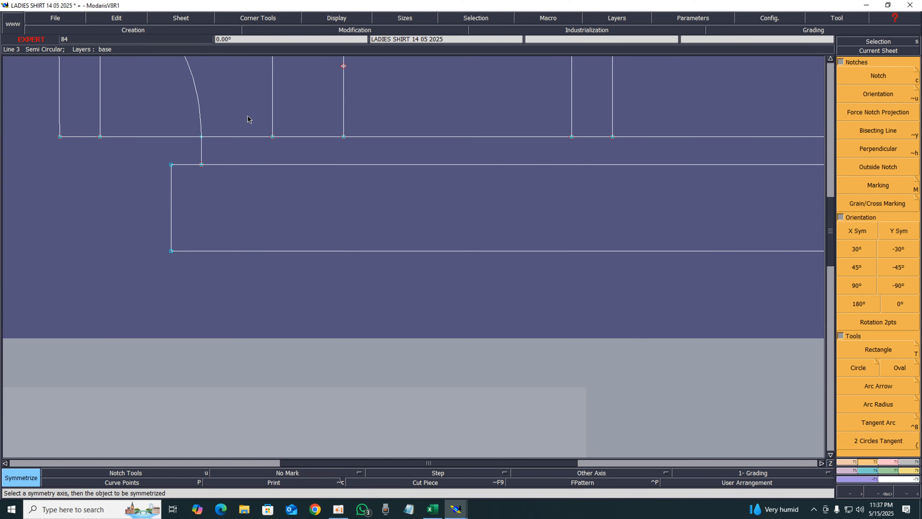
scroll(337, 116, "down", 2)
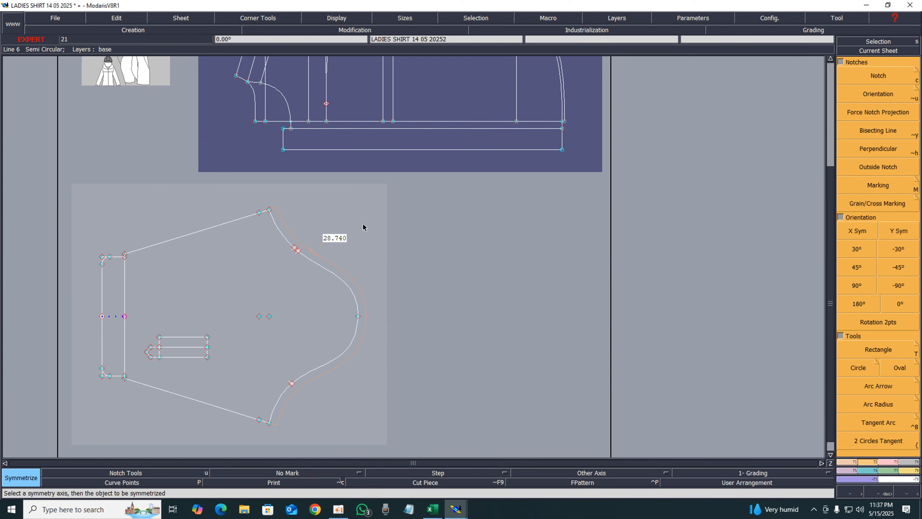
key("j")
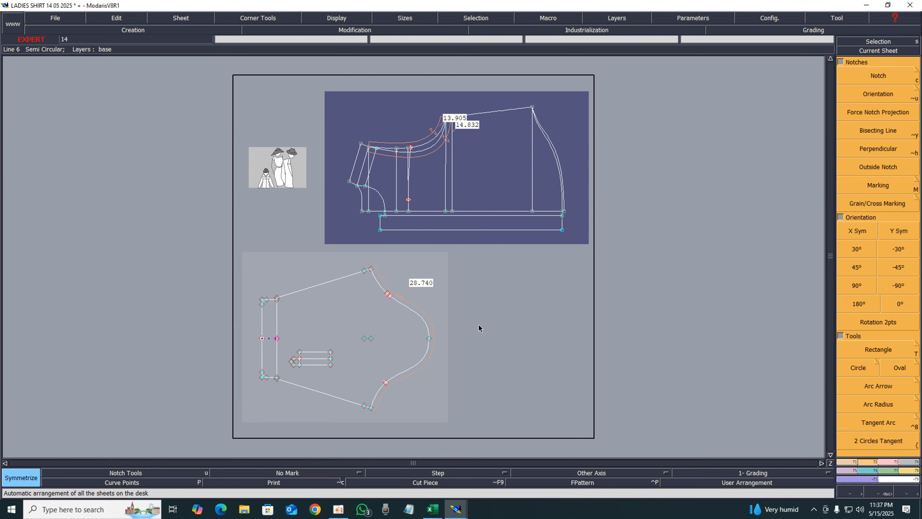
left_click(403, 283)
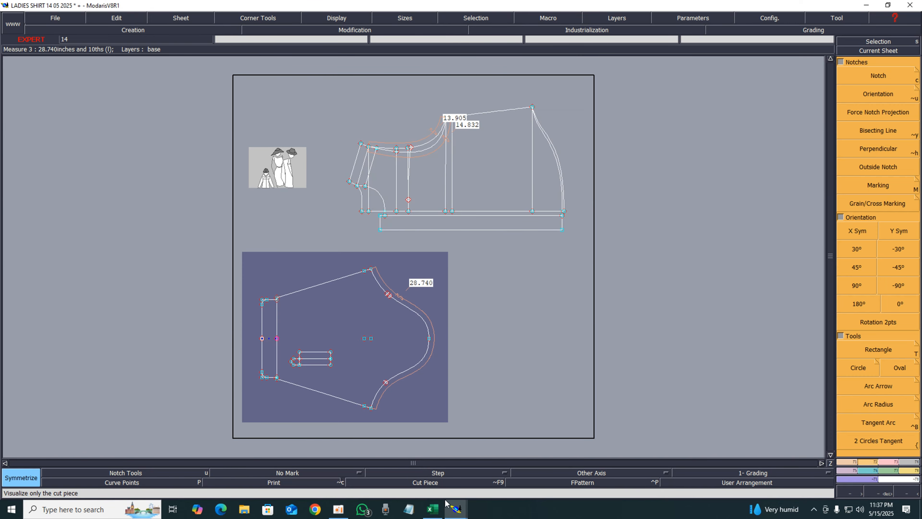
left_click(432, 509)
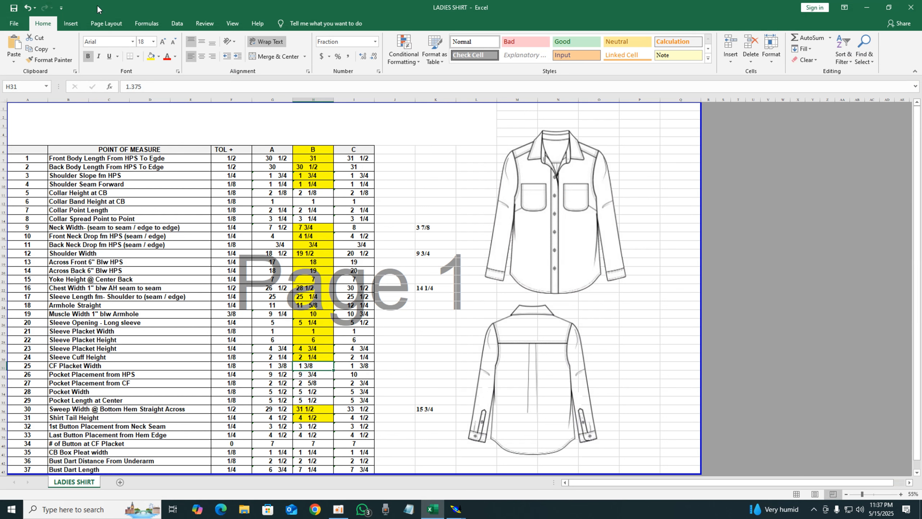
left_click(150, 57)
left_click(306, 375)
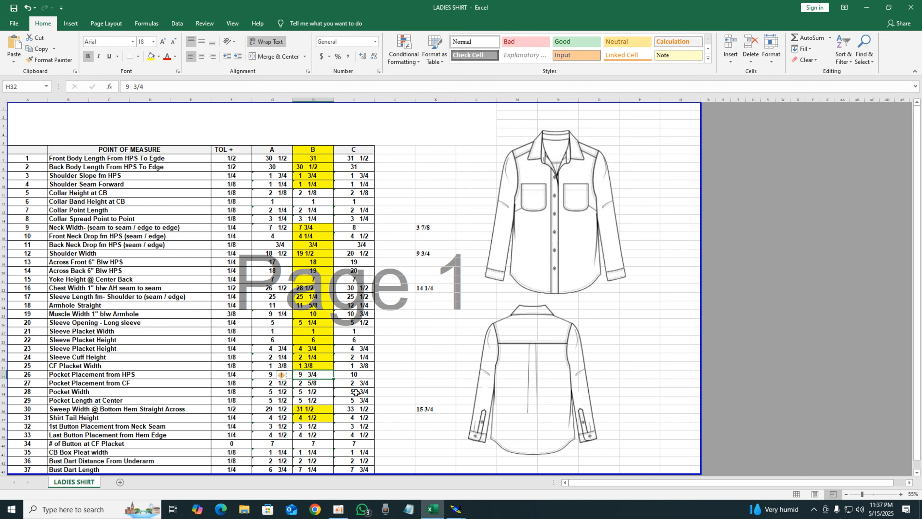
mouse_move(456, 508)
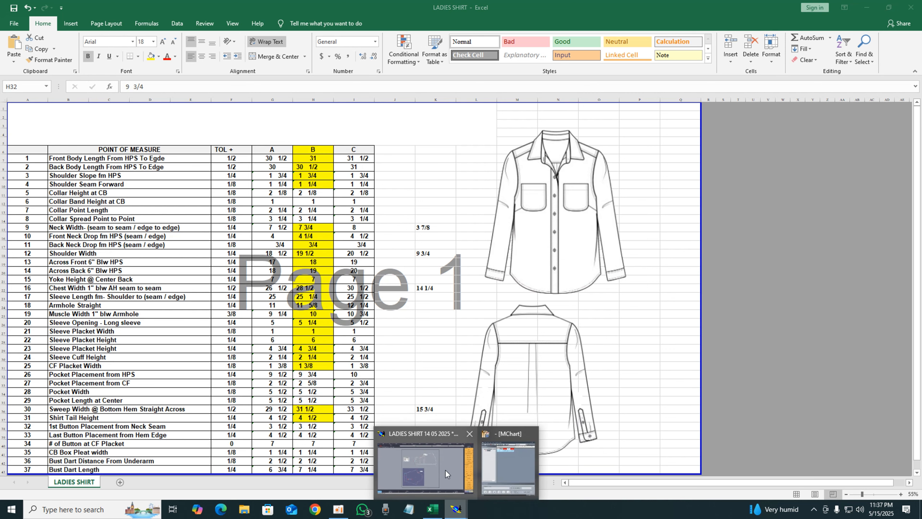
left_click(445, 470)
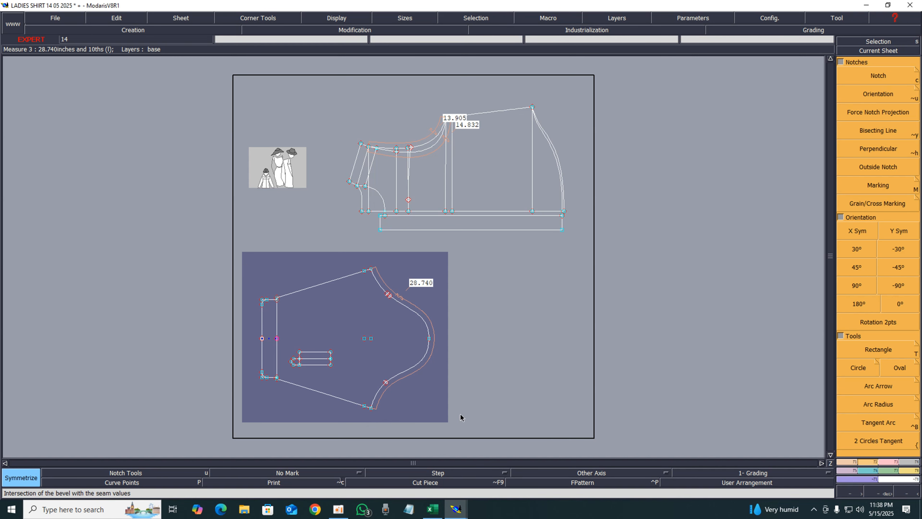
Select all lines of the front pattern and trace the front body with its hem band as a piece using Seam
key("Home")
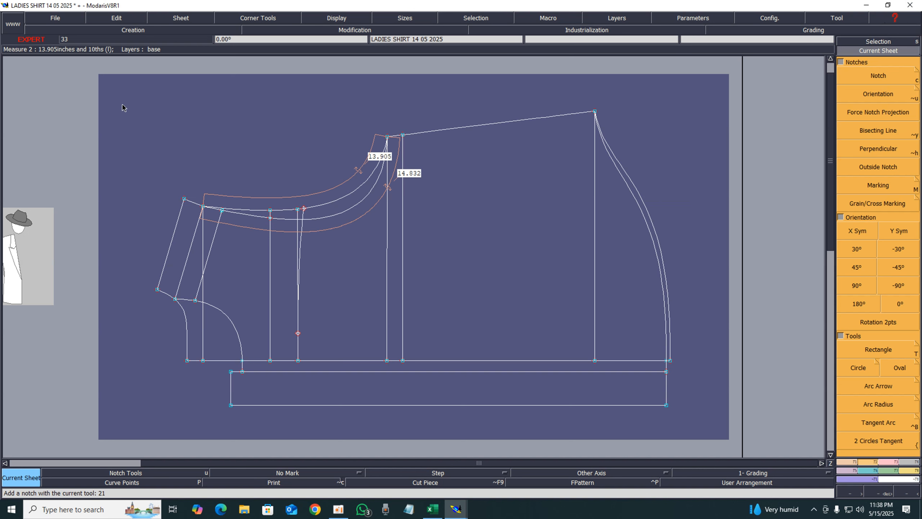
left_click_drag(136, 73, 743, 425)
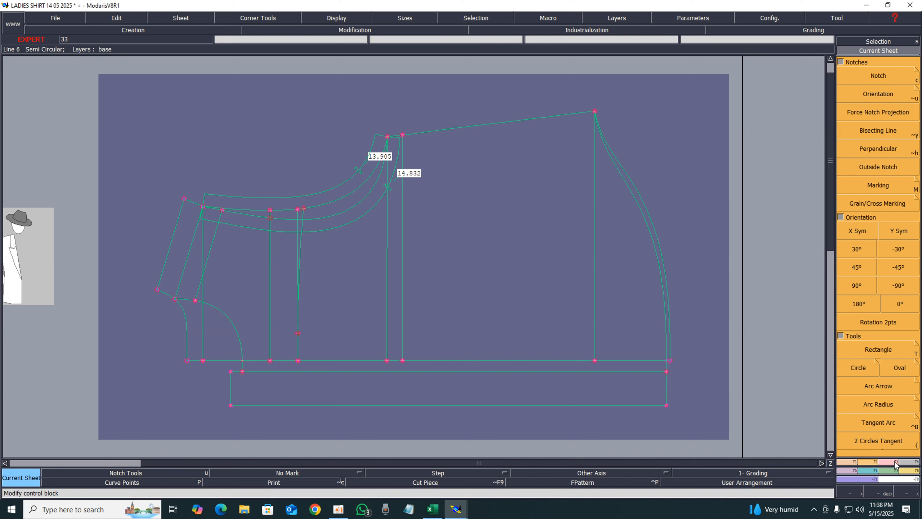
left_click(911, 467)
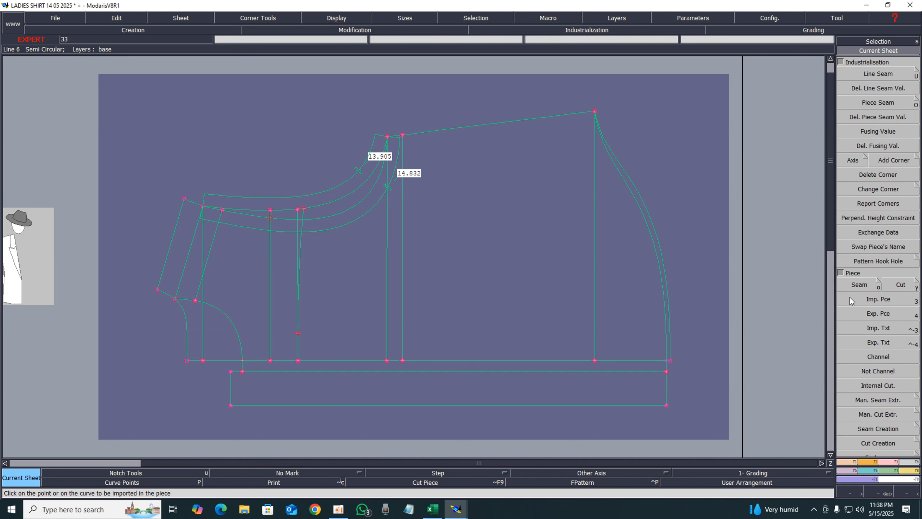
left_click(859, 284)
left_click(640, 396)
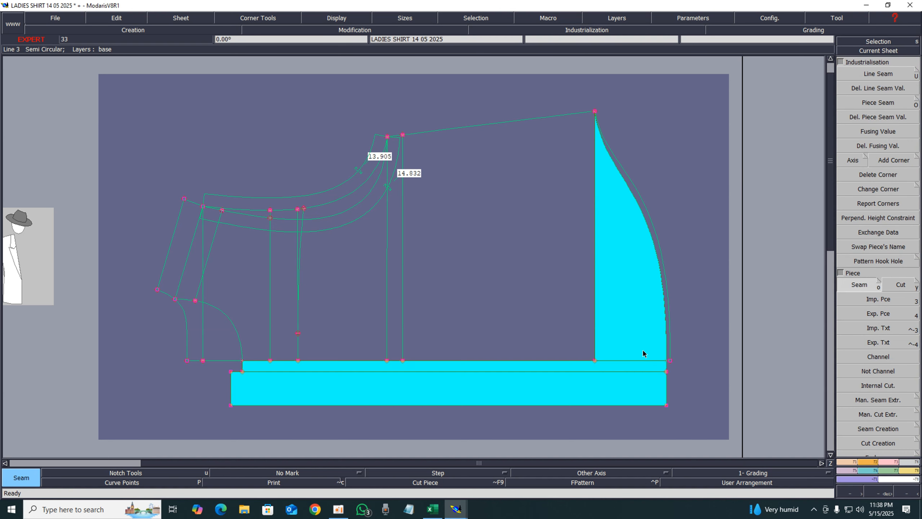
left_click(641, 330)
left_click(526, 258)
left_click(454, 282)
left_click(405, 281)
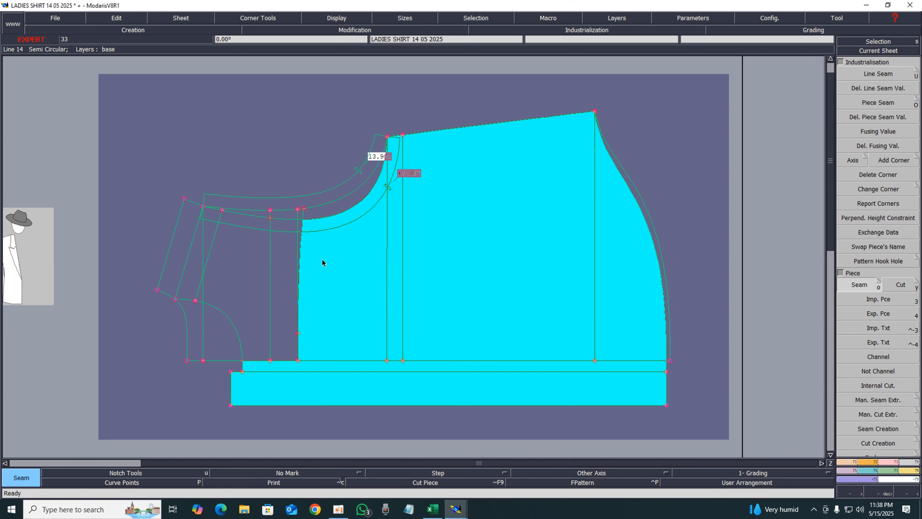
left_click(321, 267)
left_click(328, 215)
left_click(299, 230)
left_click(280, 227)
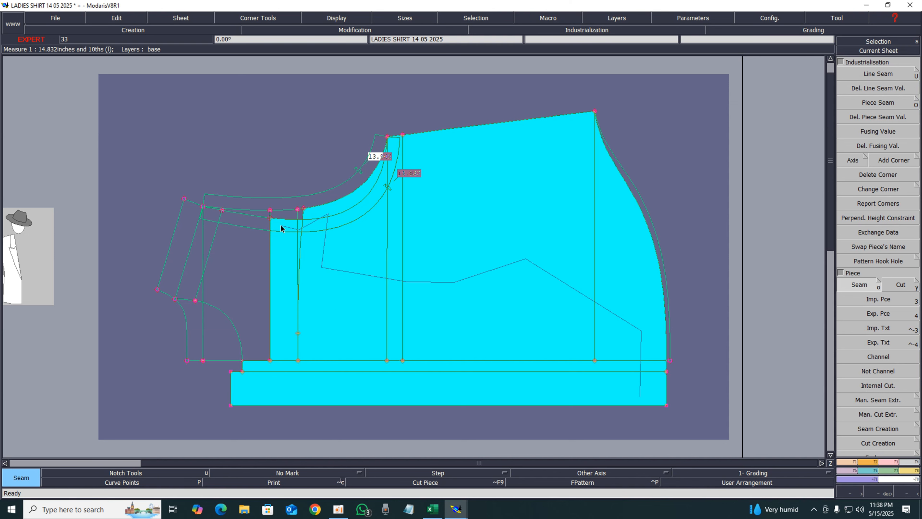
left_click(254, 230)
right_click(232, 262)
Trace another outline of the front body panel, from side seam to front edge, as a piece with Seam
left_click(202, 298)
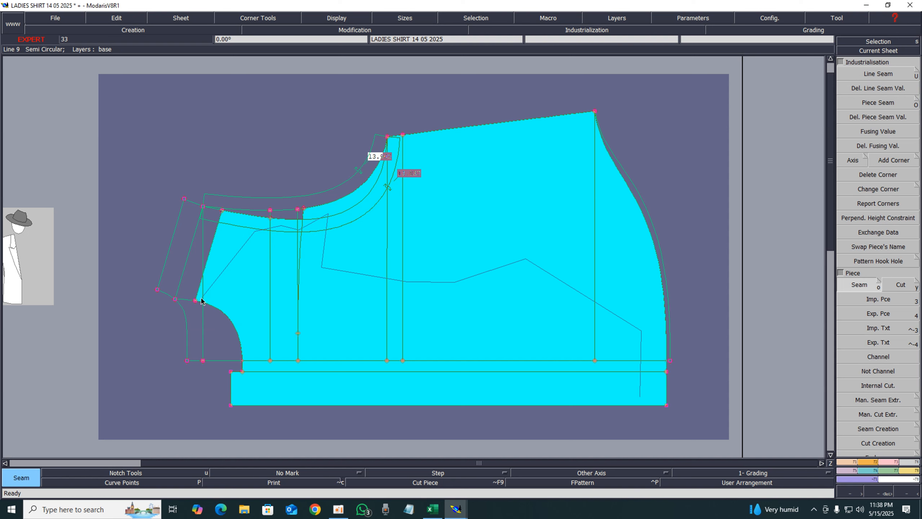
left_click(297, 289)
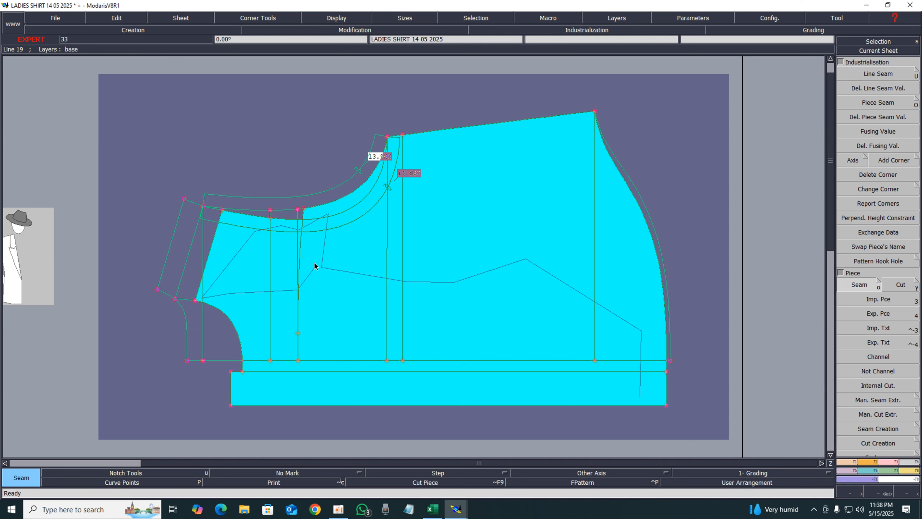
right_click(314, 266)
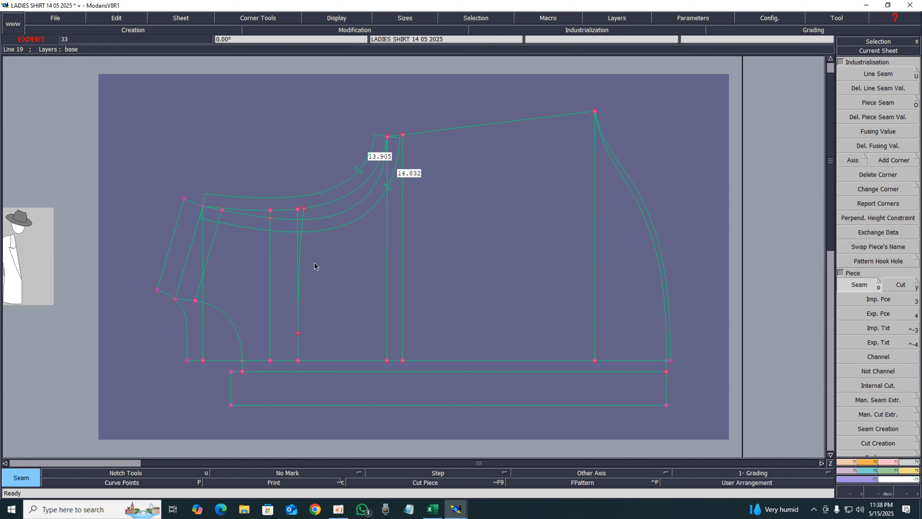
left_click(650, 383)
left_click(621, 287)
left_click(525, 224)
left_click(452, 277)
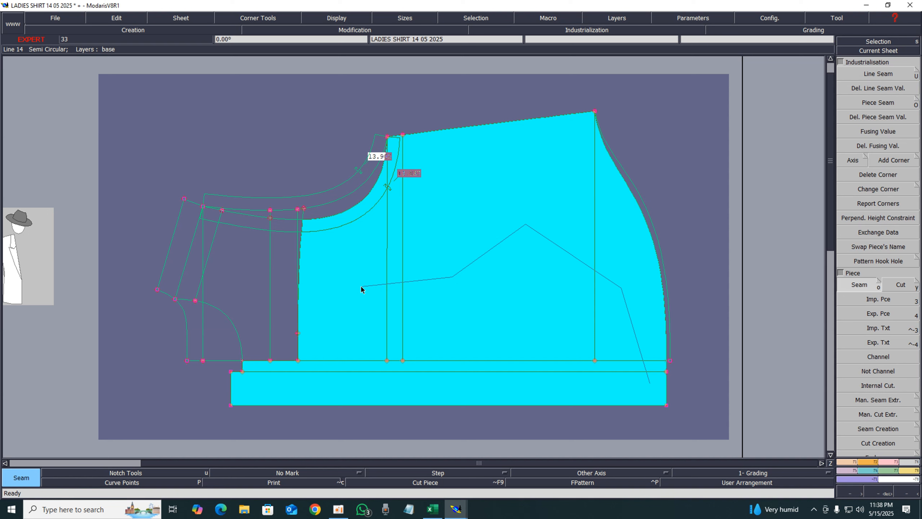
left_click(310, 285)
left_click(265, 278)
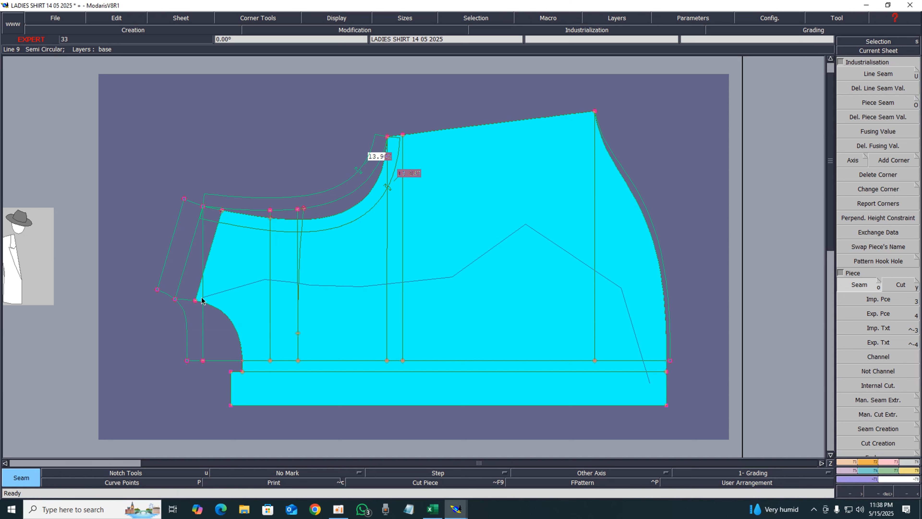
right_click(244, 295)
Trace the narrow front panel beside the armhole curve as a separate piece
left_click(188, 224)
left_click(258, 254)
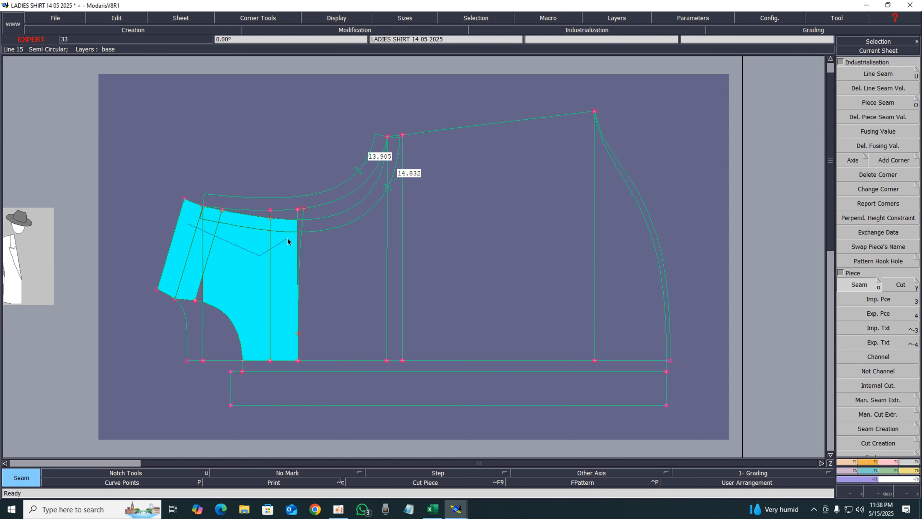
left_click(288, 215)
left_click(264, 213)
right_click(231, 270)
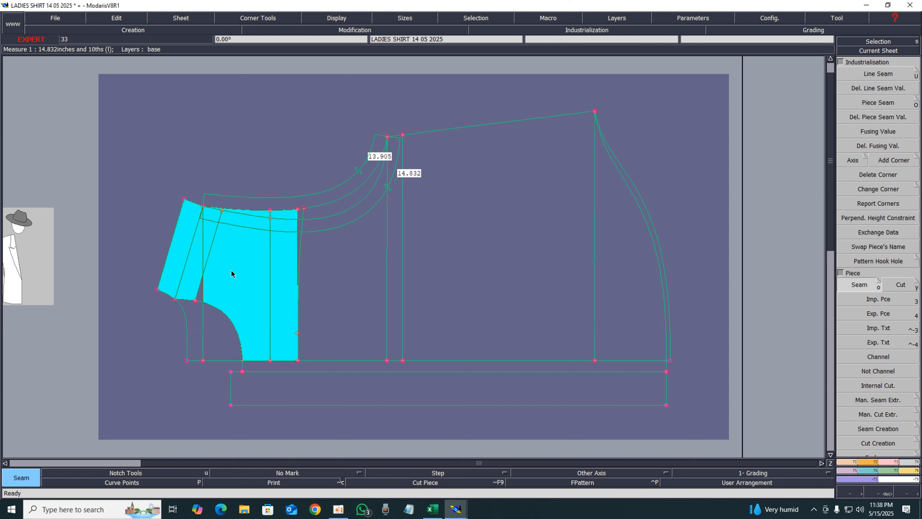
left_click(201, 292)
left_click(202, 321)
right_click(234, 331)
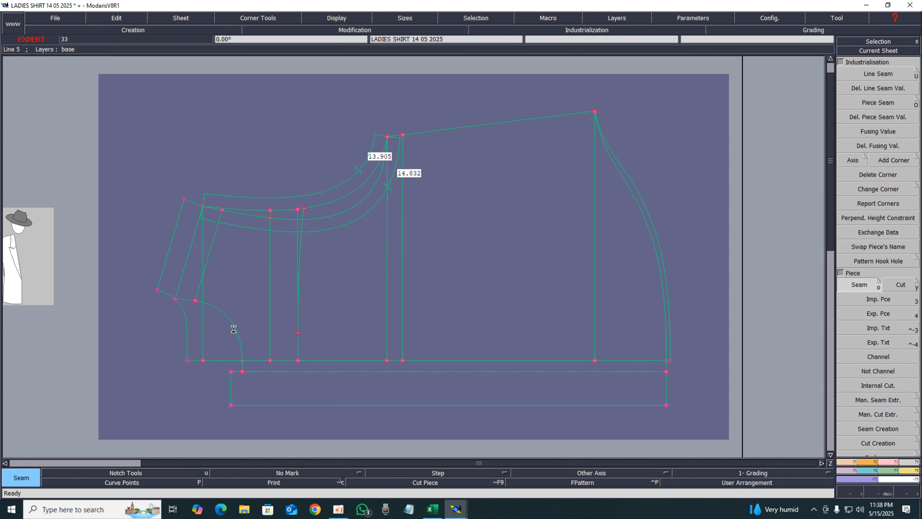
Trace the front body from the placket line to the side seam as a piece
left_click(315, 214)
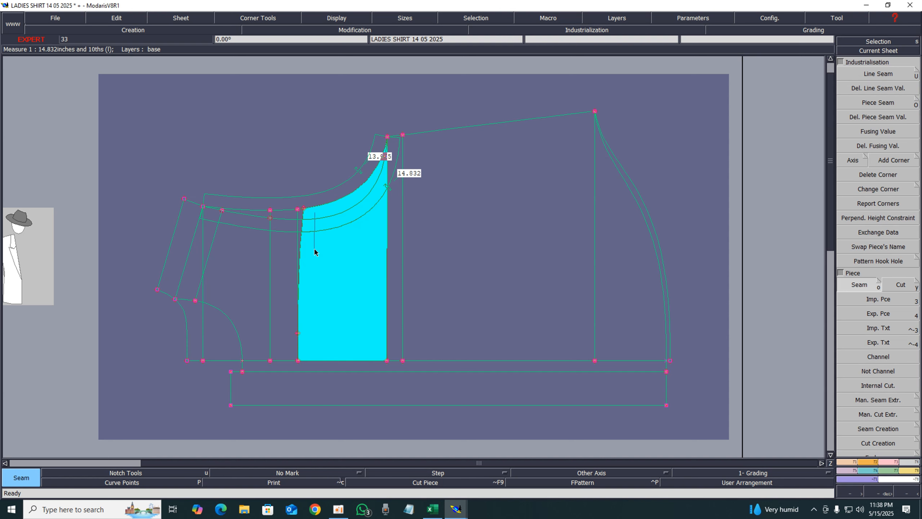
left_click(312, 277)
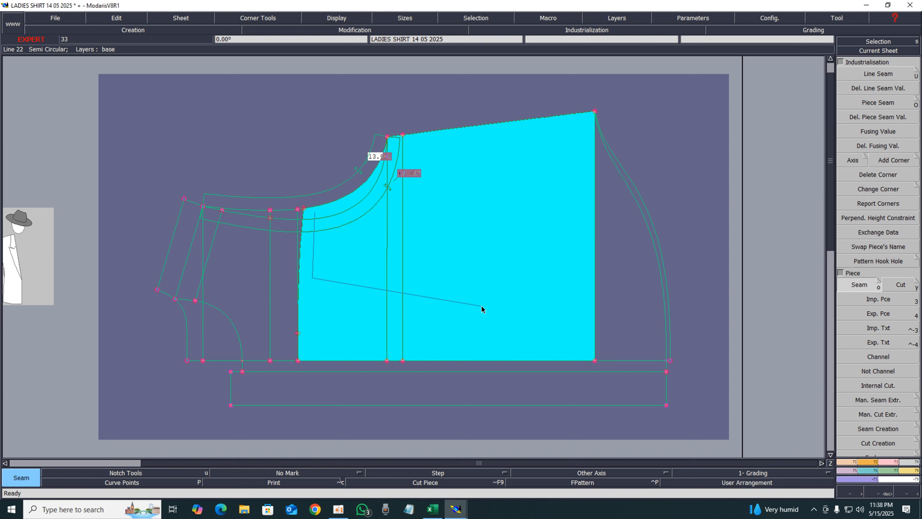
left_click(666, 298)
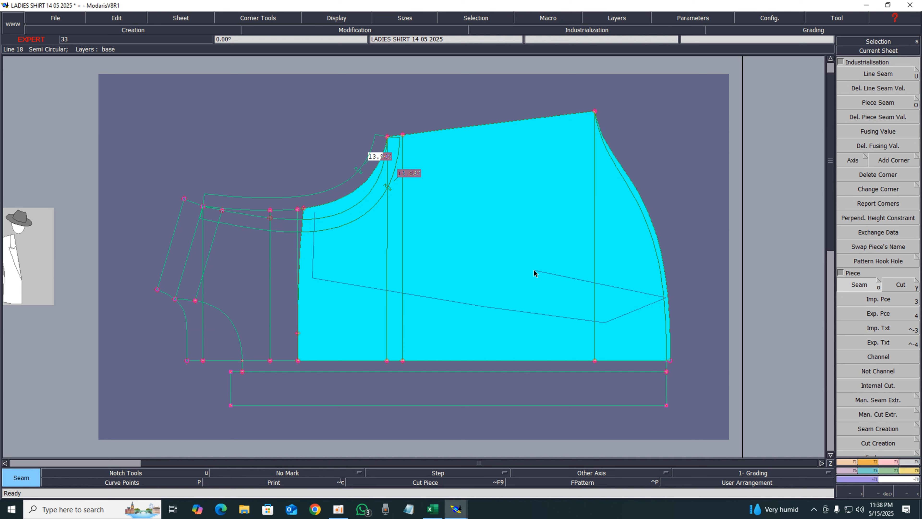
right_click(458, 260)
Arrange all sheets on the desk and open the sheet holding the new front body piece
key("j")
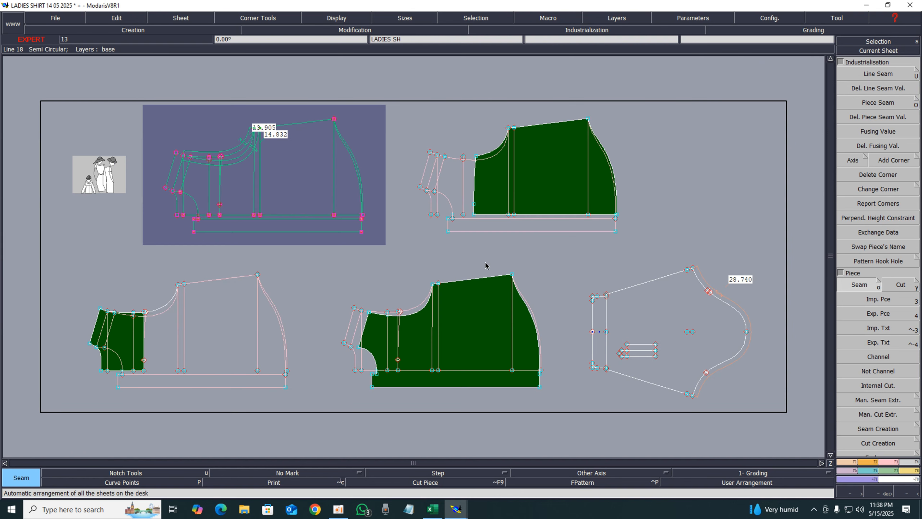
left_click(561, 278)
key("Home")
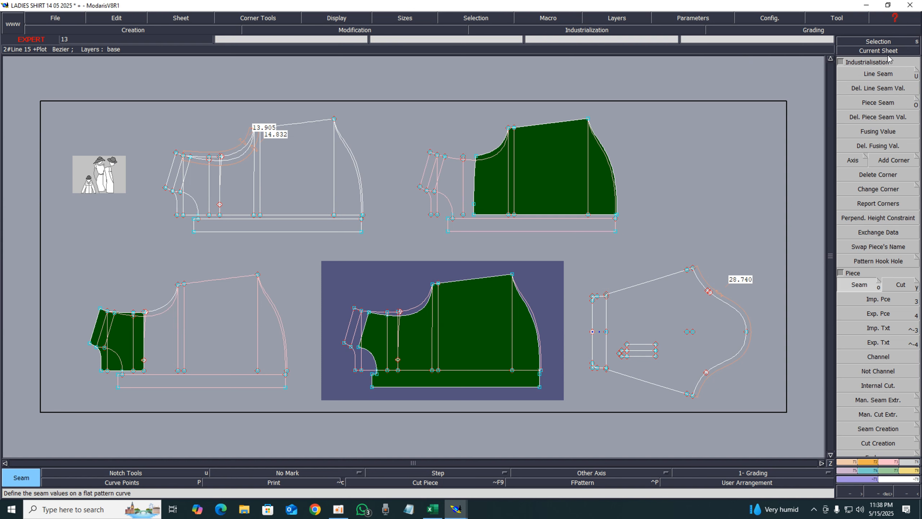
left_click(889, 51)
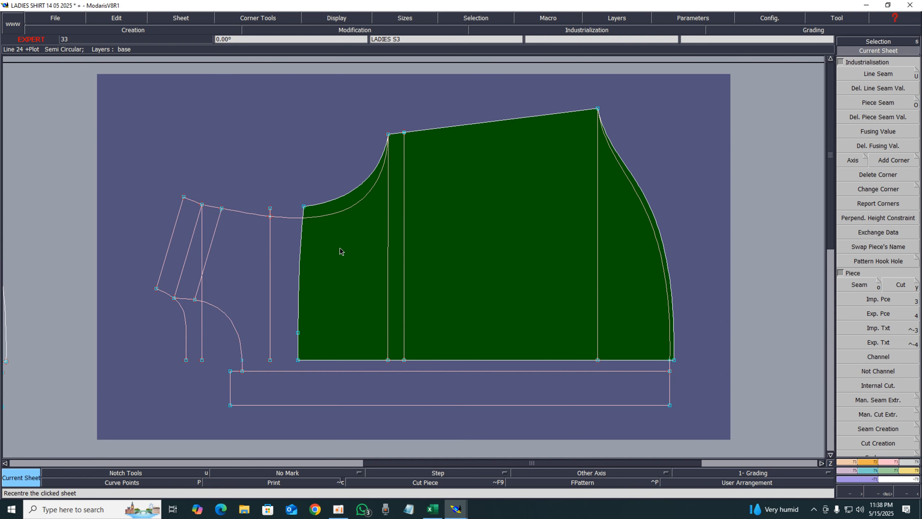
Delete the leftover yoke, placket, armhole and hem band lines around the front body piece
key("Delete")
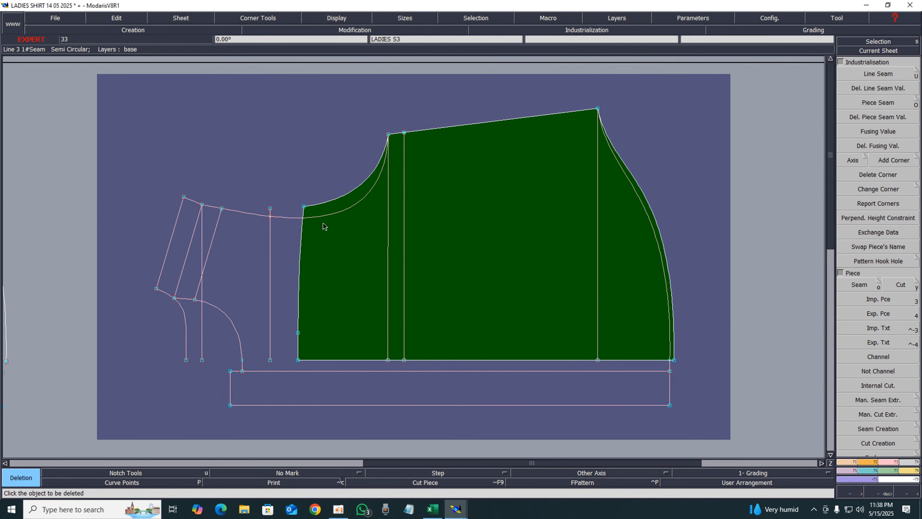
left_click(305, 215)
left_click(270, 258)
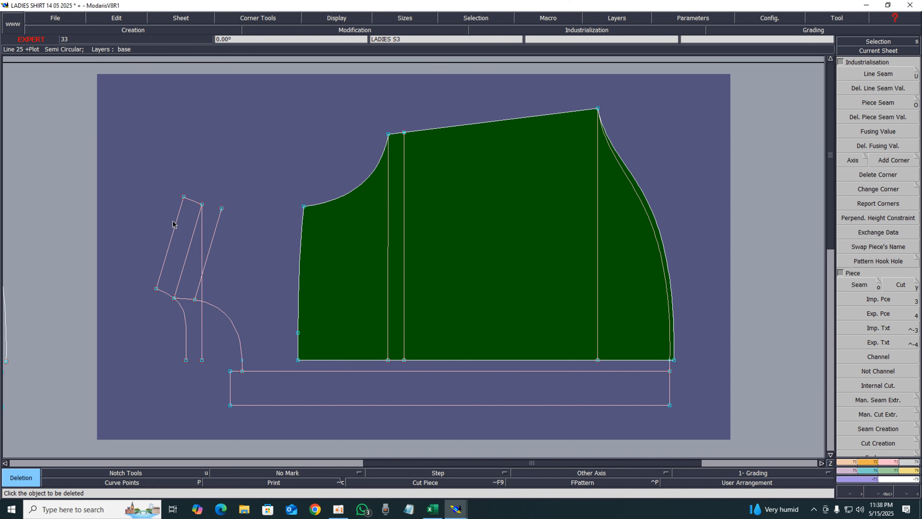
left_click_drag(143, 193, 256, 350)
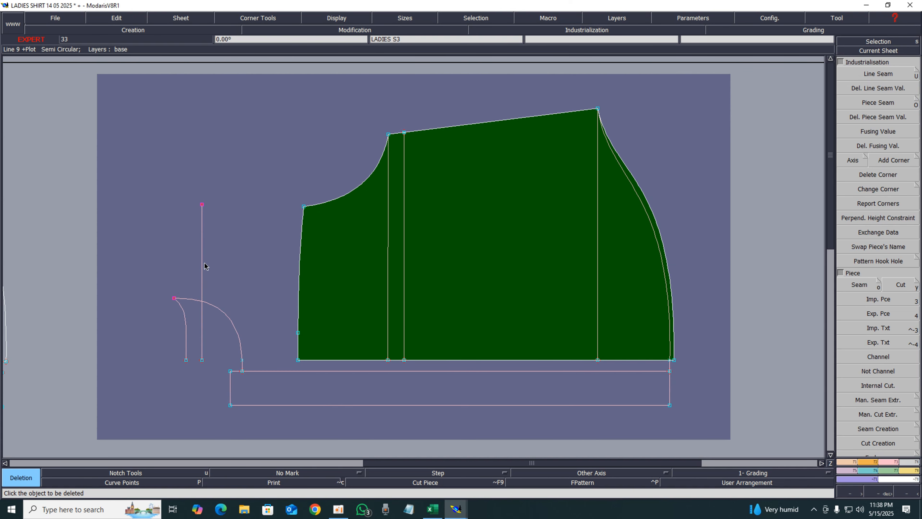
left_click(202, 272)
left_click(220, 311)
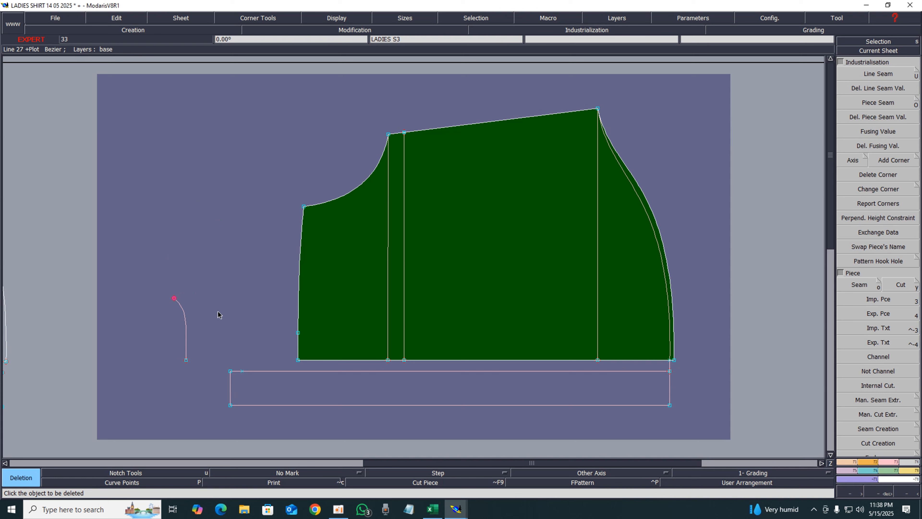
left_click(185, 323)
left_click(260, 371)
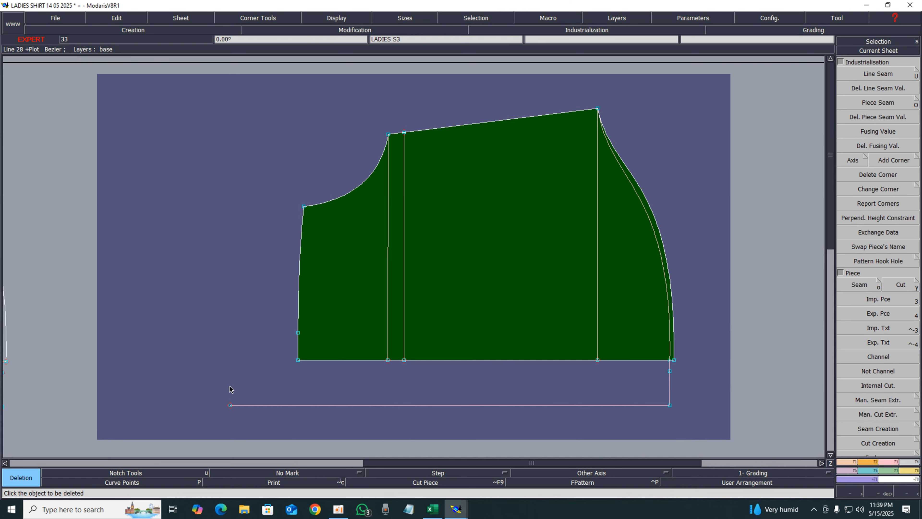
left_click(374, 405)
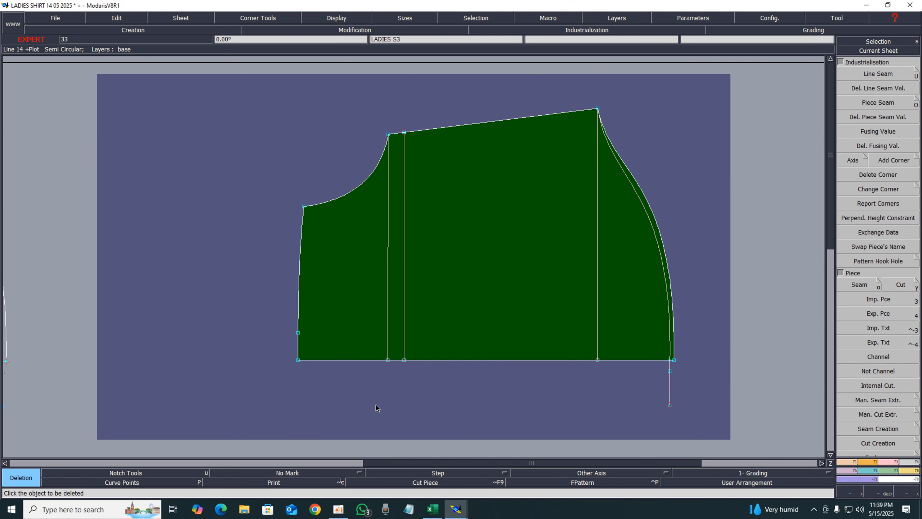
left_click(670, 385)
left_click(669, 367)
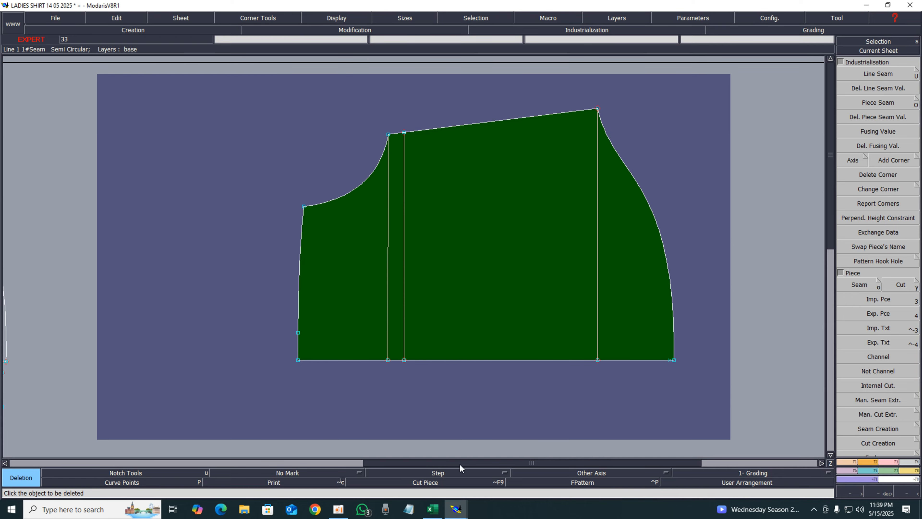
Check the CB box pleat width and nearby rows in the Excel spec sheet, then return to Modaris
left_click(431, 510)
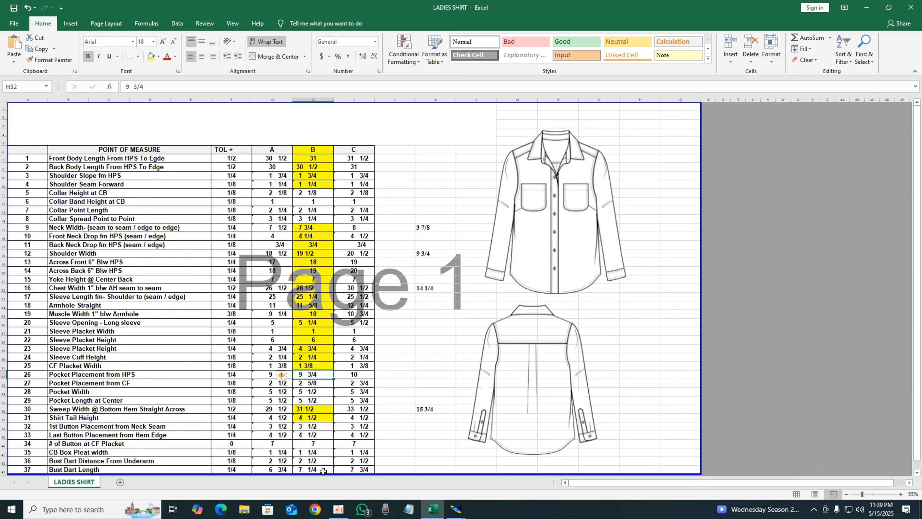
scroll(113, 422, "down", 3)
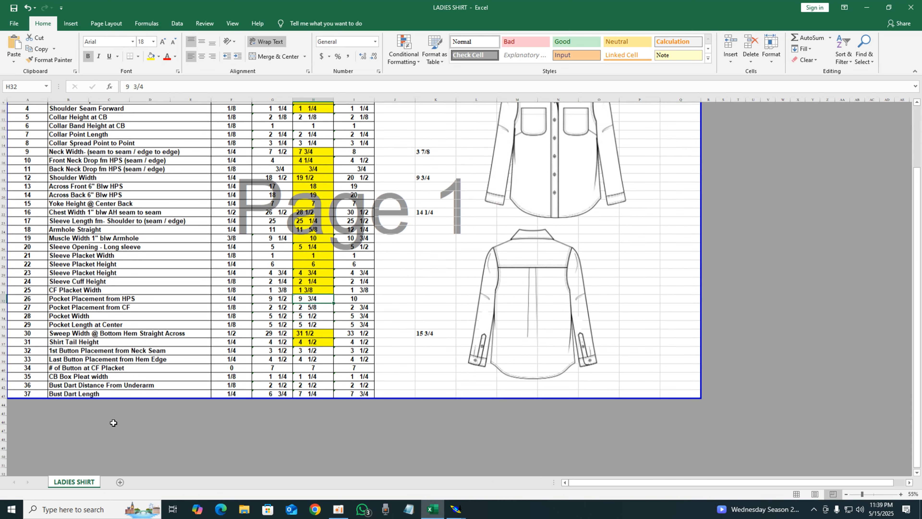
left_click(66, 374)
left_click(313, 376)
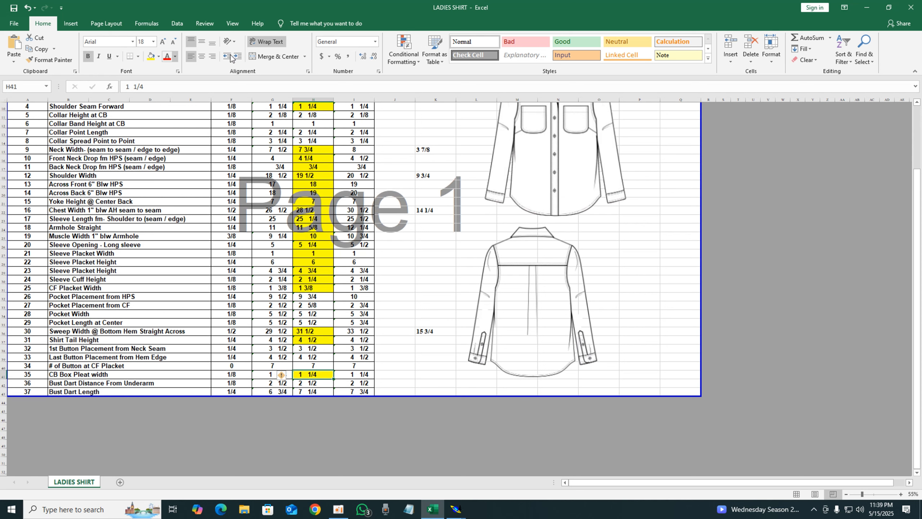
left_click(867, 7)
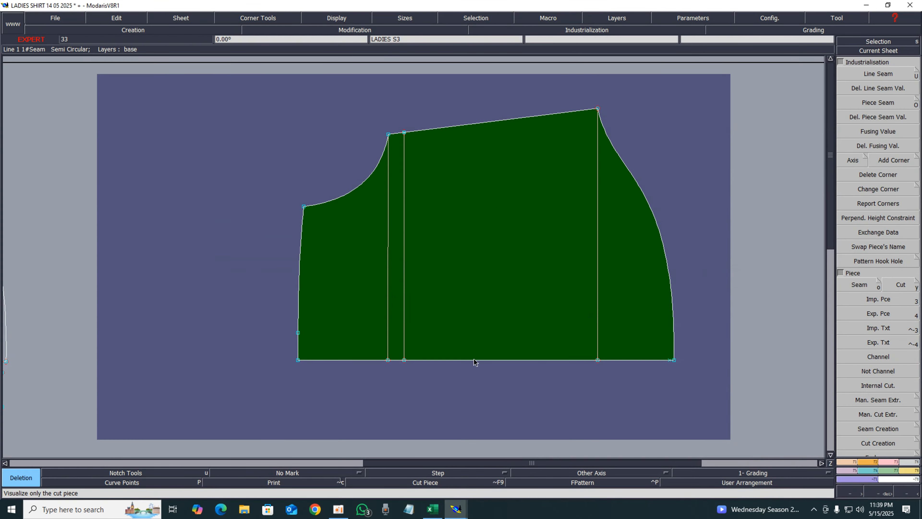
Pin the end points of the current sheet's front body piece
left_click(888, 465)
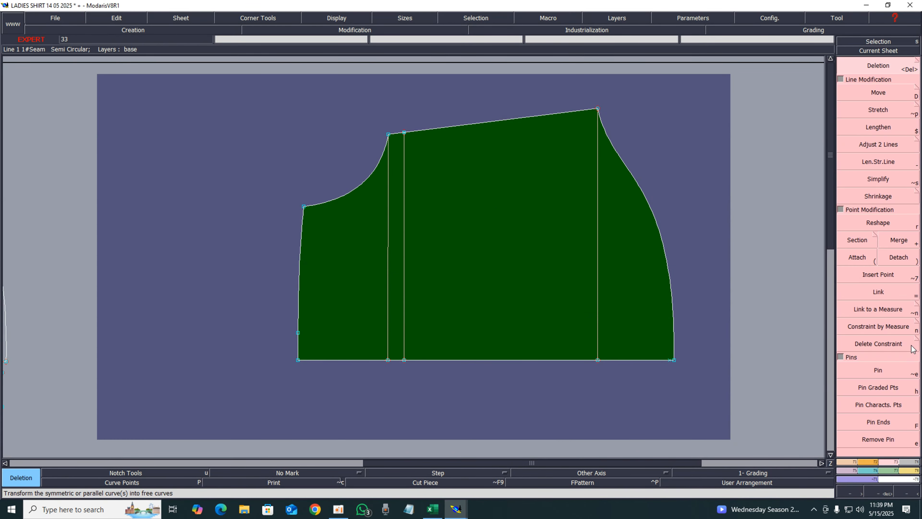
left_click(876, 372)
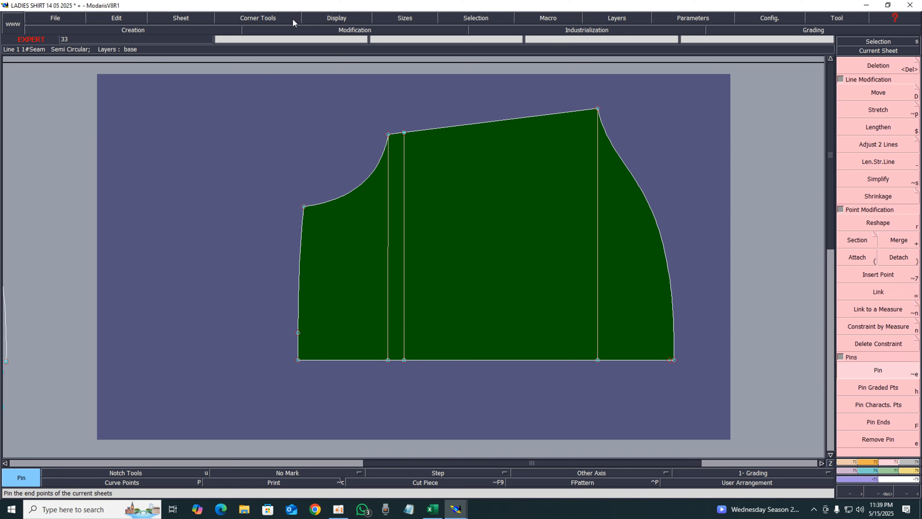
left_click(331, 15)
left_click(325, 53)
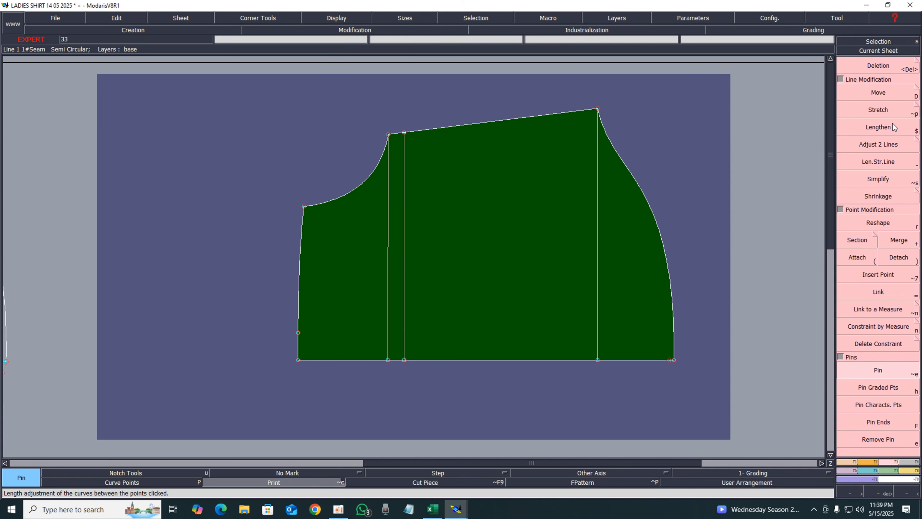
Stretch the neckline corner point 1.25 inches upward with zero horizontal shift, keeping the shoulder point fixed
left_click(882, 114)
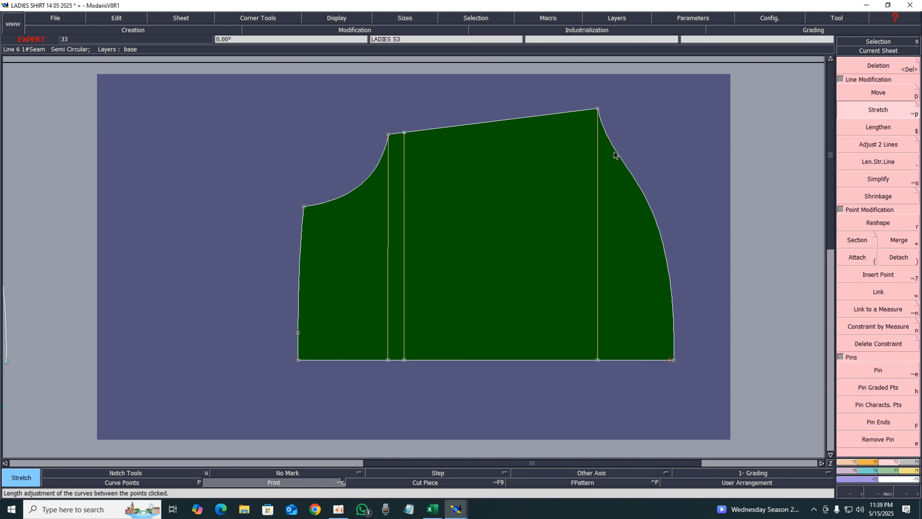
left_click(597, 108)
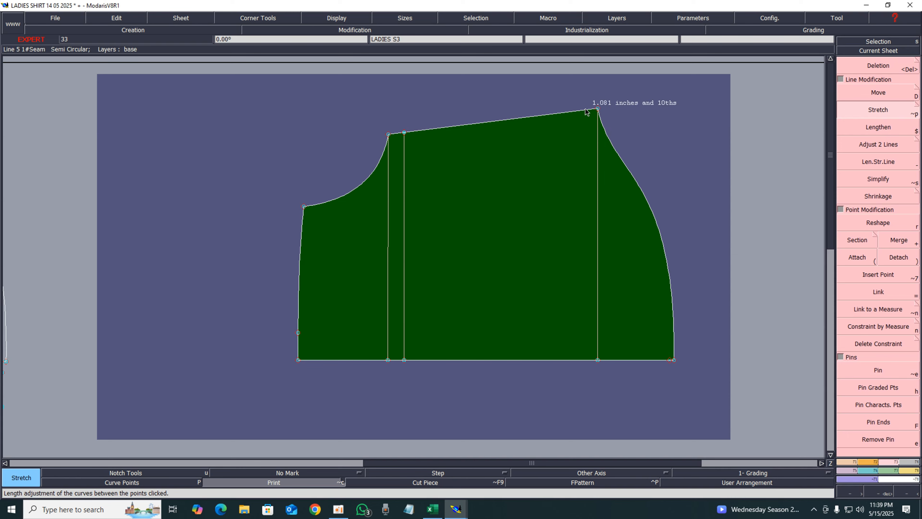
left_click(304, 207)
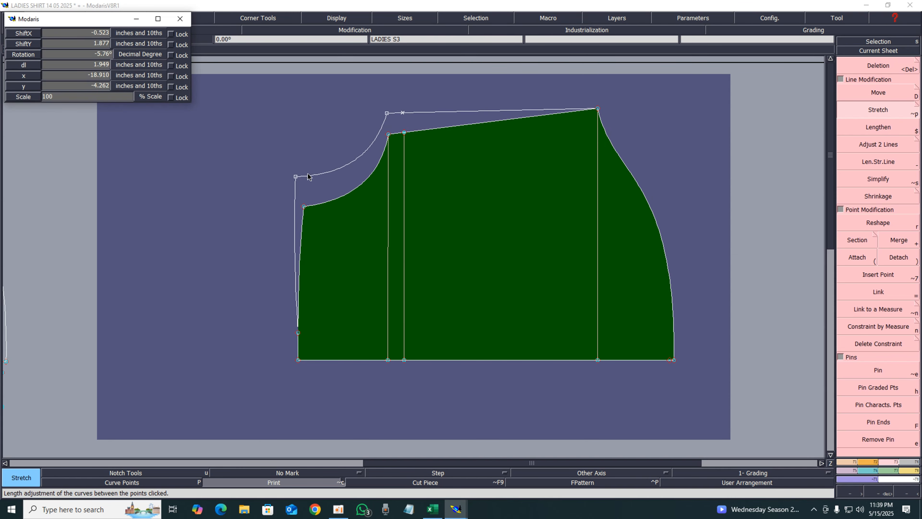
key("shift+Tab")
key("shift+Tab")
key("shift+Tab")
key("shift+Tab")
key("shift+Tab")
key("BackSpace")
type("1.25")
key("shift+Tab")
type("00")
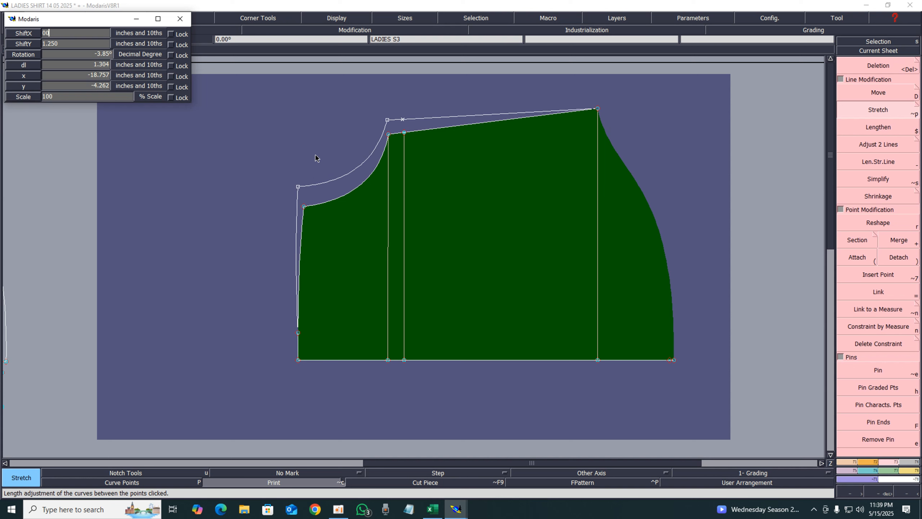
key("Return")
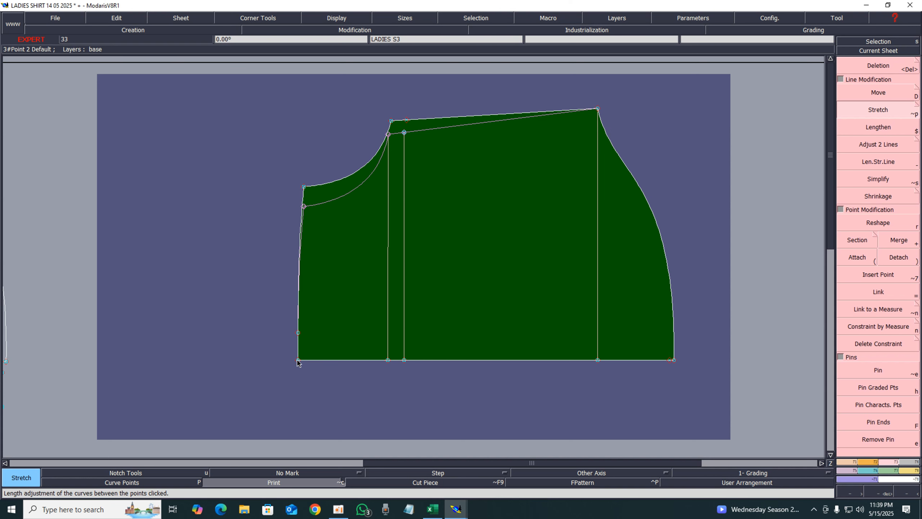
Create a developed point 1.25 inches up the front edge from the hem corner and add a notch there
key("d")
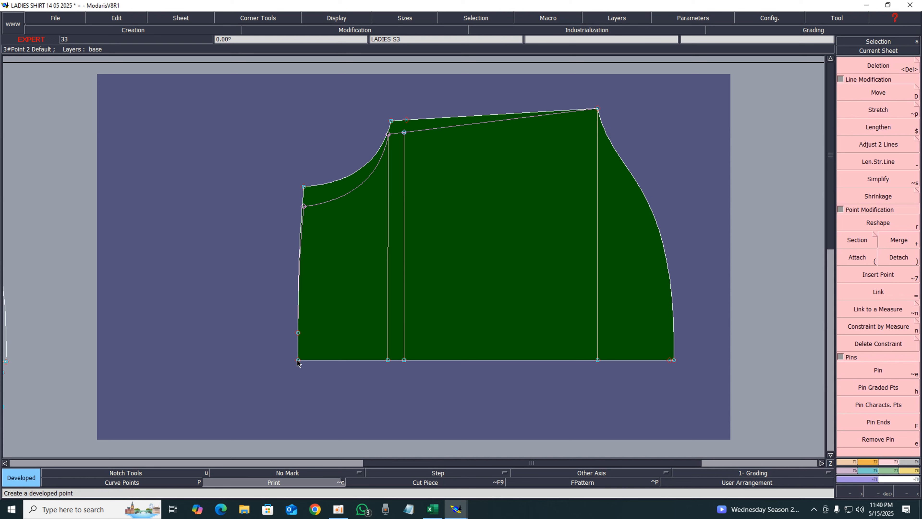
left_click(298, 360)
type("1")
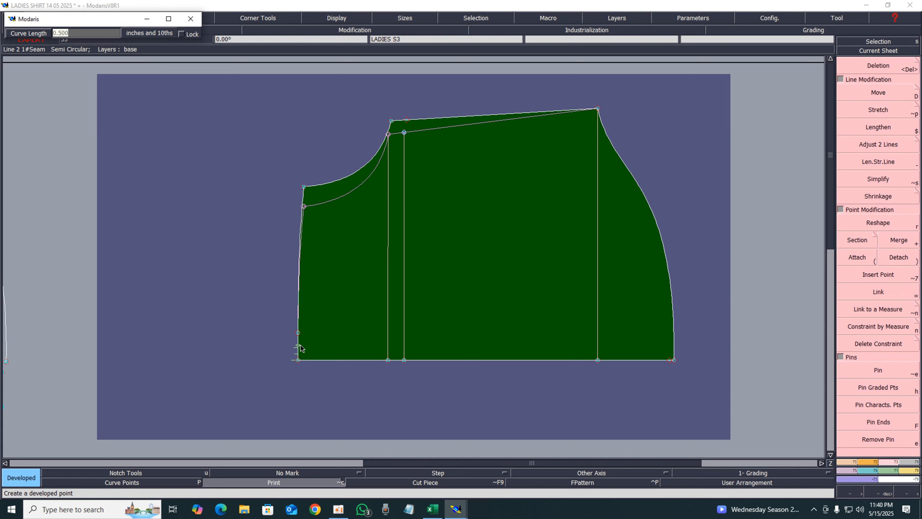
type(".25")
key("Return")
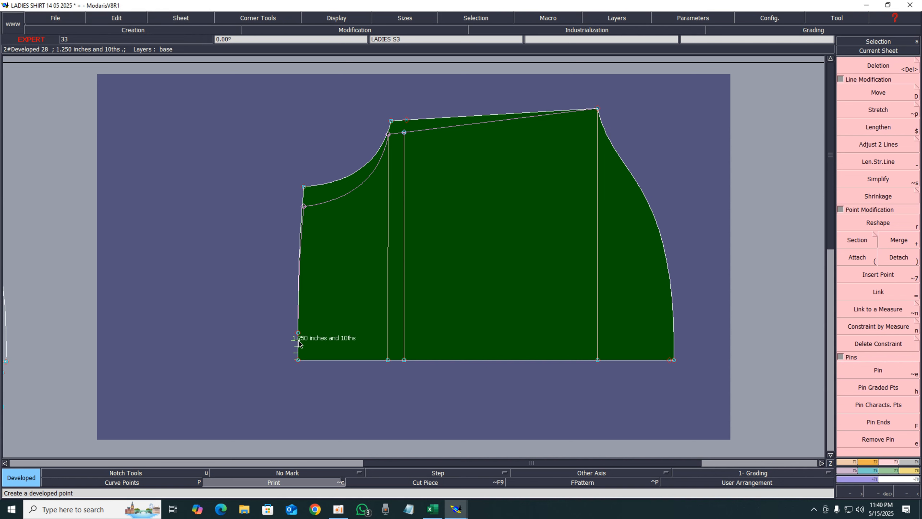
key("u")
left_click(298, 340)
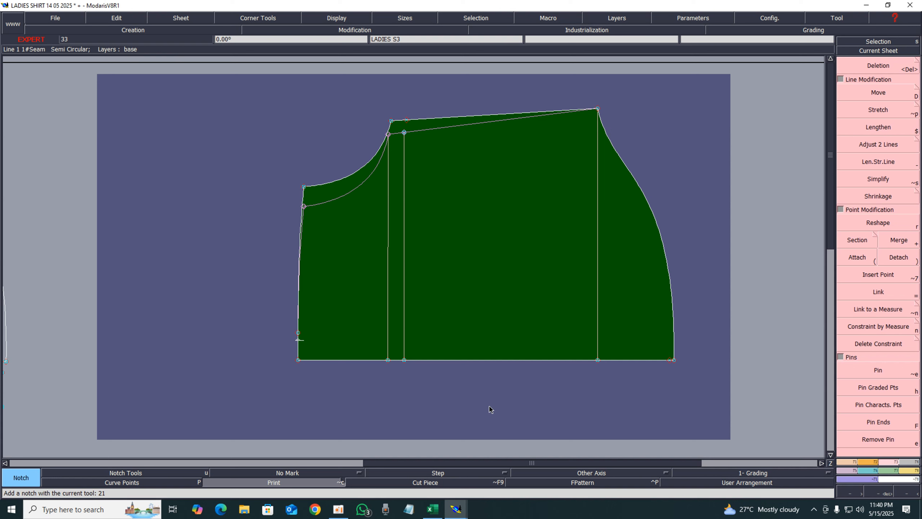
Add a dynamic length measure along the shoulder seam of this piece
key("l")
left_click(436, 118)
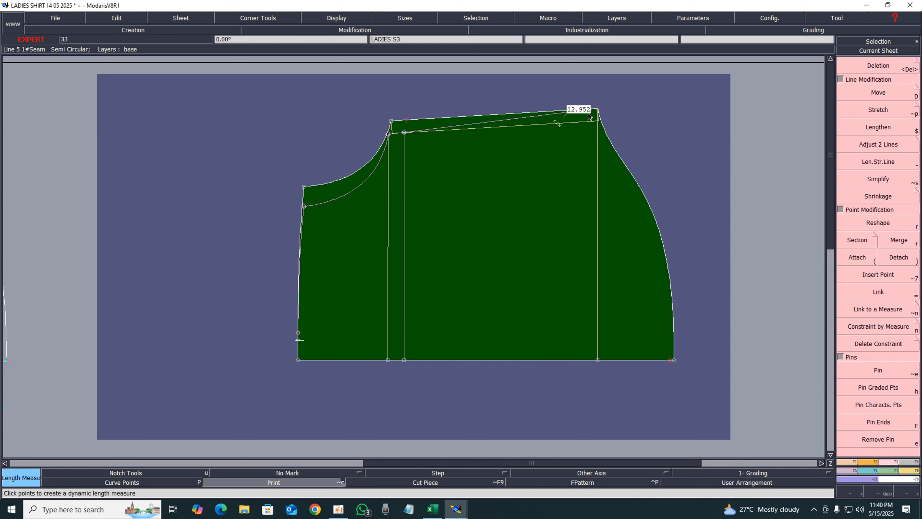
Arrange all sheets, open the yoked front body sheet and add a length measure along its shoulder seam
key("j")
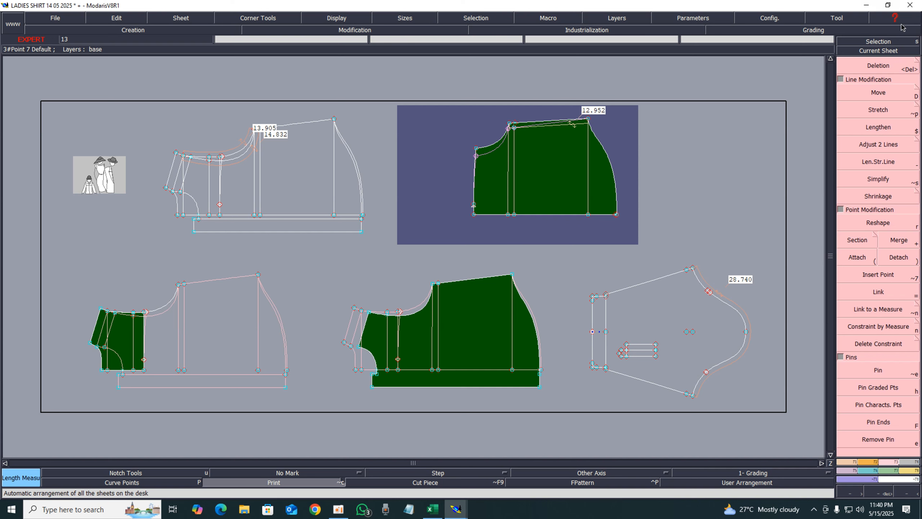
left_click(886, 51)
left_click(458, 300)
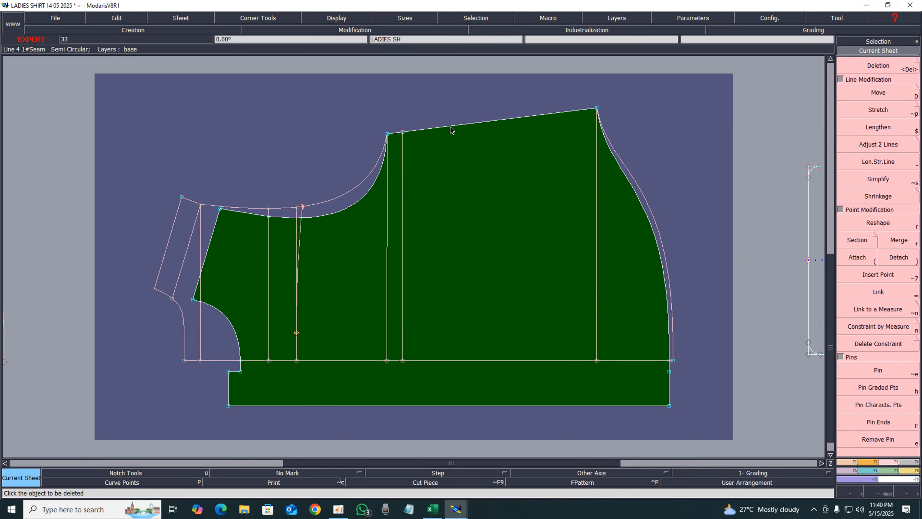
key("l")
left_click(450, 126)
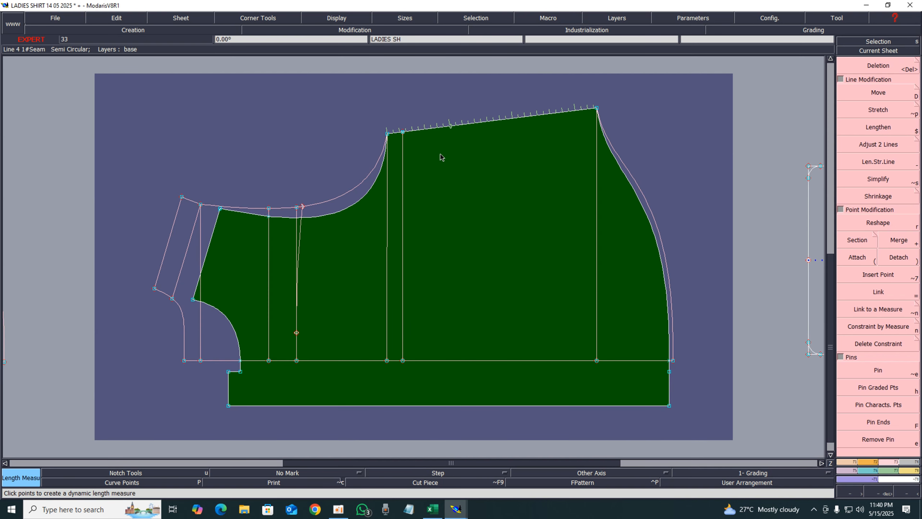
left_click(435, 175)
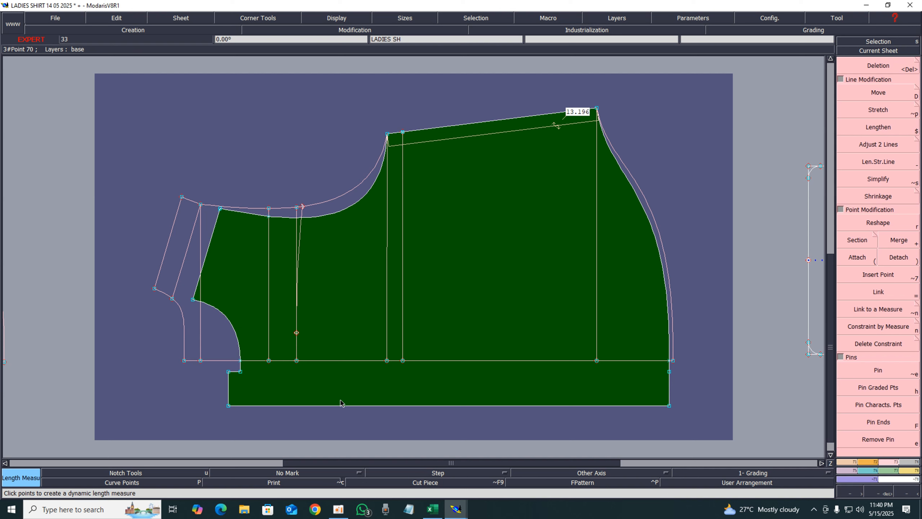
Open Calculator and enter 13.196 minus to start comparing the two shoulder lengths
left_click(12, 510)
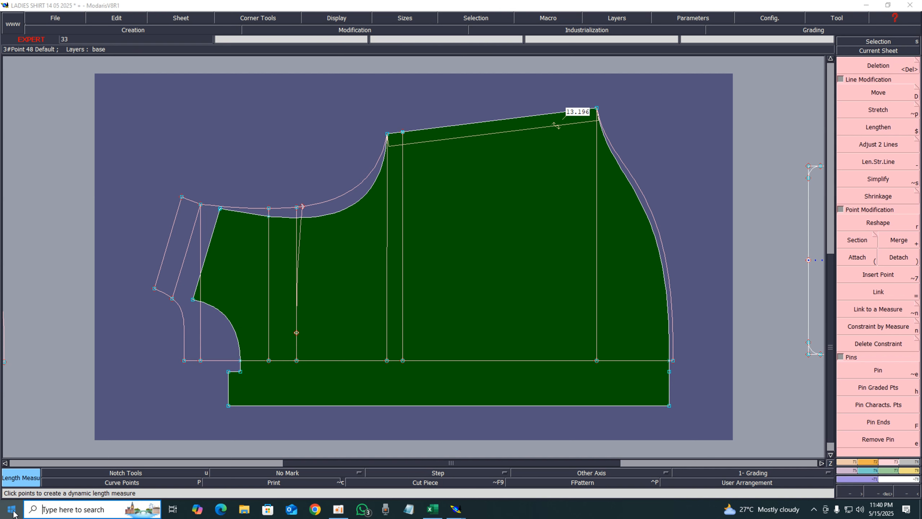
type("c")
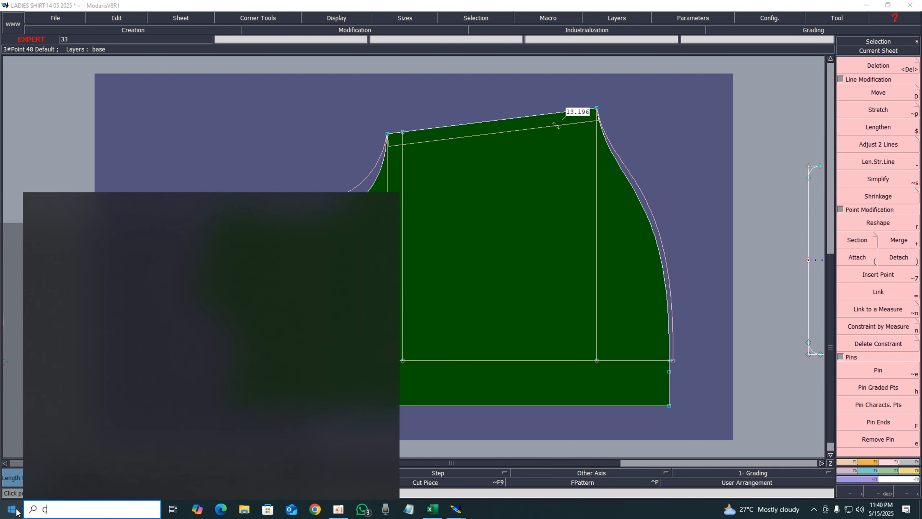
left_click(48, 254)
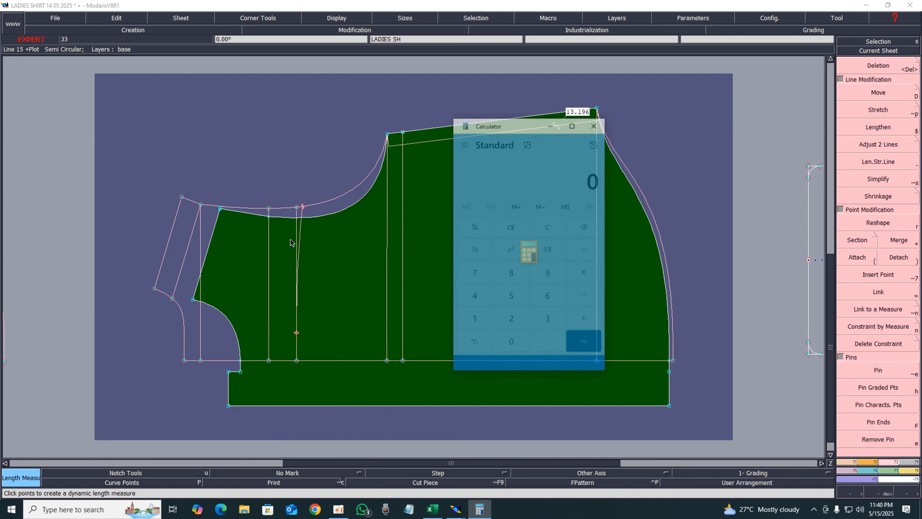
left_click_drag(510, 126, 721, 142)
left_click(676, 354)
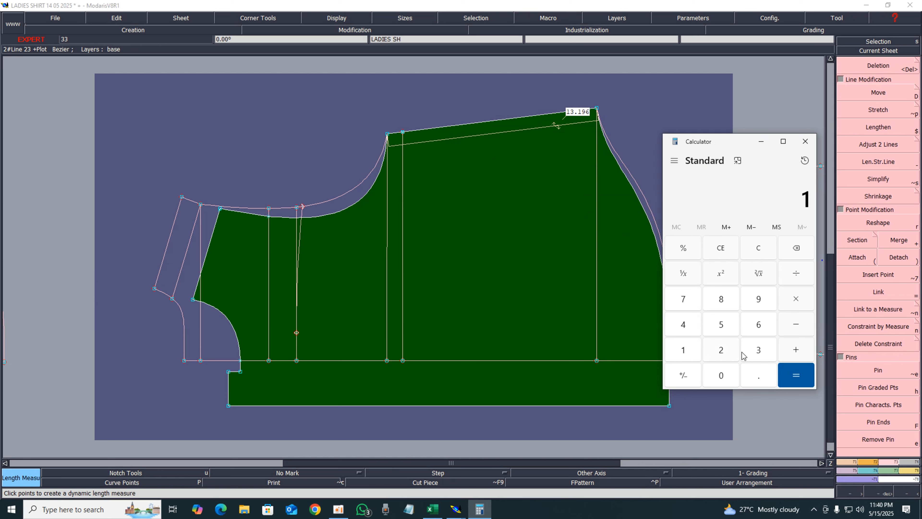
left_click(765, 356)
left_click(757, 379)
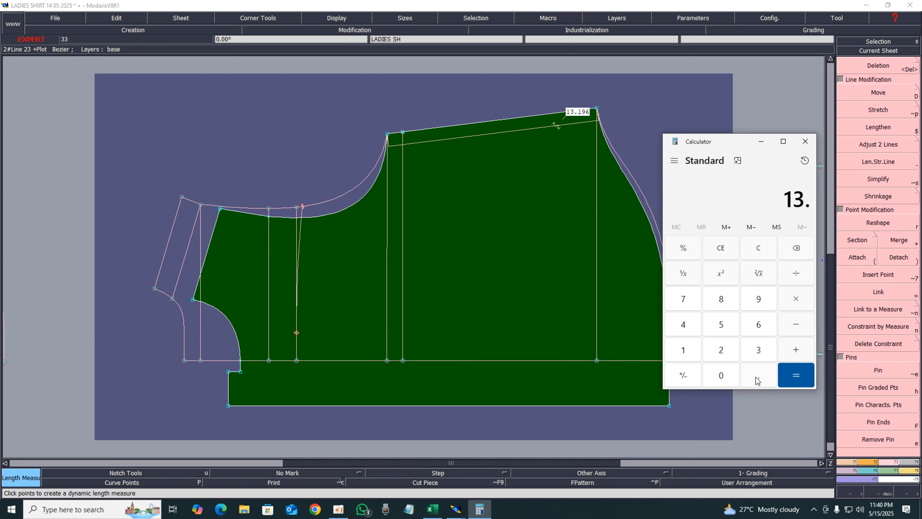
left_click(685, 351)
left_click(757, 298)
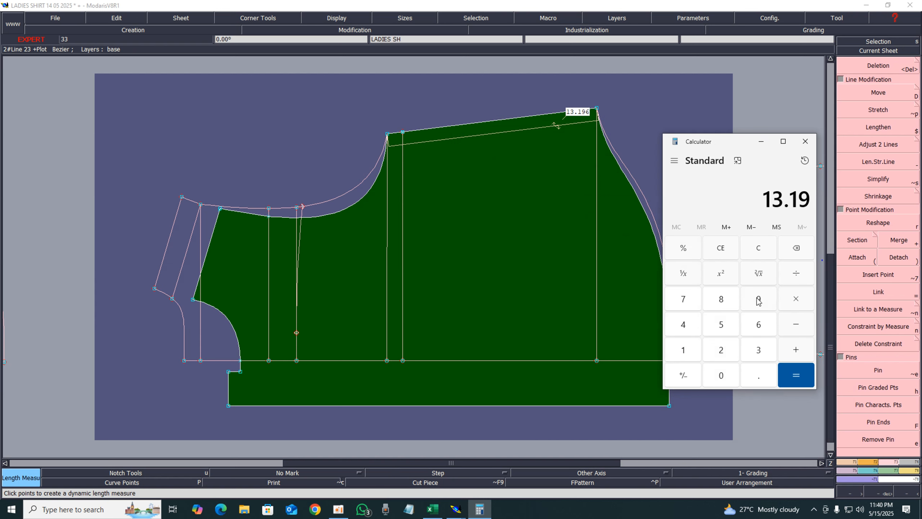
left_click(759, 325)
left_click(799, 329)
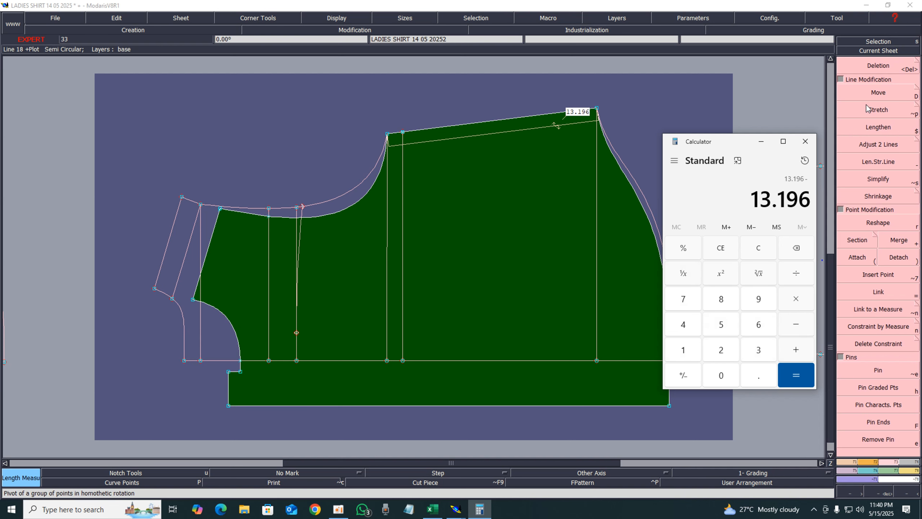
left_click(759, 147)
Arrange all sheets and open the sheet holding the first front body piece
key("j")
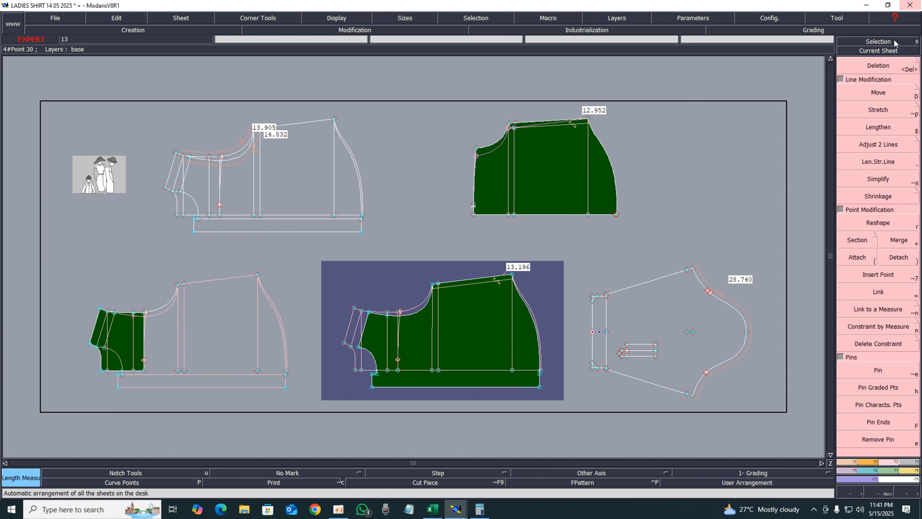
key("Home")
left_click(552, 150)
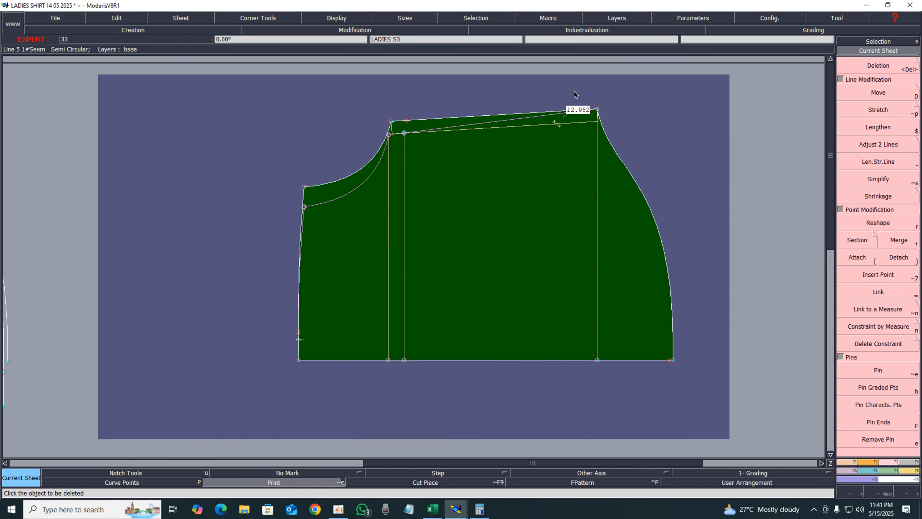
Finish the subtraction in Calculator by entering 12.952 and computing the result
left_click(479, 509)
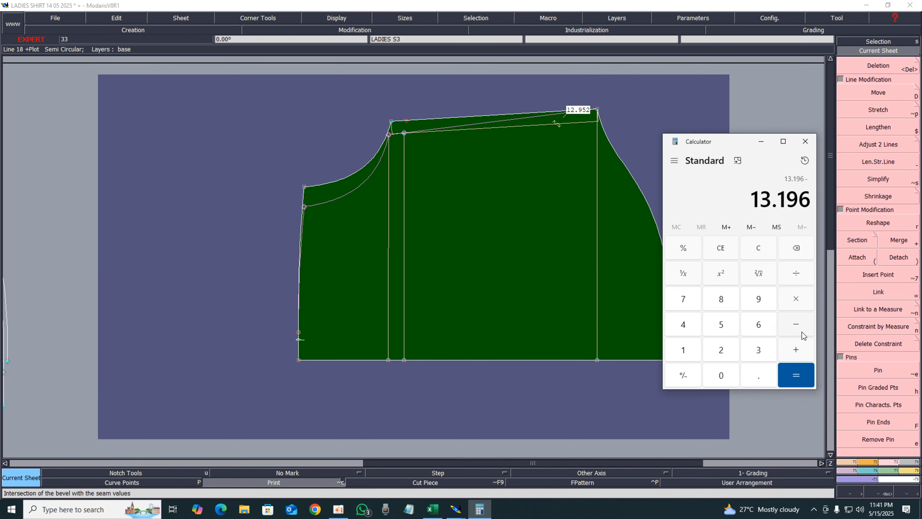
left_click(682, 350)
left_click(721, 351)
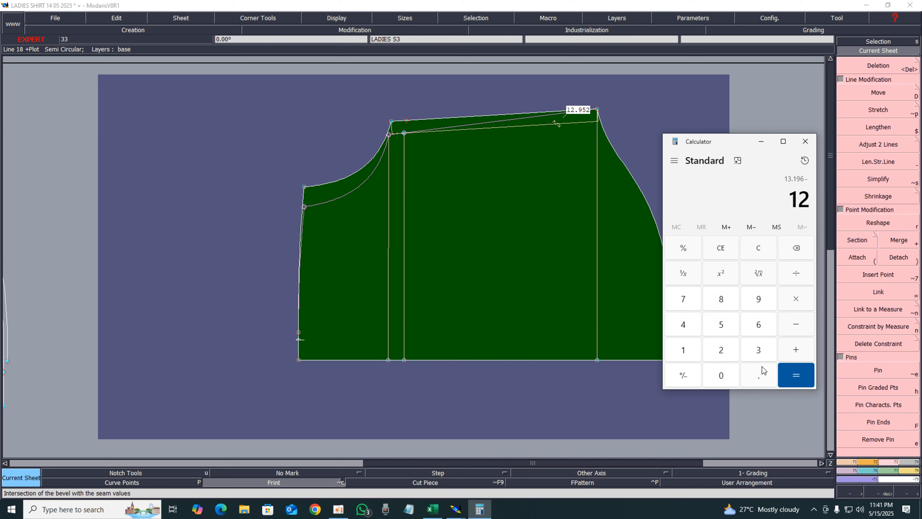
left_click(761, 381)
left_click(760, 301)
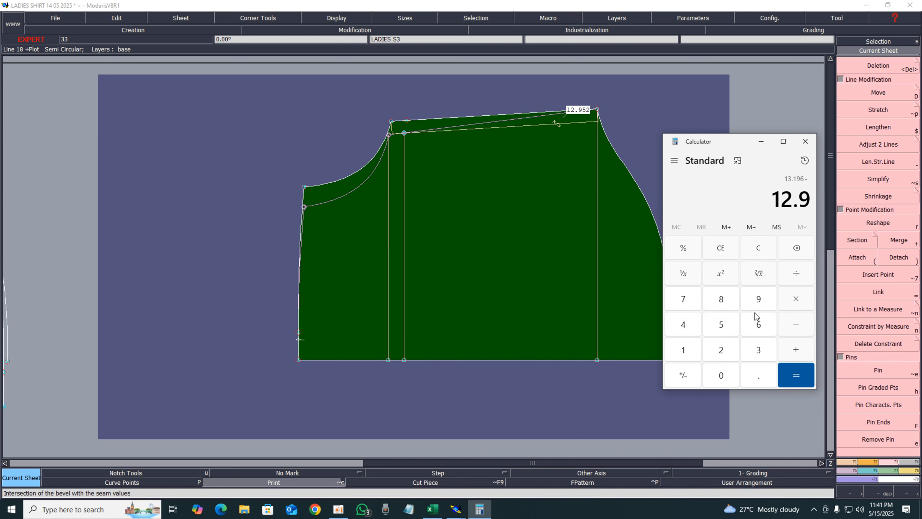
left_click(721, 325)
left_click(721, 350)
left_click(796, 375)
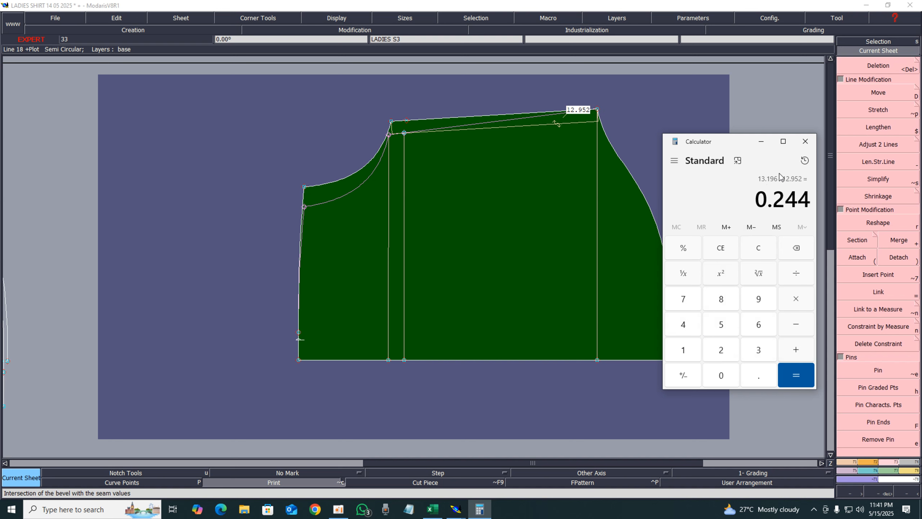
Take the square root of the shoulder length difference in Calculator, then close Calculator
left_click_drag(729, 142, 419, 389)
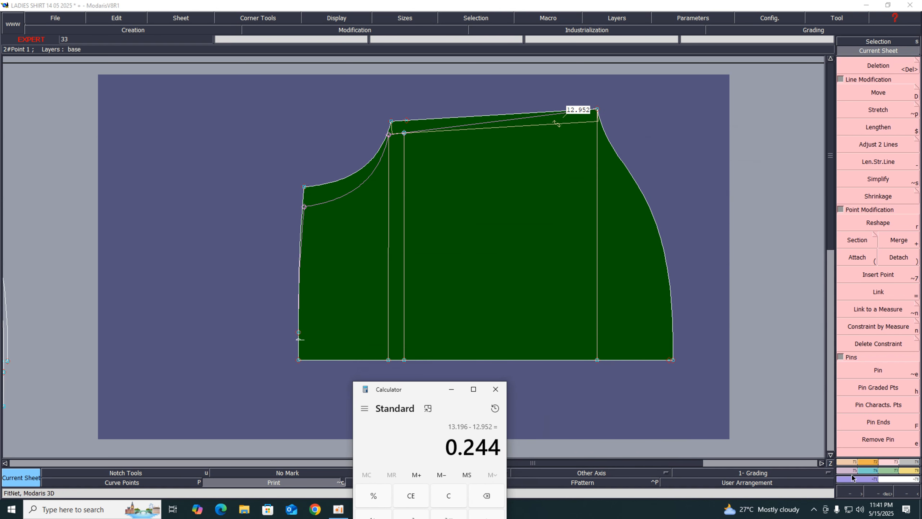
left_click(878, 372)
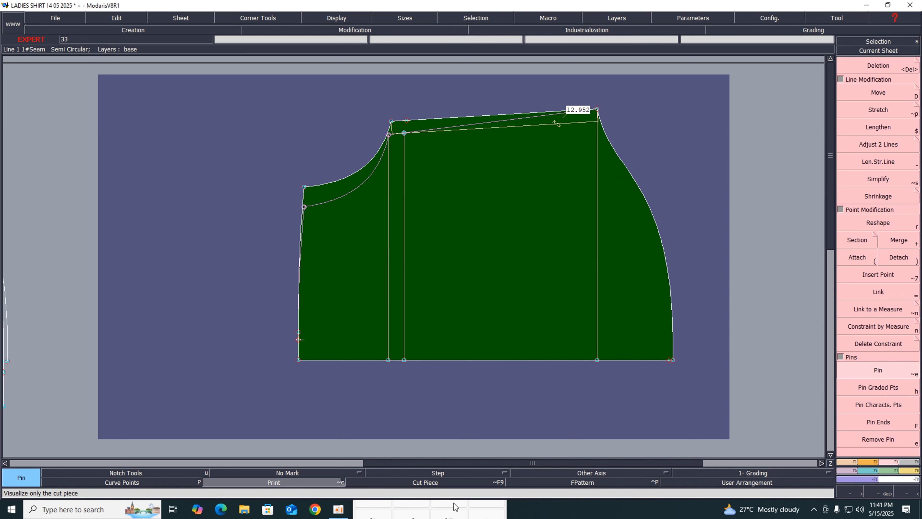
left_click(438, 513)
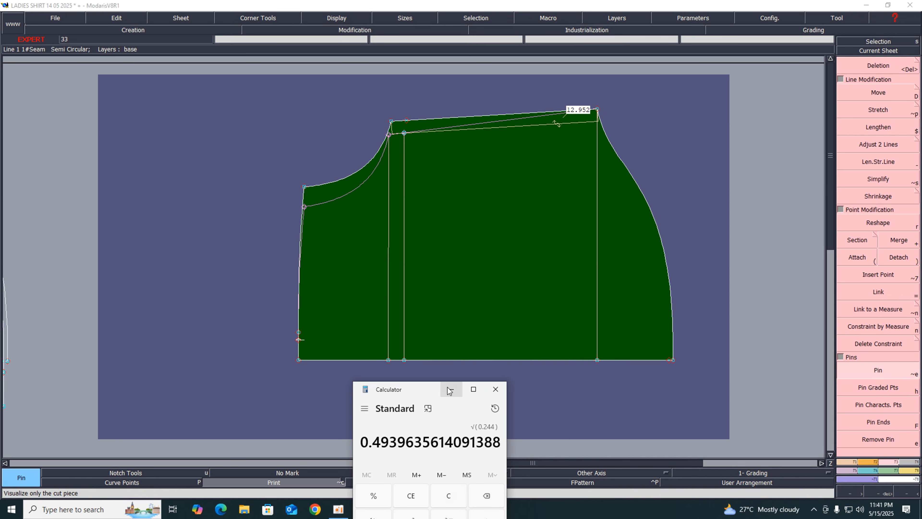
left_click_drag(417, 391, 511, 197)
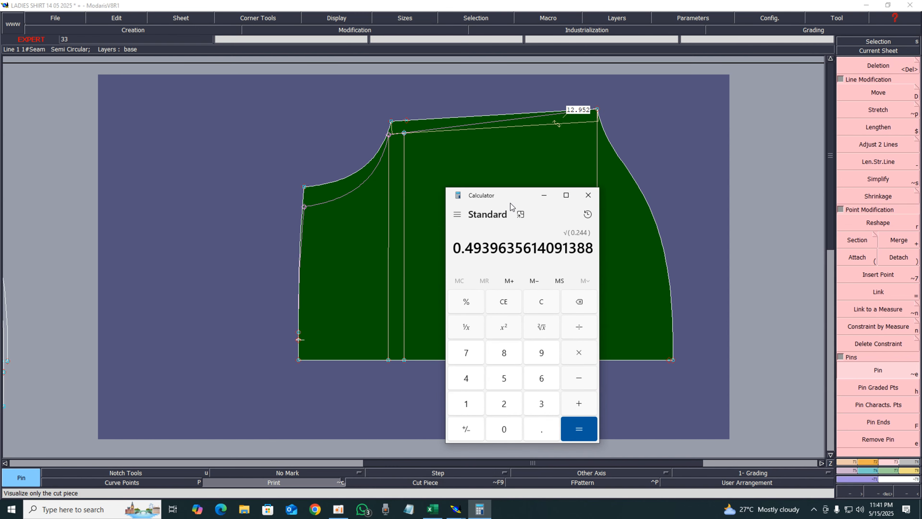
left_click(588, 195)
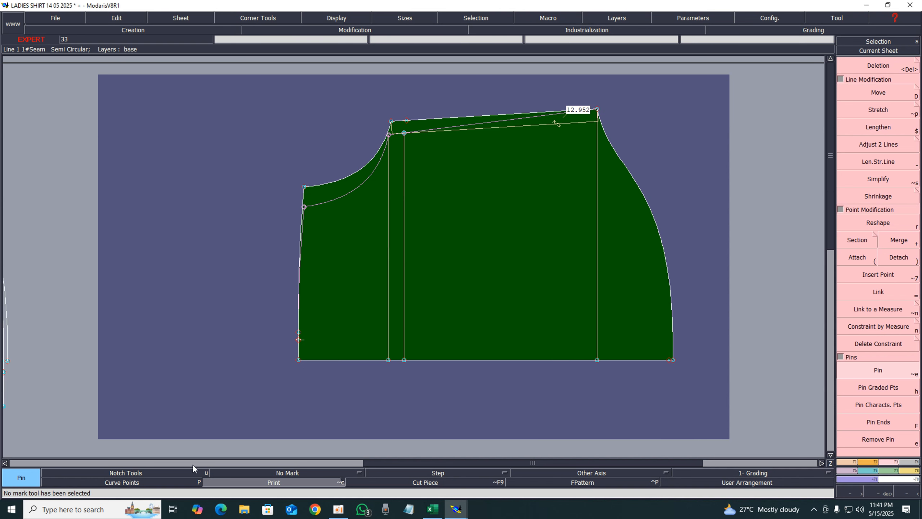
Open Calculator and enter 13.192
left_click(11, 510)
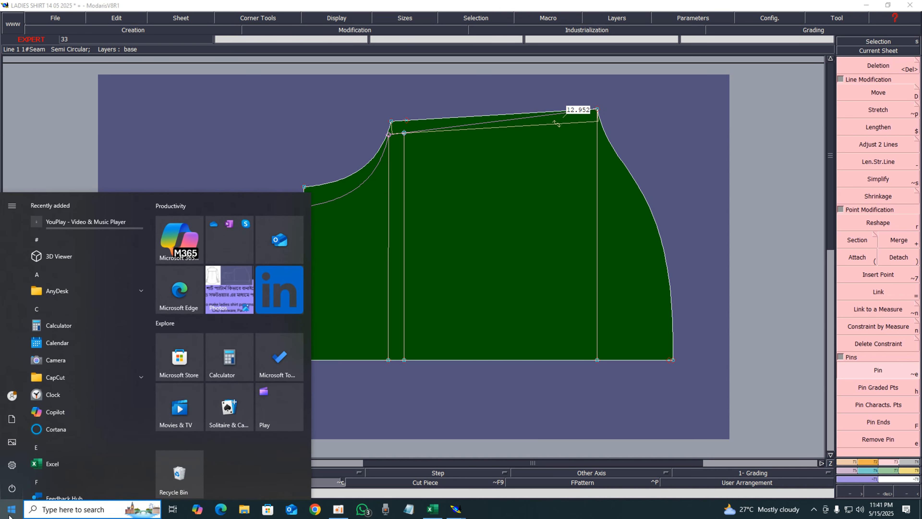
type("c")
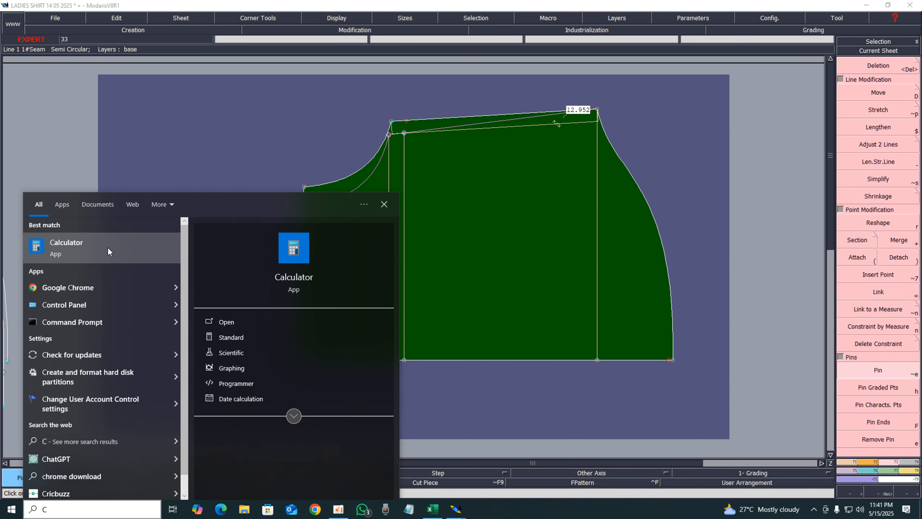
left_click(109, 248)
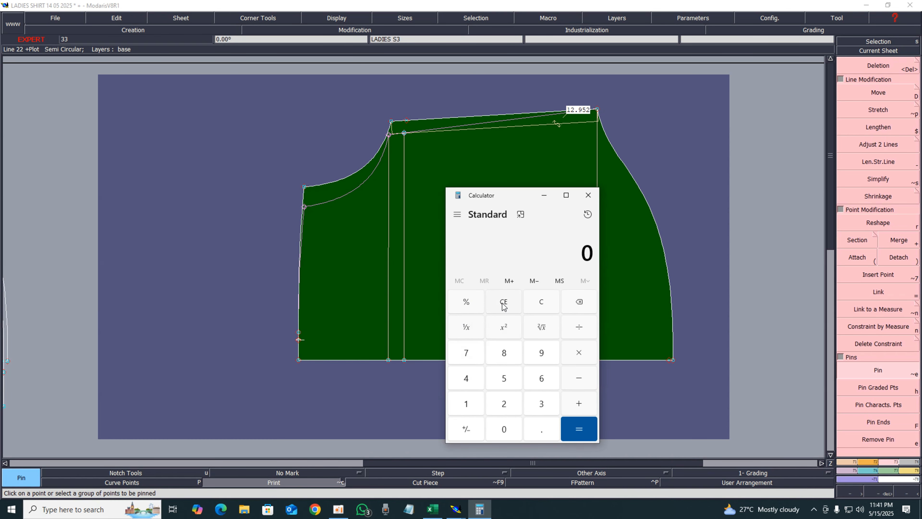
left_click(467, 406)
left_click(548, 405)
left_click(543, 433)
left_click(469, 405)
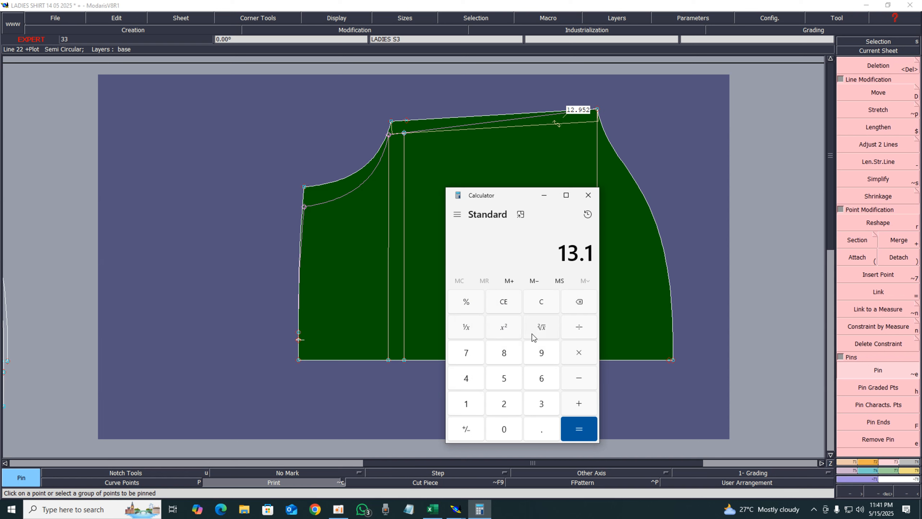
left_click(544, 354)
left_click(504, 406)
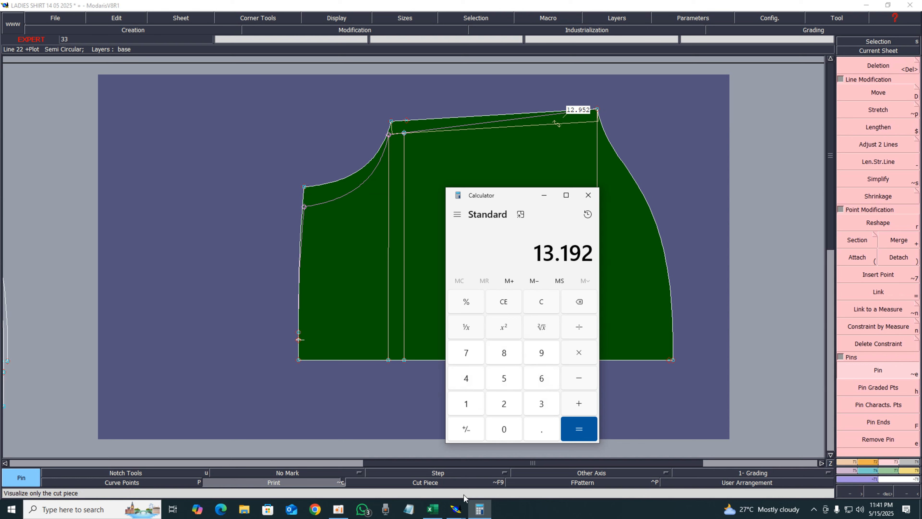
Correct the Calculator entry to 13.196 and start a subtraction
left_click(434, 473)
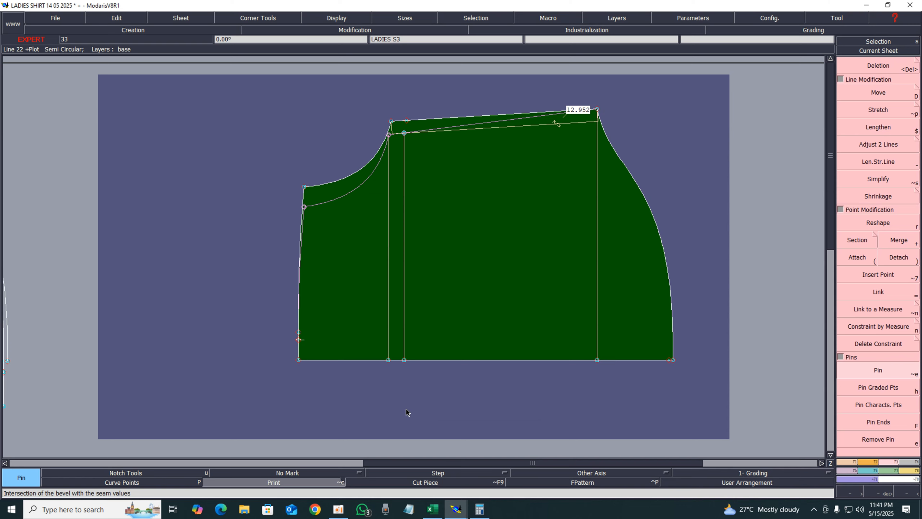
key("j")
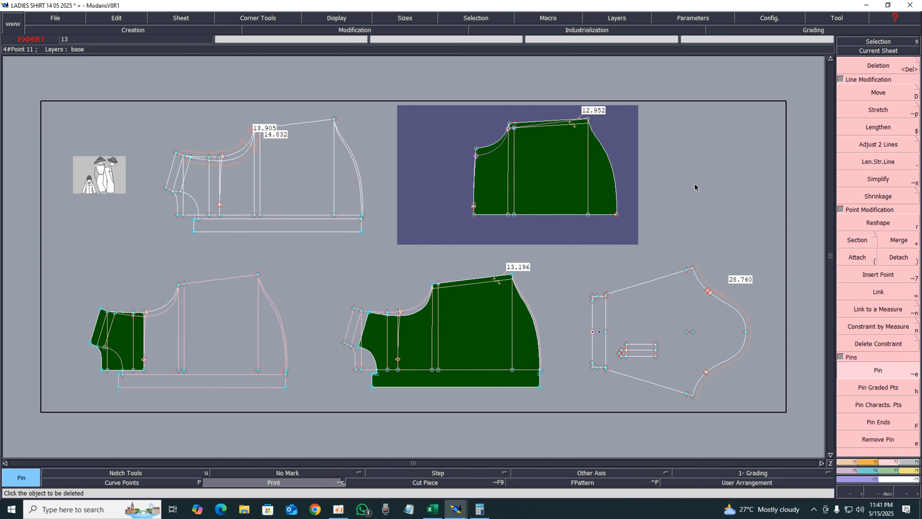
left_click(480, 509)
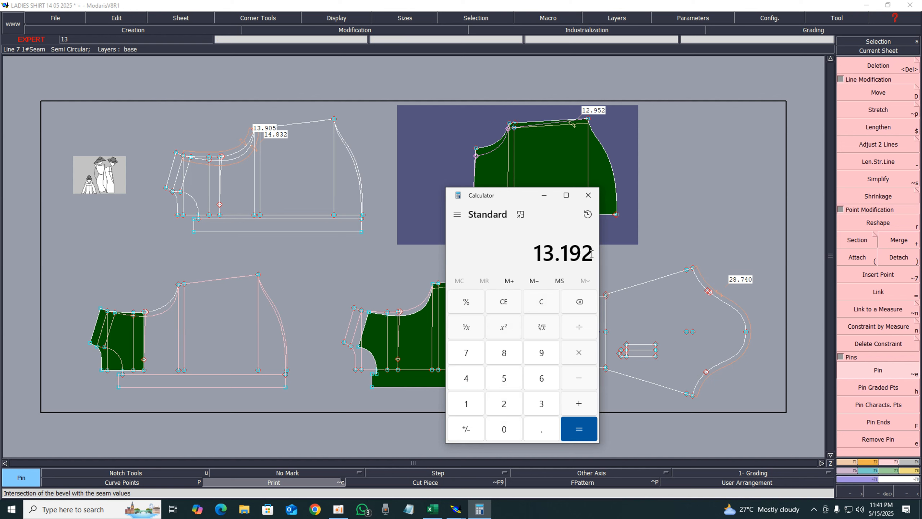
key("BackSpace")
type("6")
left_click(582, 381)
Subtract 12.952 from it in Calculator to get the shoulder difference, then minimize Calculator
left_click(467, 404)
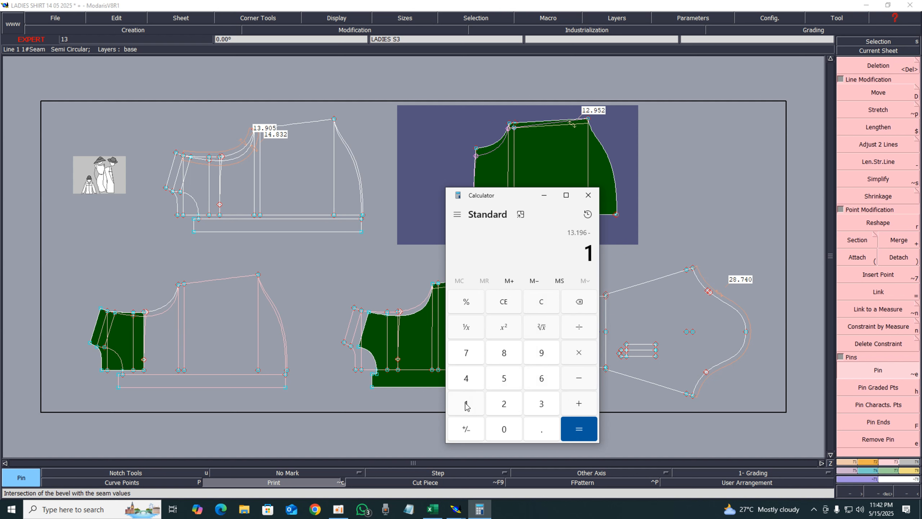
left_click(506, 404)
left_click(541, 430)
left_click(541, 351)
left_click(506, 379)
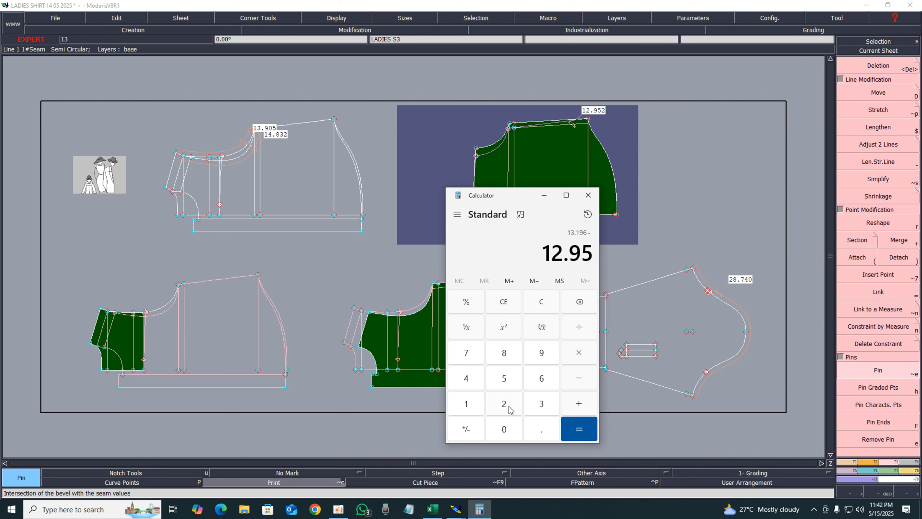
left_click(506, 405)
left_click(571, 433)
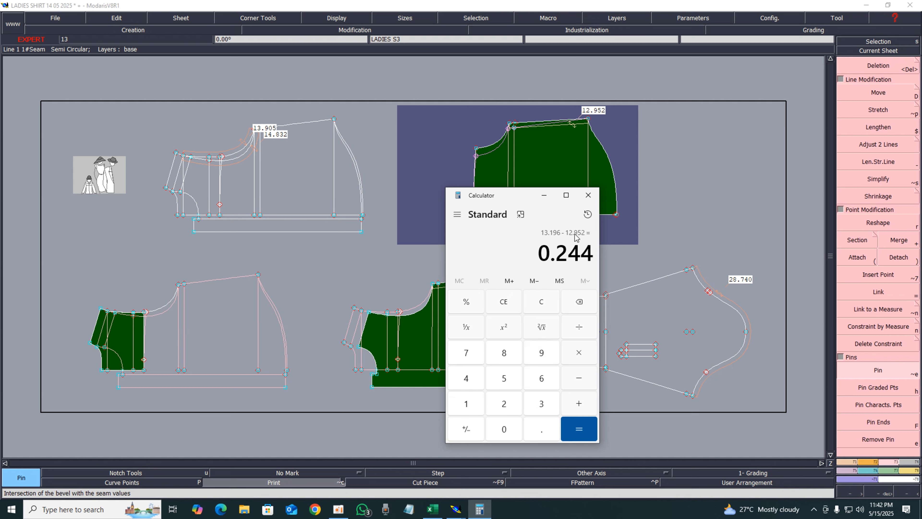
left_click(544, 195)
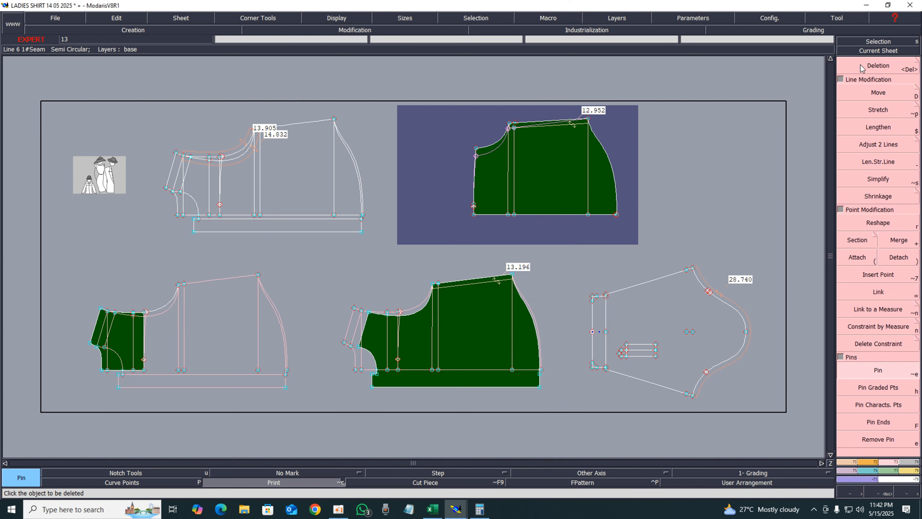
Pin the front body's shoulder area and move the shoulder end point by 0.244 with zero vertical shift to lengthen the shoulder
left_click(870, 52)
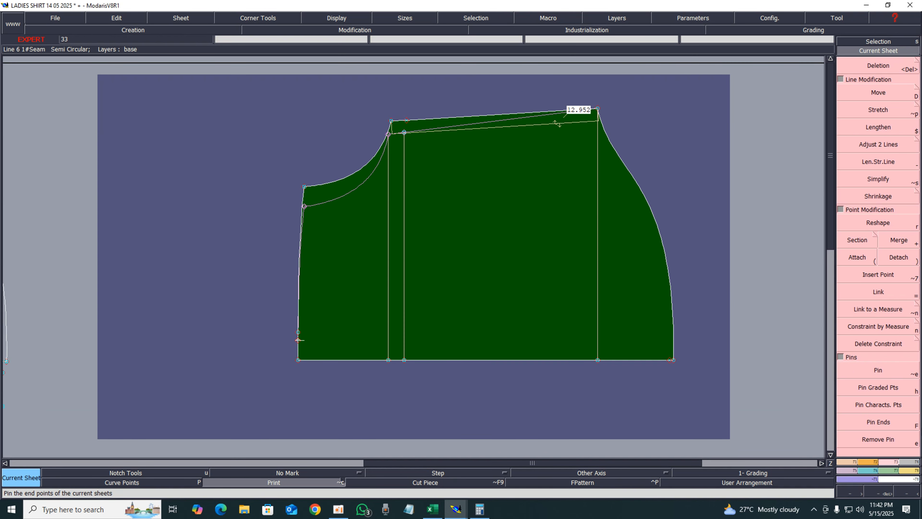
left_click(886, 374)
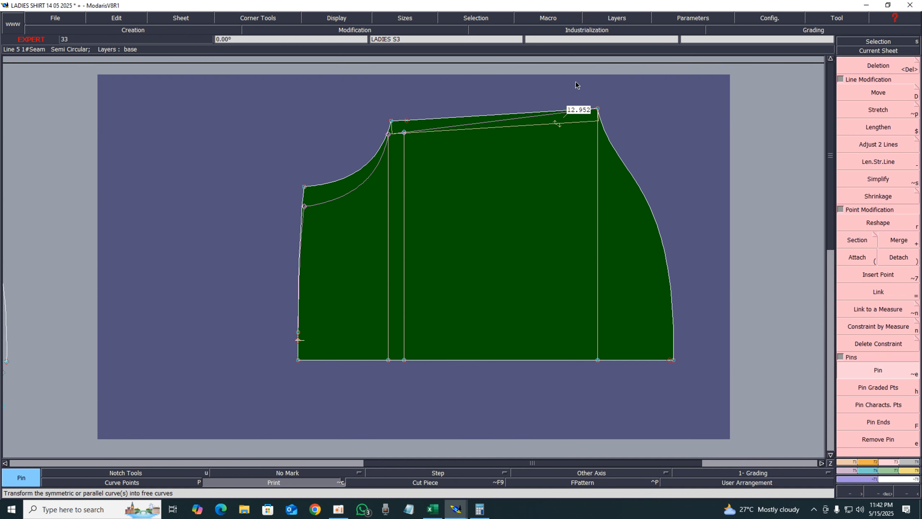
left_click_drag(578, 83, 636, 147)
key("d")
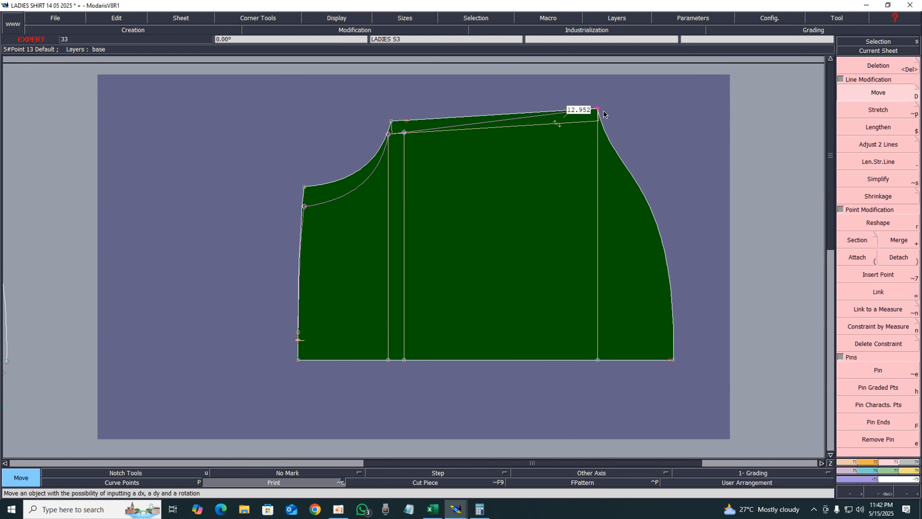
left_click(599, 111)
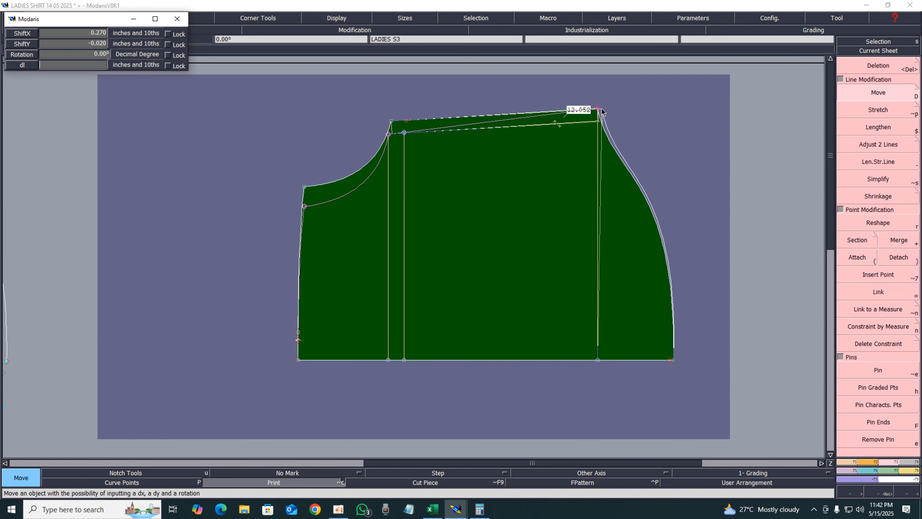
key("Up")
key("Up")
type("0")
key("Up")
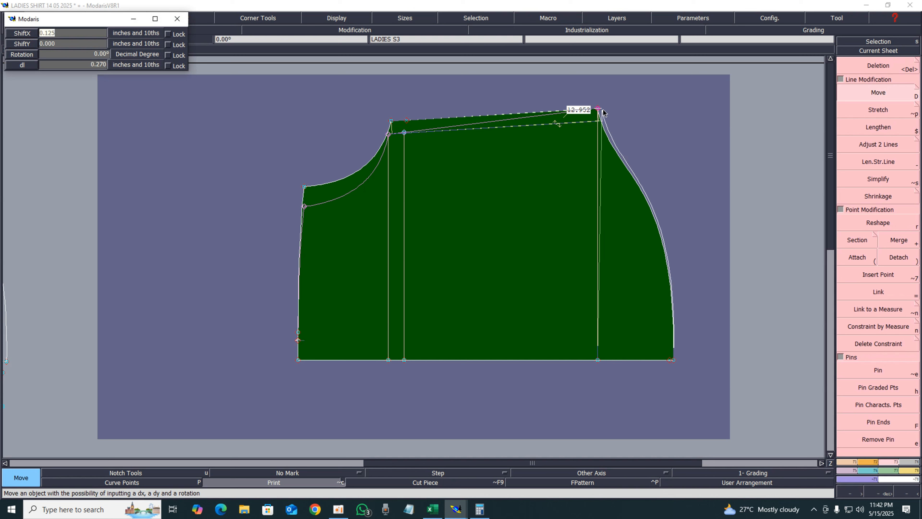
type("244")
key("Return")
left_click(638, 106)
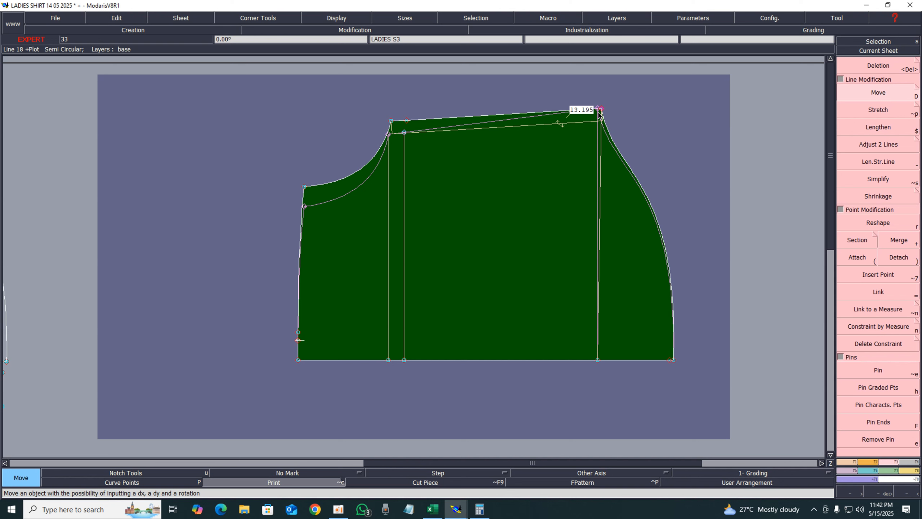
Try moving the shoulder end point a further 0.010 horizontally with zero vertical shift, then undo it
left_click(601, 108)
key("shift+Tab")
type("0")
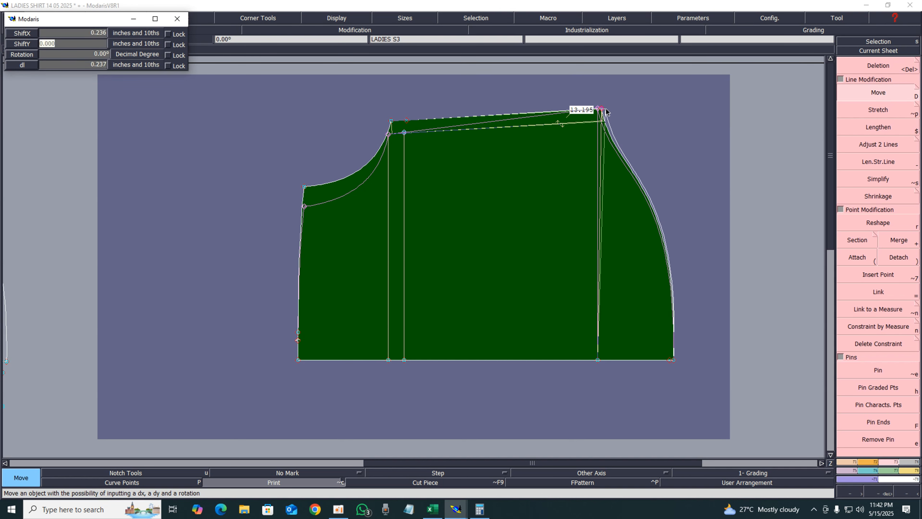
key("shift+Tab")
type("0.010")
key("Return")
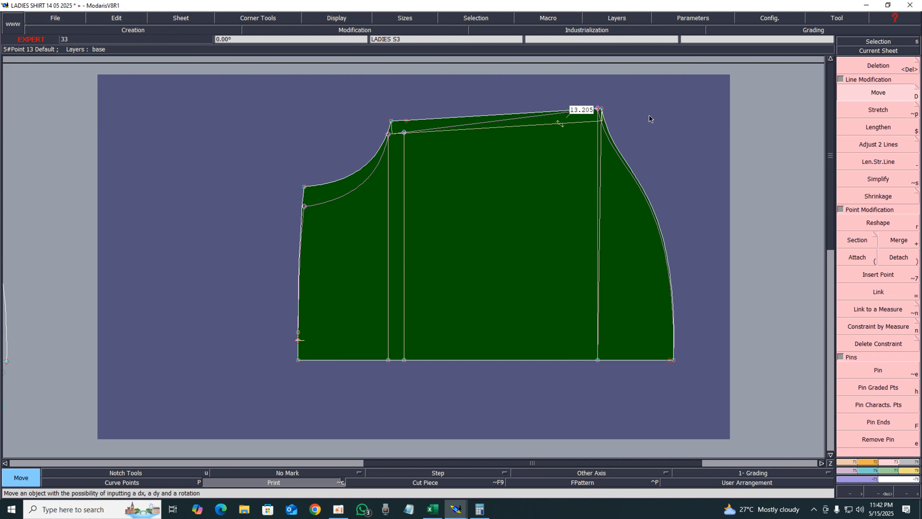
key("ctrl+z")
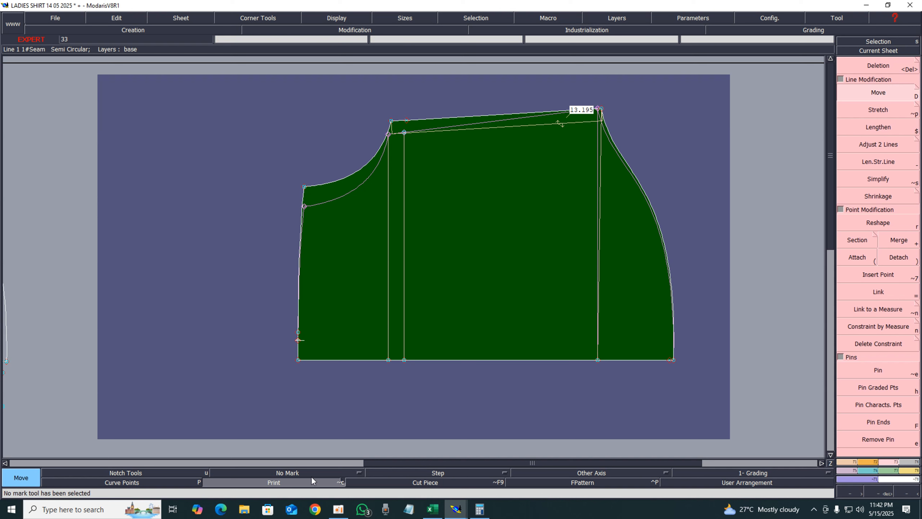
Align the bottom point of the side vertical line directly beneath the shoulder end point with Ali 2Pts
left_click(310, 483)
key("F1")
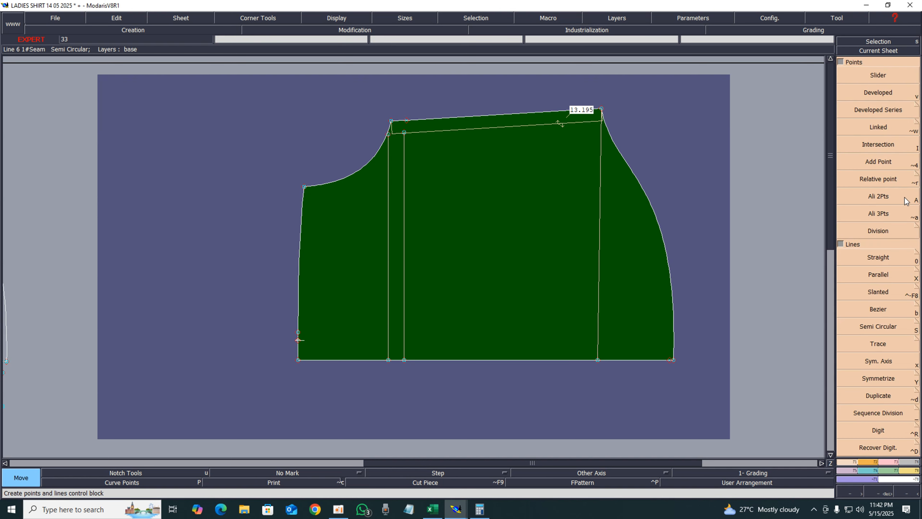
left_click(880, 203)
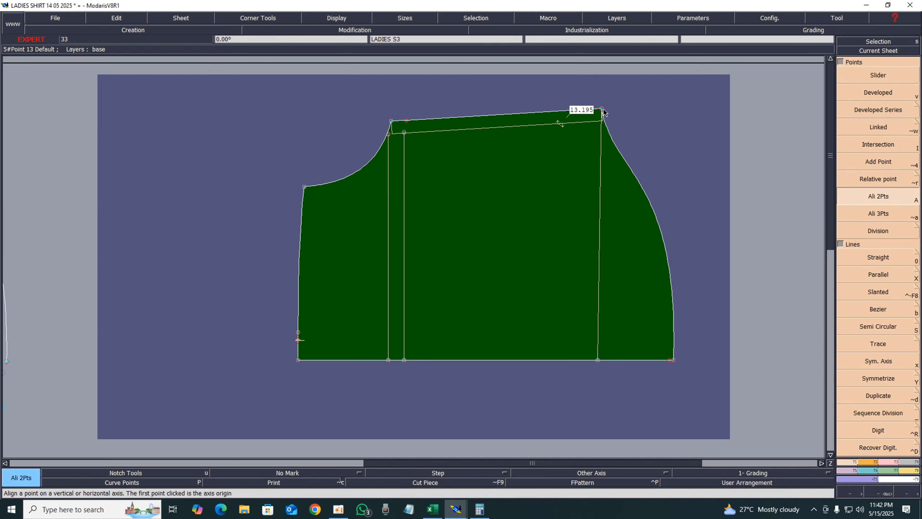
left_click(602, 108)
left_click(597, 359)
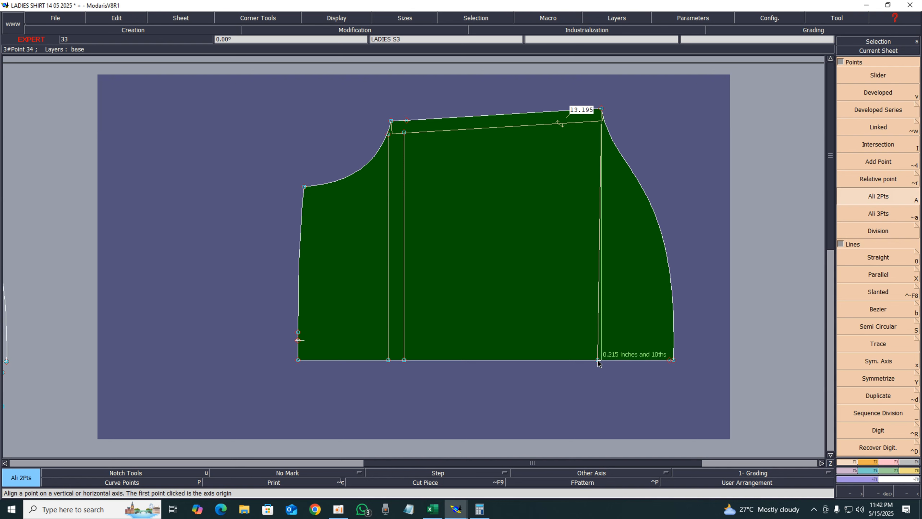
key("Delete")
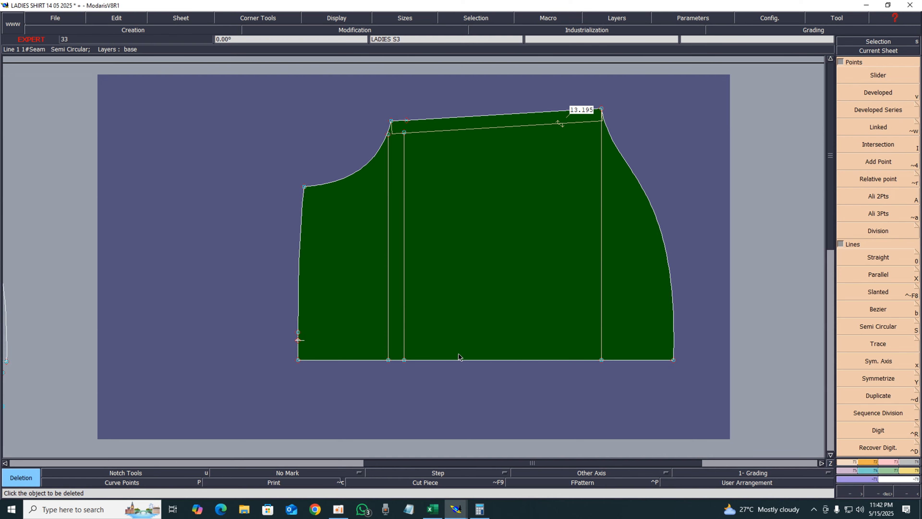
Open the second front body sheet and delete its extra armhole curve and a vertical construction line
key("8")
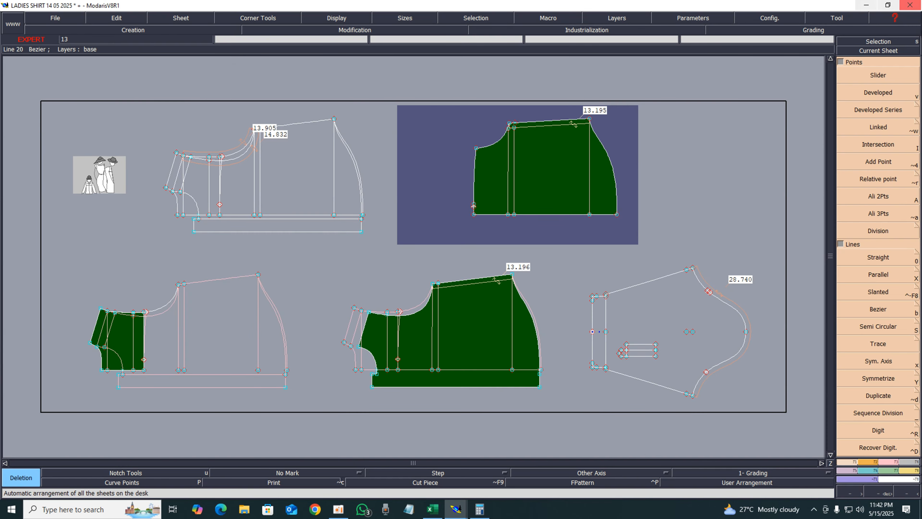
left_click(879, 50)
left_click(500, 329)
key("Delete")
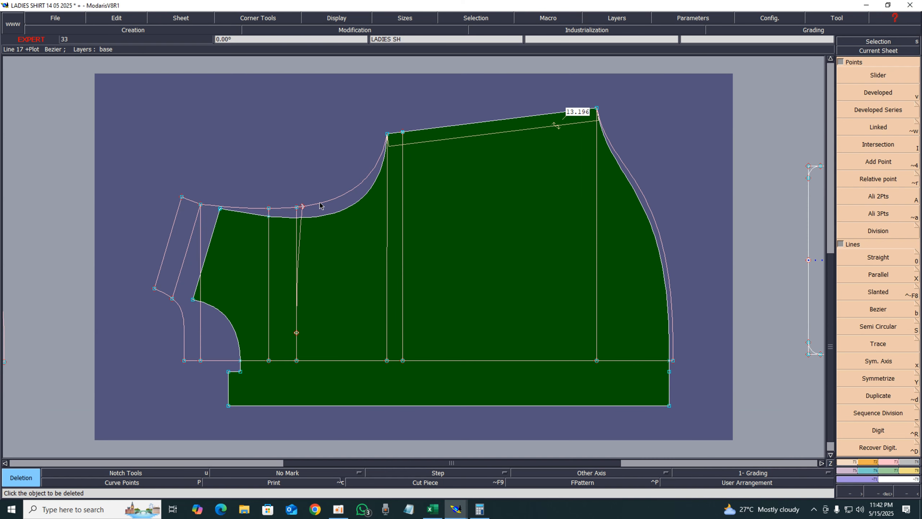
left_click(320, 206)
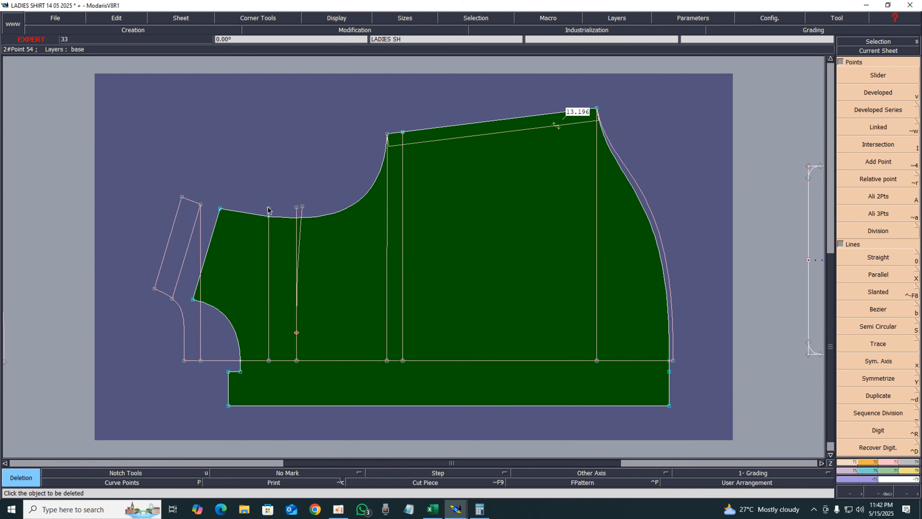
left_click(297, 244)
Delete the leftover construction lines along the front edge of the piece
left_click(201, 319)
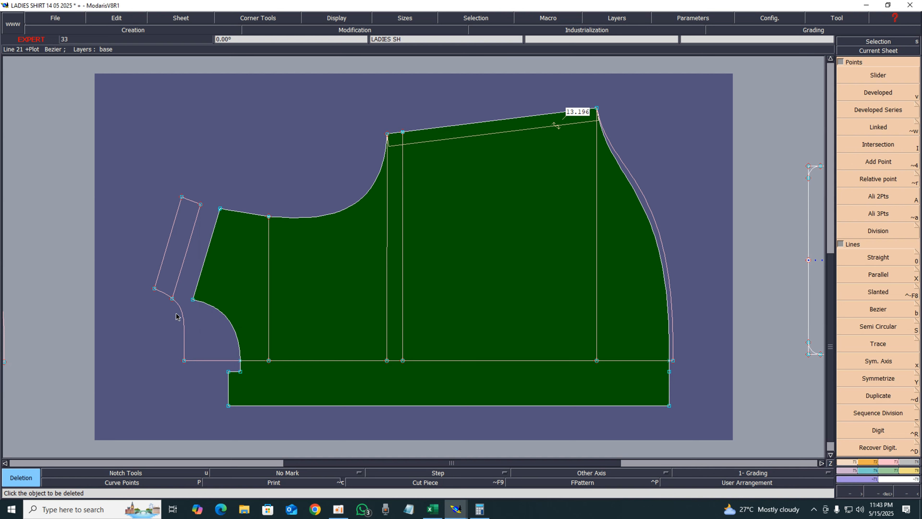
left_click(183, 306)
left_click(177, 284)
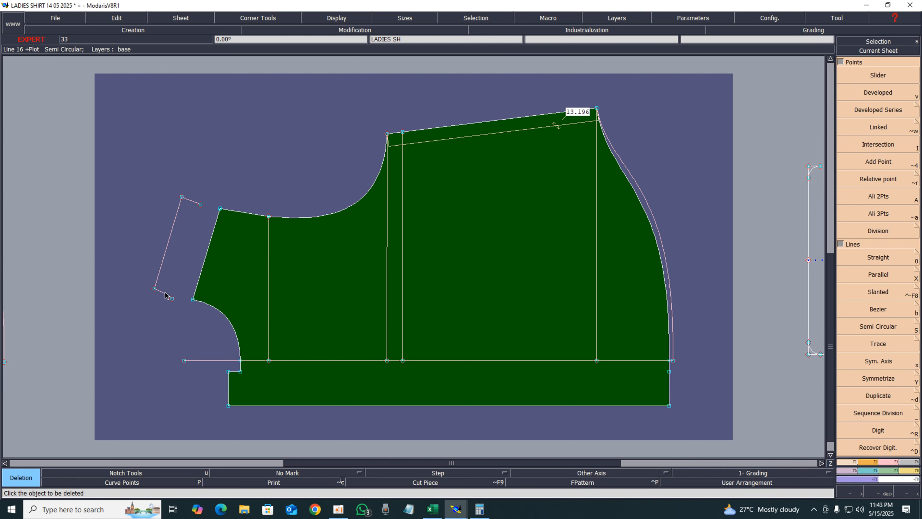
left_click(161, 266)
left_click(189, 202)
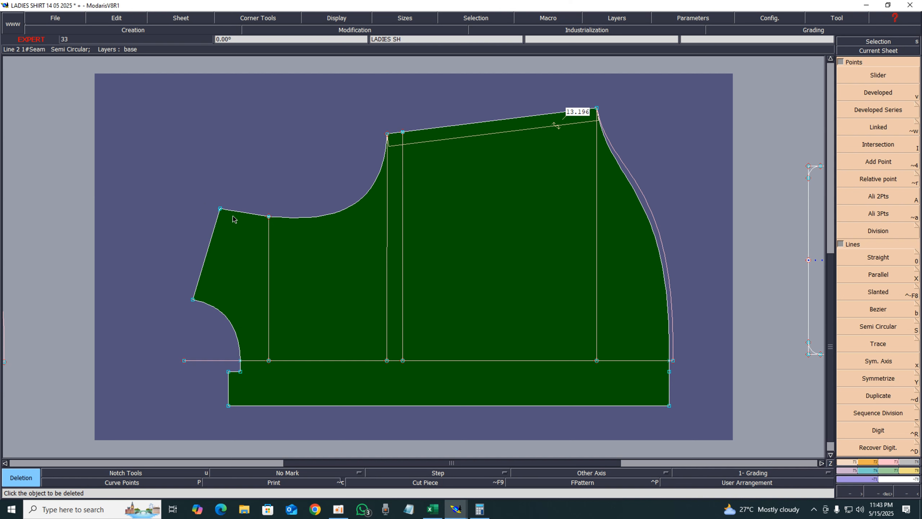
Delete the stray point at the upper front corner, the outer side curve and the shoulder length measurement
key("Return")
left_click_drag(292, 227, 300, 232)
key("Delete")
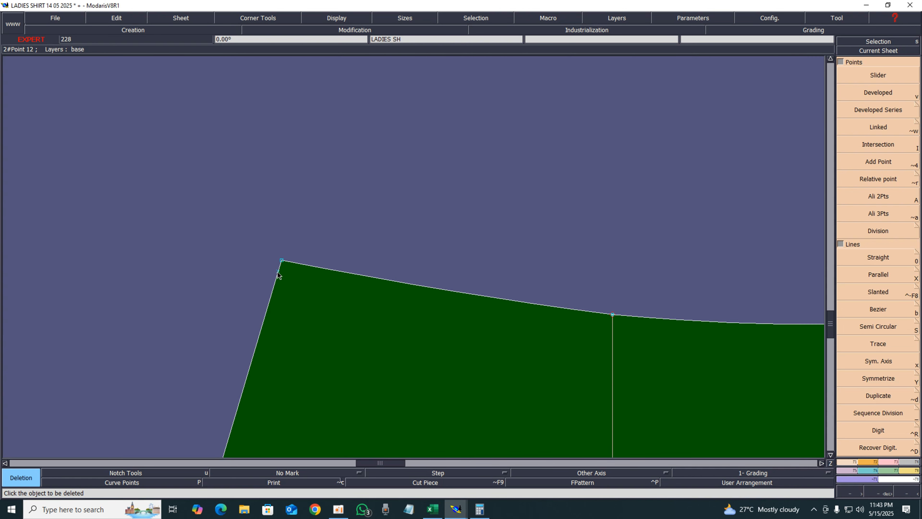
left_click(278, 272)
key("Home")
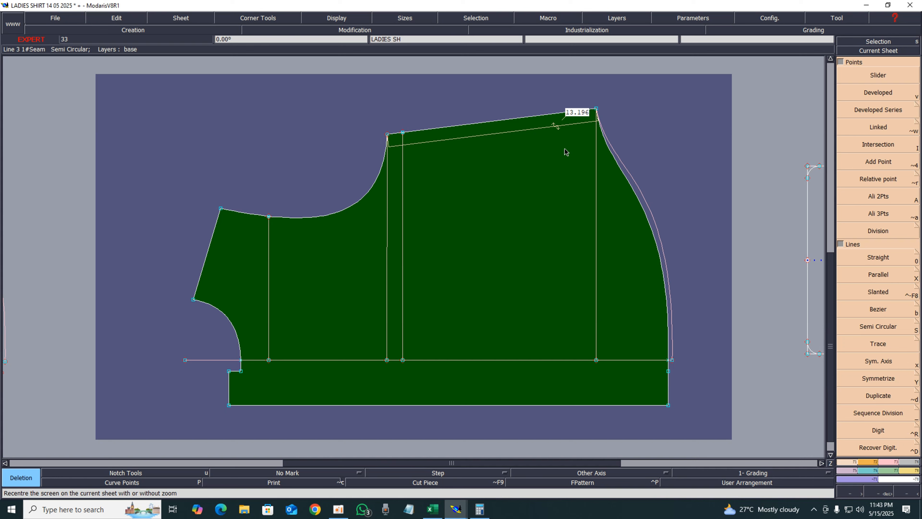
left_click(646, 201)
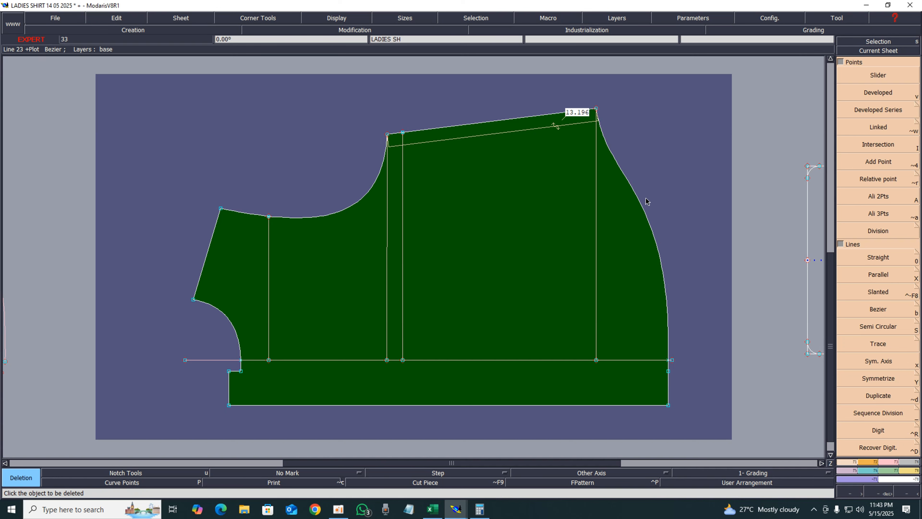
left_click(555, 126)
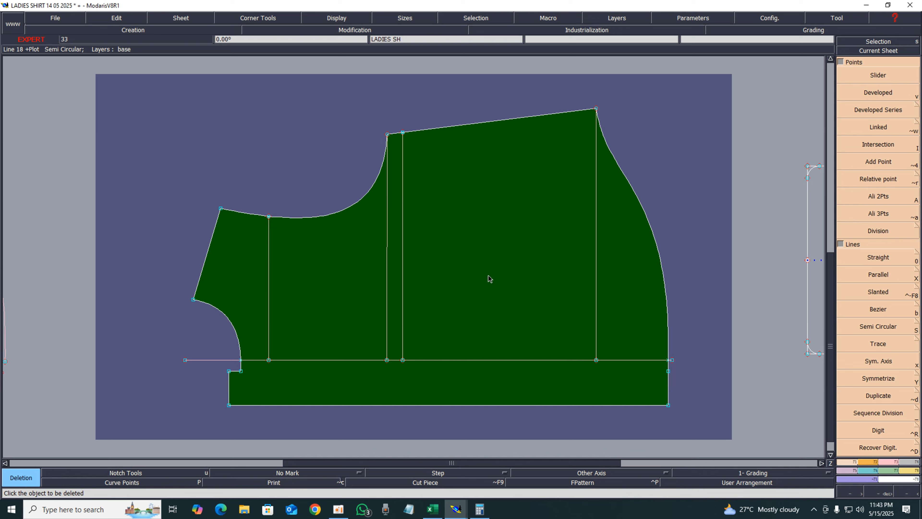
Switch to the LADIES SHIRT spreadsheet in Excel
left_click(432, 509)
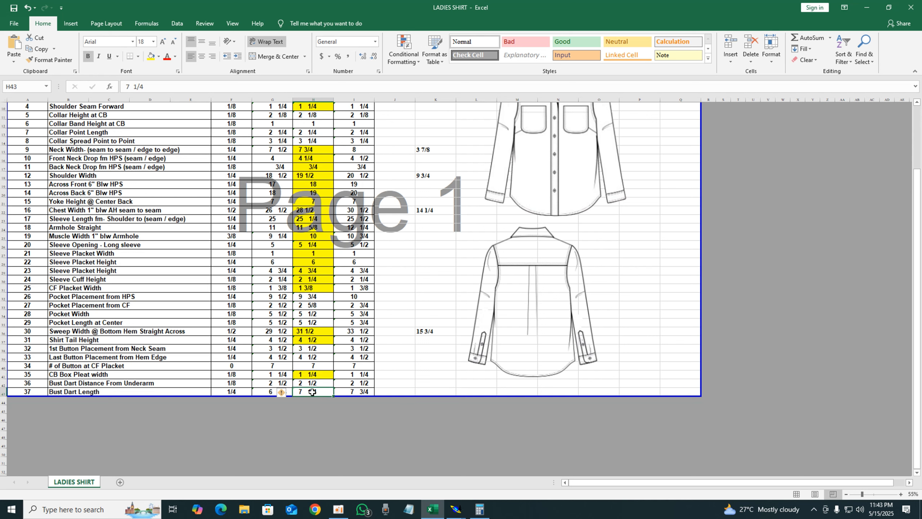
Check the bust dart length and bust dart distance from underarm specs in the spreadsheet
left_click(74, 391)
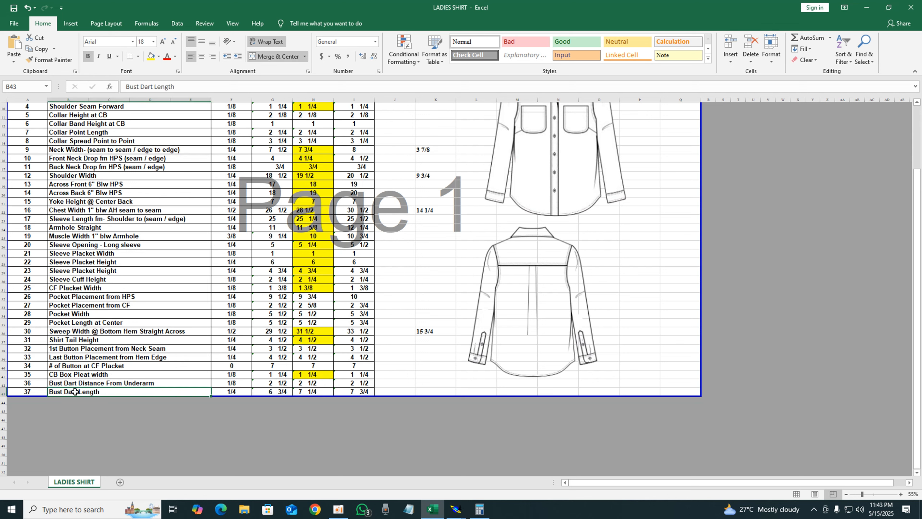
left_click(308, 393)
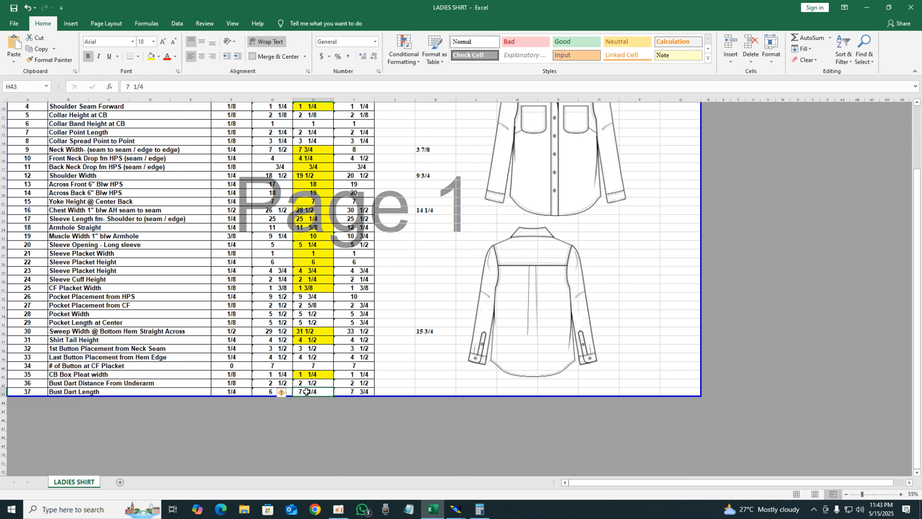
left_click(309, 384)
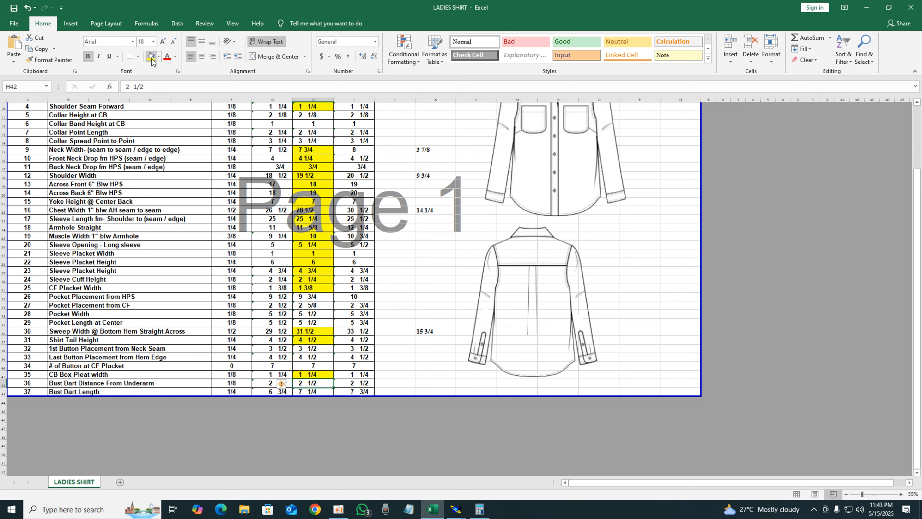
Return to the pattern and delete the two vertical construction lines at the upper end of the armhole curve
left_click(858, 4)
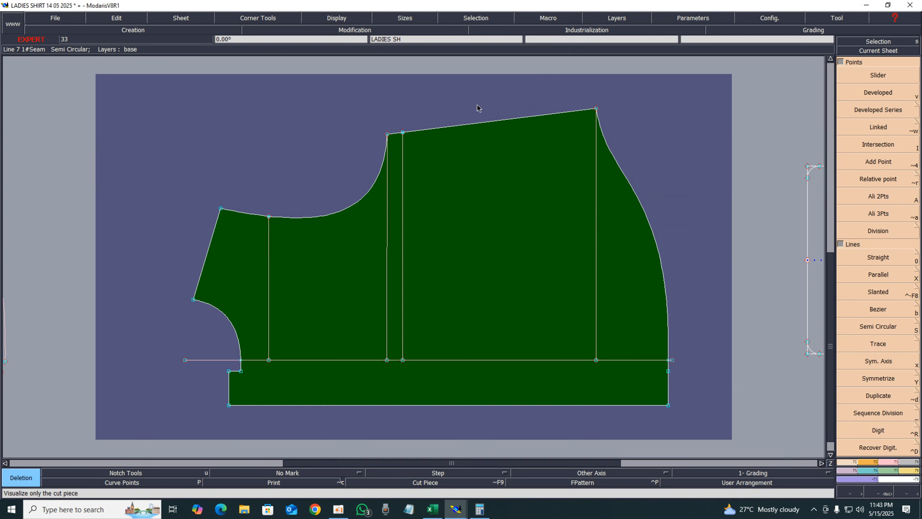
left_click(404, 179)
left_click(389, 185)
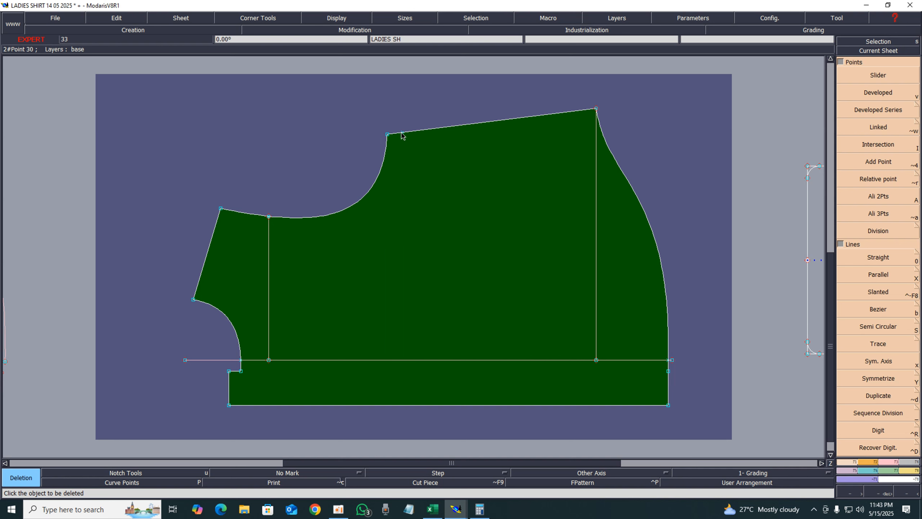
Create a developed point 2.5 inches along the top edge, measured from the armhole corner
key("v")
left_click(389, 138)
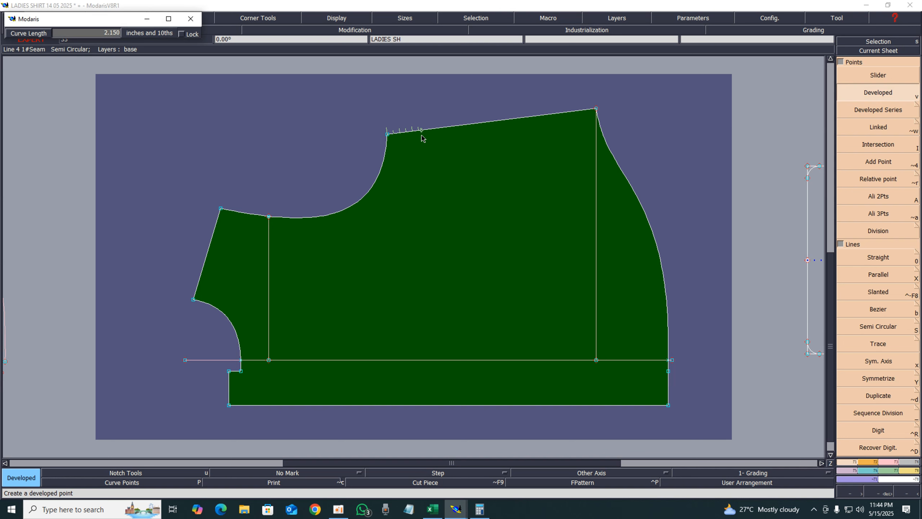
type("1.250")
type("2.")
key("Return")
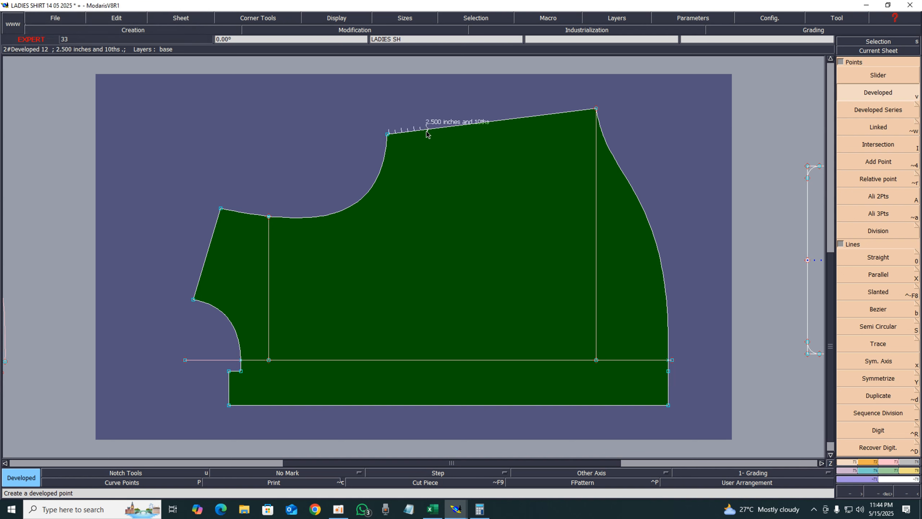
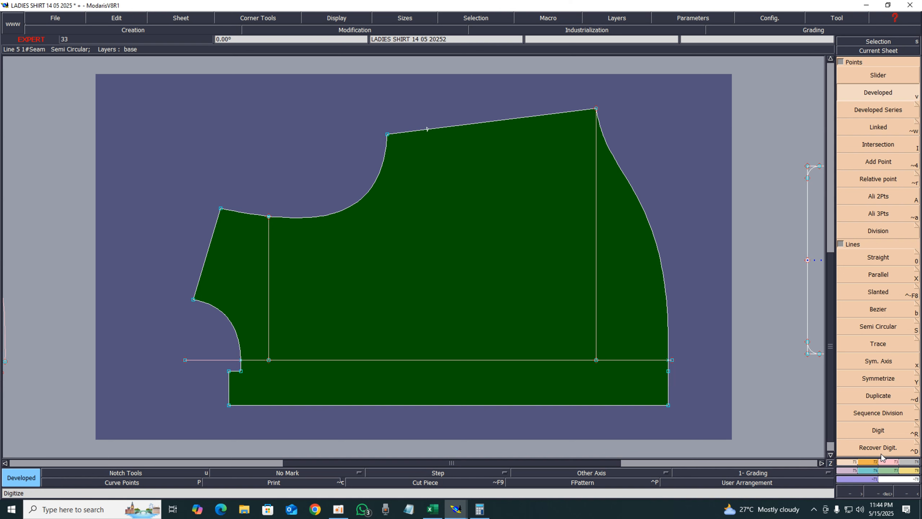
Try to stretch the pattern by moving the top shoulder corner point toward the armhole
left_click(889, 462)
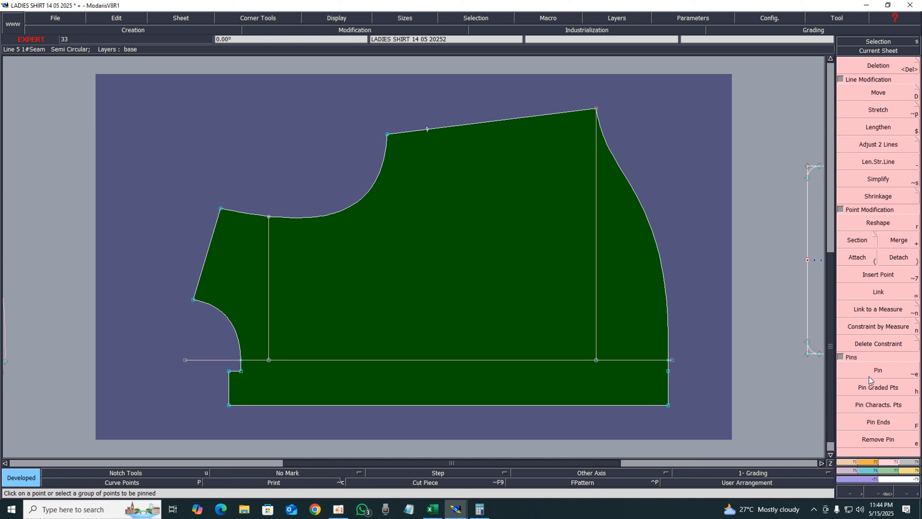
left_click(875, 370)
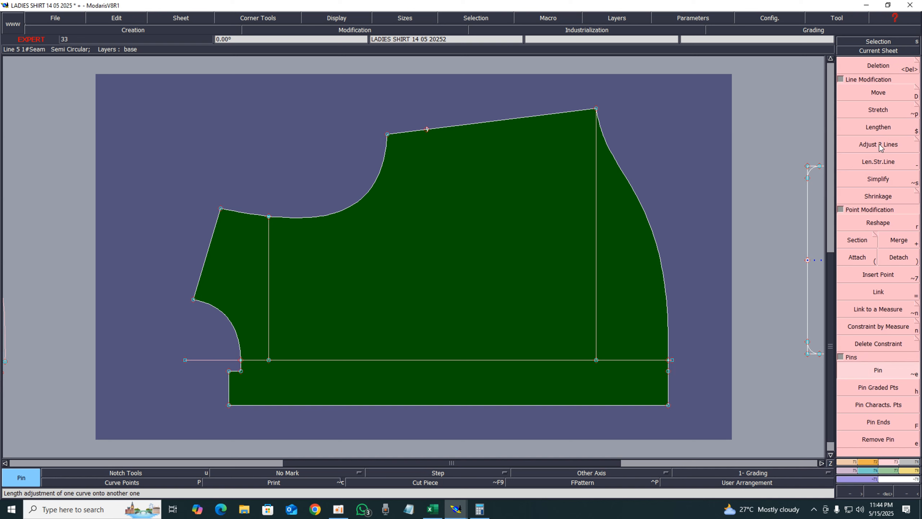
left_click(878, 110)
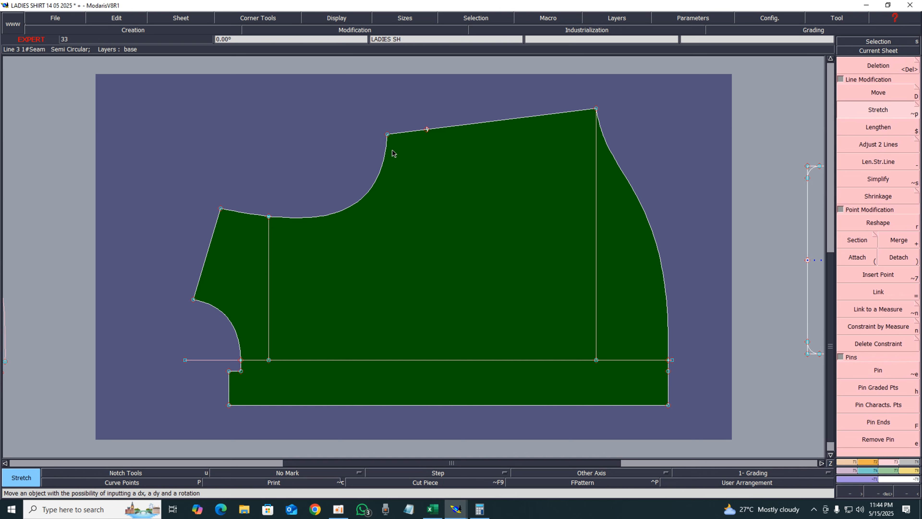
left_click(596, 108)
left_click(221, 209)
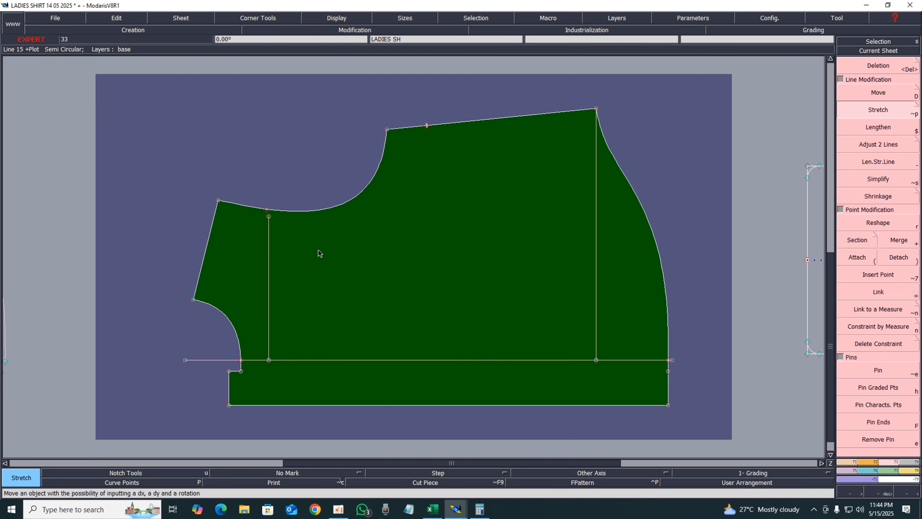
key("ctrl+z")
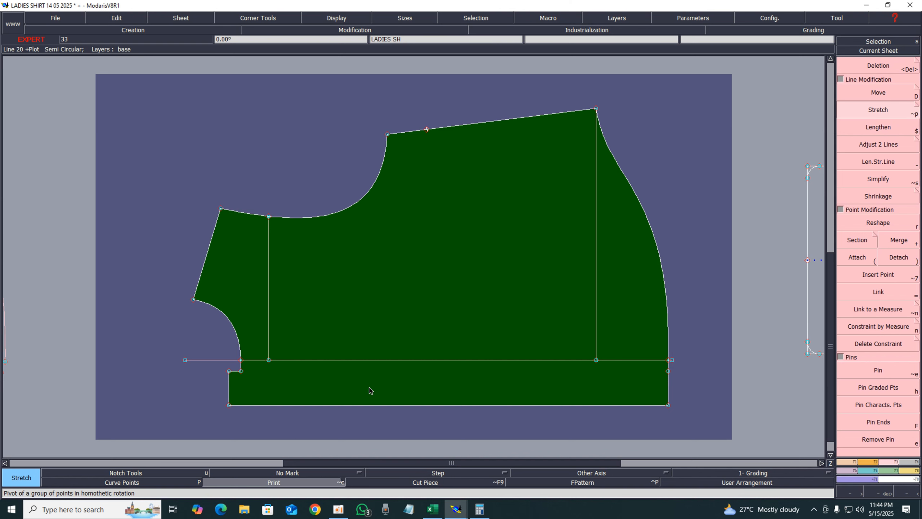
Try to pivot the upper armhole section by moving the armhole's top point outward
left_click(360, 406)
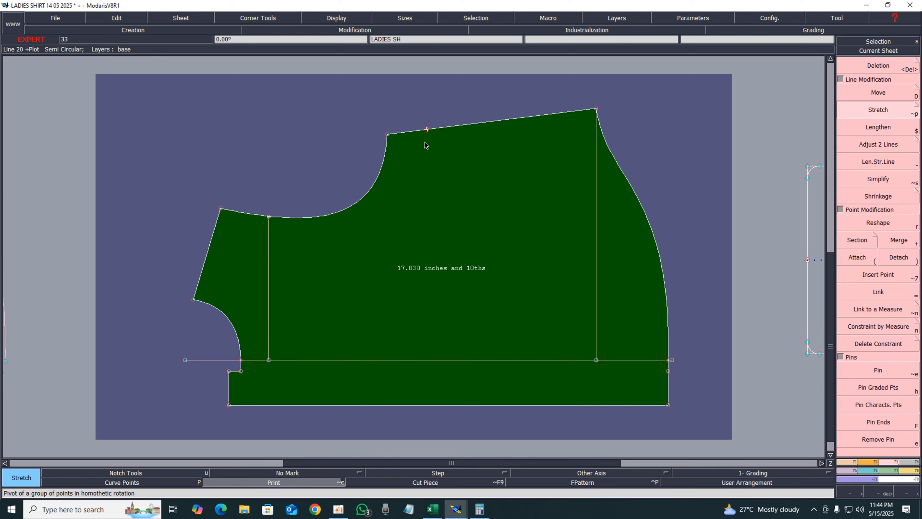
left_click(387, 134)
left_click(359, 135)
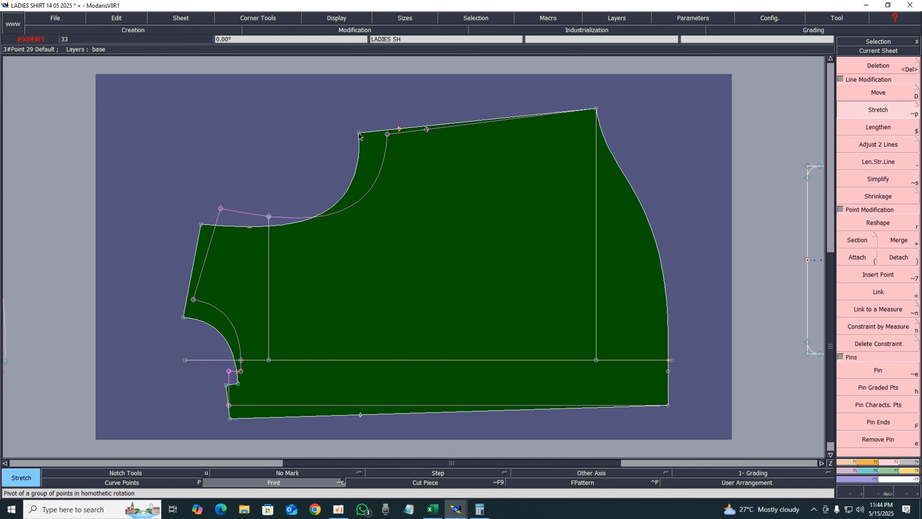
key("ctrl+z")
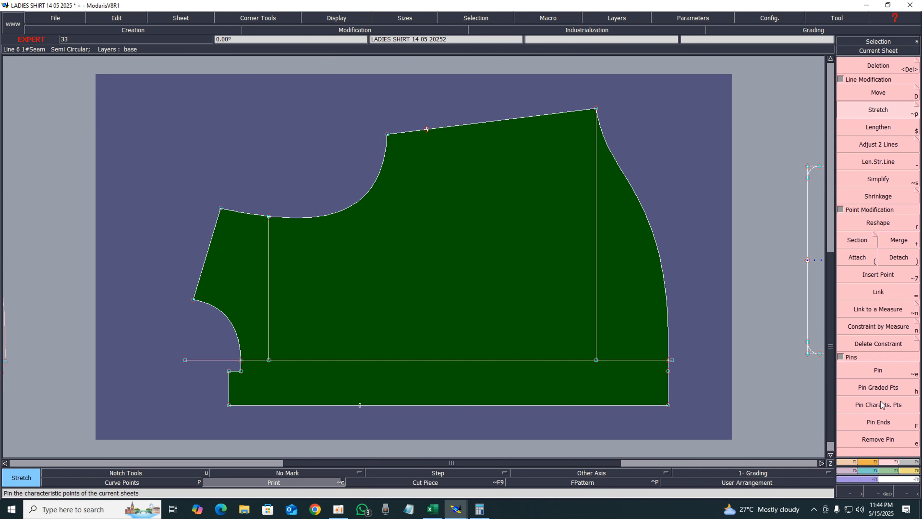
Pin the underarm points and try to stretch the armhole from its top point
left_click(881, 376)
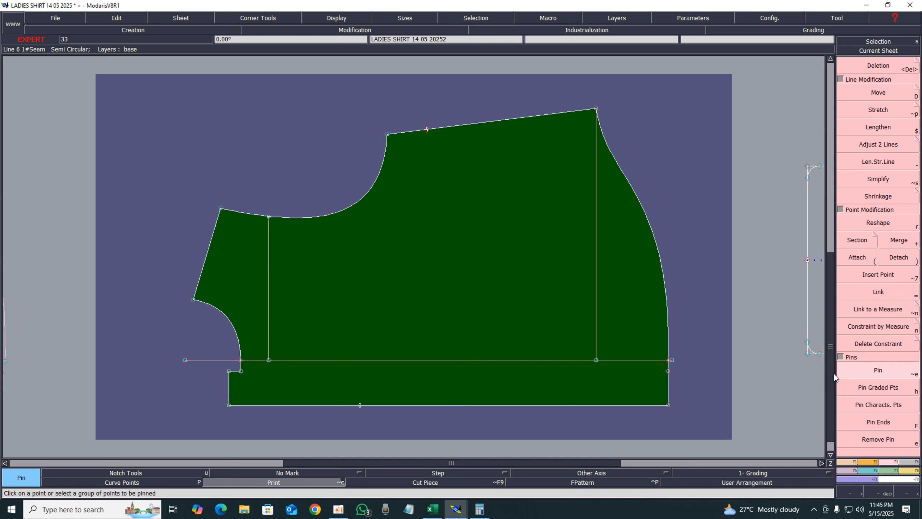
key("Delete")
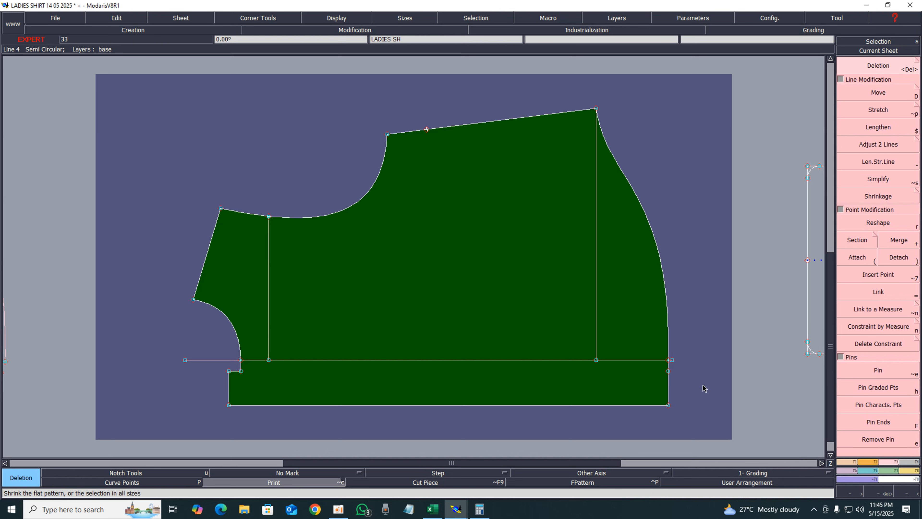
left_click_drag(183, 128, 381, 241)
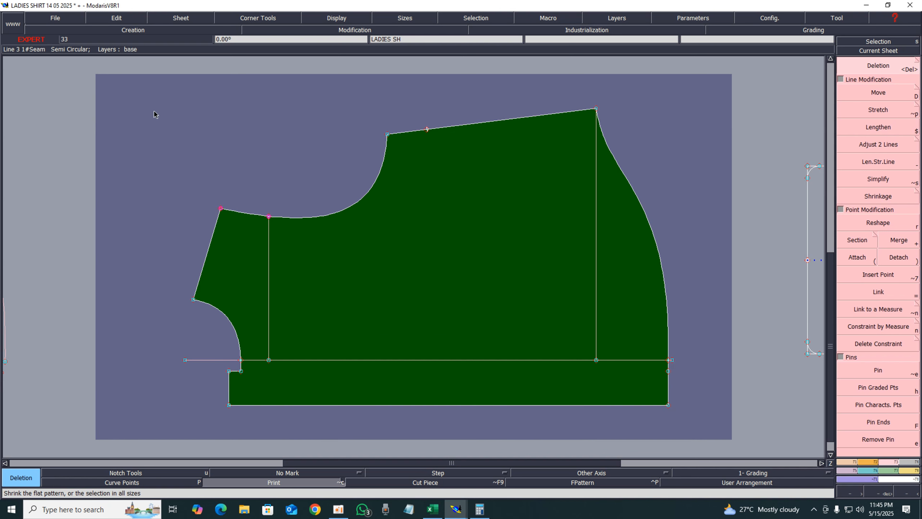
left_click_drag(154, 111, 402, 262)
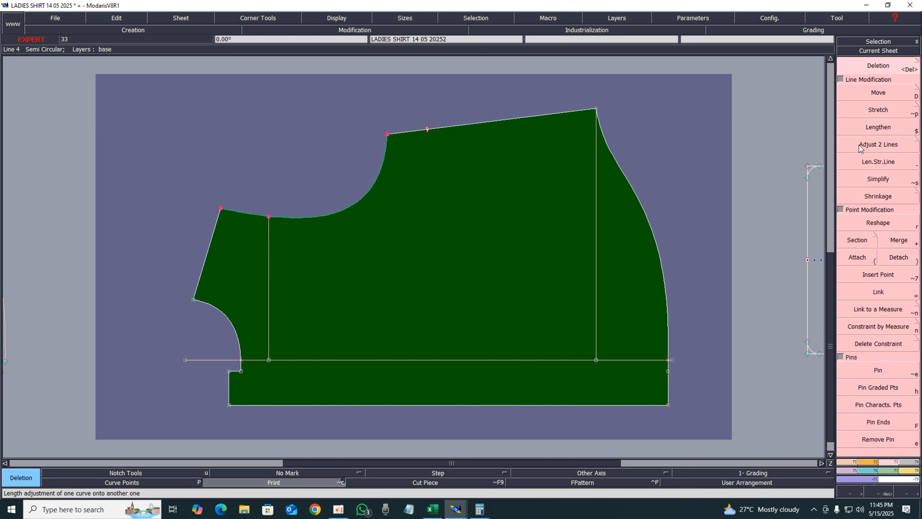
left_click(886, 110)
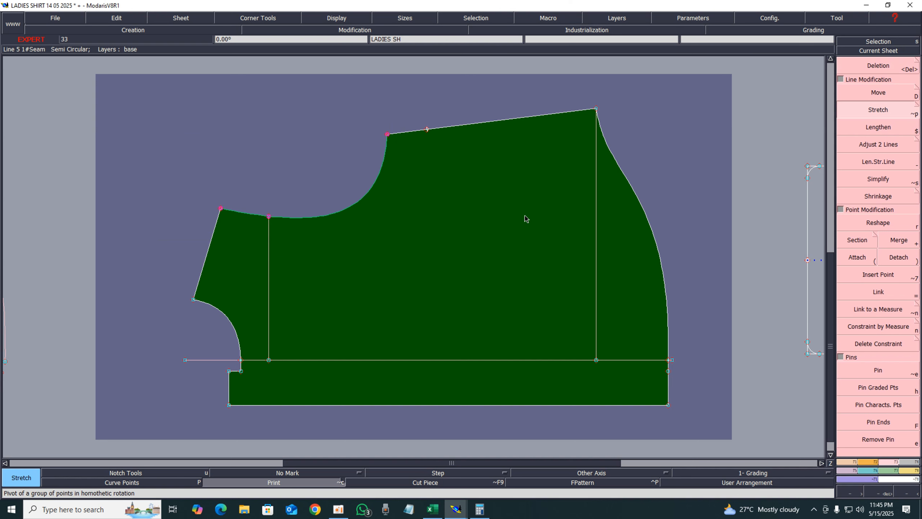
left_click(392, 360)
left_click(388, 134)
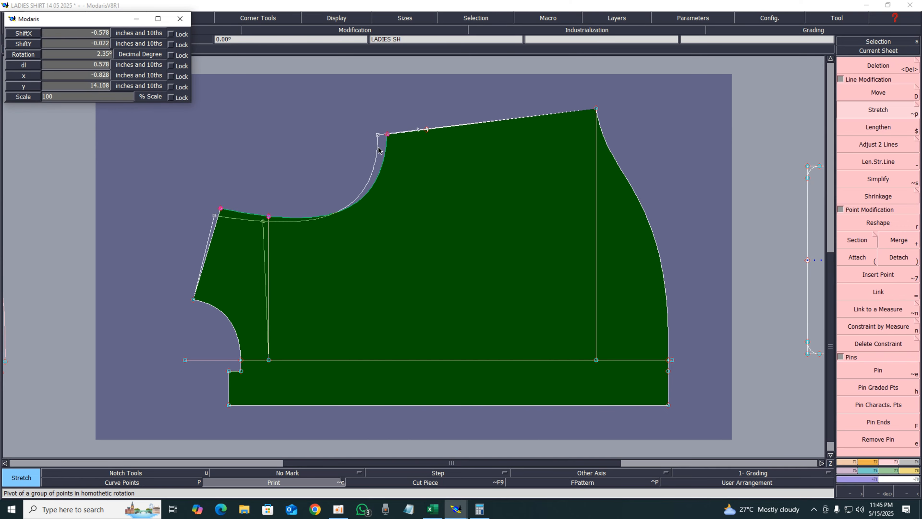
left_click(273, 140)
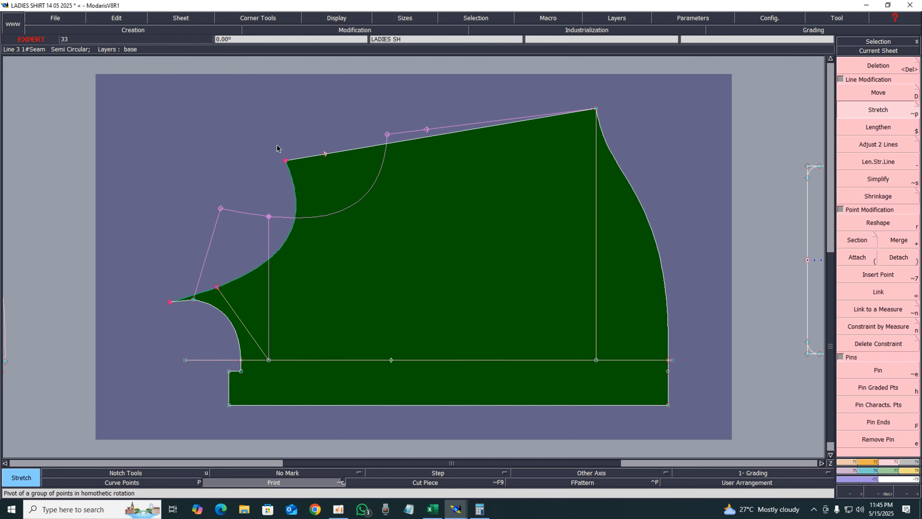
key("ctrl+z")
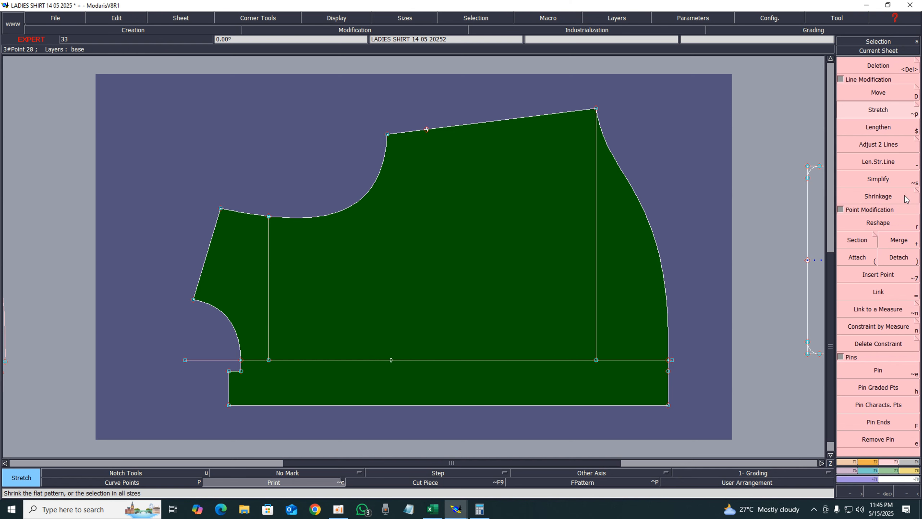
Pin the armhole points again and try to move the armhole's top point up and outward
left_click(876, 374)
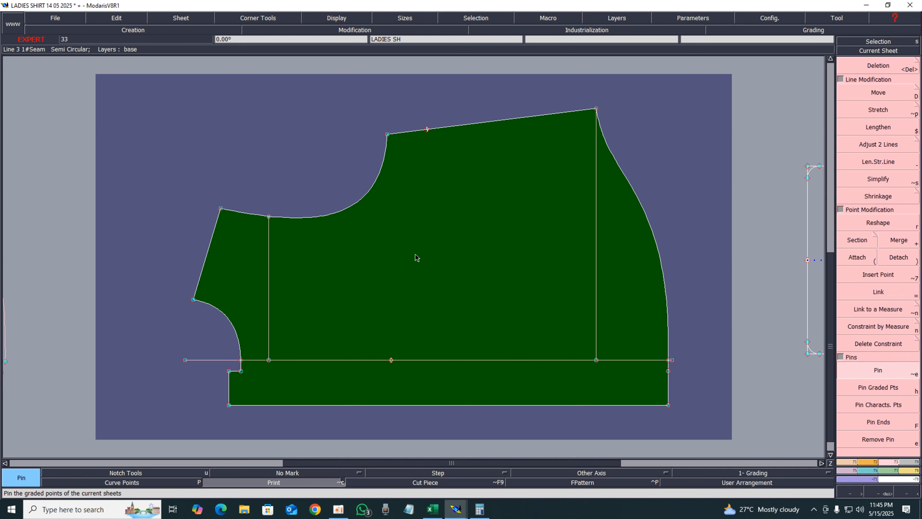
left_click_drag(195, 112, 418, 218)
left_click_drag(159, 89, 430, 210)
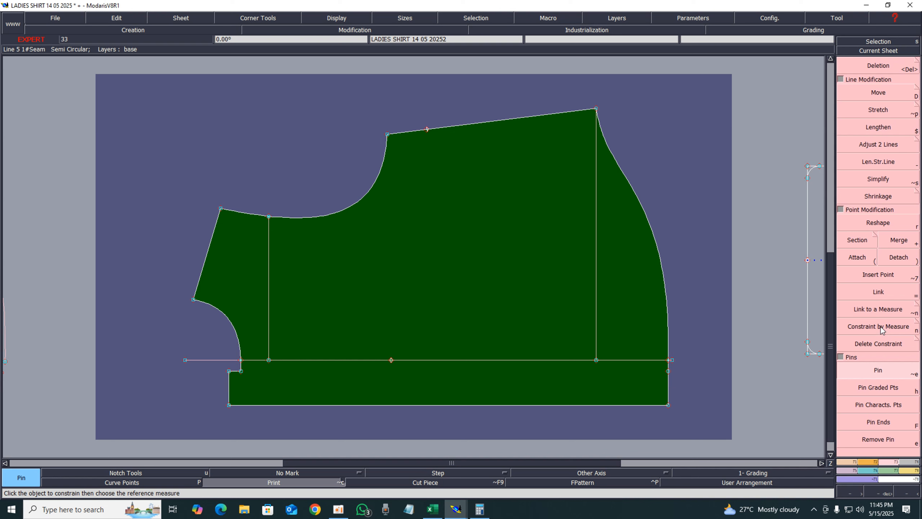
left_click_drag(213, 105, 437, 238)
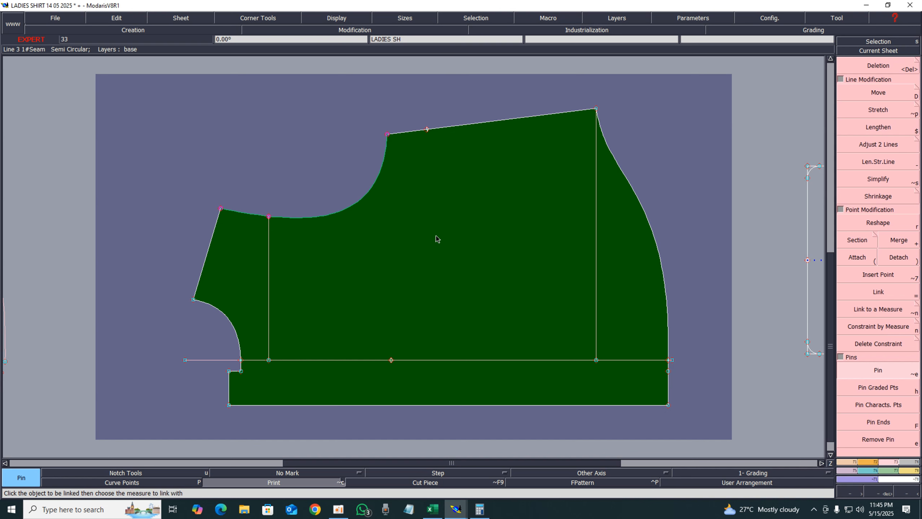
left_click(870, 94)
left_click(388, 134)
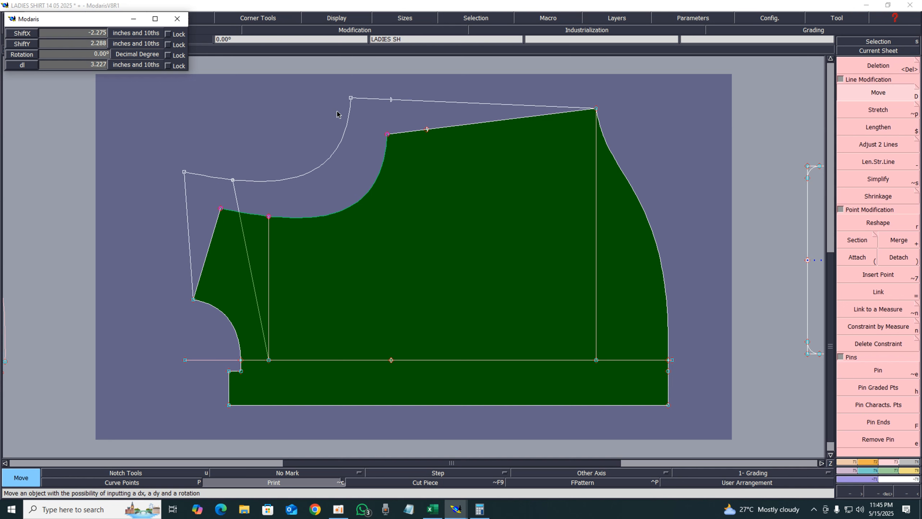
left_click(350, 129)
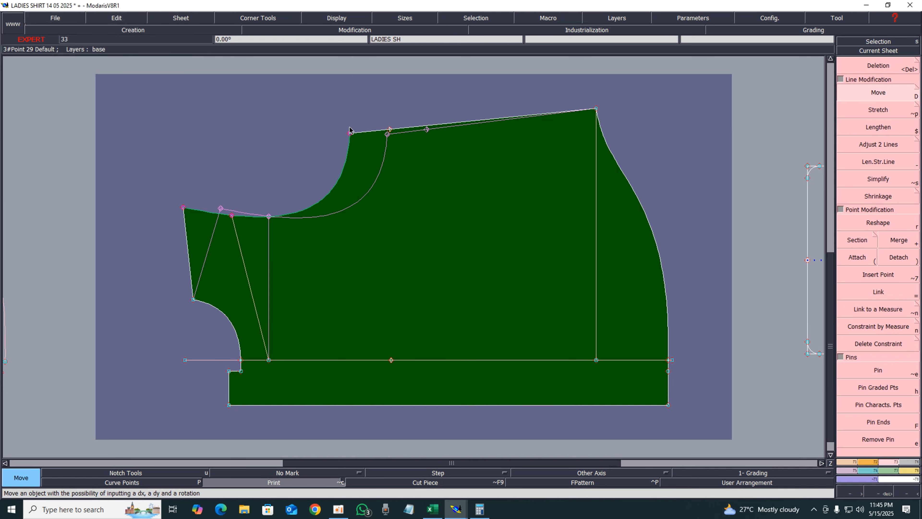
key("ctrl+z")
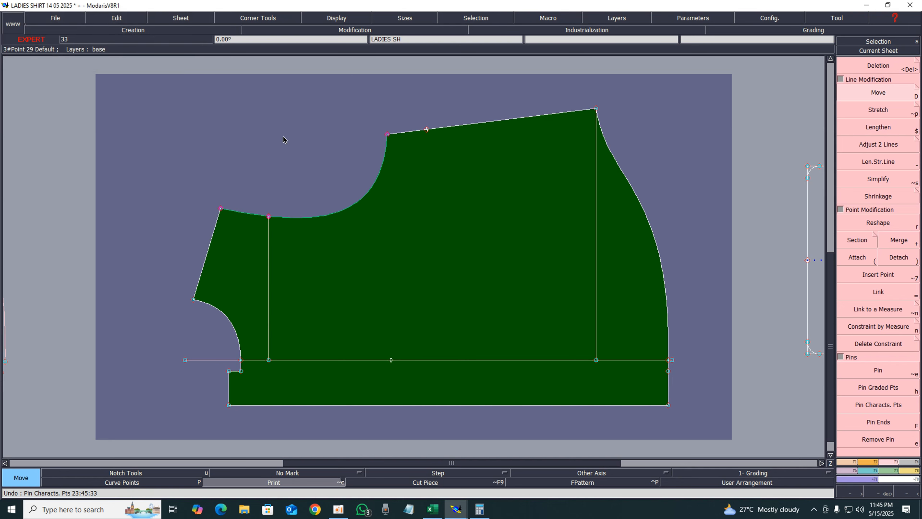
Select the armhole points and move the armhole's top point 1 inch to the left, shifting the armhole curve
left_click(283, 136)
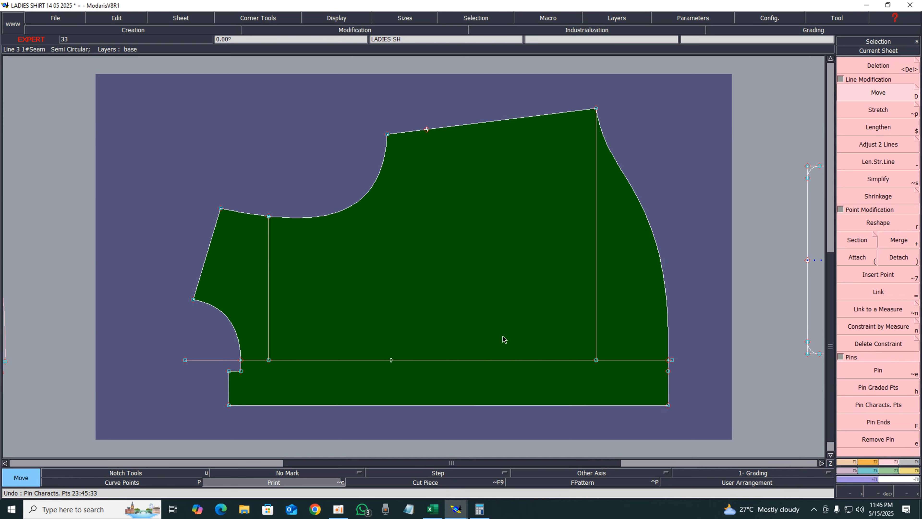
key("j")
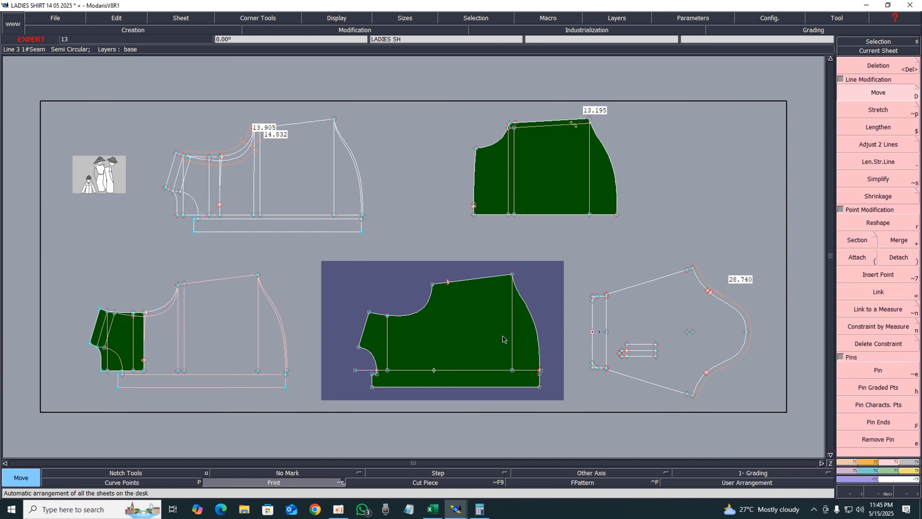
left_click(885, 52)
left_click(424, 321)
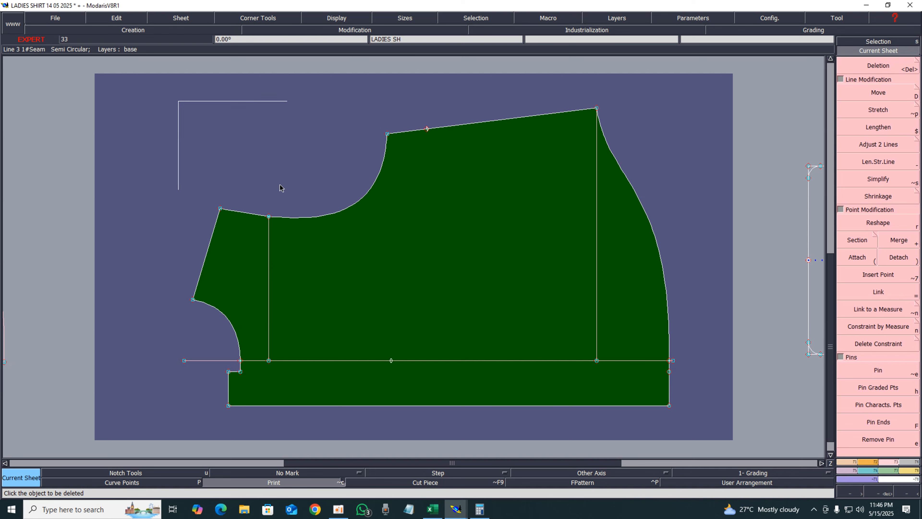
left_click_drag(279, 188, 412, 254)
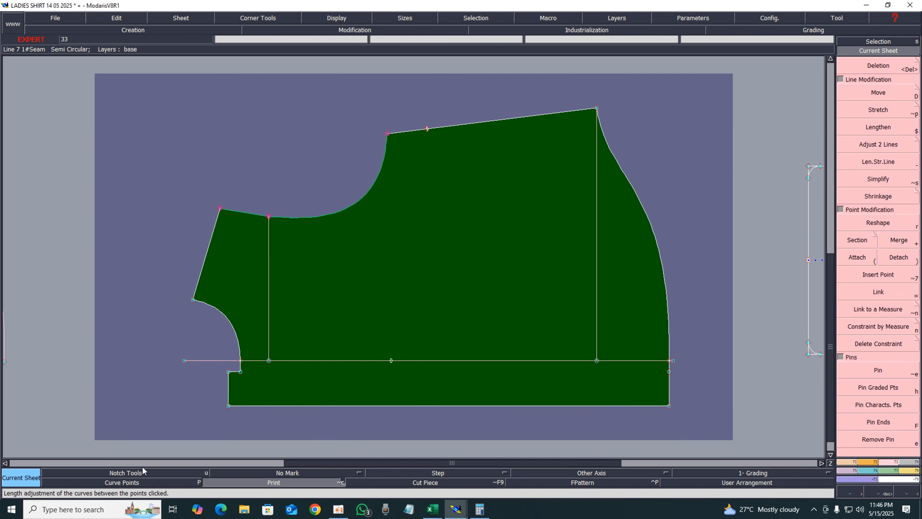
left_click(879, 93)
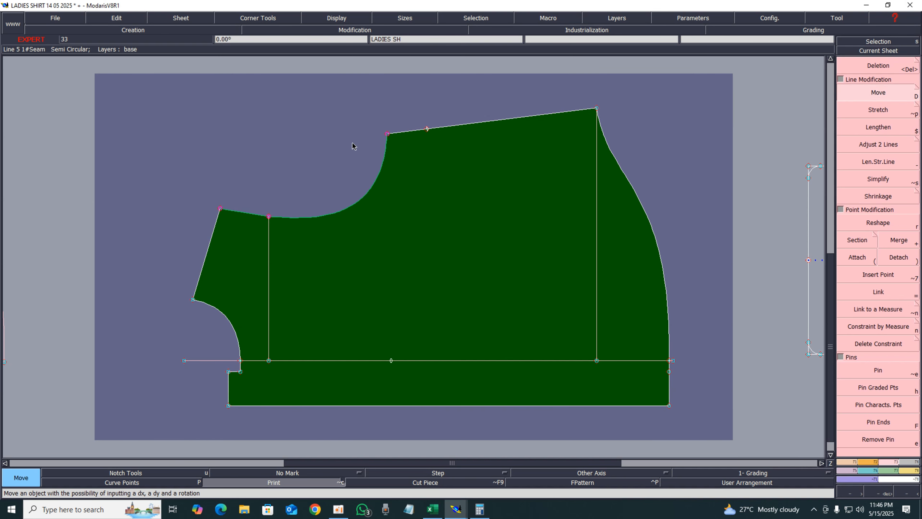
left_click(388, 137)
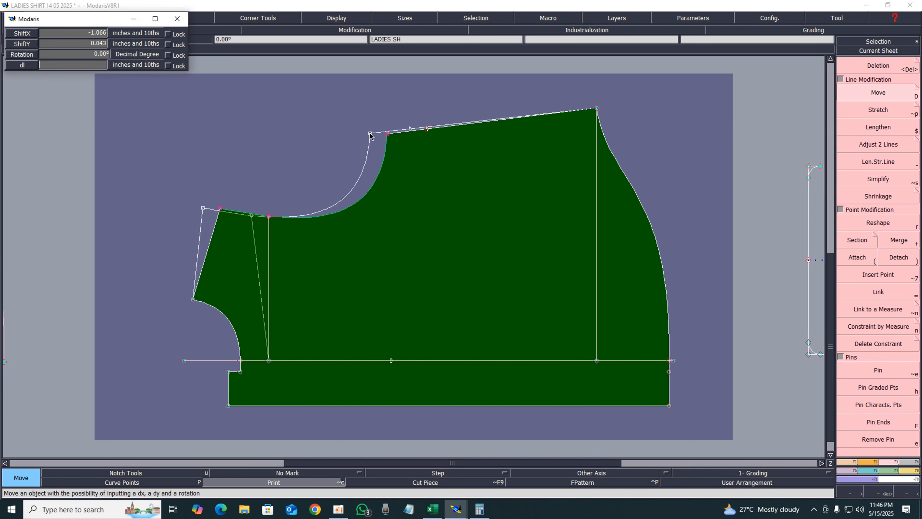
key("Tab")
key("Return")
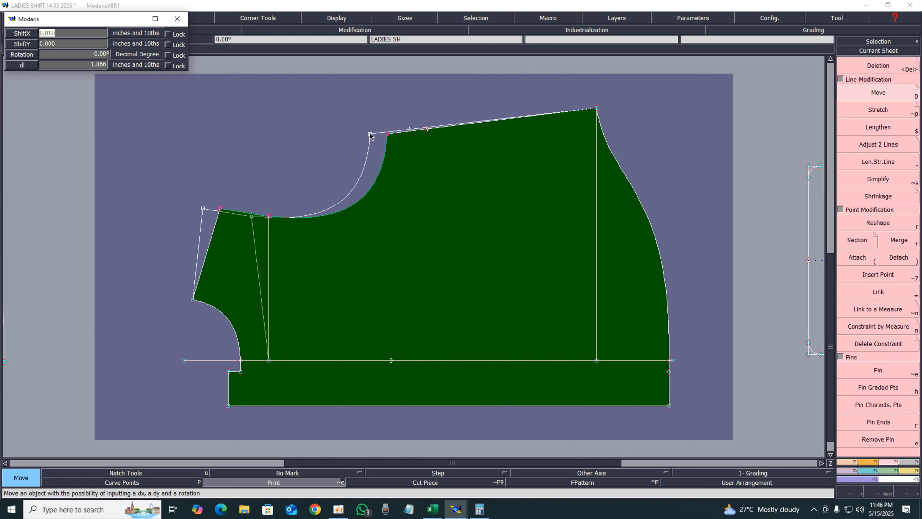
type("-1")
key("Return")
key("Return")
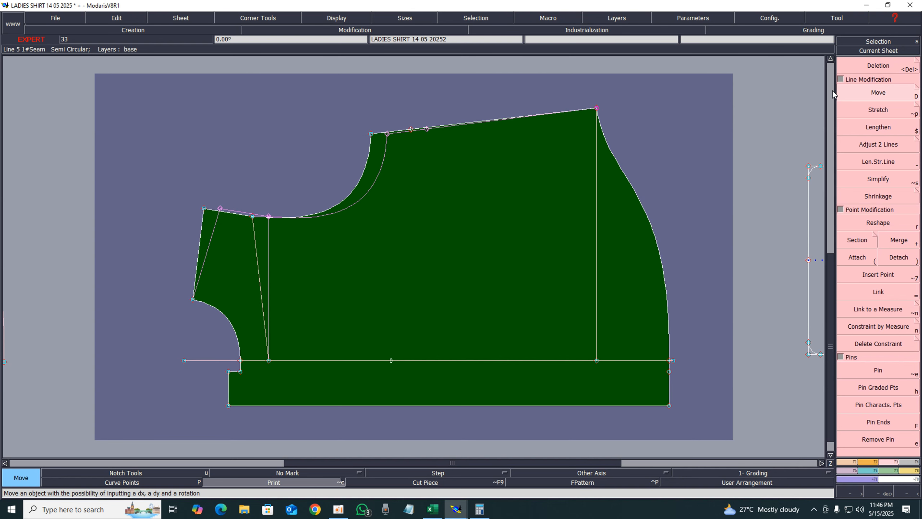
Move the top shoulder corner point slightly to the right
left_click(598, 108)
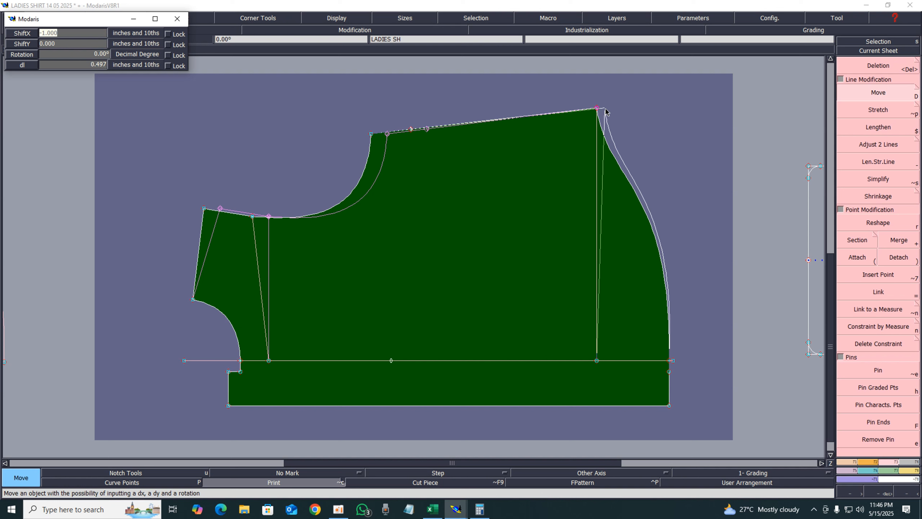
key("BackSpace")
key("Return")
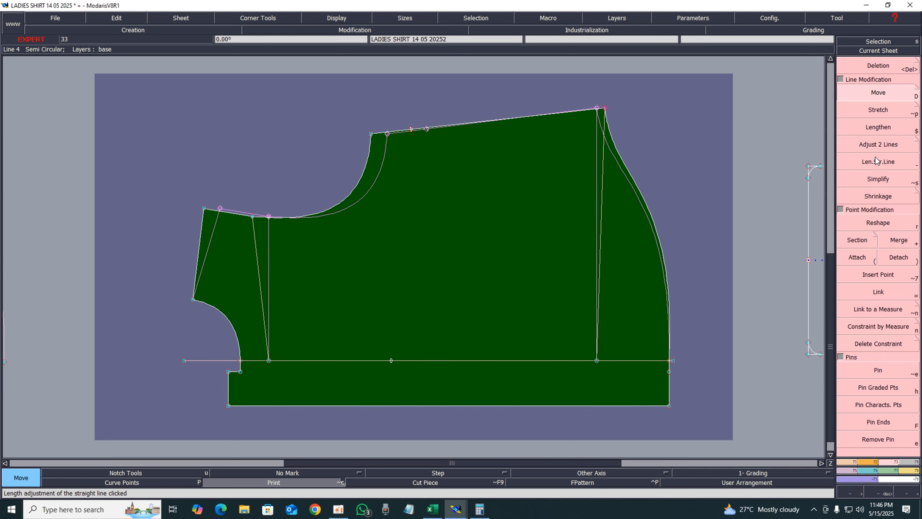
Align the lower end of the underarm construction line vertically beneath its upper point with Ali 2Pts
key("F1")
left_click(868, 198)
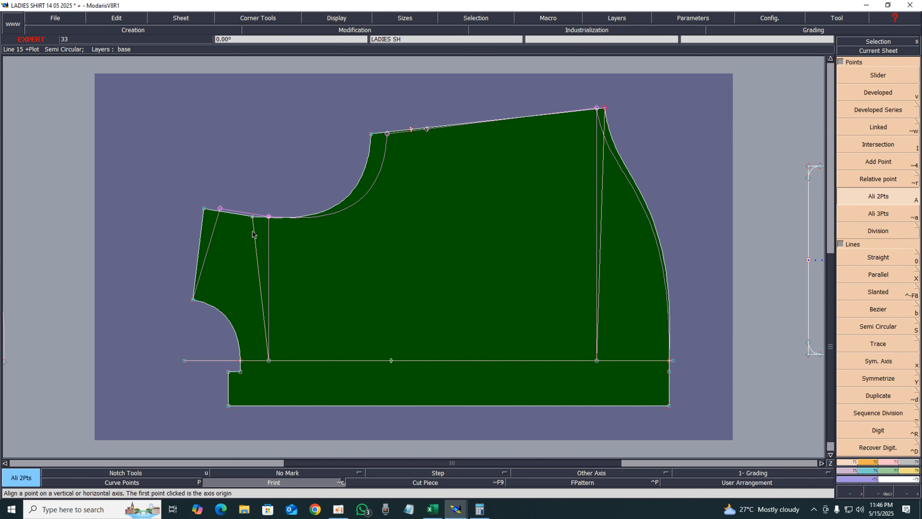
left_click(253, 217)
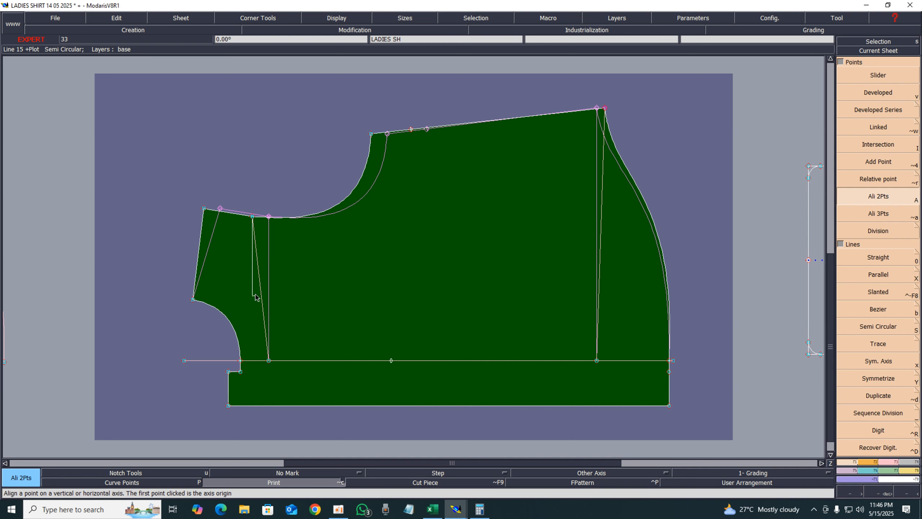
left_click(268, 360)
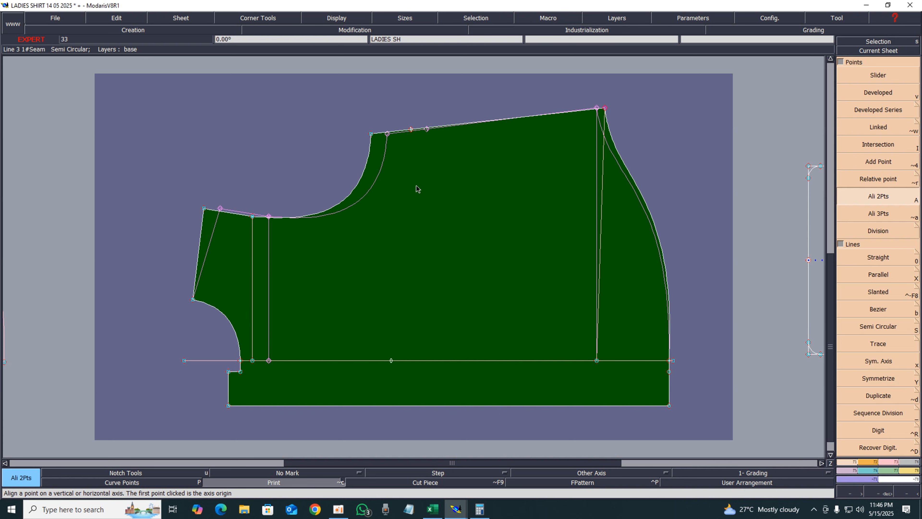
Zoom in to examine the shoulder end of the armhole curve, then restore the full sheet view
key("z")
left_click_drag(243, 155, 457, 289)
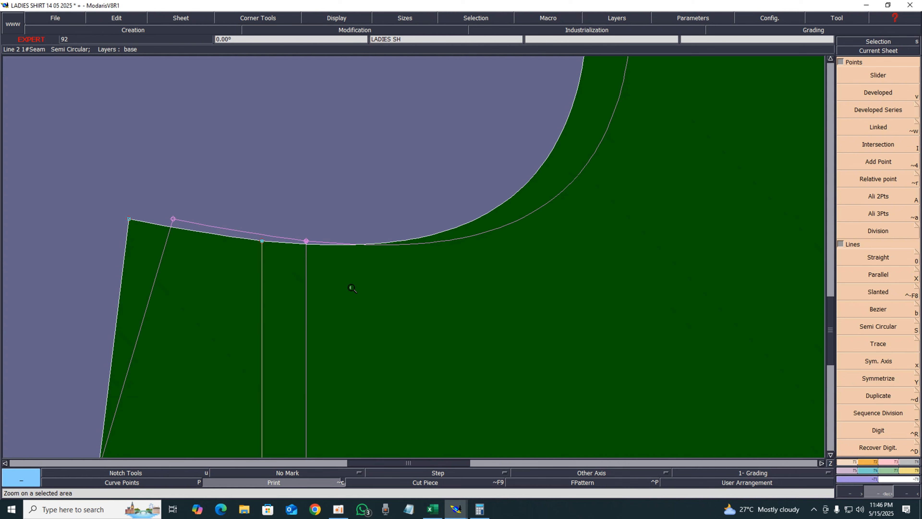
key("Home")
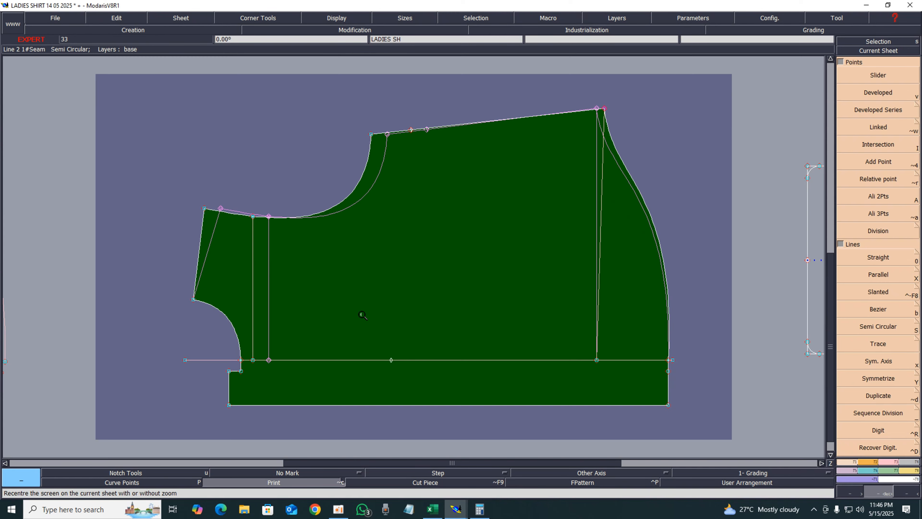
left_click(275, 484)
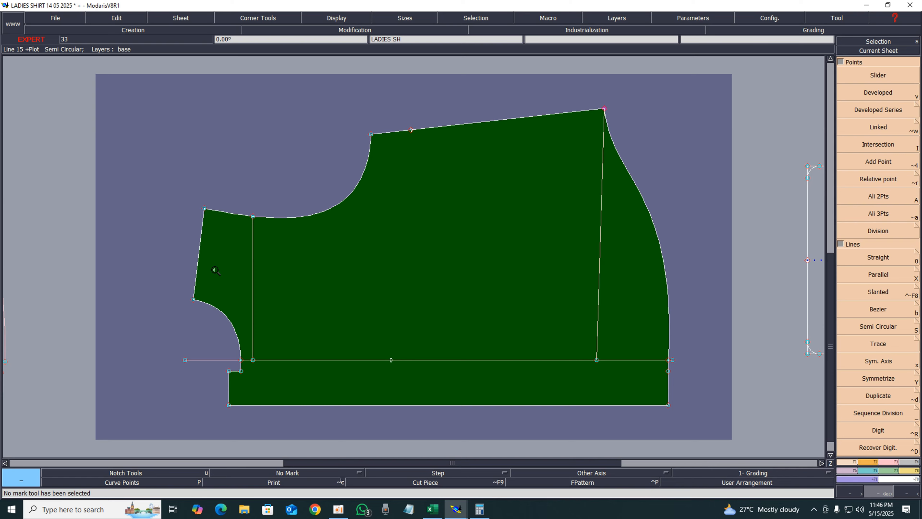
Open the original draft sheet and add a dynamic length measure on its shoulder line
key("j")
left_click(888, 50)
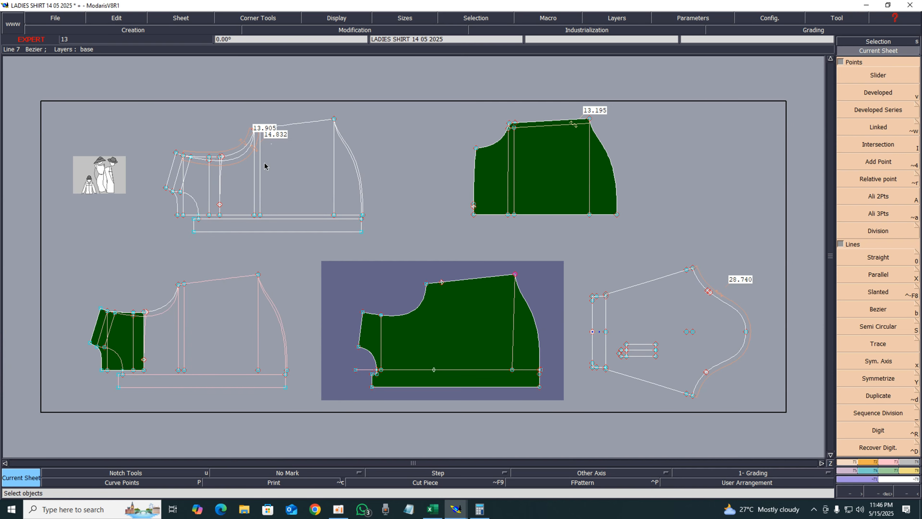
left_click(265, 166)
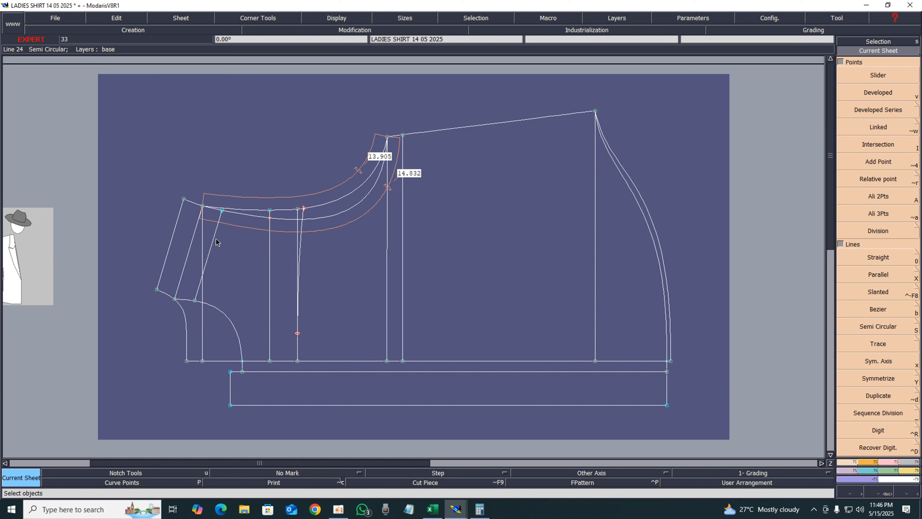
key("l")
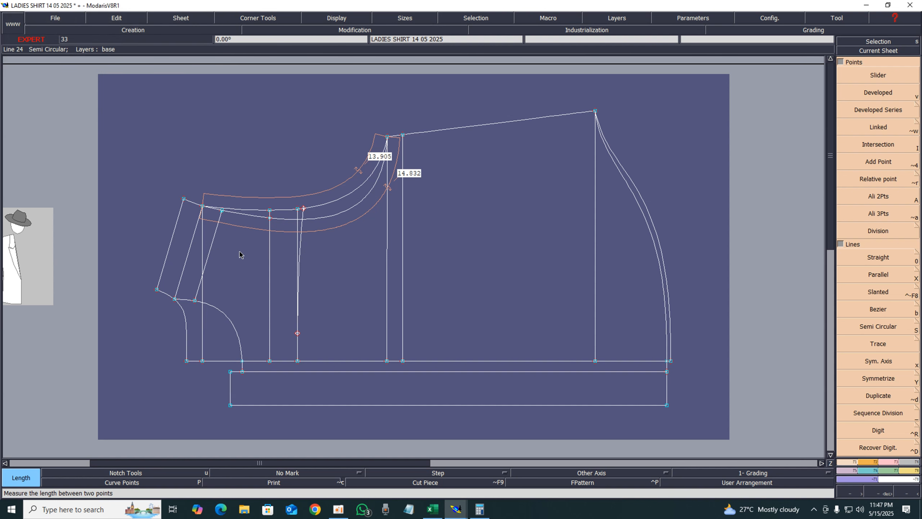
key("l")
left_click(215, 233)
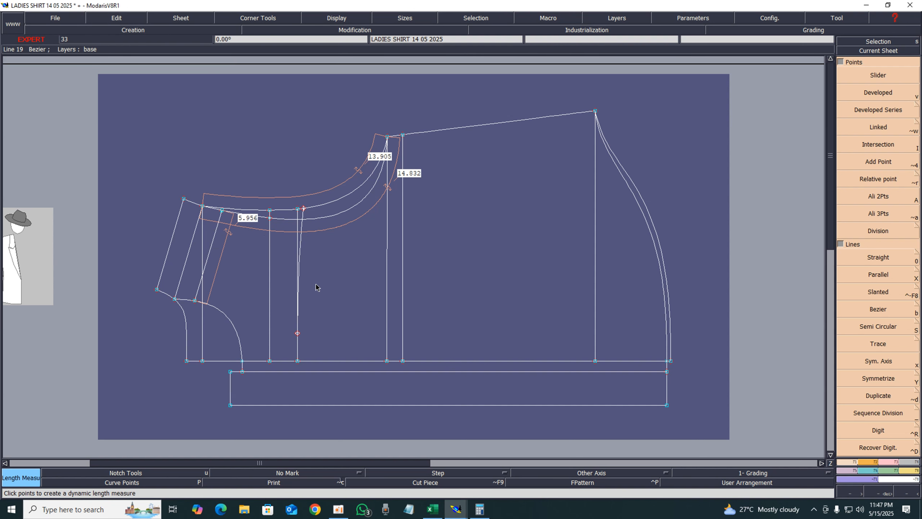
Return to the shirt front sheet and measure its shoulder line, adding a dynamic length measure on it
key("j")
left_click(887, 53)
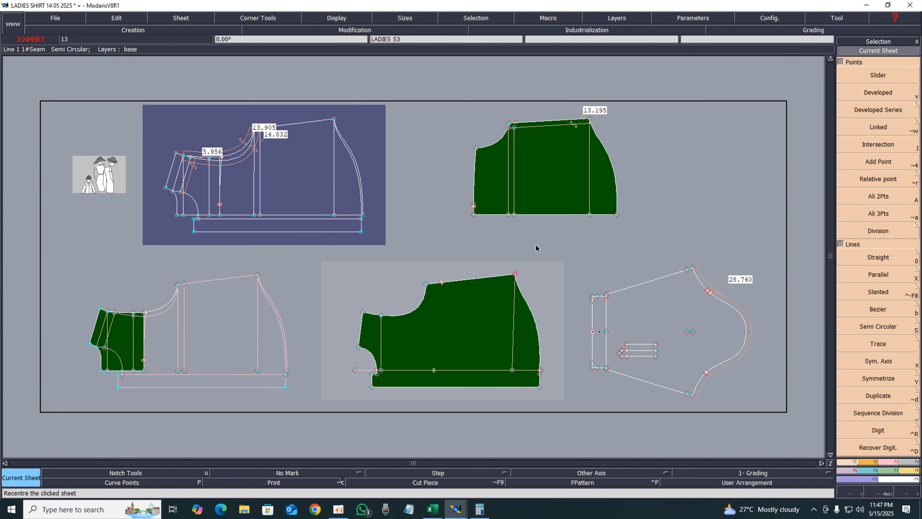
left_click(483, 322)
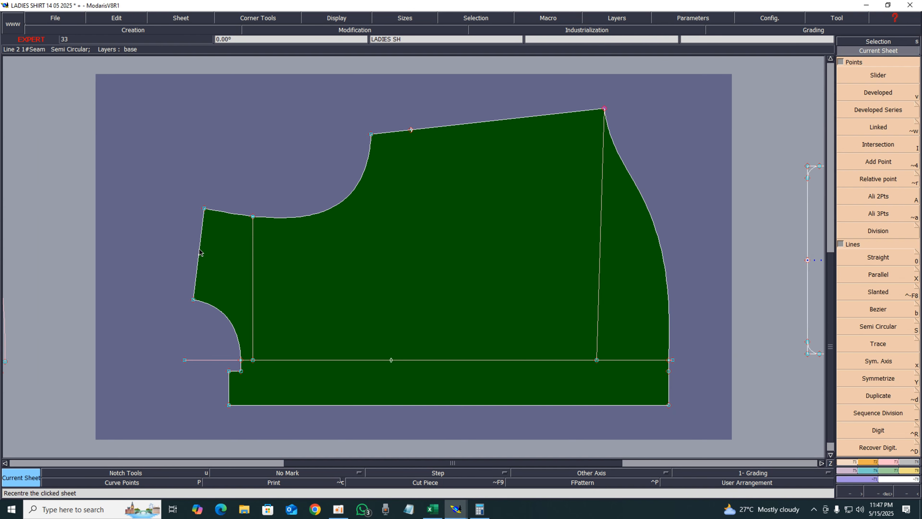
key("l")
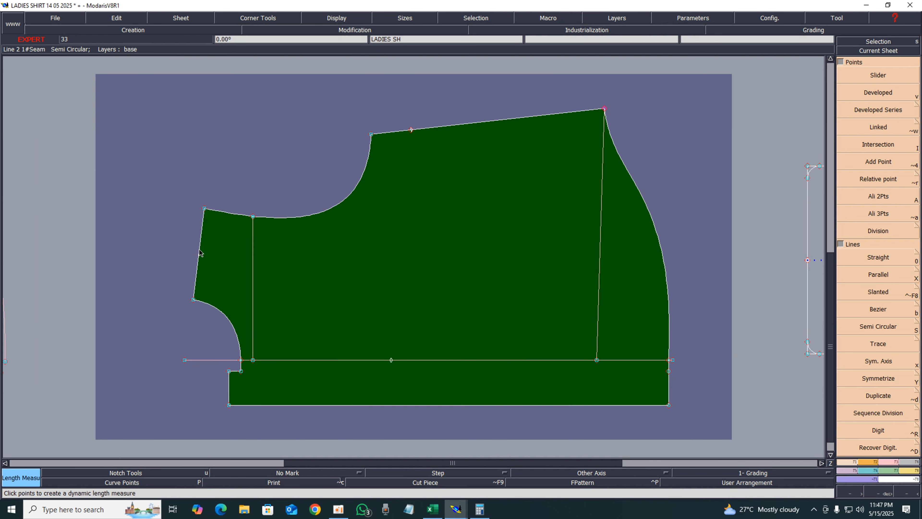
key("l")
left_click(200, 250)
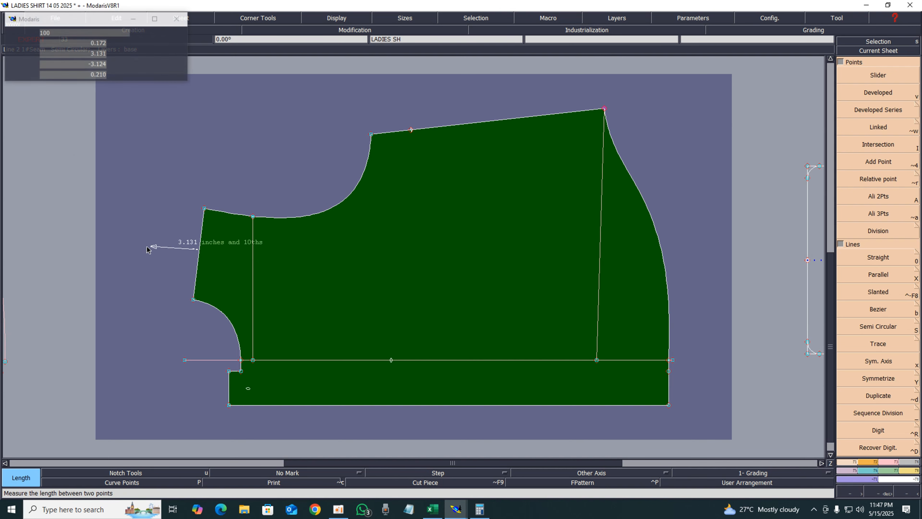
left_click(145, 247)
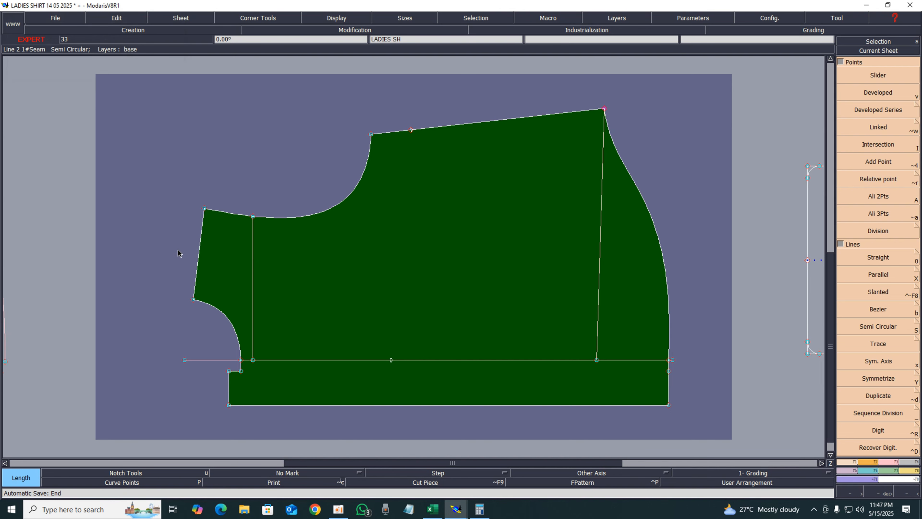
key("l")
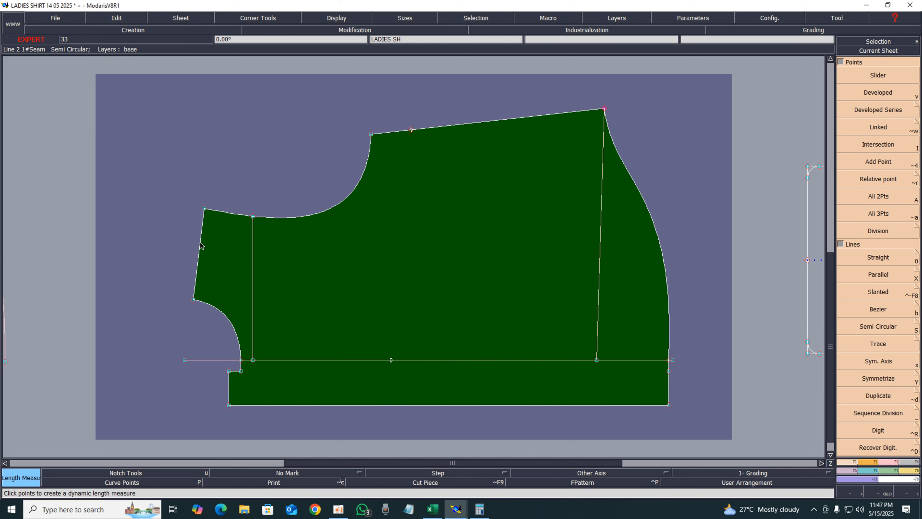
left_click(201, 246)
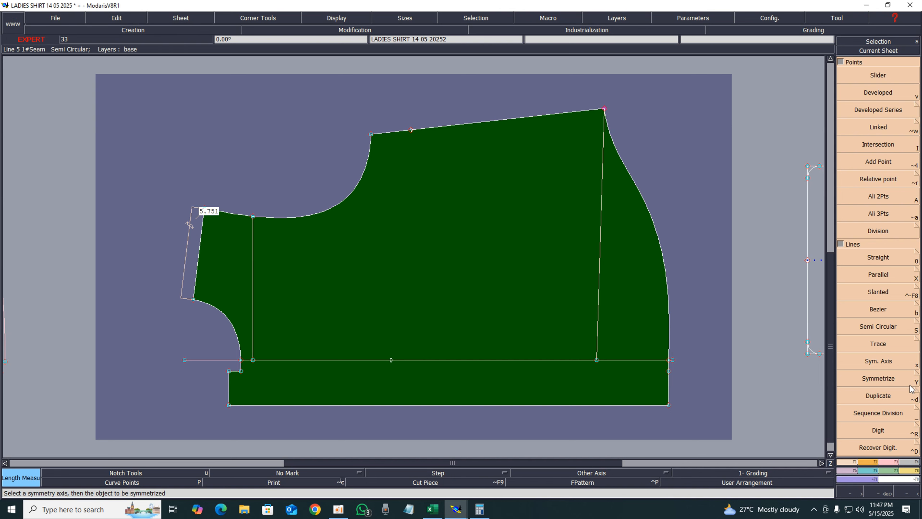
Pin the armhole points and move the shoulder corner point 0.222 inch vertically with no horizontal shift
left_click(887, 460)
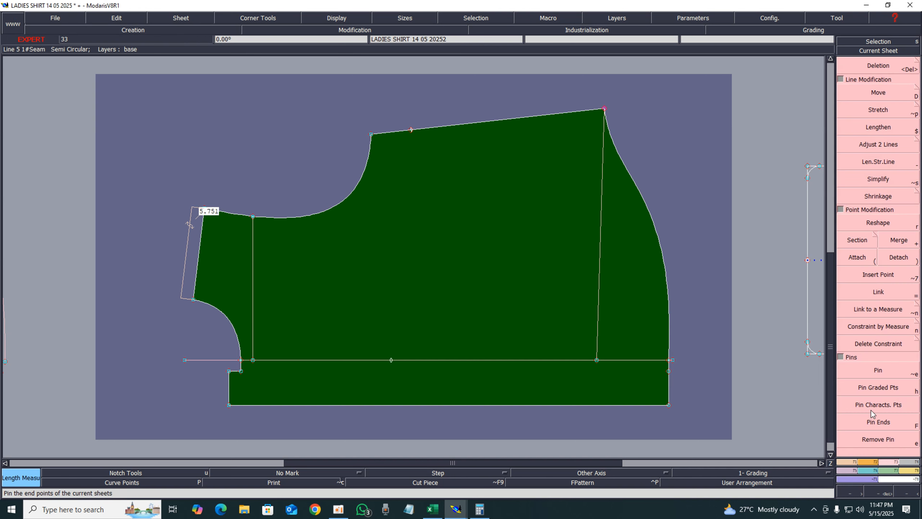
left_click(873, 370)
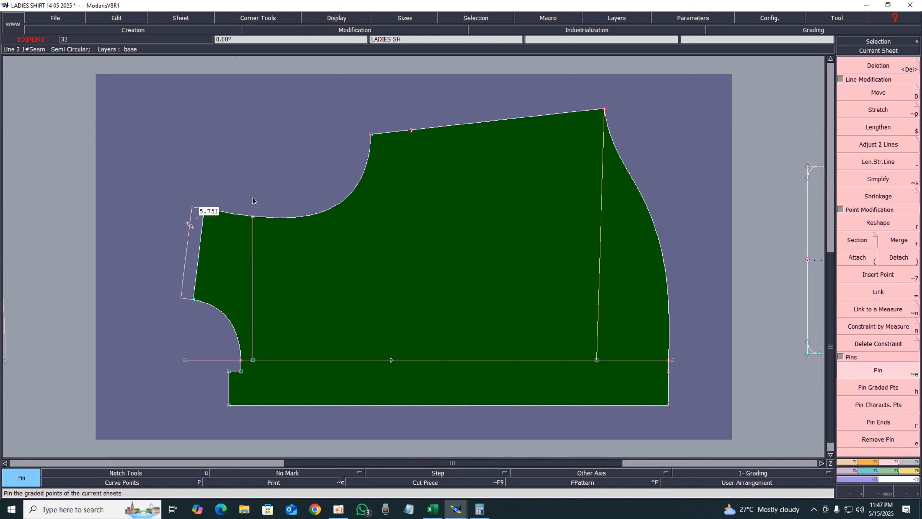
left_click_drag(197, 195, 241, 225)
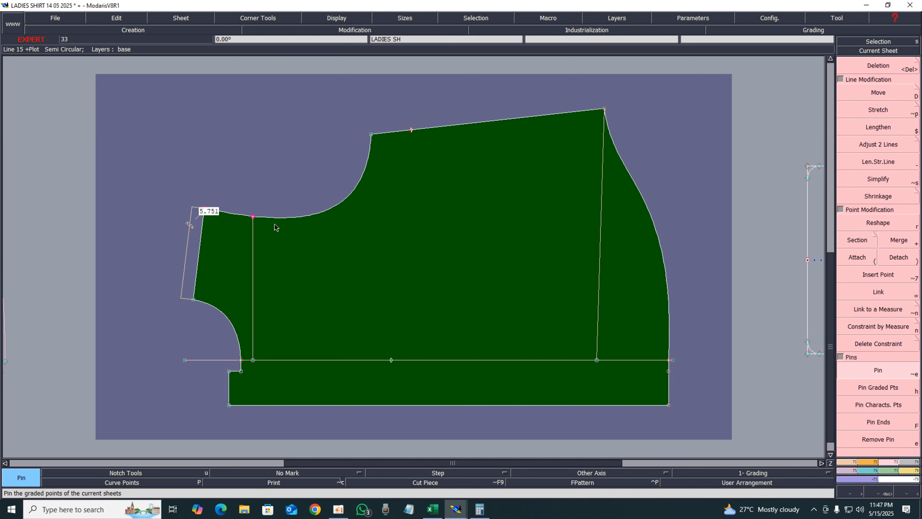
left_click(870, 97)
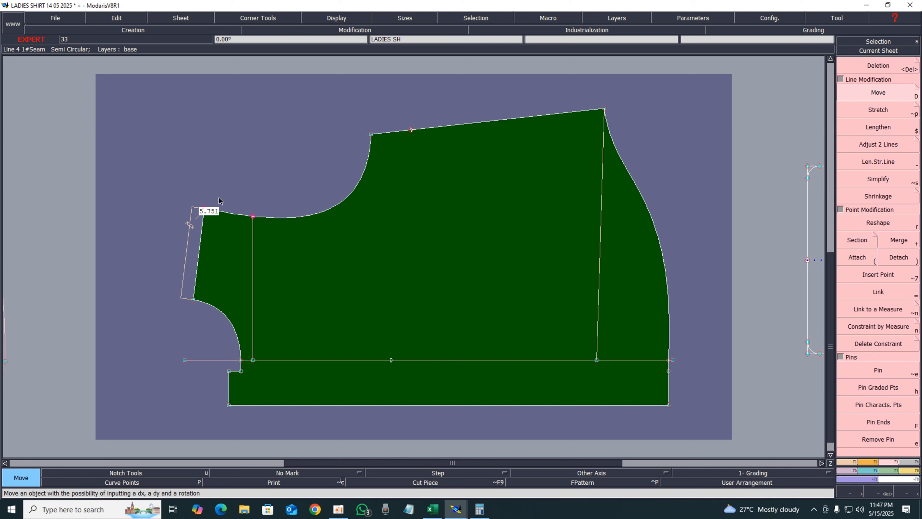
left_click(206, 207)
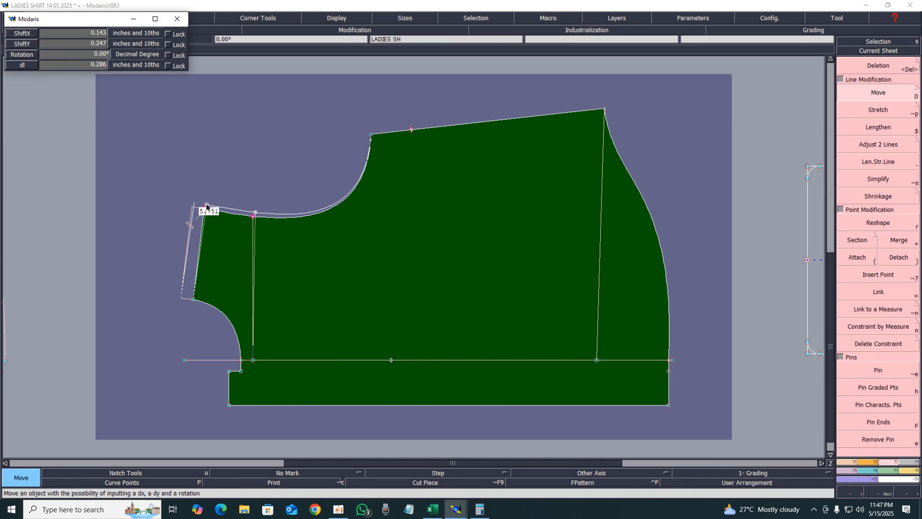
key("Up")
key("Up")
key("Up")
key("BackSpace")
type(".222")
key("Up")
type("0")
key("Return")
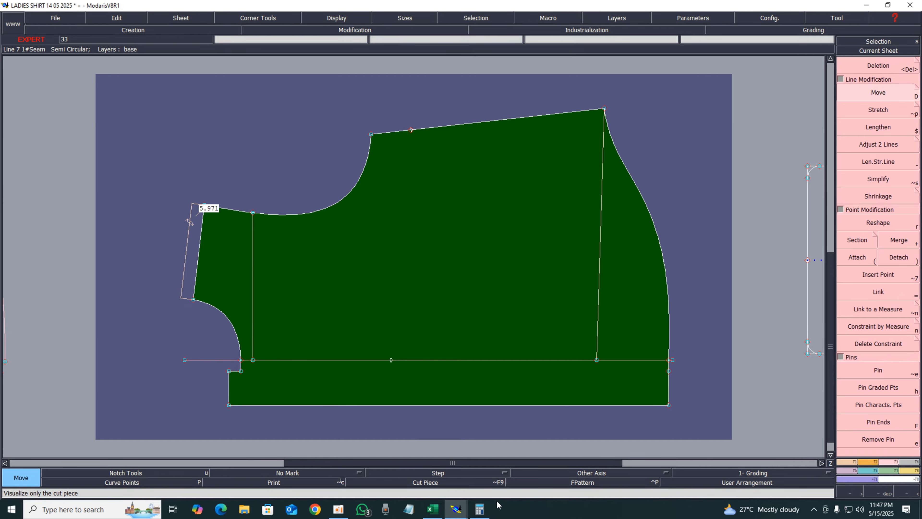
Bring up the MChart measurement chart window beside the pattern
left_click(483, 511)
left_click(484, 512)
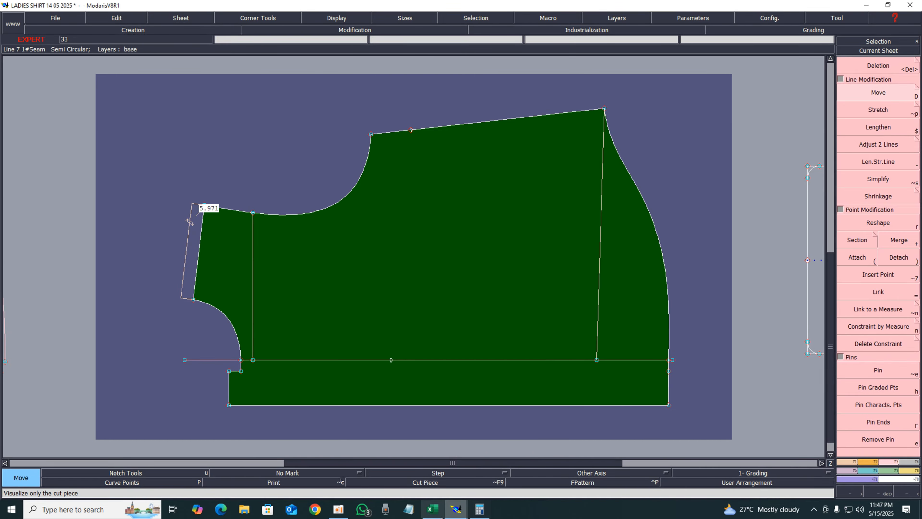
left_click(433, 510)
left_click(433, 511)
mouse_move(460, 514)
left_click(502, 470)
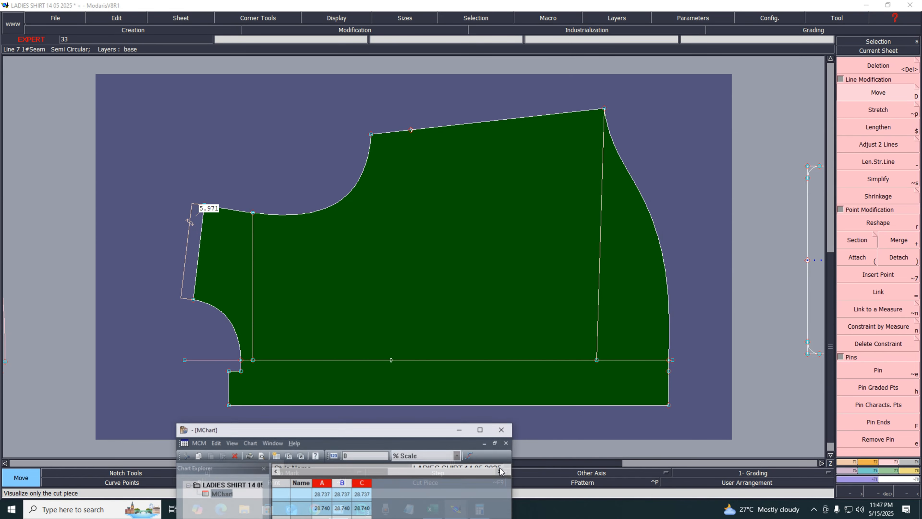
left_click(148, 222)
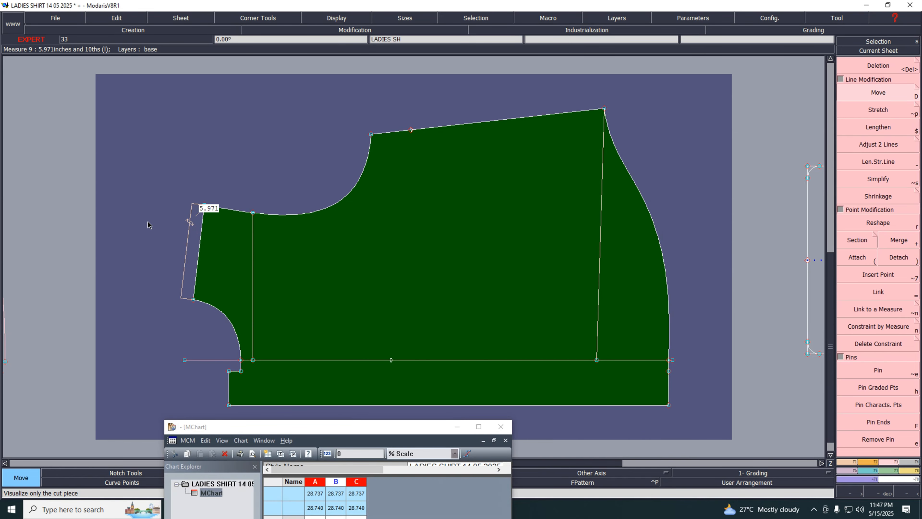
Open the S2 sheet and add a dynamic length measure on its shoulder line
key("j")
left_click(863, 52)
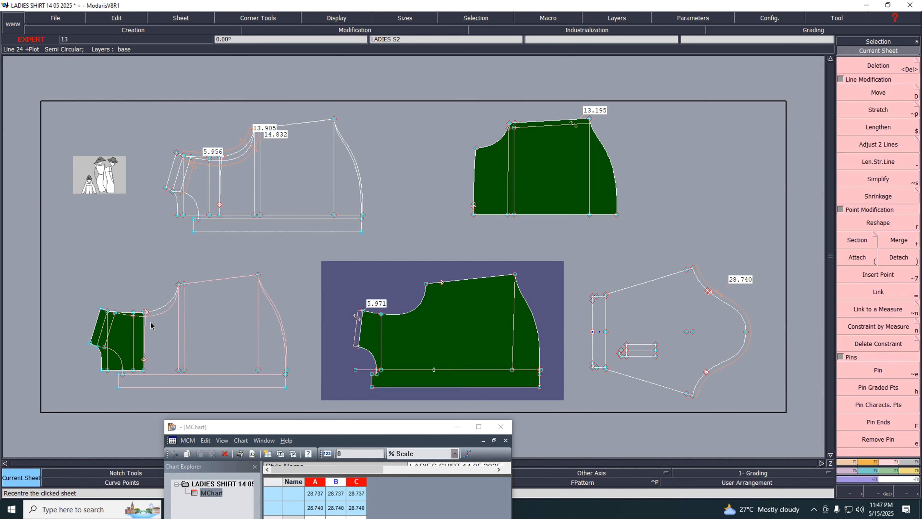
left_click(117, 330)
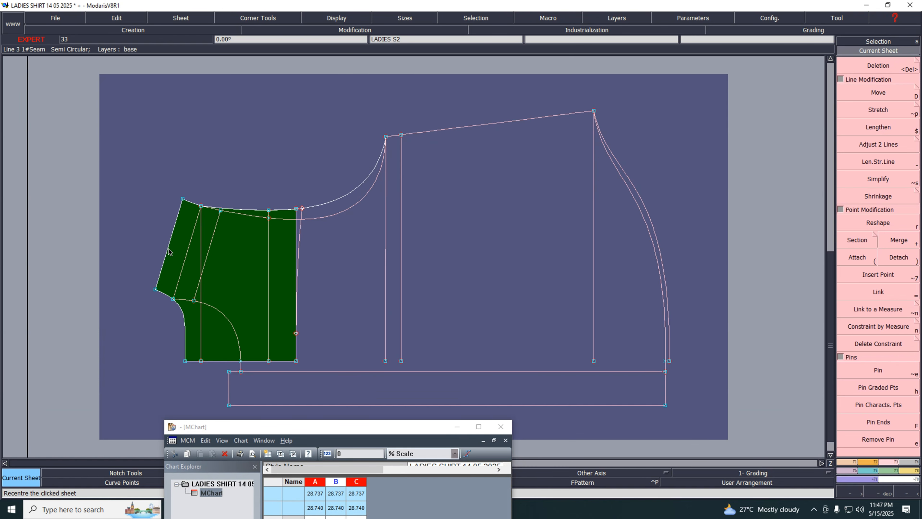
key("l")
left_click(168, 249)
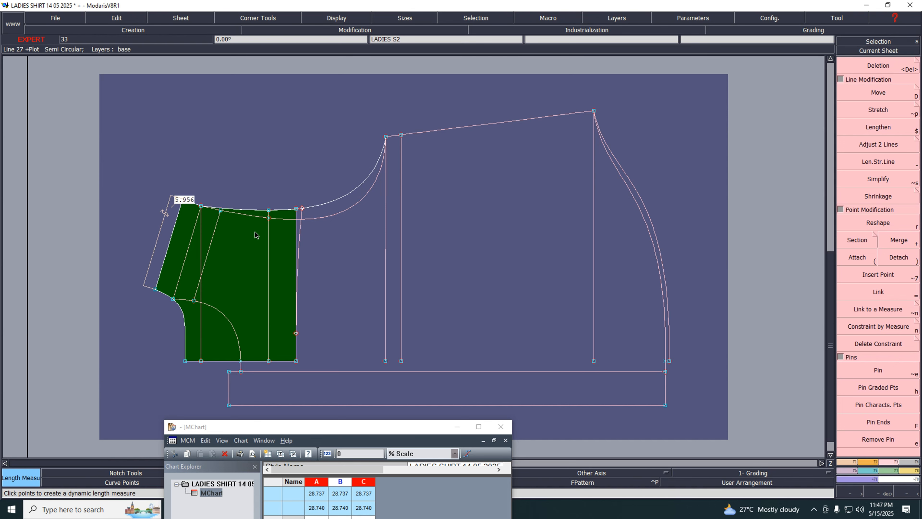
Back on the shirt front sheet, pin the end points and move the shoulder corner point -0.020 inch vertically
key("j")
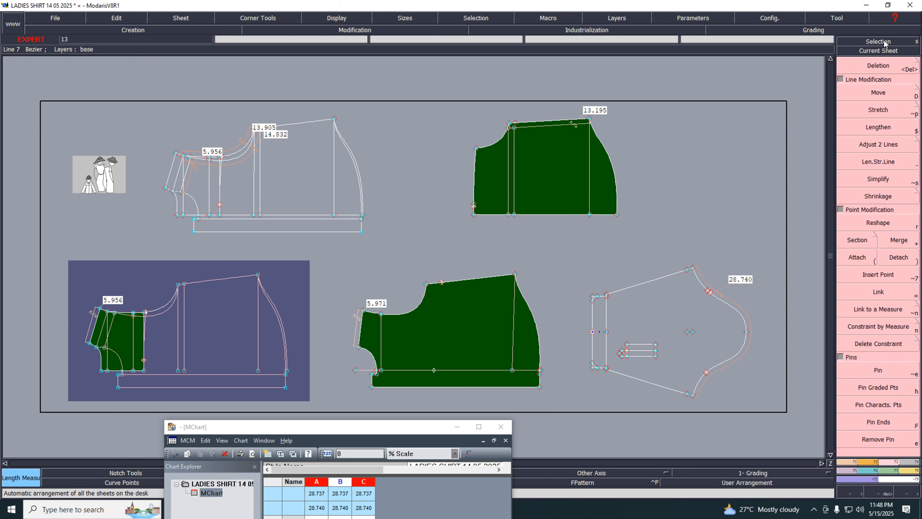
left_click(883, 52)
left_click(381, 360)
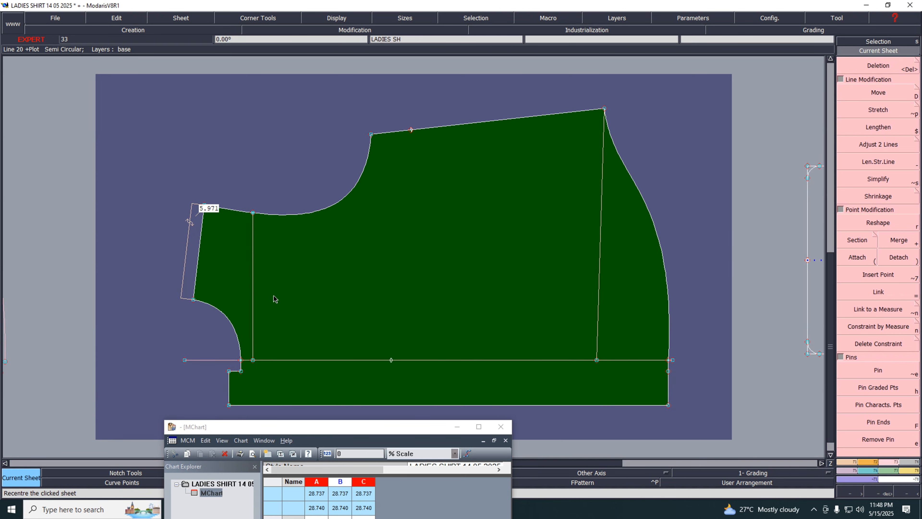
key("alt+e")
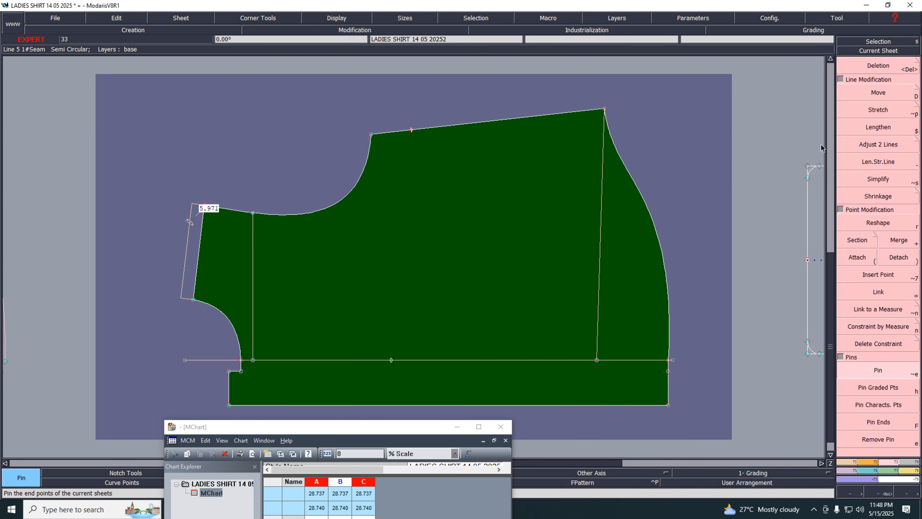
left_click(866, 91)
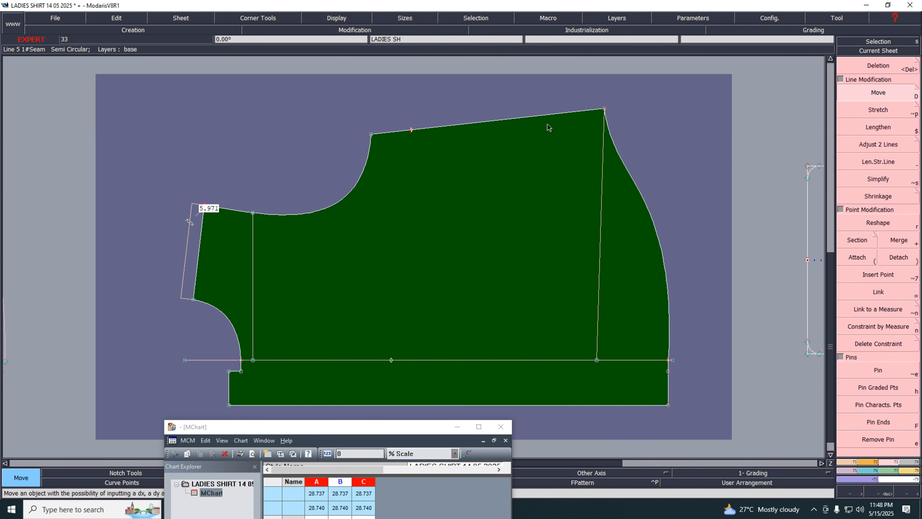
left_click(204, 208)
key("Up")
key("Up")
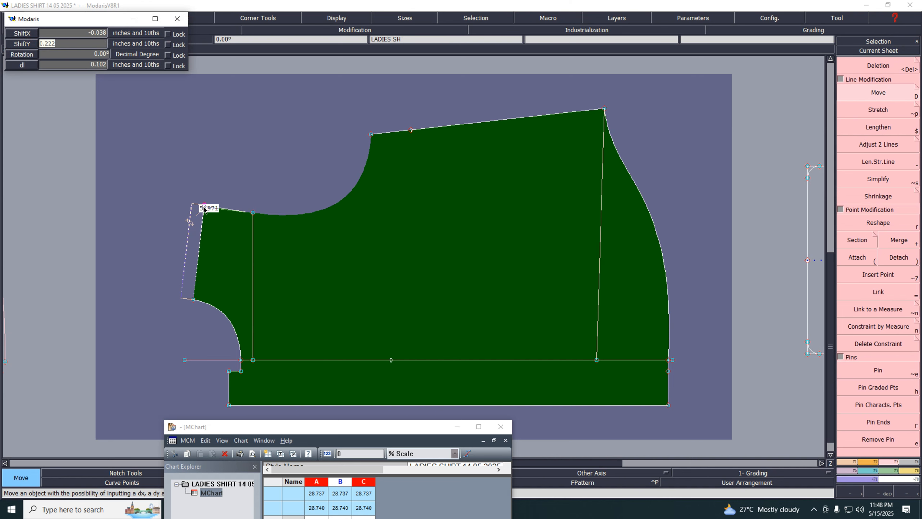
type("-0.020")
key("Up")
type("0")
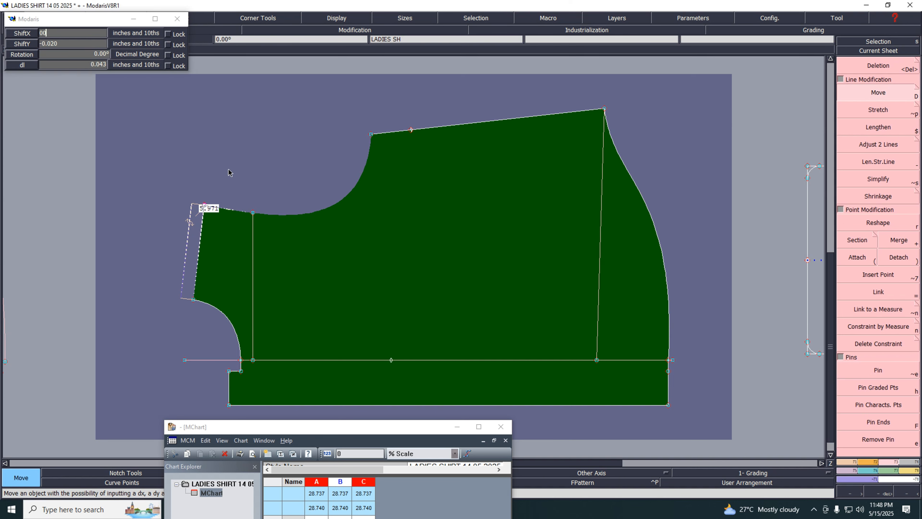
key("Return")
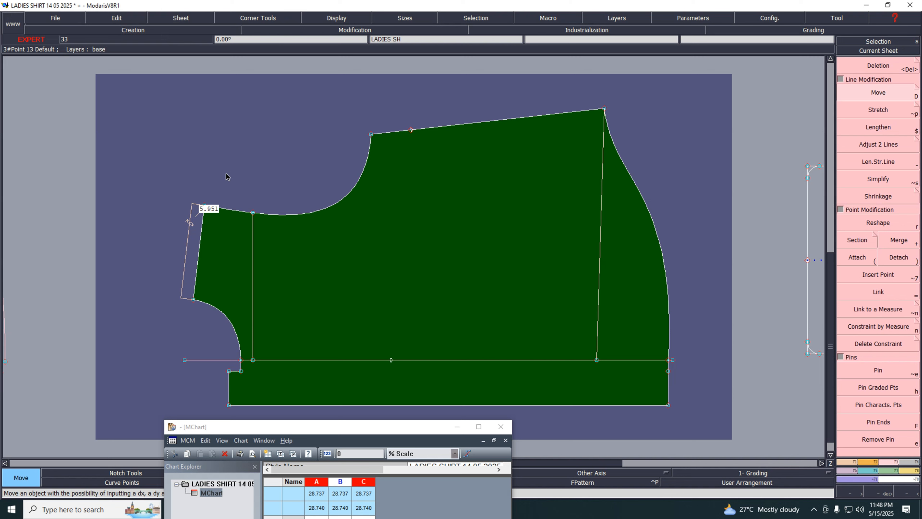
Delete the shoulder line's dynamic measure and add a dynamic length measure on the armhole curve
key("Delete")
left_click(190, 239)
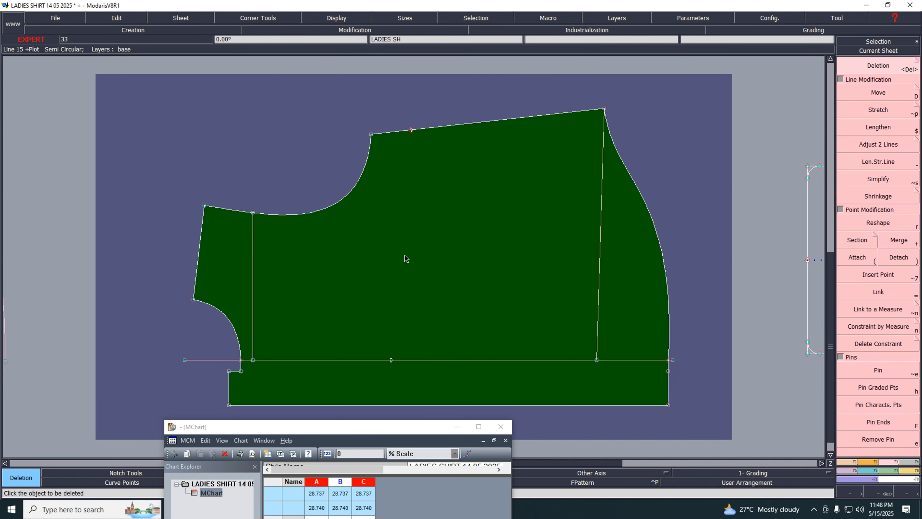
key("l")
left_click(303, 213)
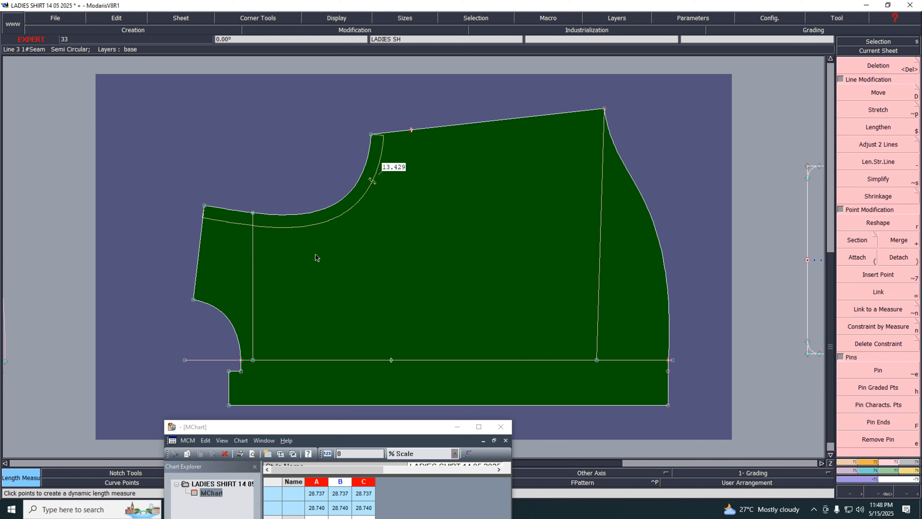
Switch the length unit to cm
left_click(692, 18)
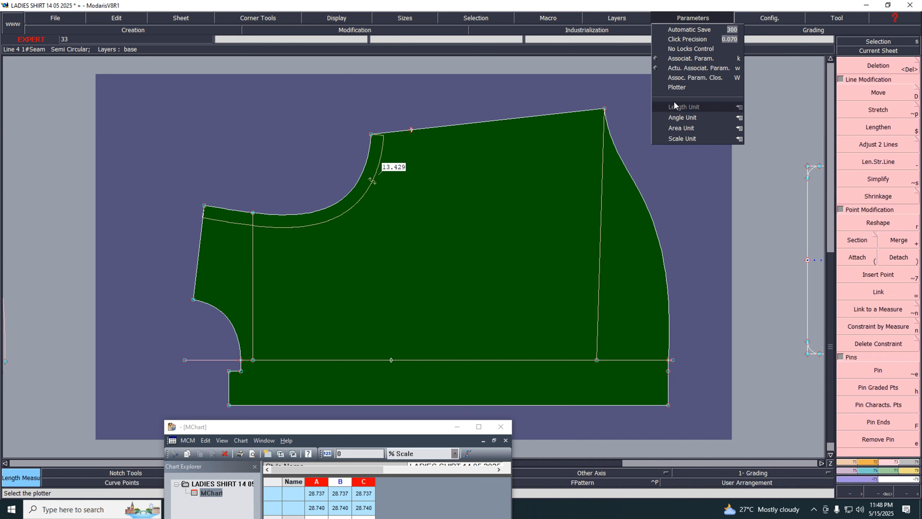
mouse_move(712, 107)
left_click(764, 136)
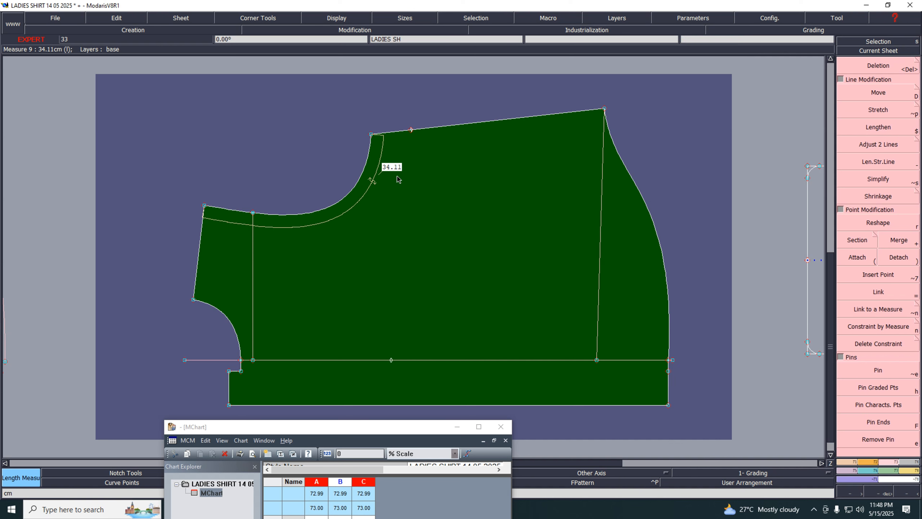
Open the draft sheet, delete its old dynamic measures and add a new dynamic length measure on its armhole curve
key("j")
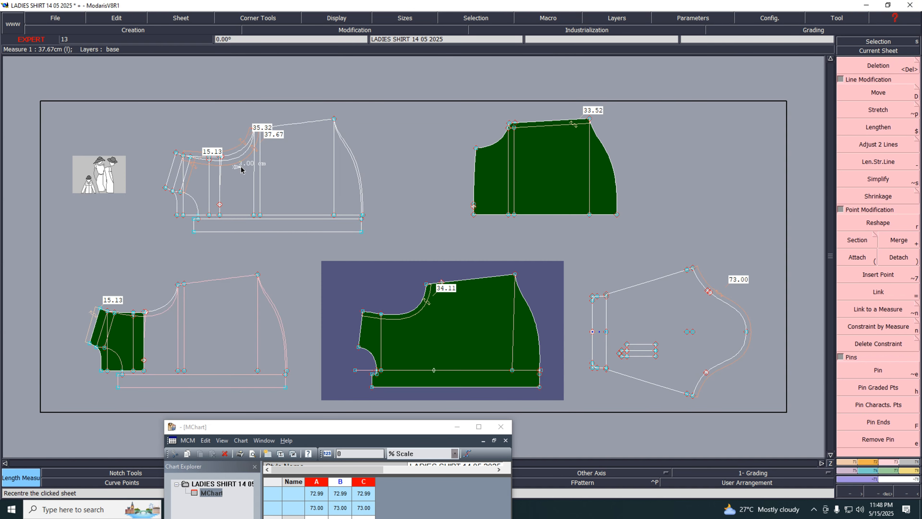
left_click(241, 169)
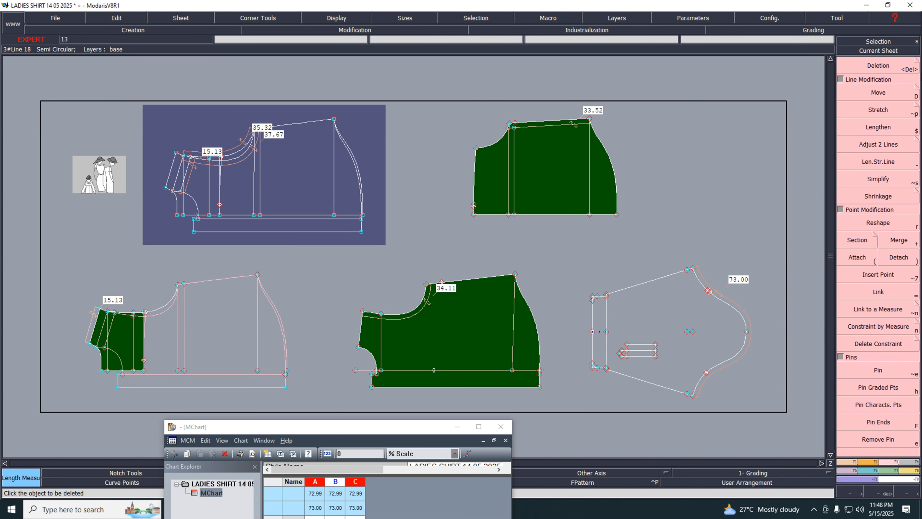
left_click(885, 51)
left_click(200, 195)
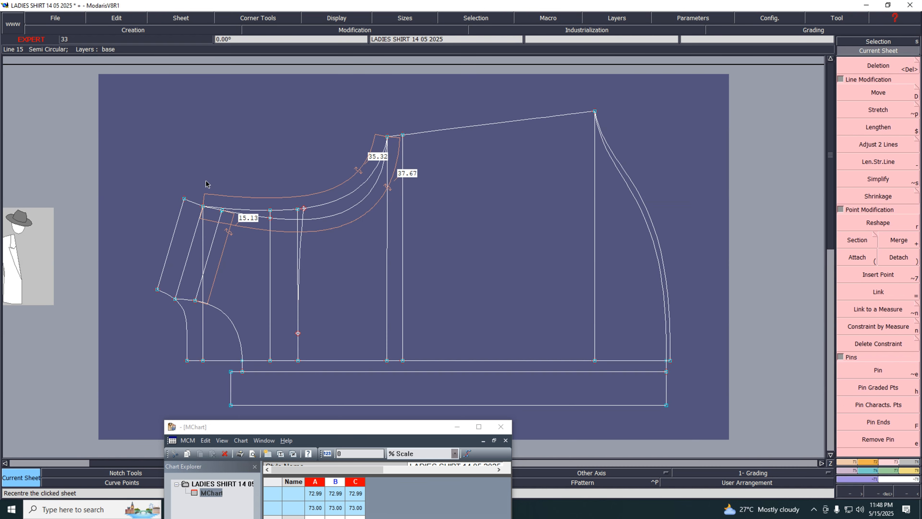
key("Delete")
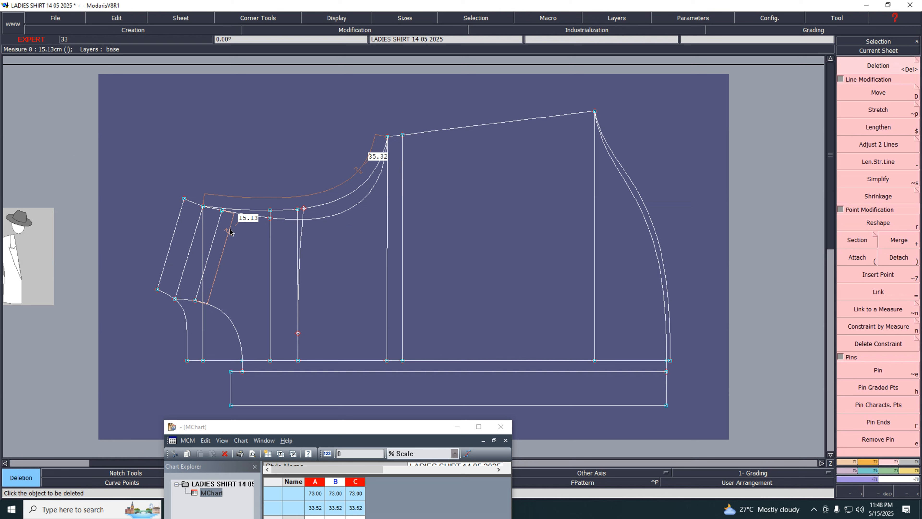
left_click(232, 228)
left_click(880, 145)
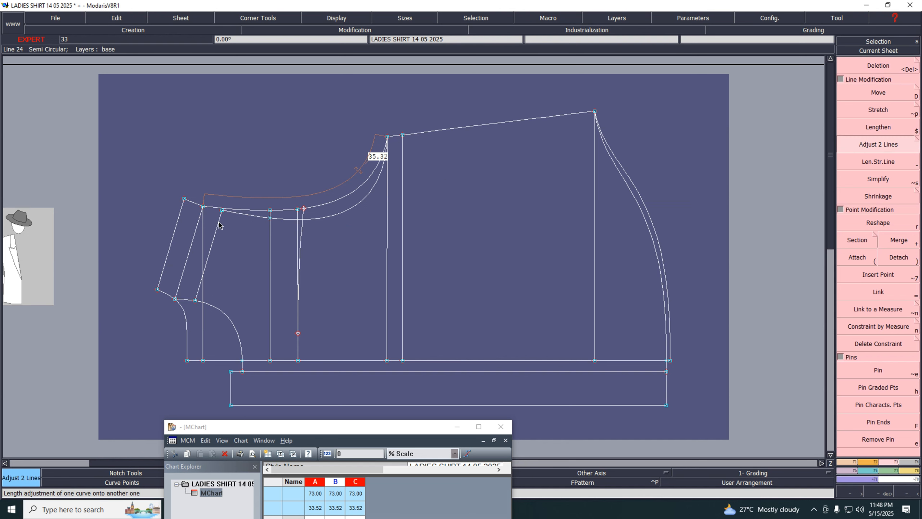
left_click(337, 217)
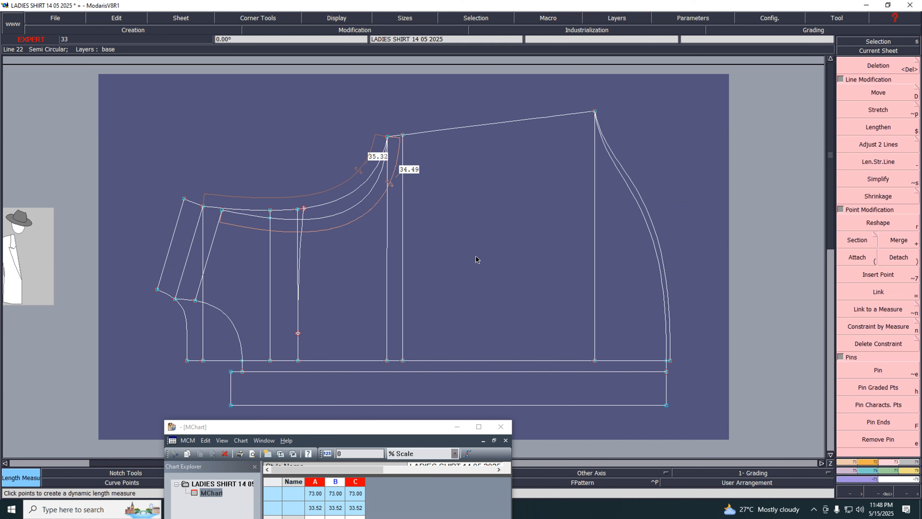
Return to the shirt front sheet and pin the graded points along its shoulder line
key("j")
left_click(879, 51)
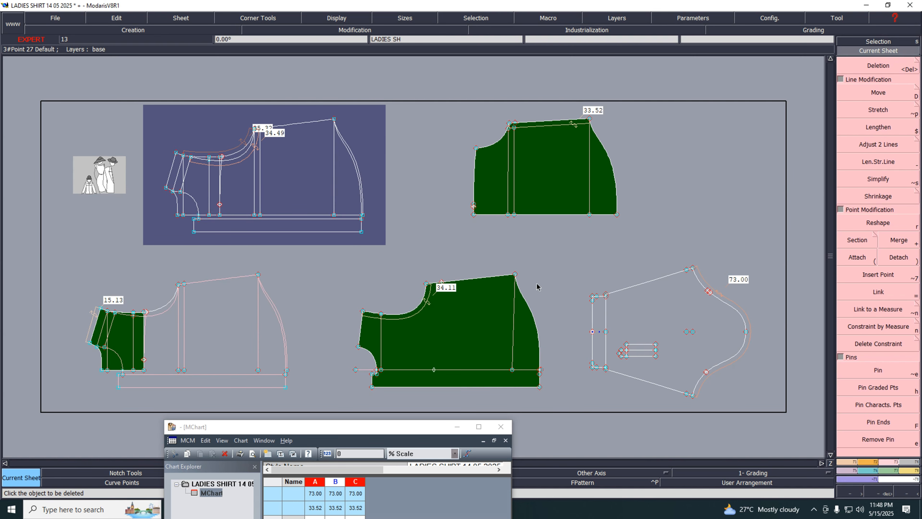
left_click(466, 321)
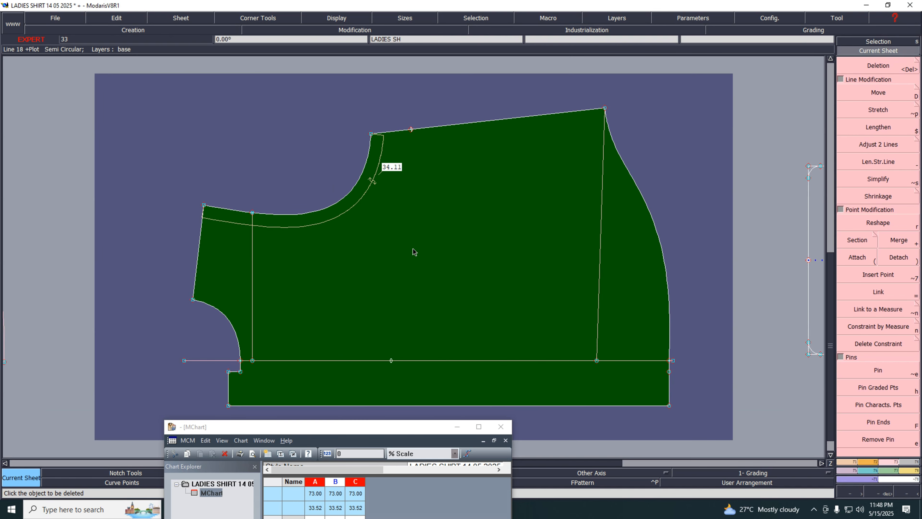
left_click(878, 374)
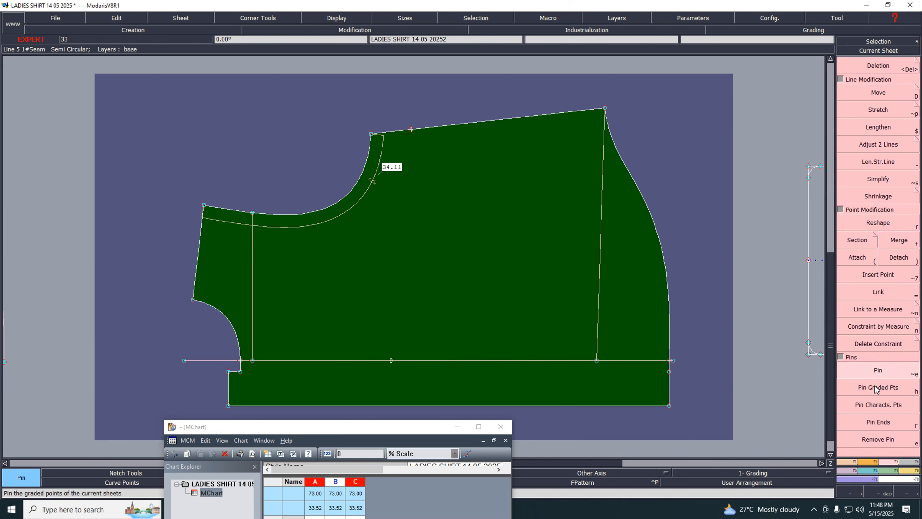
left_click_drag(532, 165, 692, 210)
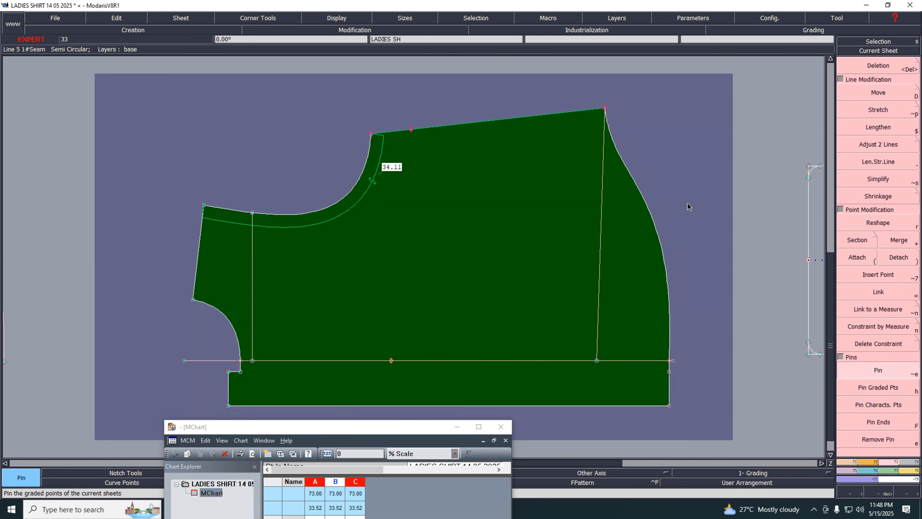
Move the shoulder line's neck-side end point with a 0 and 0.3 cm shift
left_click(877, 89)
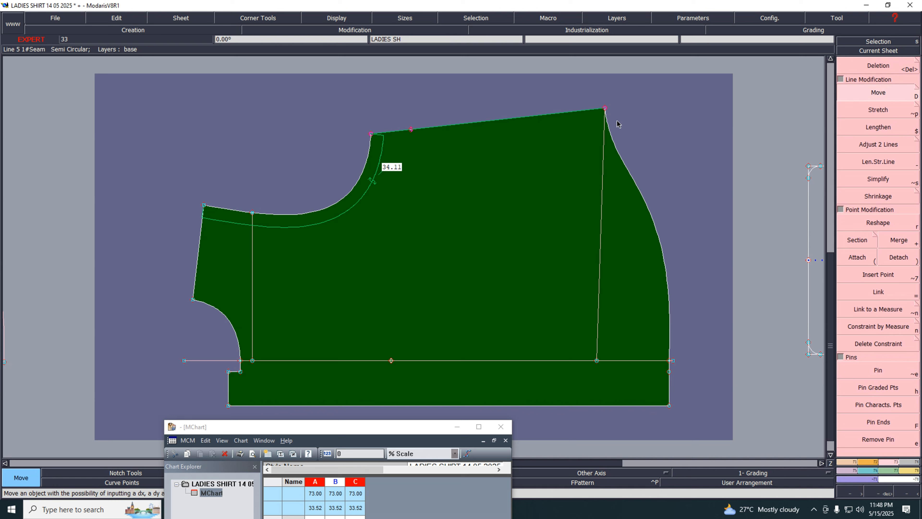
left_click(603, 110)
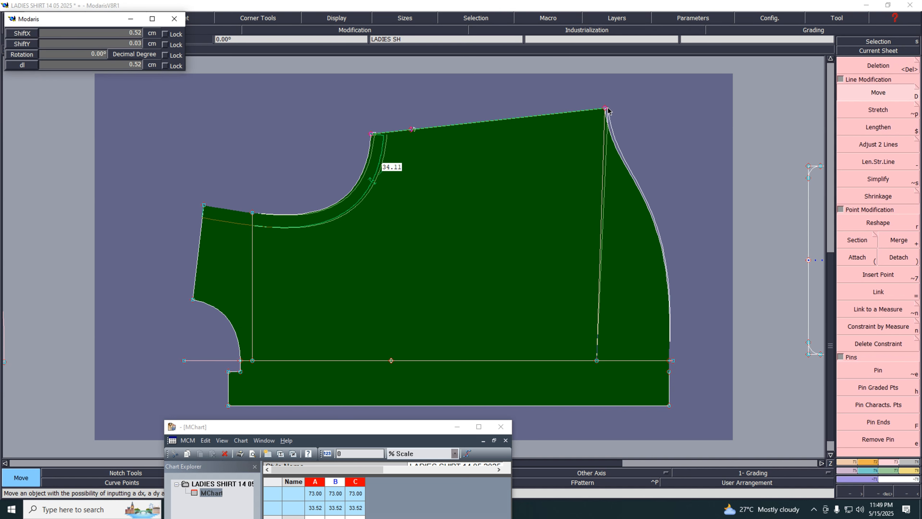
key("Up")
key("Up")
type("0")
key("Up")
type("0.3")
key("Return")
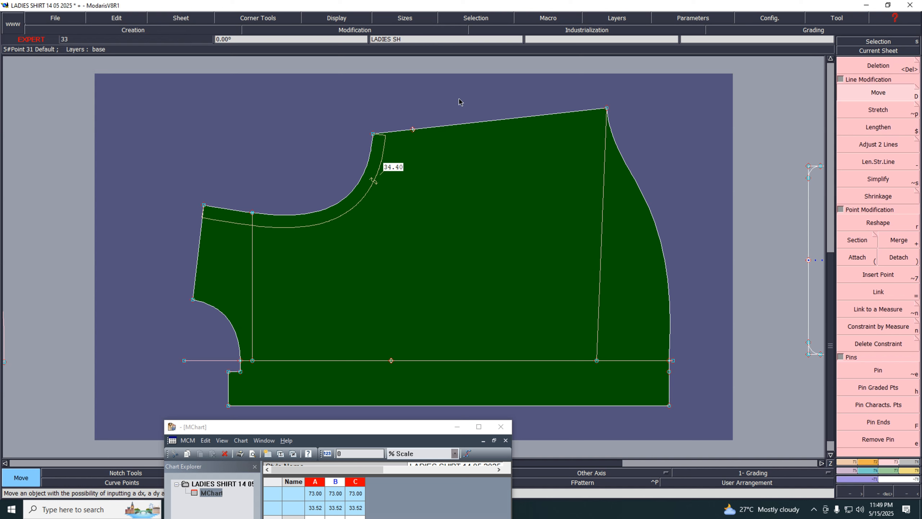
Move the shoulder-armhole corner point 0.09 cm horizontally with no vertical shift
left_click_drag(340, 110, 409, 214)
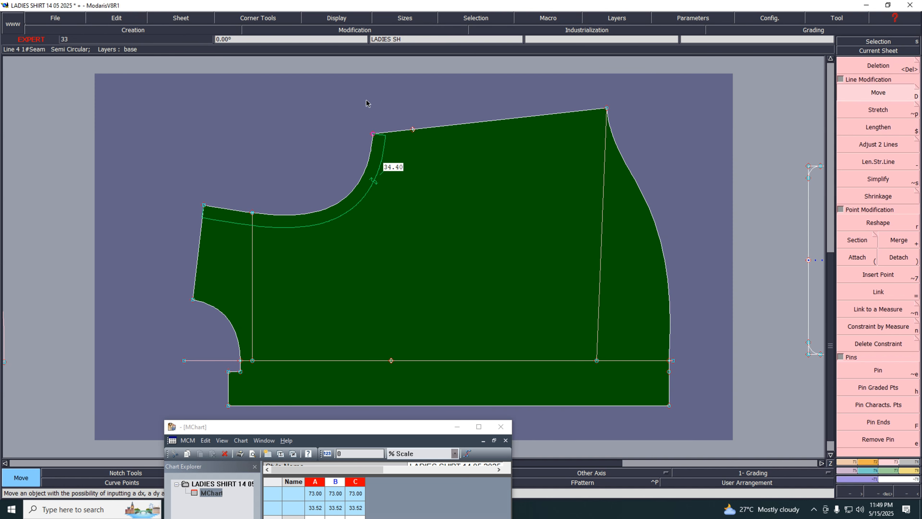
left_click_drag(351, 82, 697, 200)
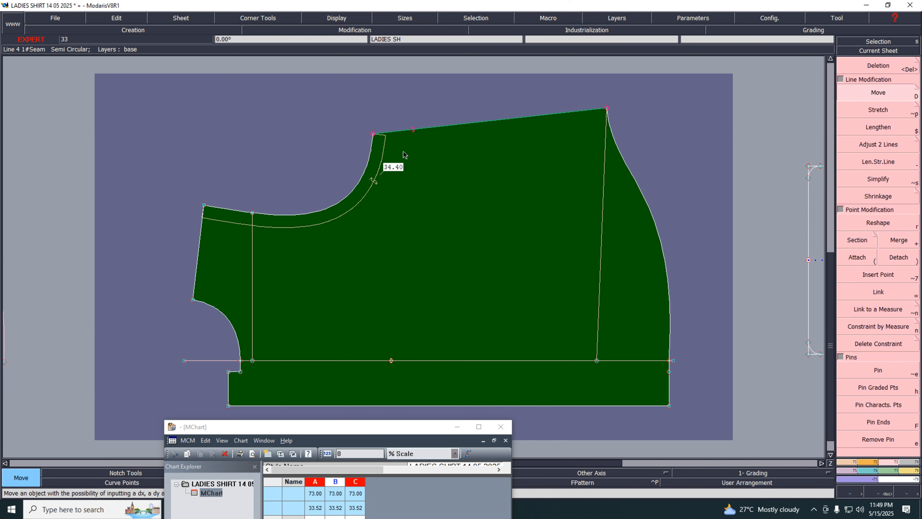
left_click(376, 135)
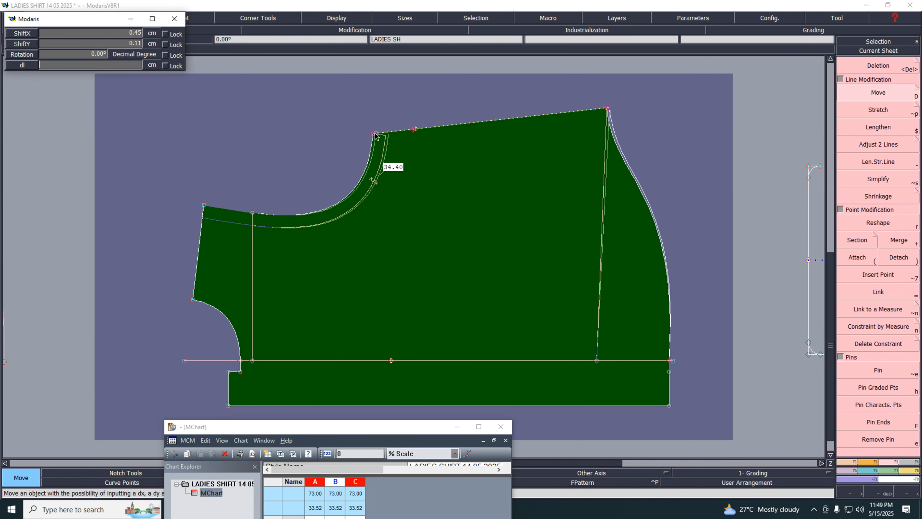
type("00")
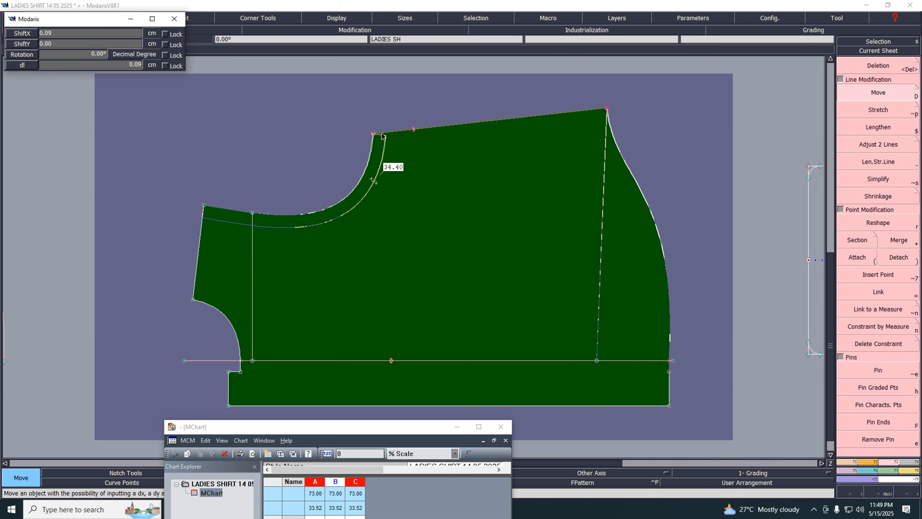
key("Return")
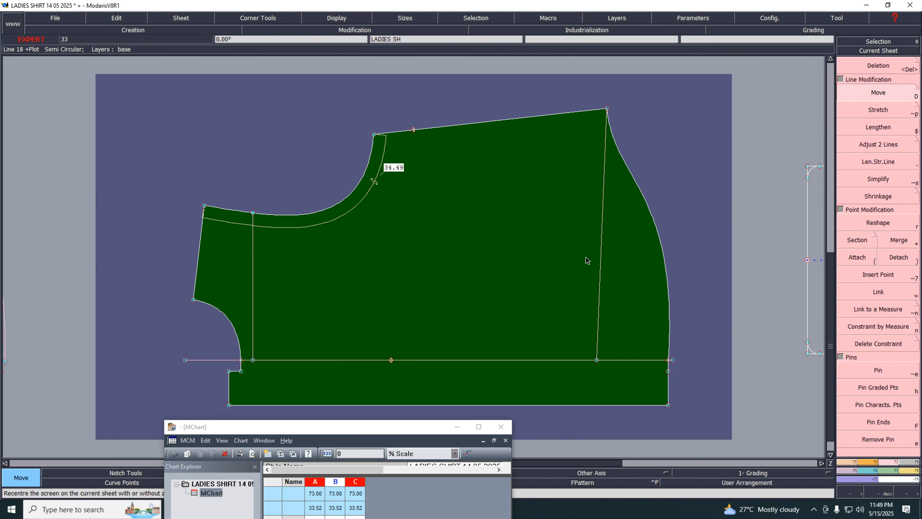
Delete the vertical construction line running down from the shoulder's neck-side end
key("Delete")
left_click(601, 254)
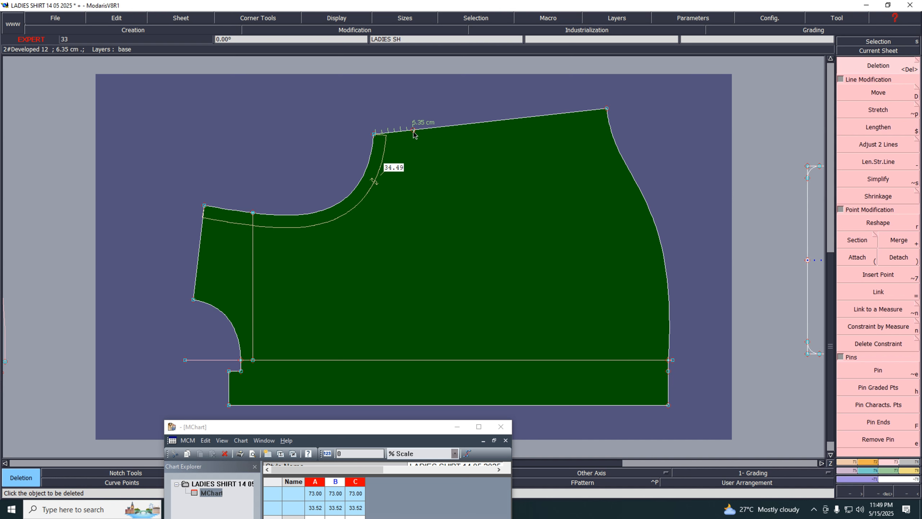
Switch the length unit to inches and 10ths
left_click(695, 18)
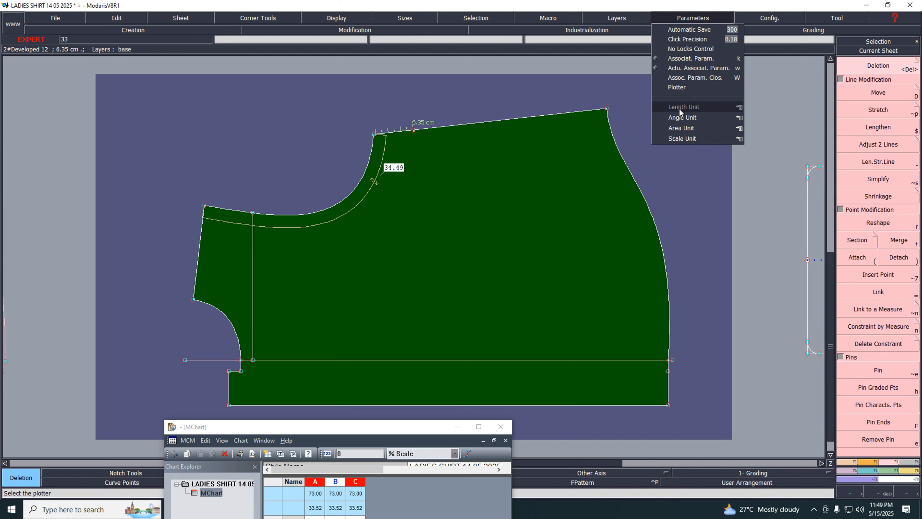
mouse_move(682, 107)
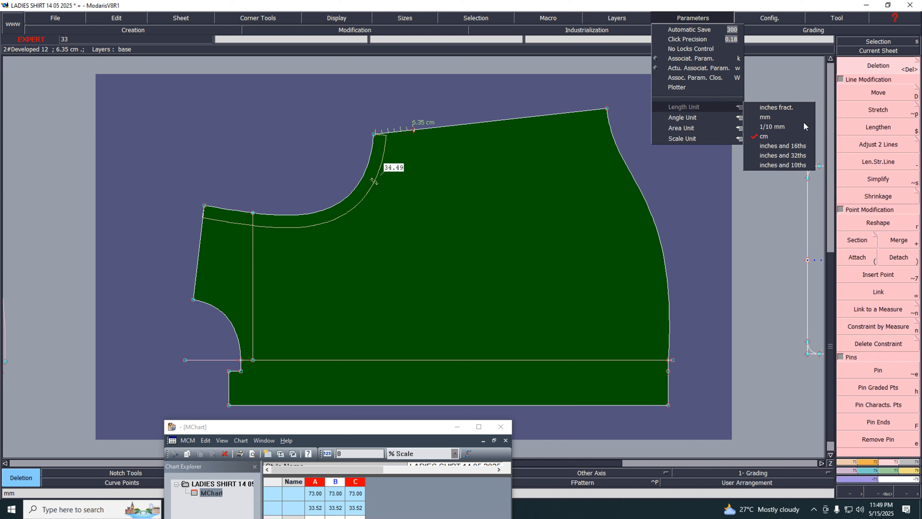
left_click(772, 165)
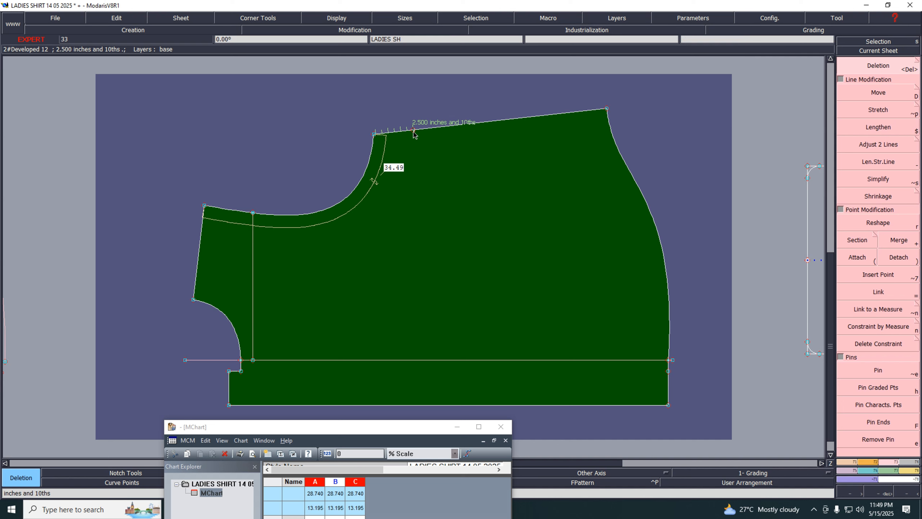
Insert a developed point on the shoulder line at a curve length of 13.5
key("shift+7")
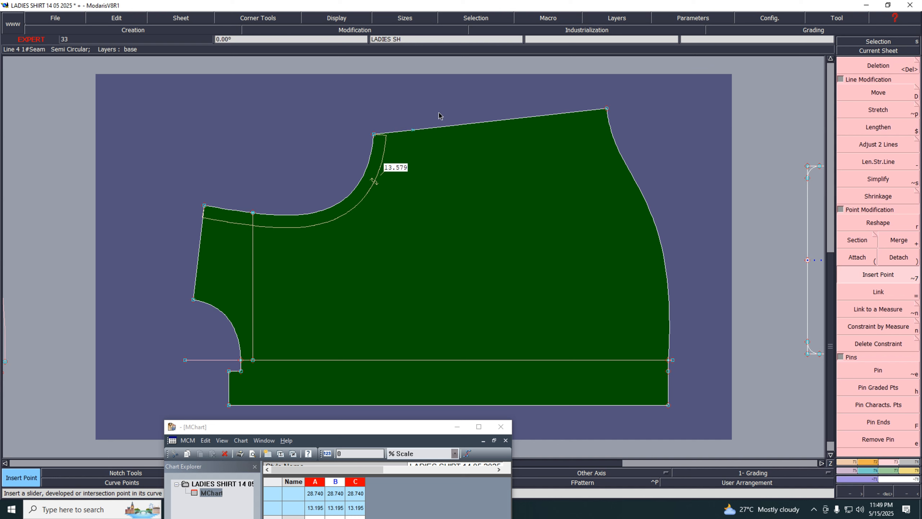
left_click(413, 131)
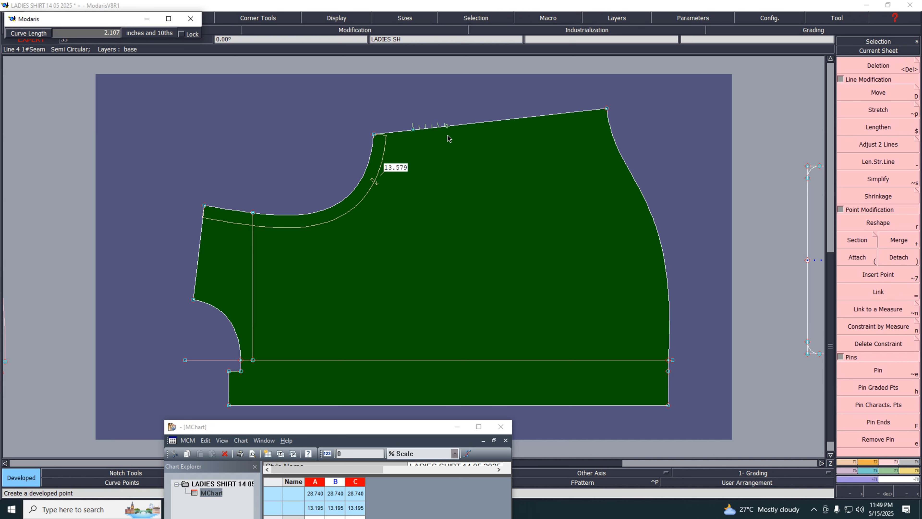
type("13.5")
key("Return")
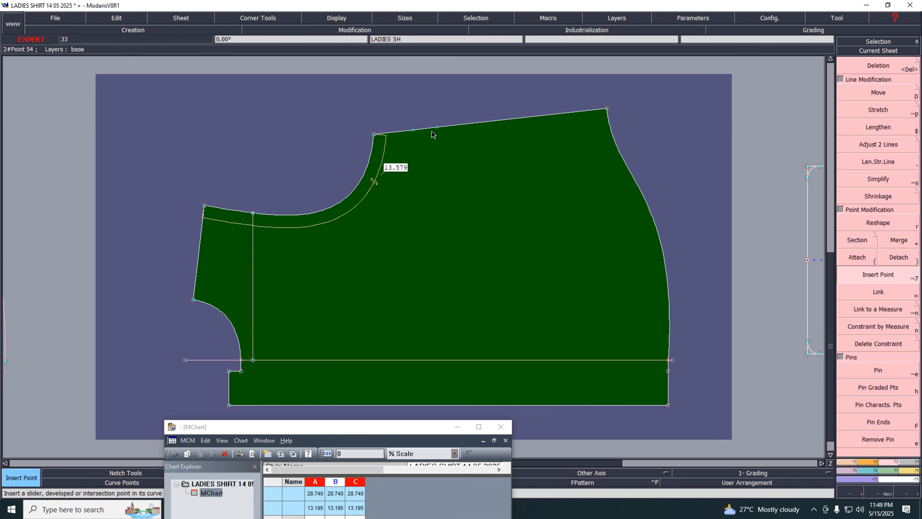
key("F1")
left_click(877, 415)
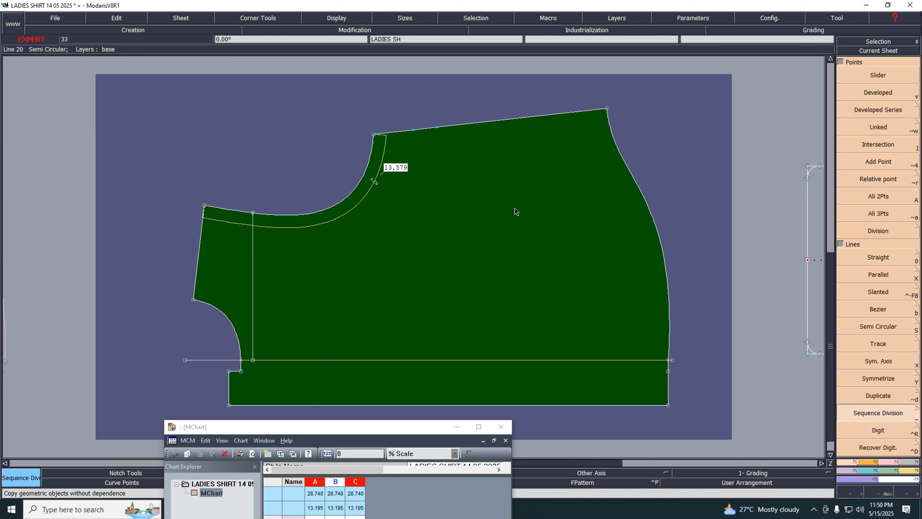
left_click(439, 132)
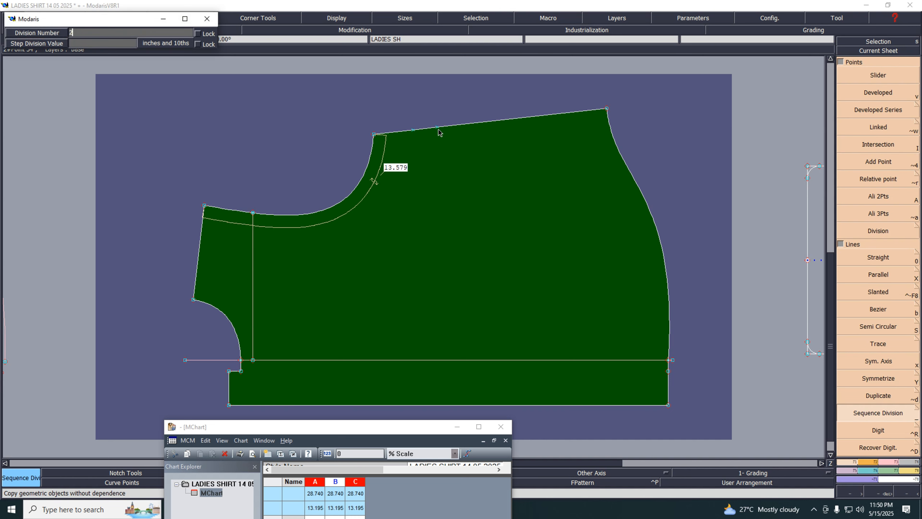
key("Return")
Insert a slider point on the shoulder line near the new developed point
key("i")
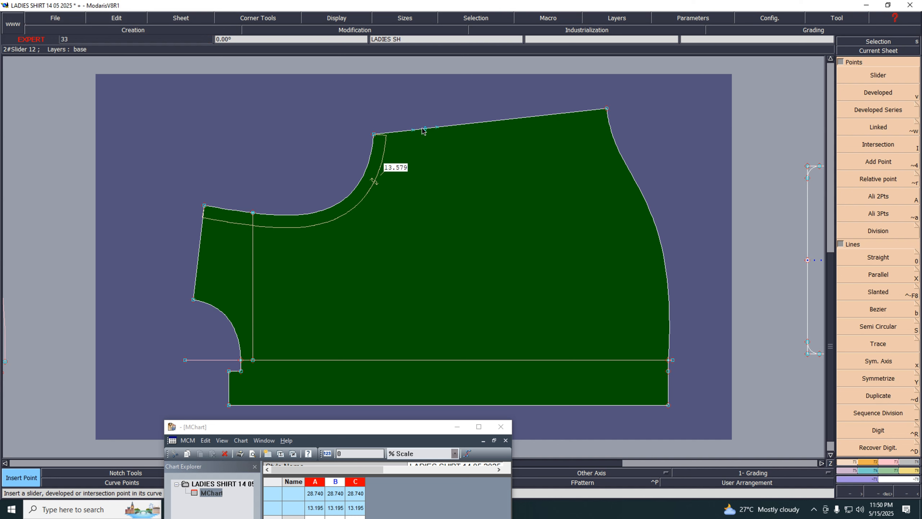
left_click(427, 131)
left_click(457, 427)
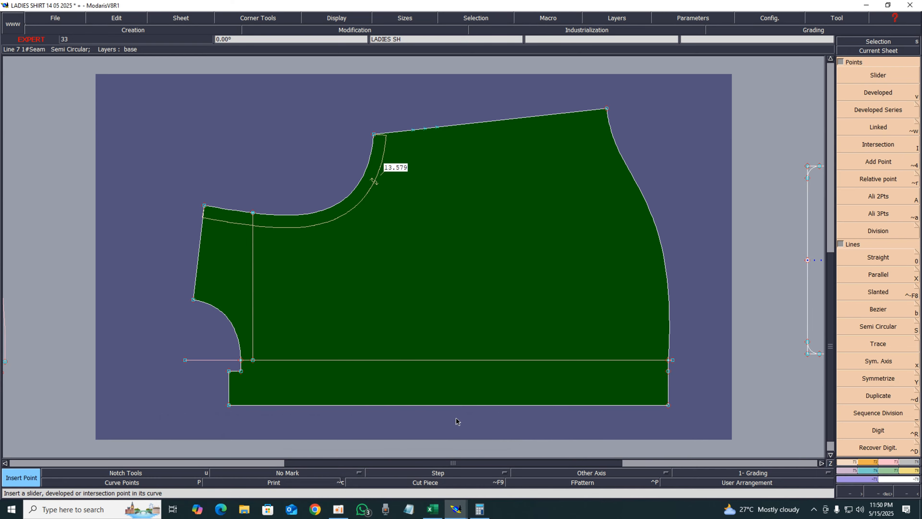
Switch to the Excel spec sheet and check the pocket and sweep width specifications
left_click(432, 509)
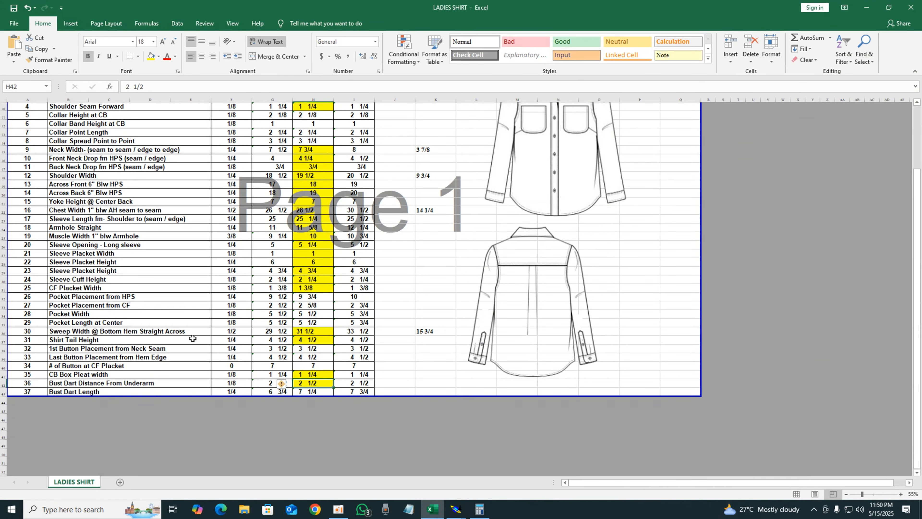
scroll(534, 265, "up", 1)
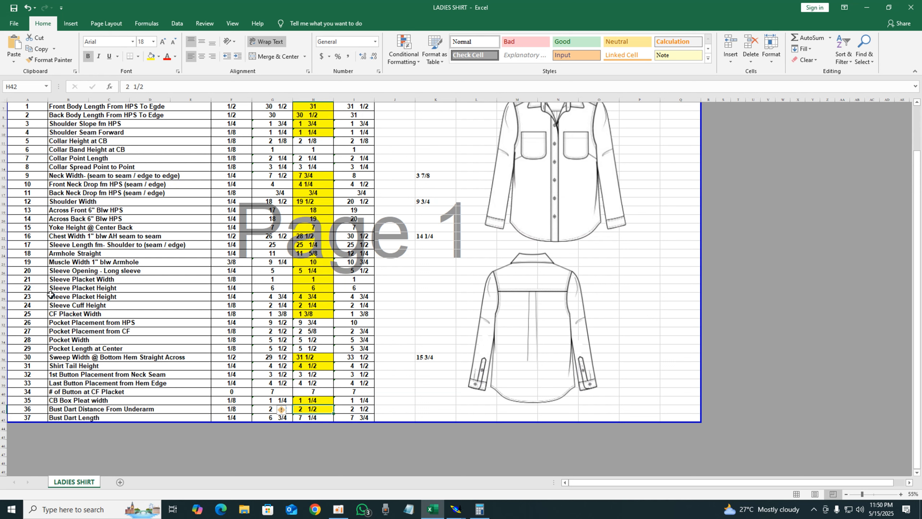
left_click(311, 342)
left_click(310, 357)
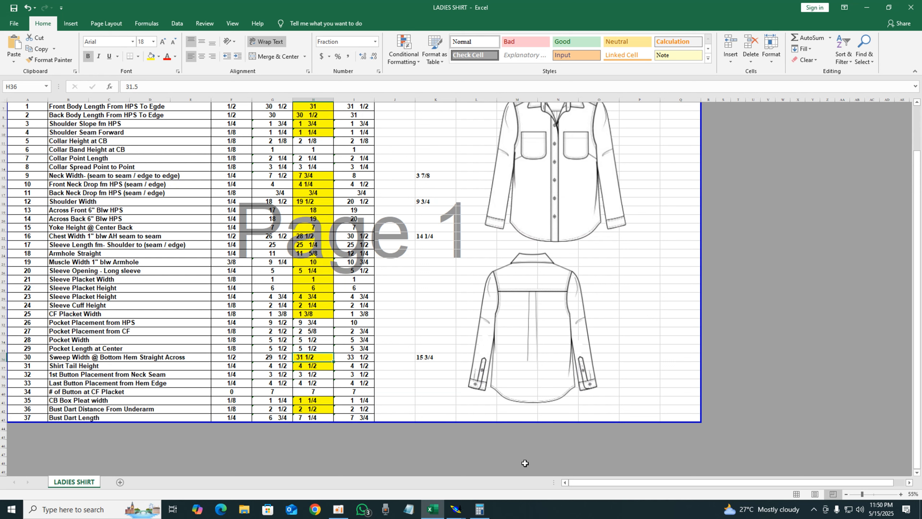
mouse_move(456, 509)
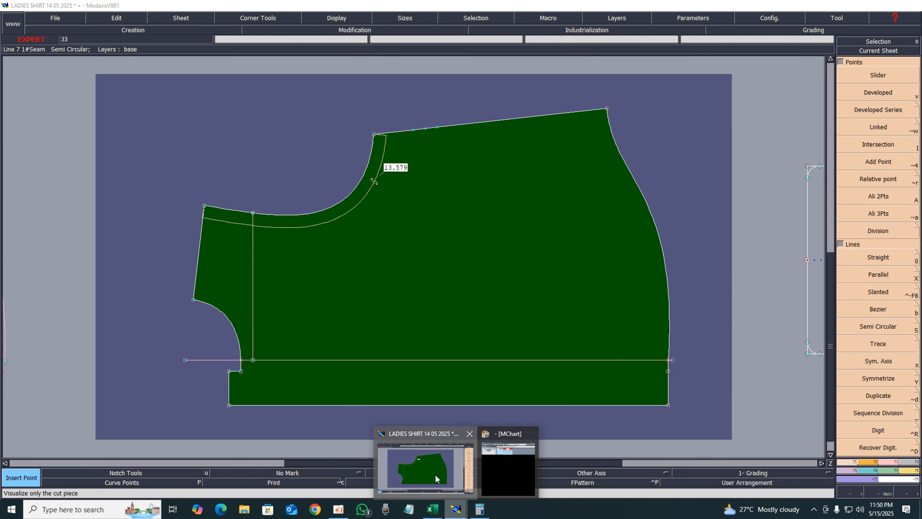
Return to the pattern and switch the length unit to cm
left_click(435, 474)
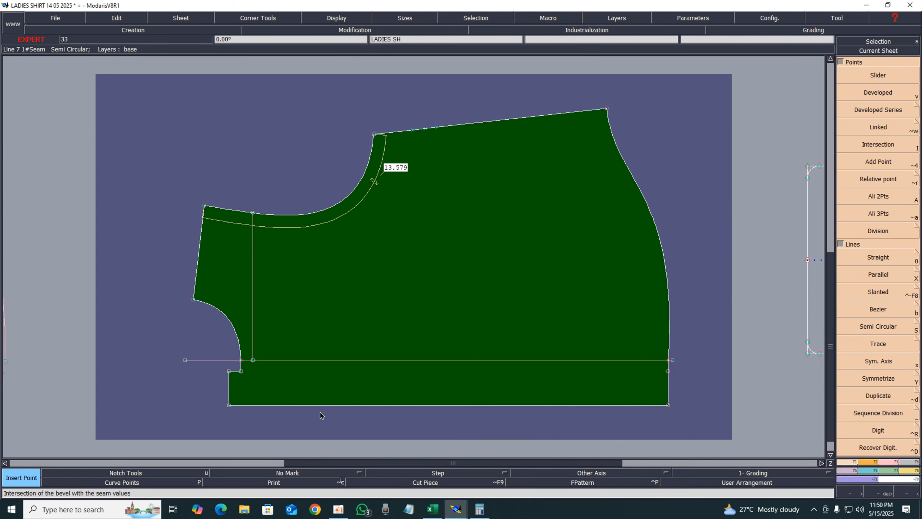
left_click(692, 19)
mouse_move(673, 107)
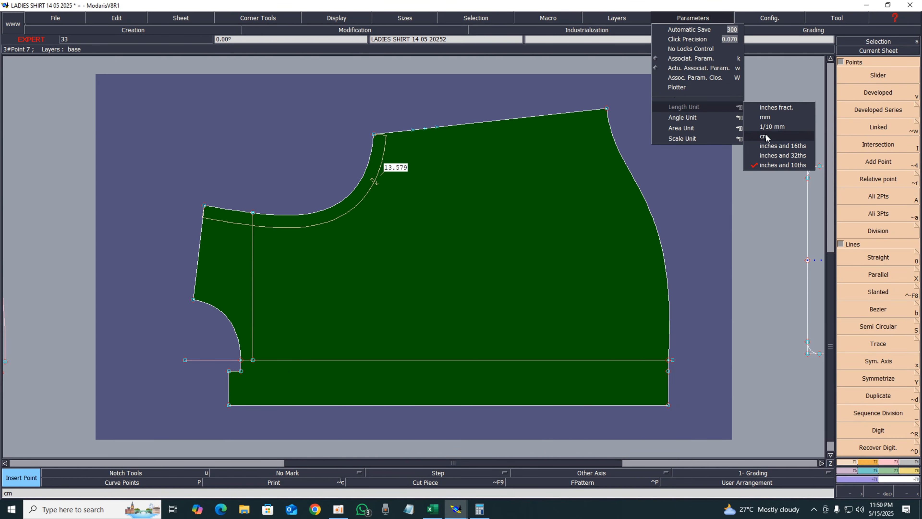
left_click(766, 129)
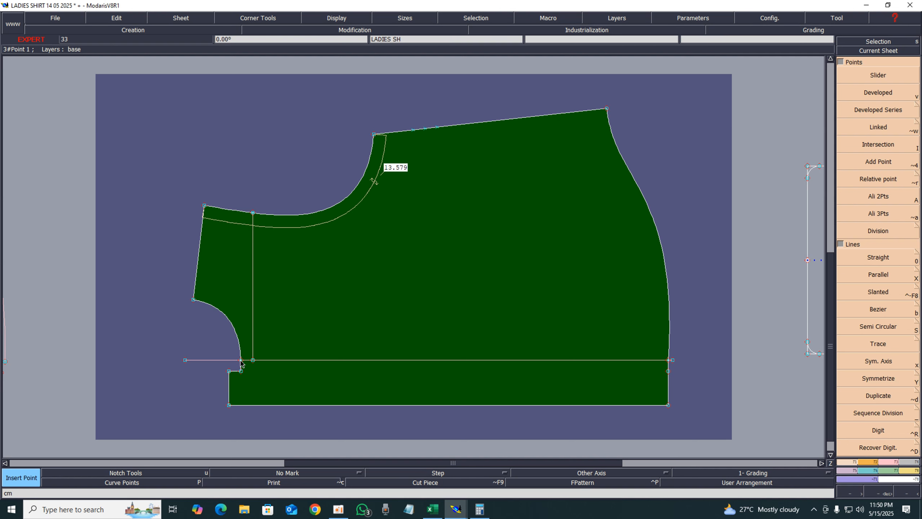
Measure the distance from the armhole base point to a point inside the front body
key("l")
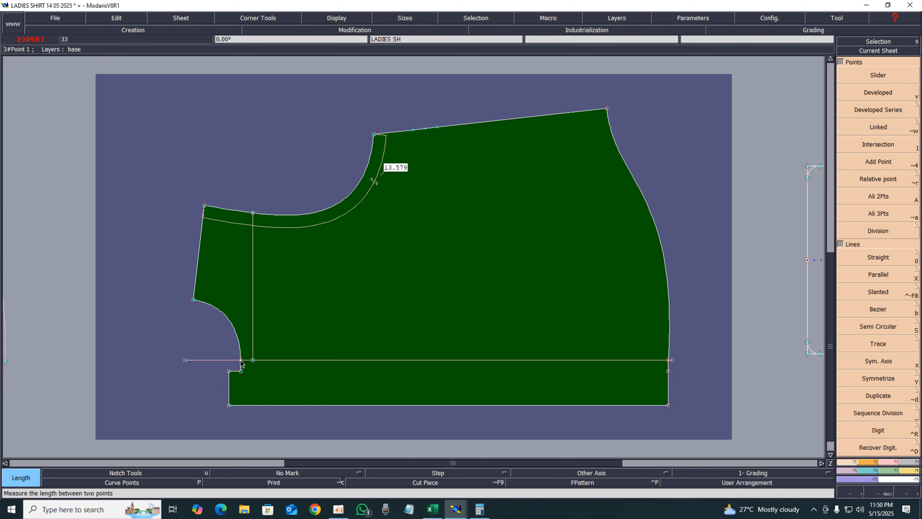
left_click(241, 360)
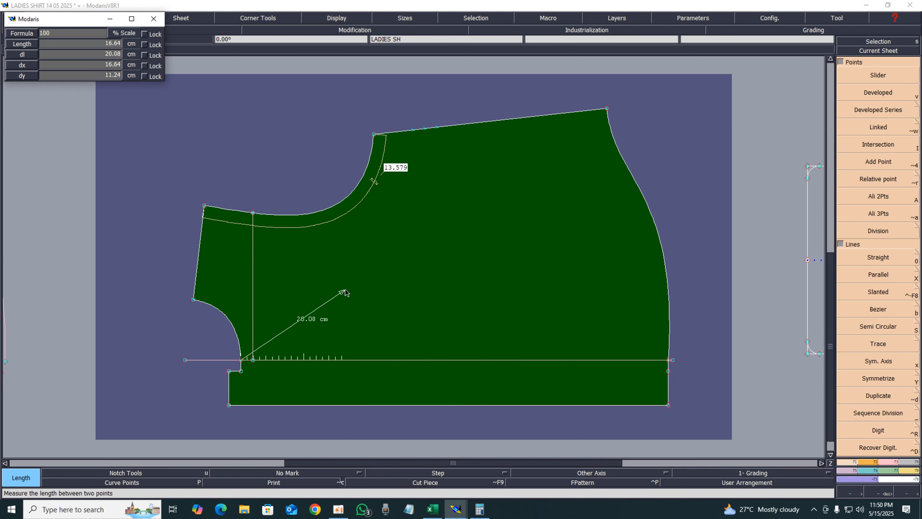
left_click(386, 275)
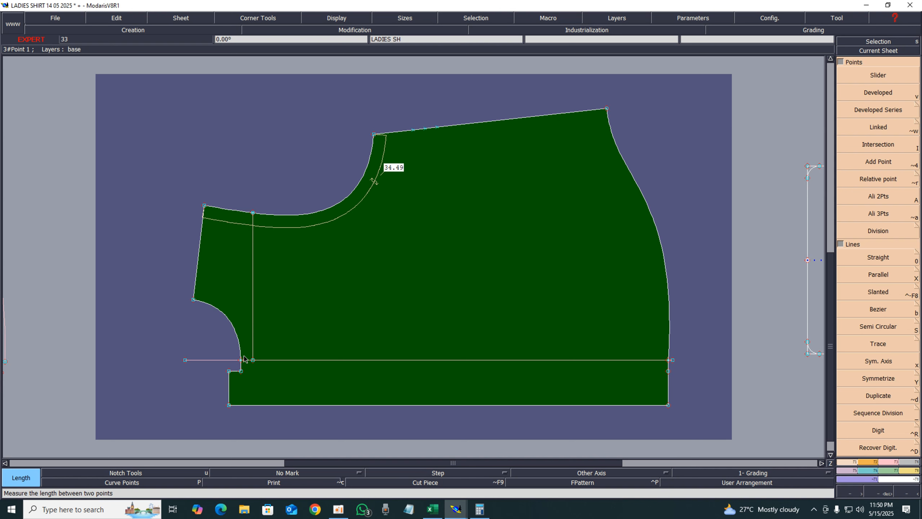
Draw a Bezier line from the shoulder slider point down into the body and across to the armhole corner, and add a length measure on it
key("b")
left_click(425, 128)
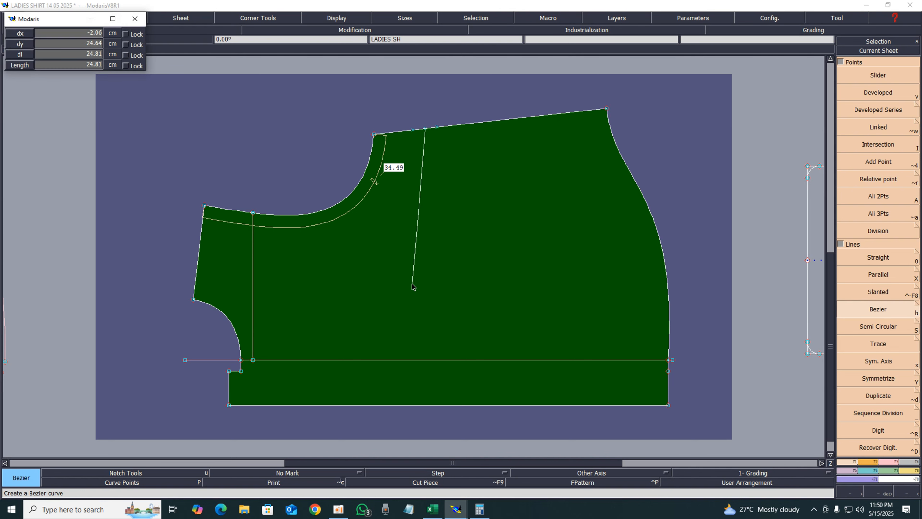
left_click(396, 269)
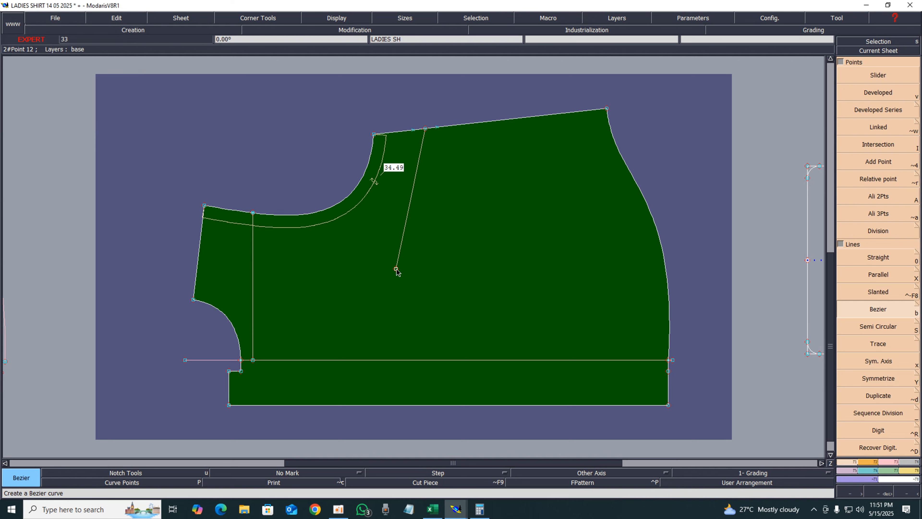
left_click(193, 300)
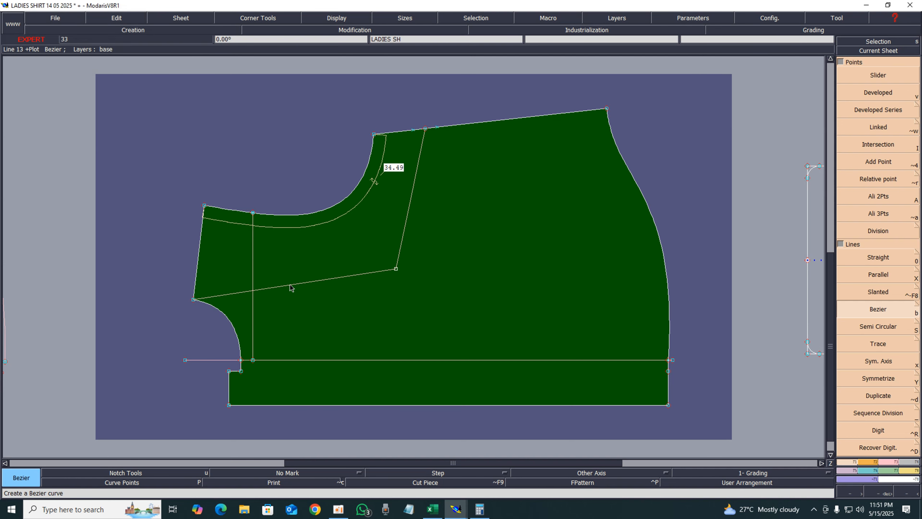
key("l")
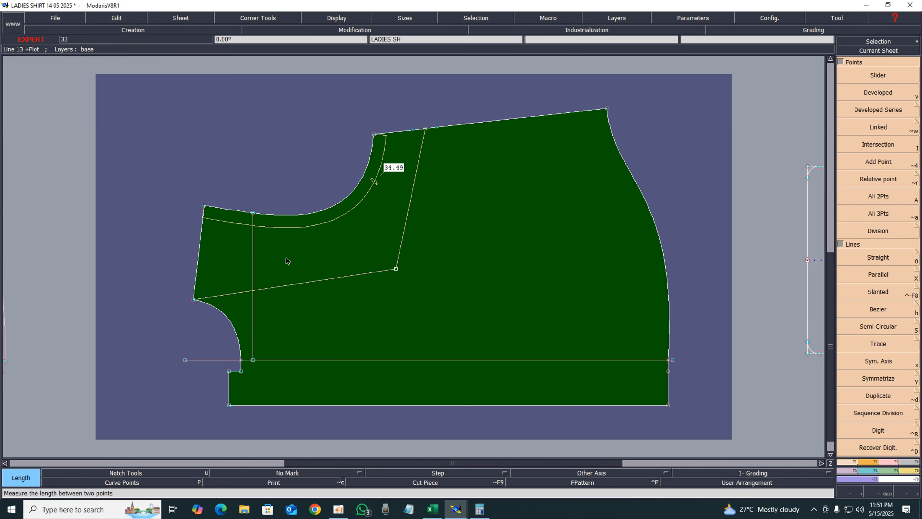
left_click(300, 283)
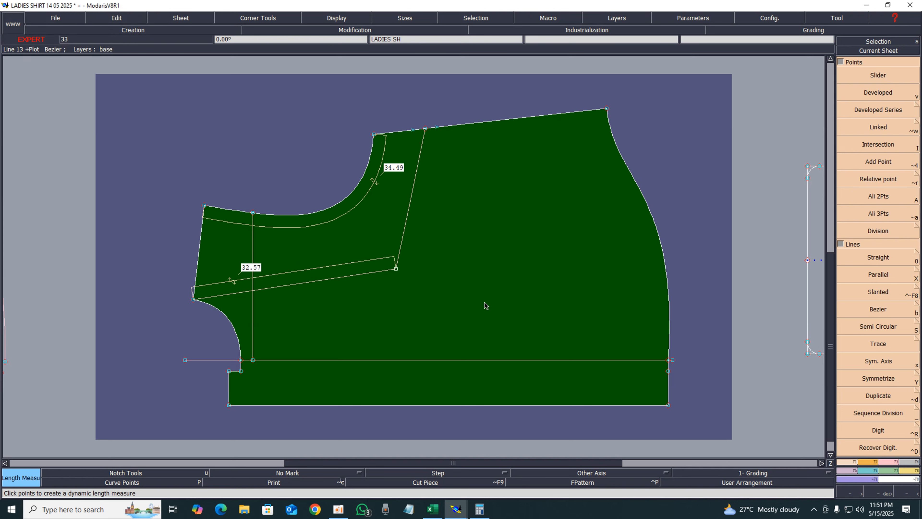
Check the Bust Dart Length specification in the Excel spec sheet
left_click(480, 509)
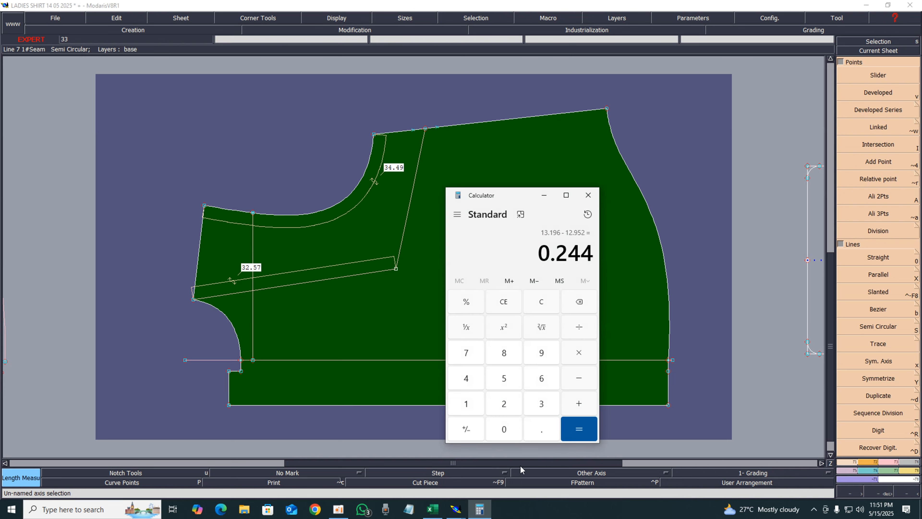
left_click(589, 195)
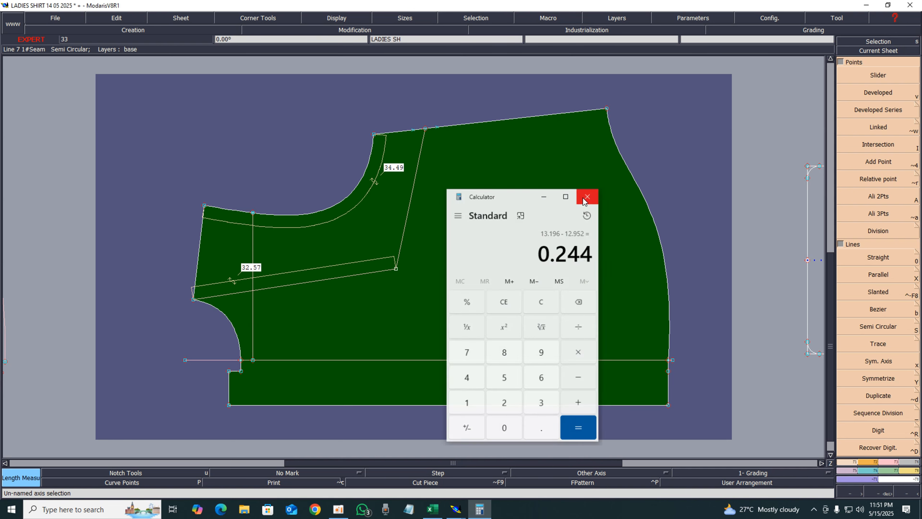
left_click(432, 509)
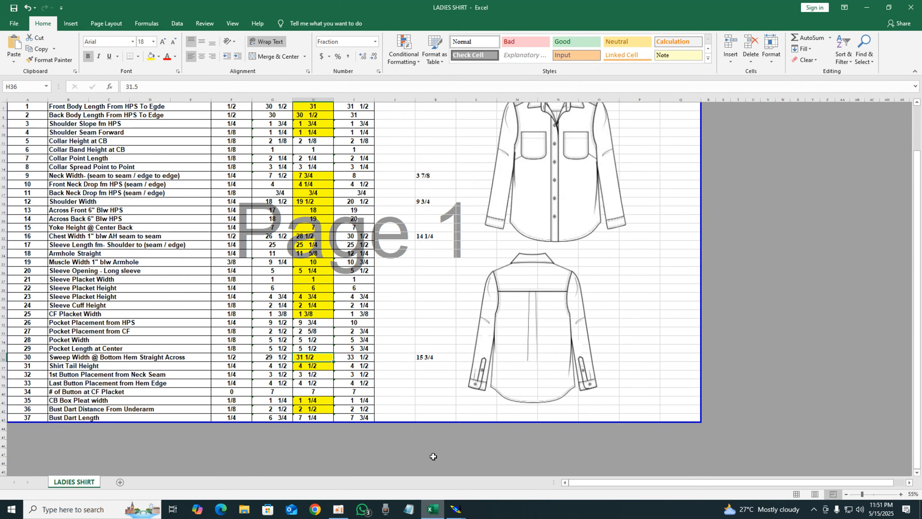
left_click(314, 417)
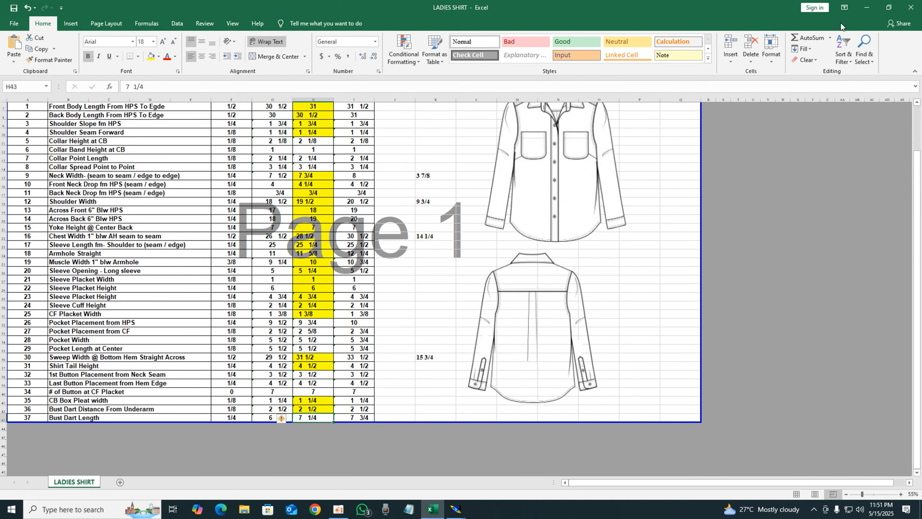
left_click(864, 6)
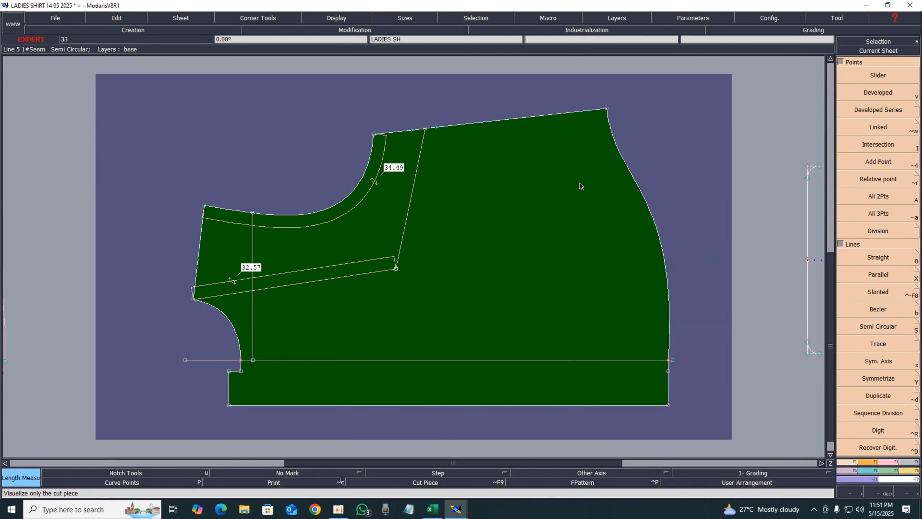
Switch the length unit back to inches and 10ths and add a length measure on the line beside the shoulder line
left_click(701, 18)
mouse_move(679, 105)
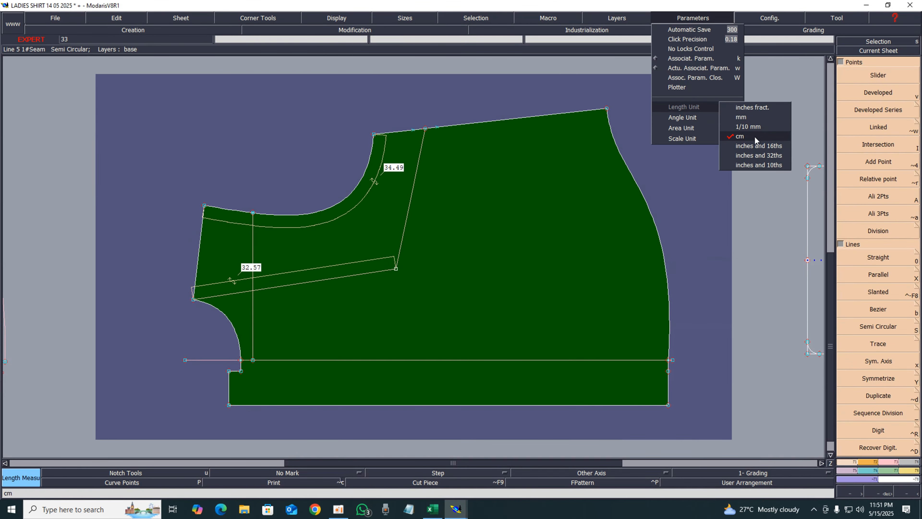
left_click(751, 165)
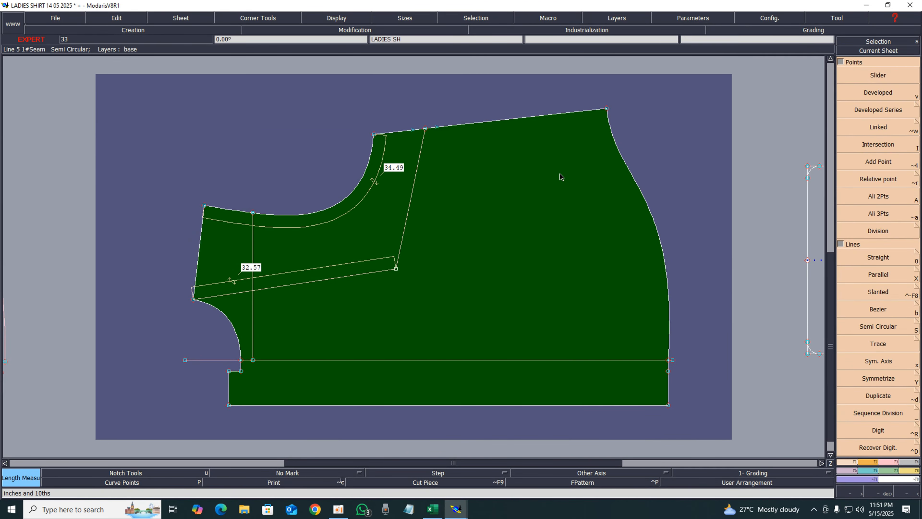
left_click(413, 190)
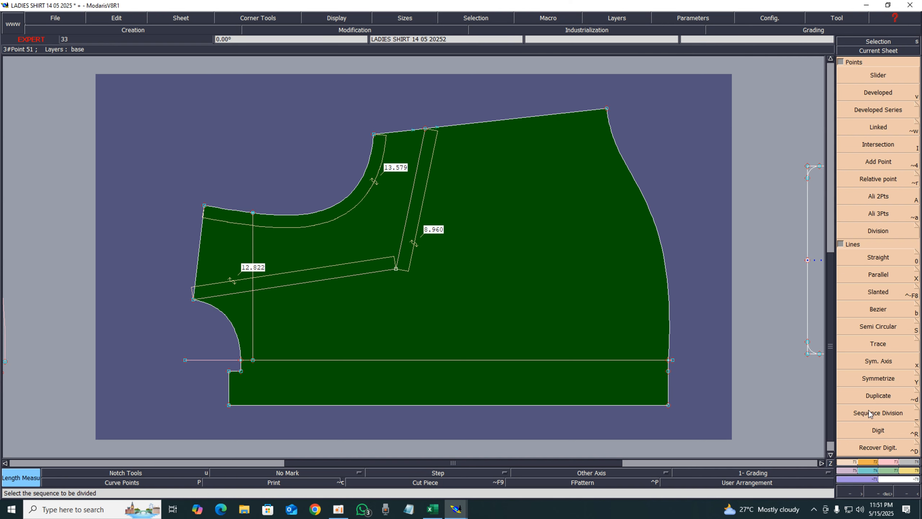
Pin the graded points of the dart point where the new lines meet
left_click(885, 462)
left_click(888, 375)
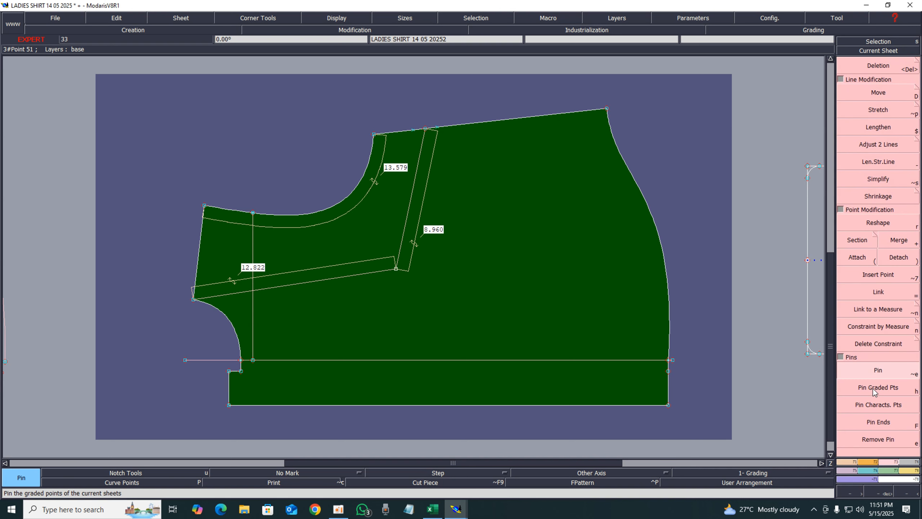
left_click(396, 269)
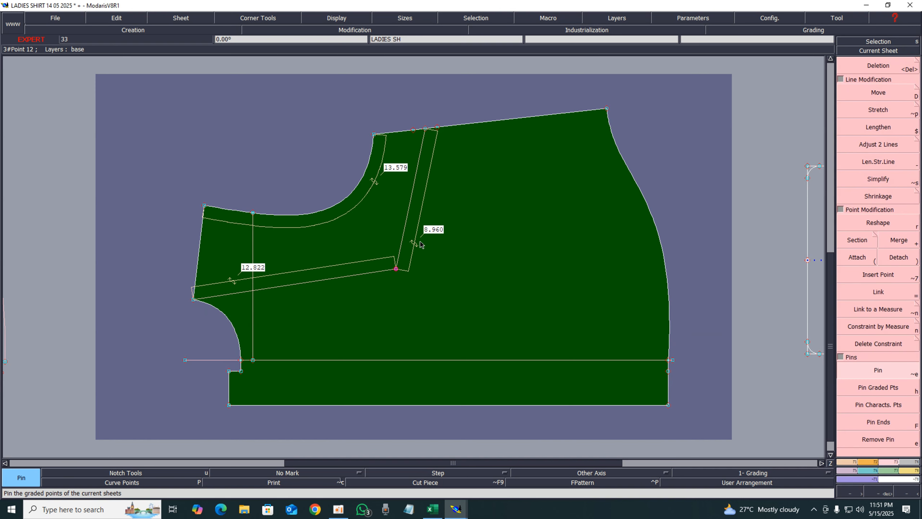
Move the pinned dart point up and slightly toward the shoulder
left_click(897, 98)
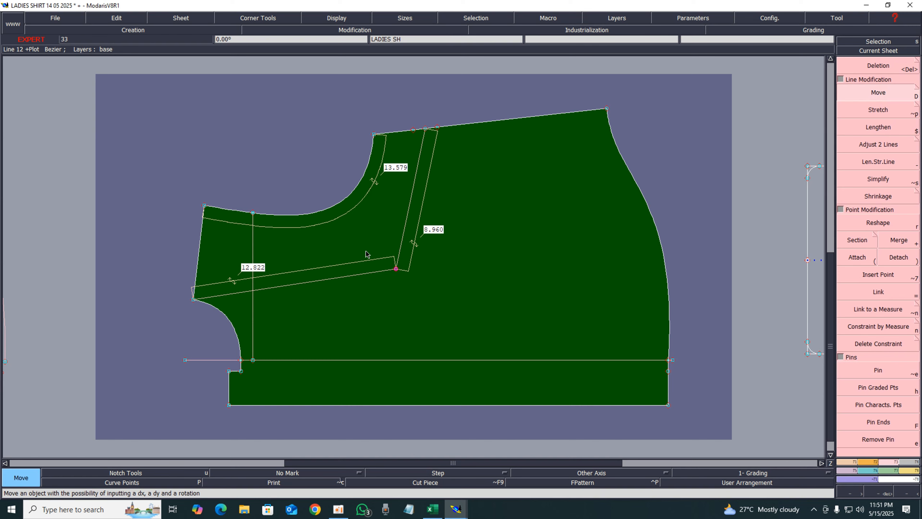
left_click(396, 270)
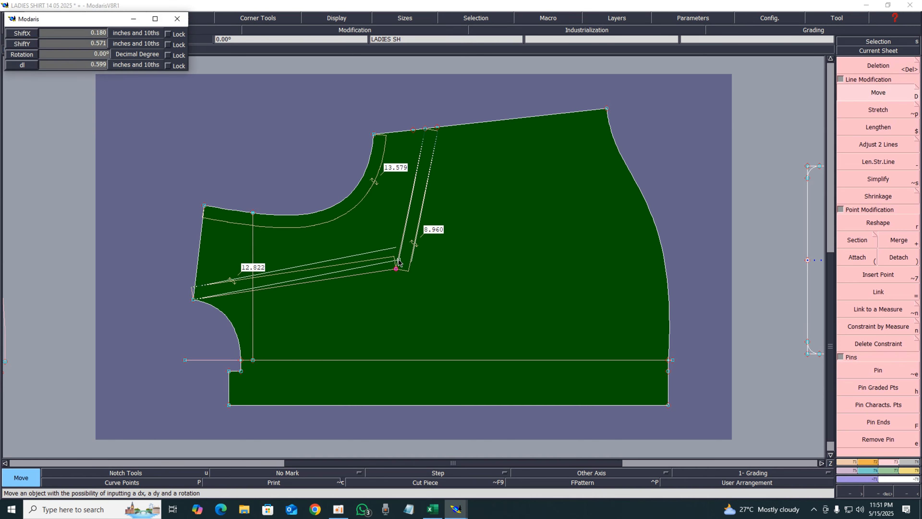
left_click(398, 259)
left_click(399, 258)
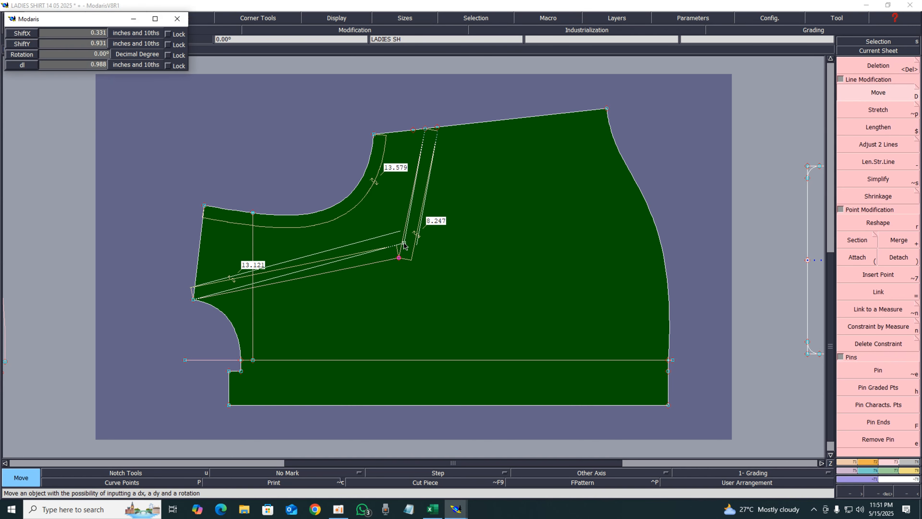
left_click(404, 243)
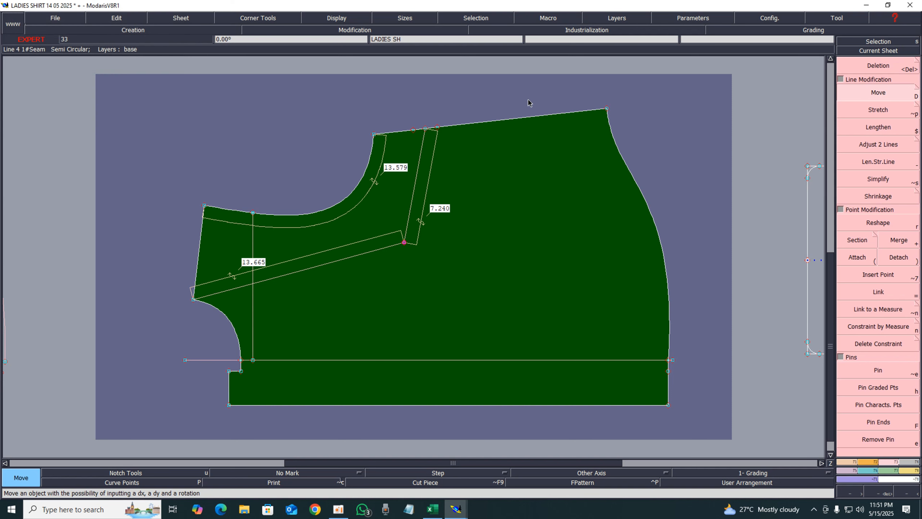
Delete the line running to the armhole corner and the offset line beside the shoulder-to-dart line
key("Delete")
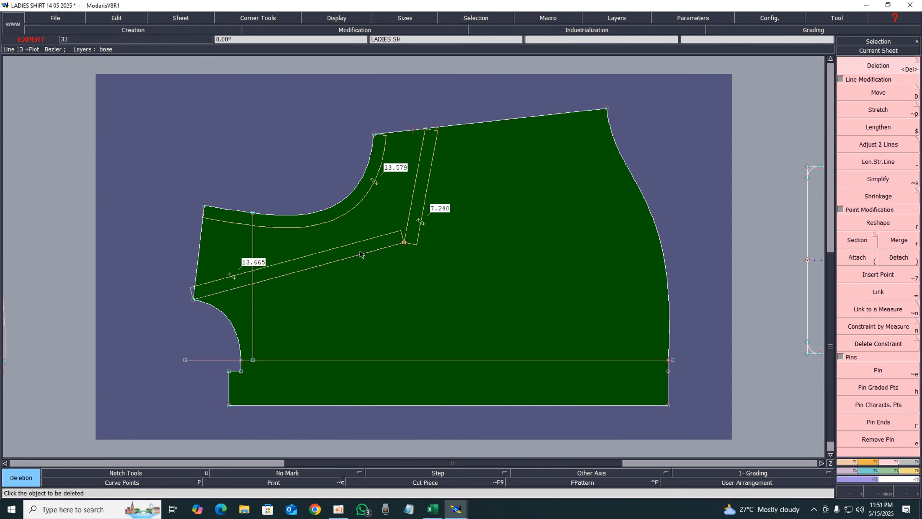
left_click(321, 252)
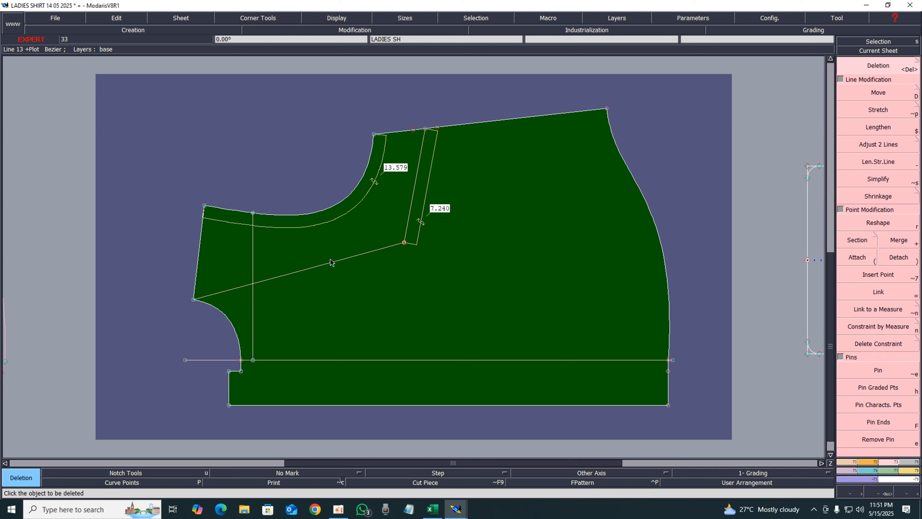
left_click(333, 262)
left_click(415, 241)
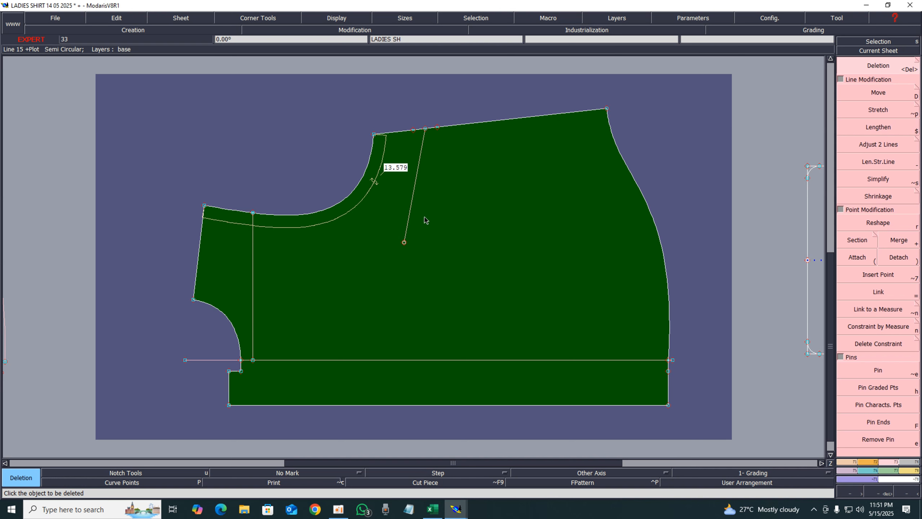
Draw two Bezier lines from the shoulder points on either side down to the dart point
key("z")
left_click_drag(298, 98, 541, 278)
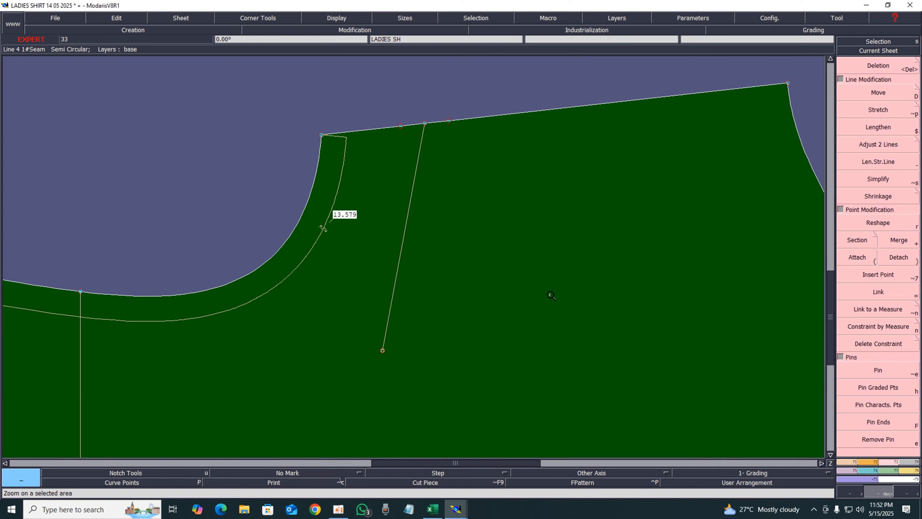
key("c")
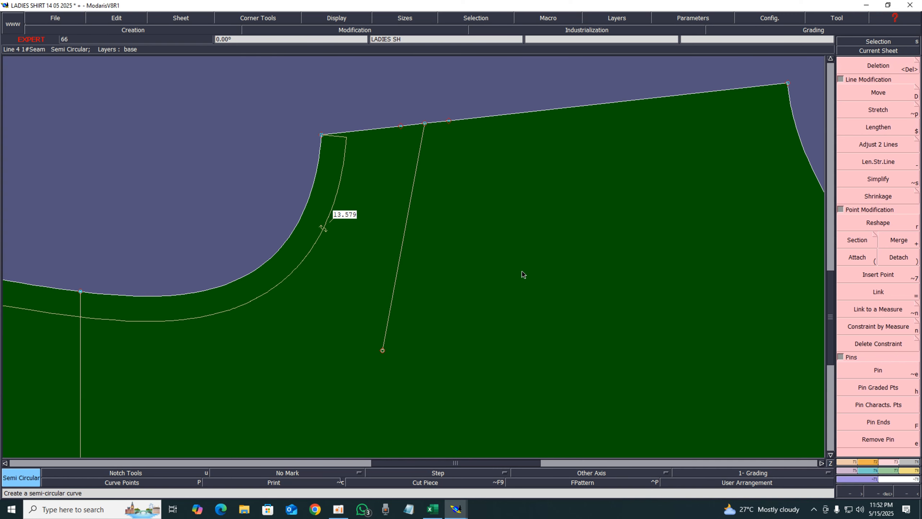
key("3")
key("b")
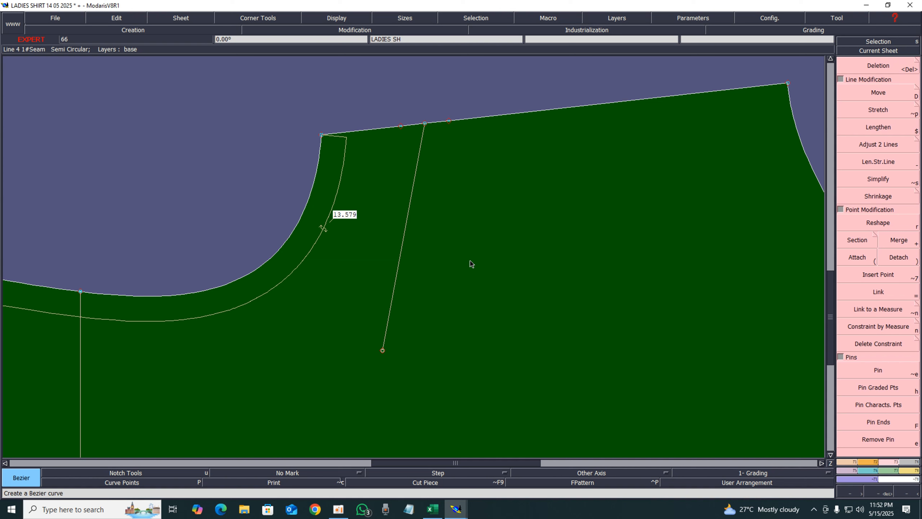
left_click(402, 126)
left_click(382, 350)
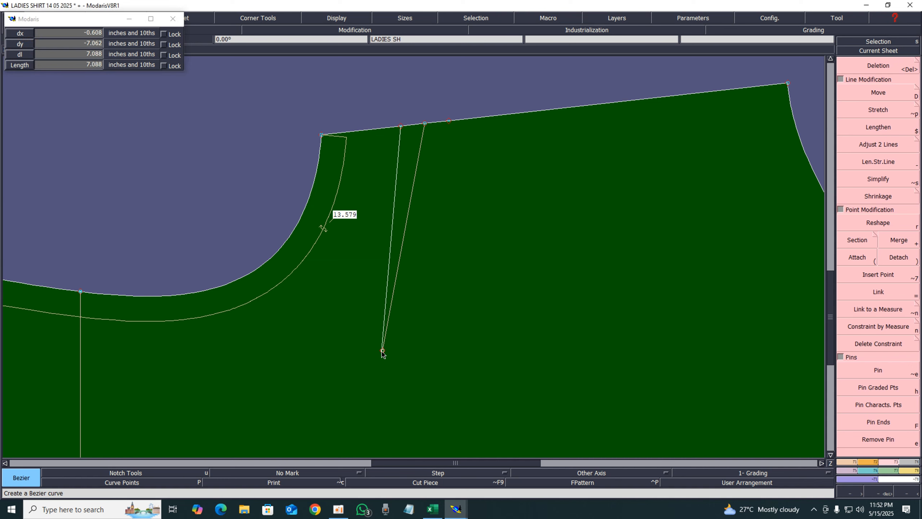
left_click(449, 121)
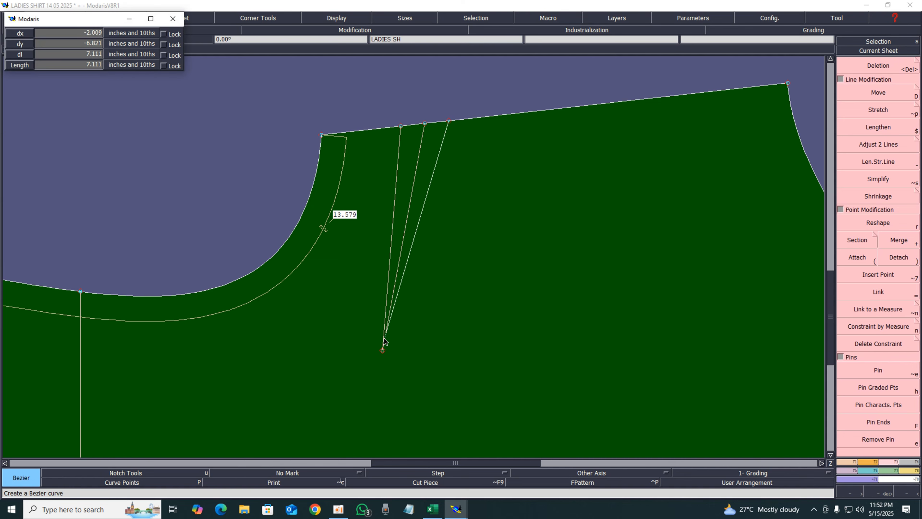
left_click(382, 351)
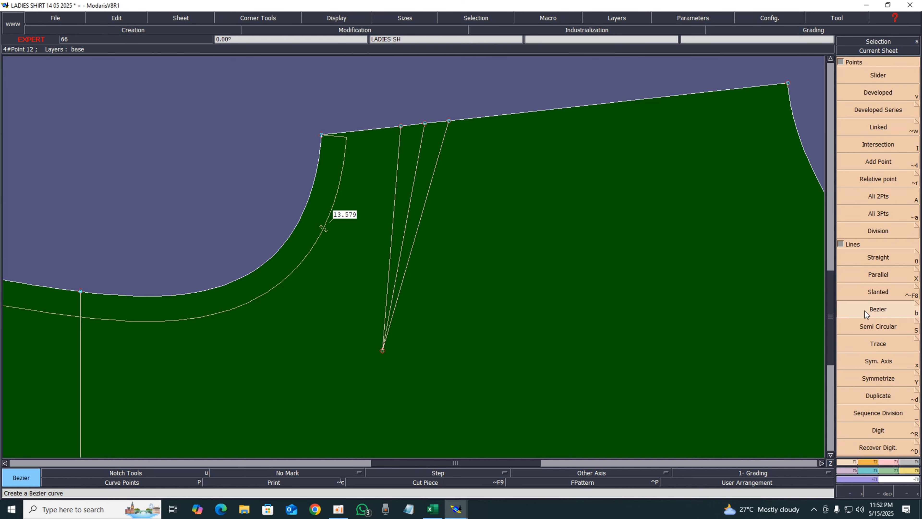
Create a symmetry axis along the dart's right leg and mirror the left dart leg across it
left_click(916, 273)
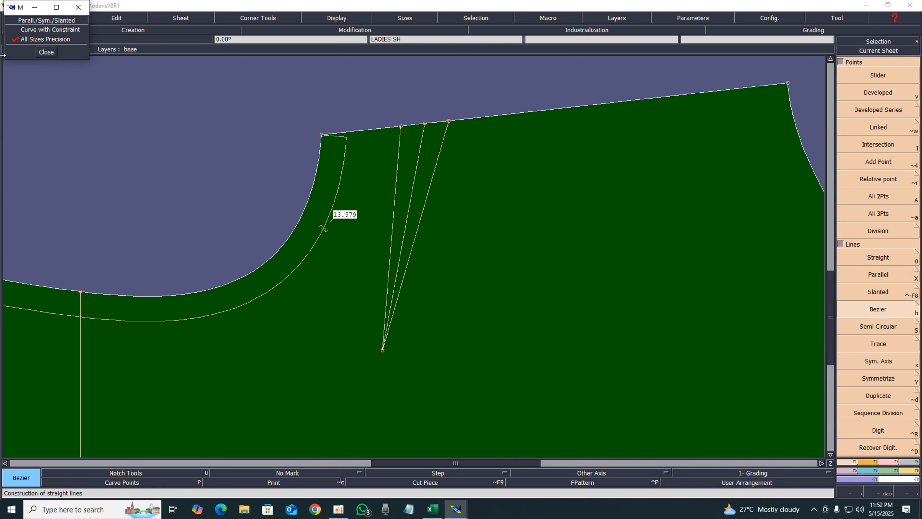
left_click(44, 54)
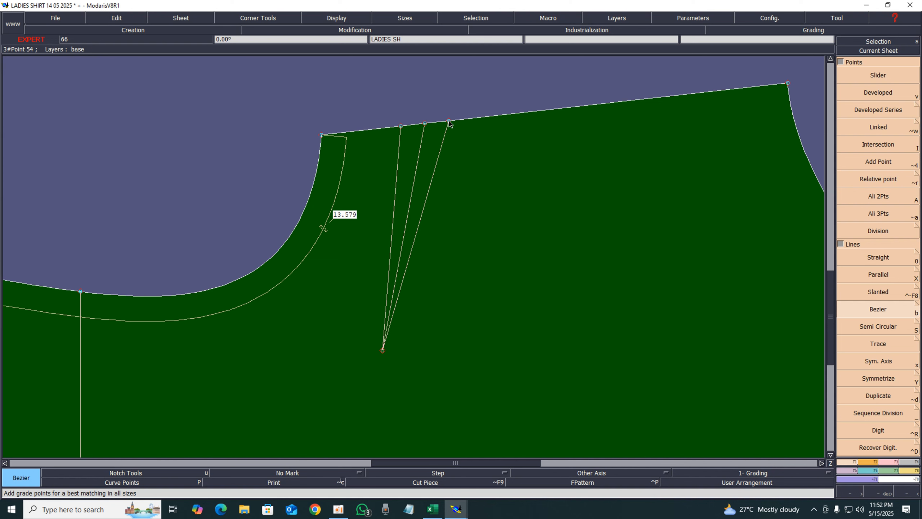
key("x")
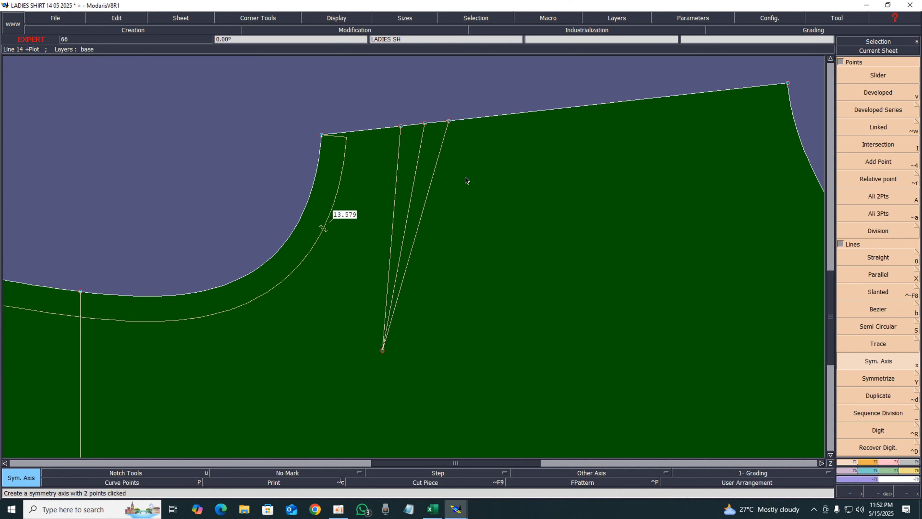
left_click(417, 229)
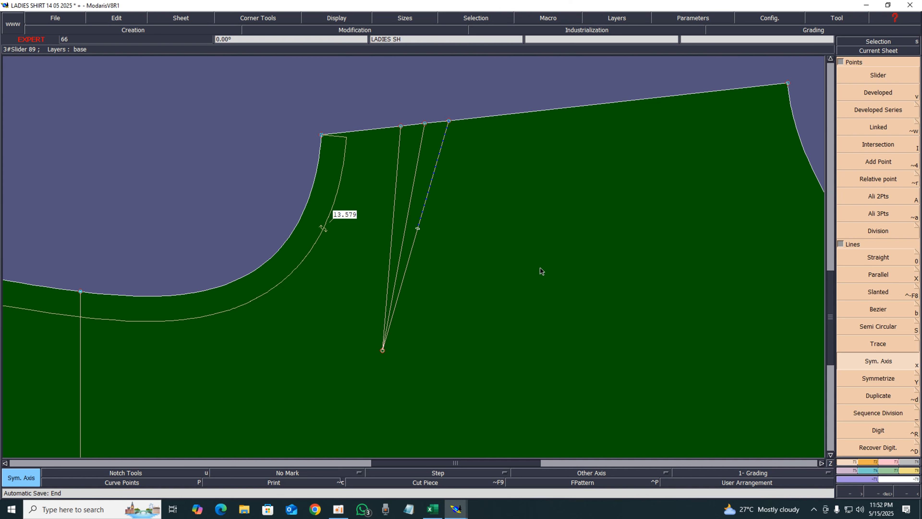
left_click(878, 378)
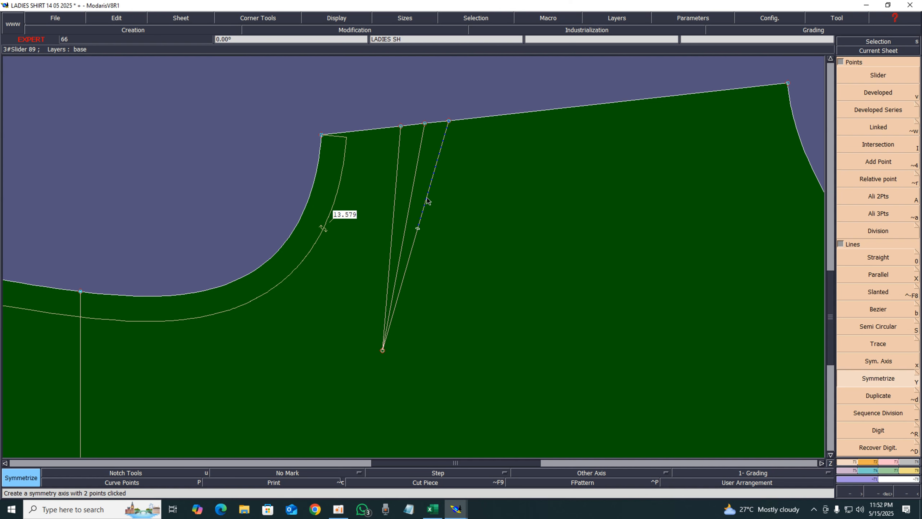
left_click(418, 159)
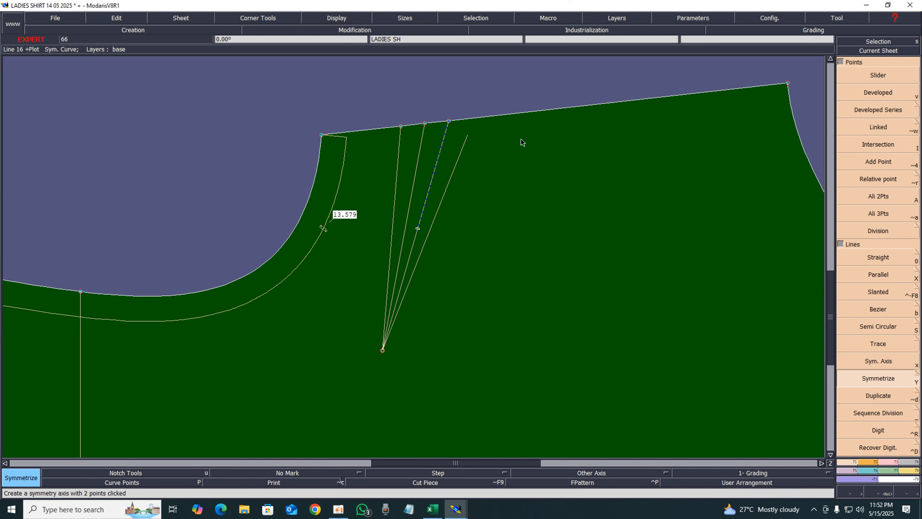
key("Return")
left_click(561, 281)
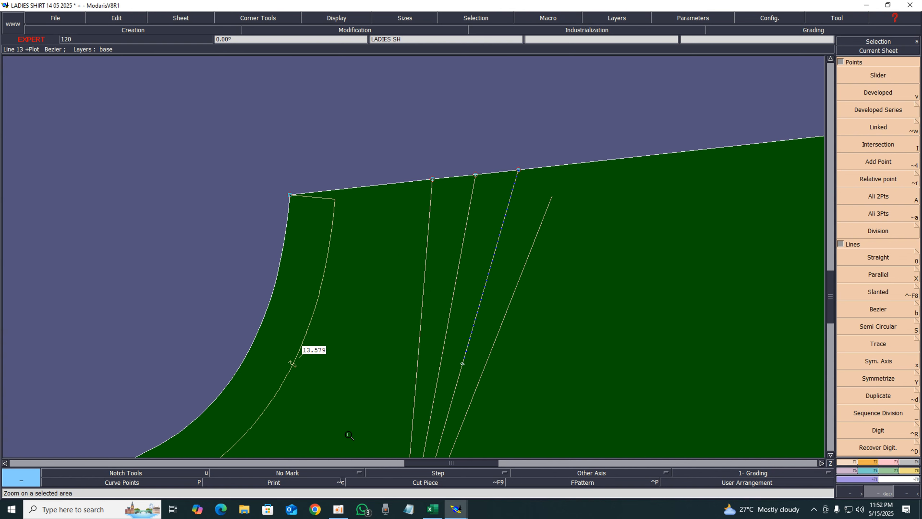
Raise the dart's center shoulder point about 0.57 in above the shoulder line to form the dart cap
left_click(315, 486)
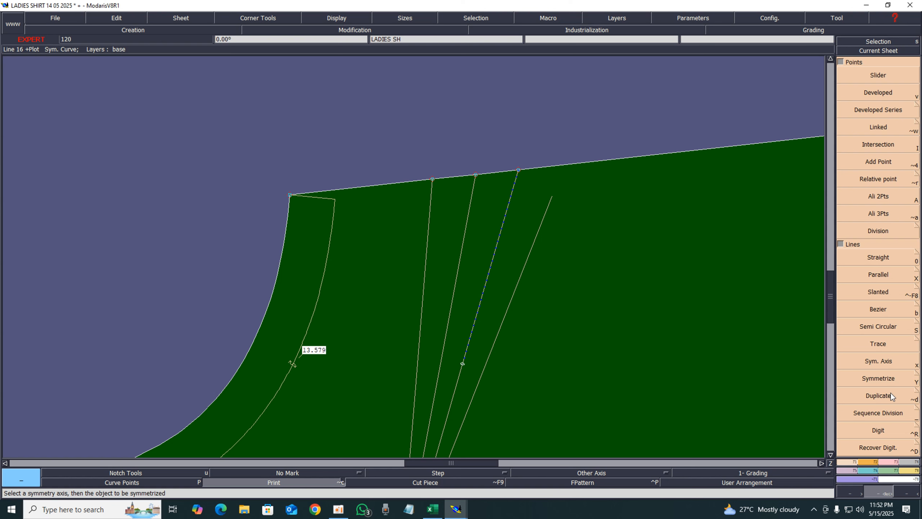
left_click(895, 462)
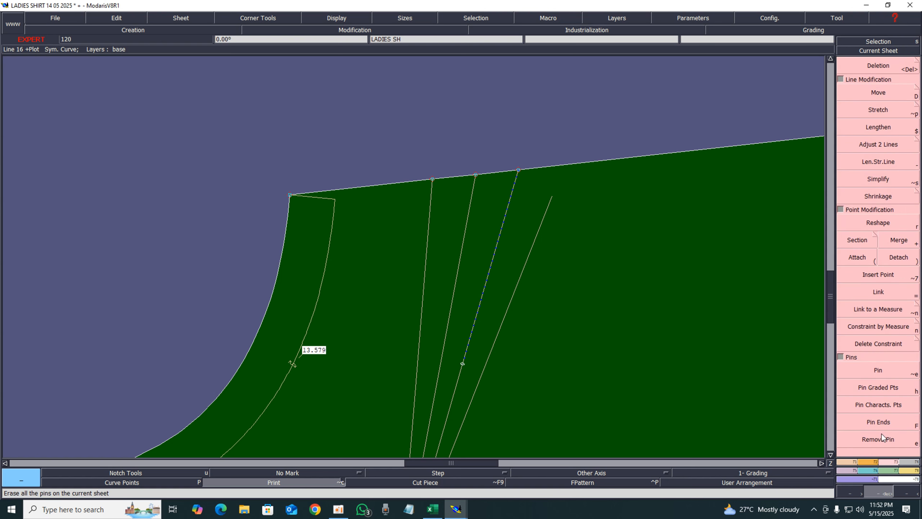
left_click(886, 371)
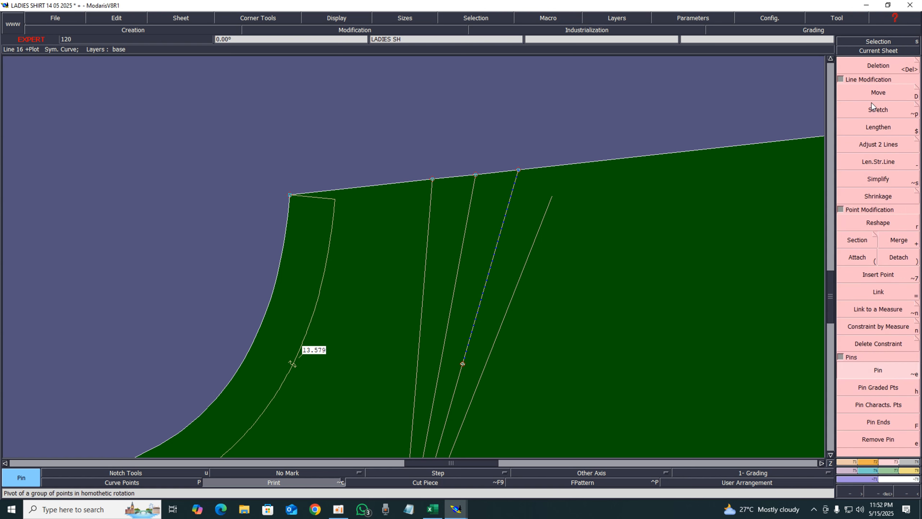
left_click(873, 95)
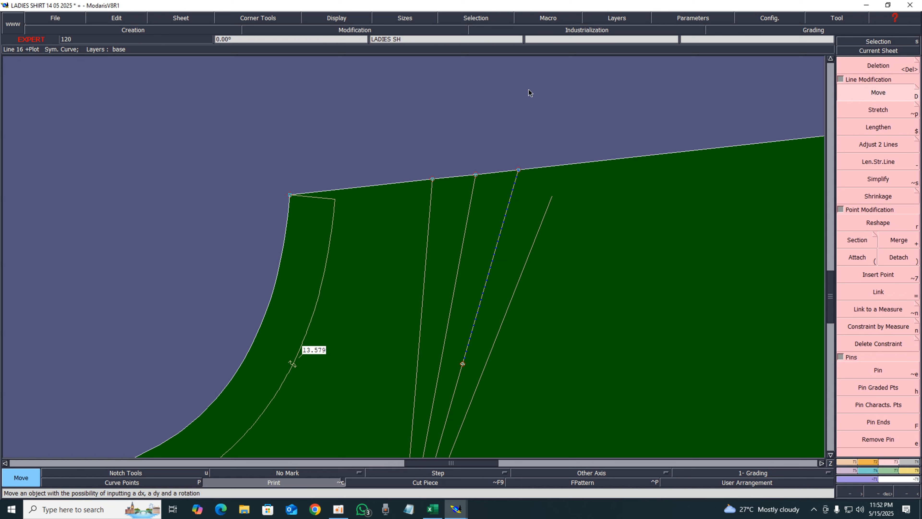
left_click(476, 175)
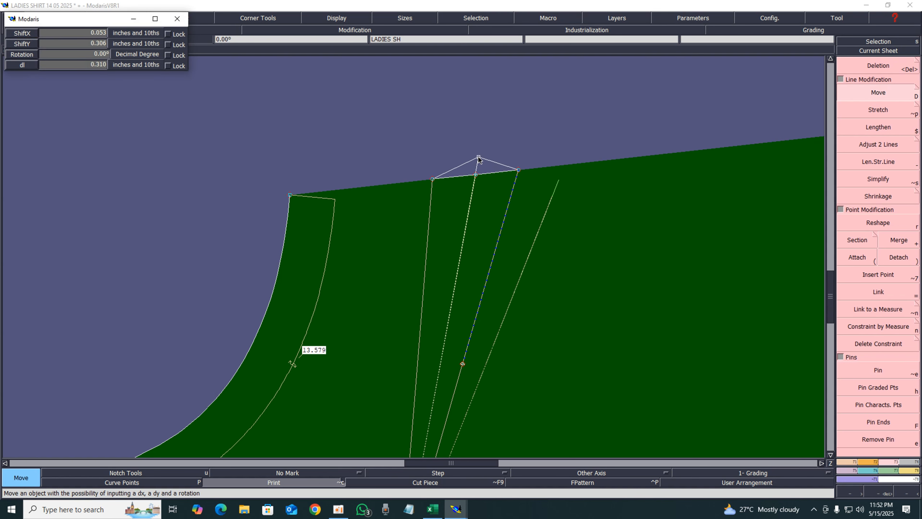
left_click(481, 153)
left_click(481, 153)
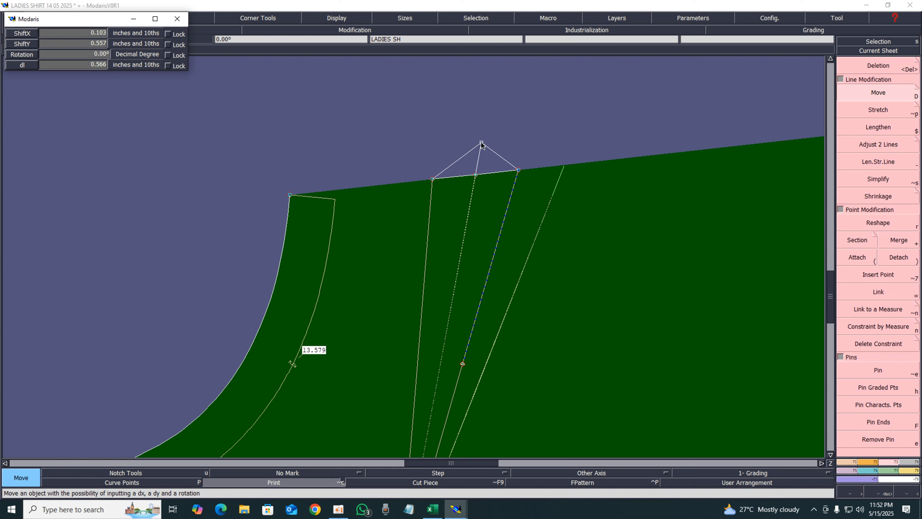
left_click(481, 143)
left_click(482, 143)
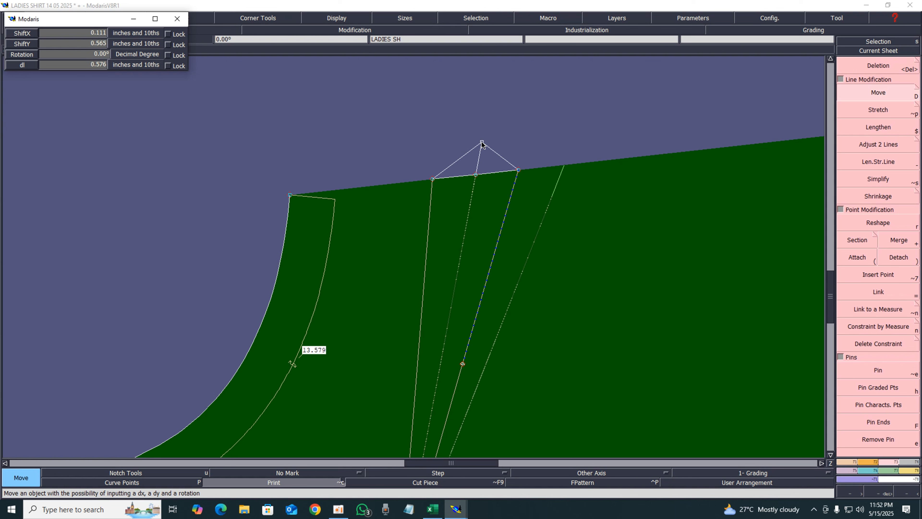
left_click(482, 144)
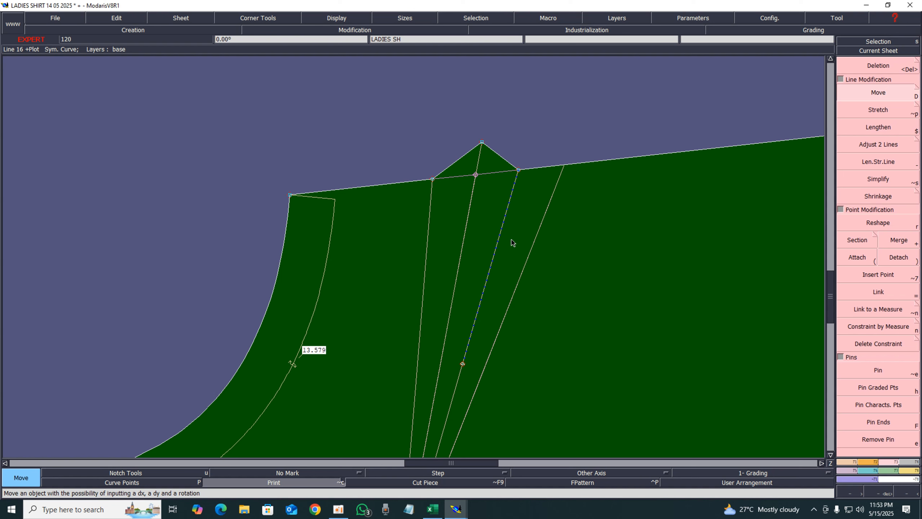
Create a symmetry axis along the dart's center line from the raised peak point
key("Home")
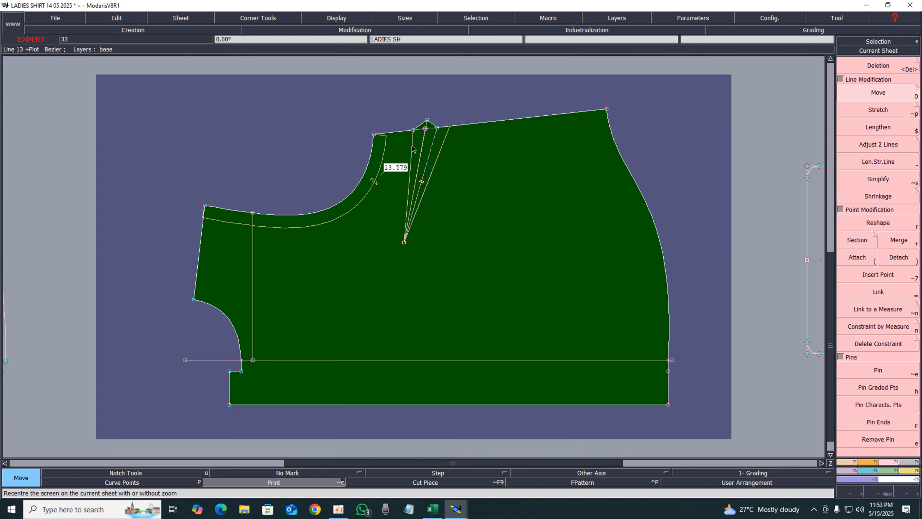
key("Return")
left_click_drag(341, 101, 576, 276)
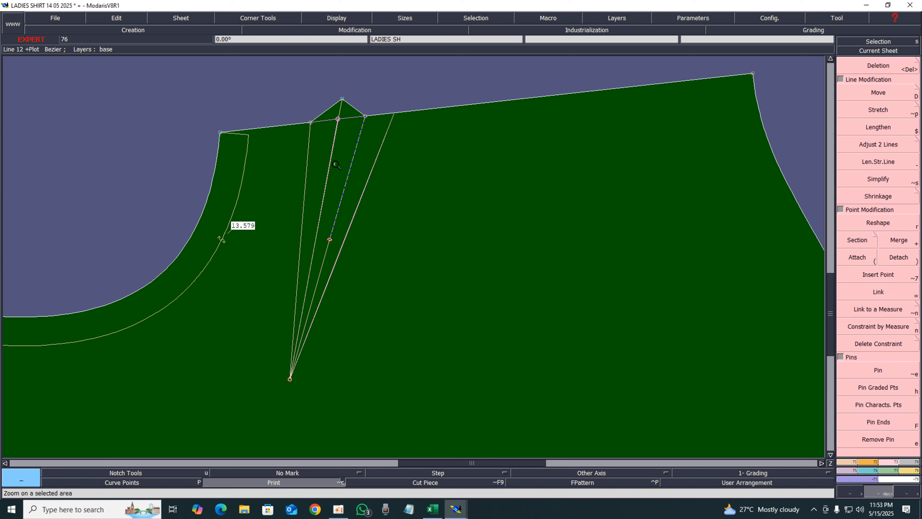
right_click(364, 186)
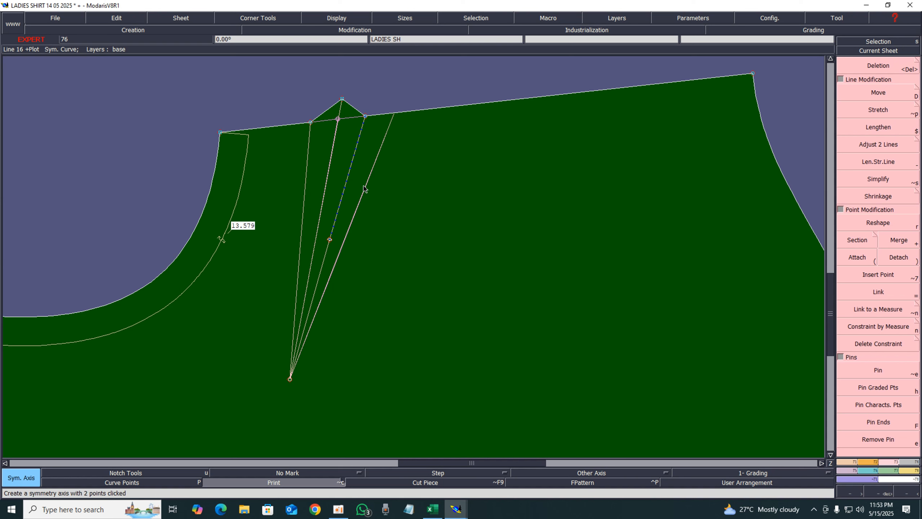
left_click(342, 99)
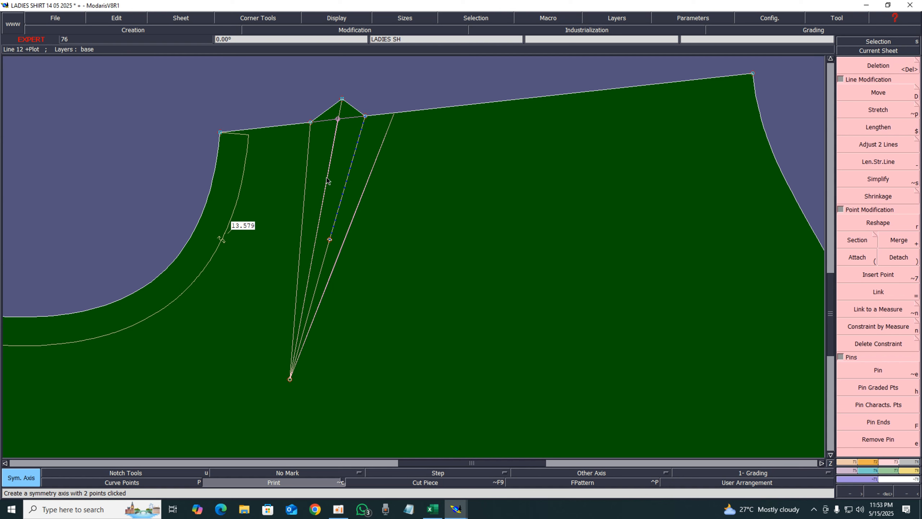
left_click(322, 210)
key("shift+x")
left_click(304, 188)
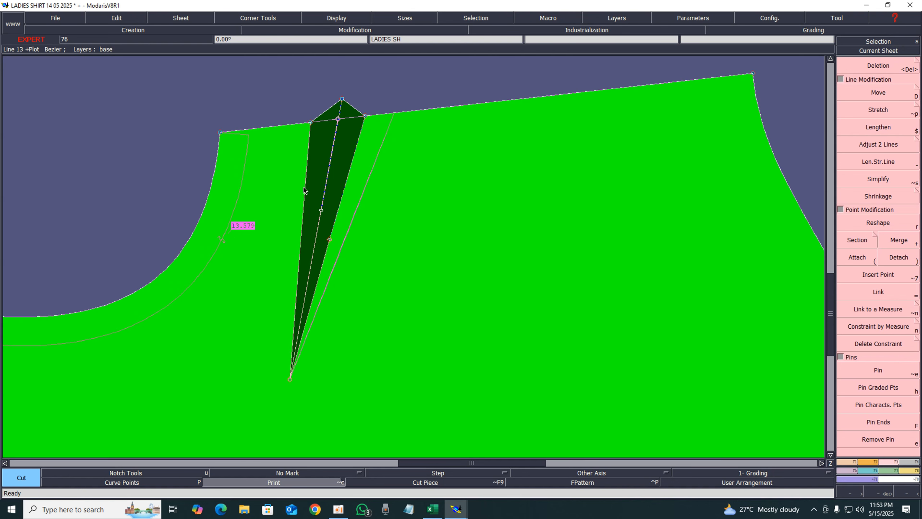
right_click(304, 188)
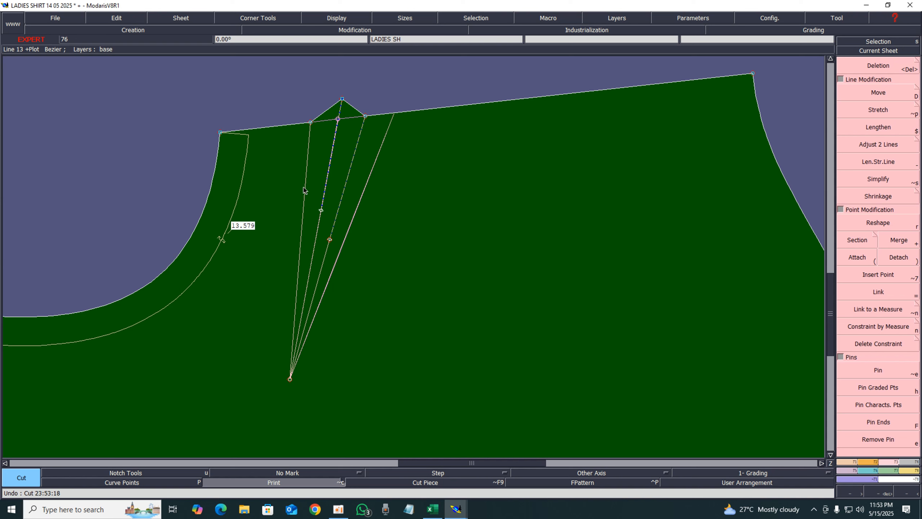
Move the dart's left shoulder point up about 0.44 in toward the peak to straighten the shoulder line
key("shift+s")
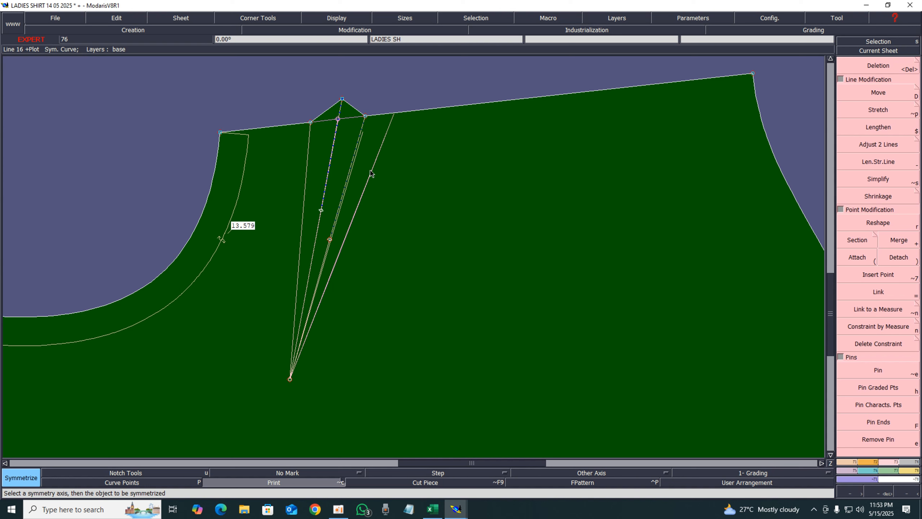
left_click(871, 295)
left_click(864, 366)
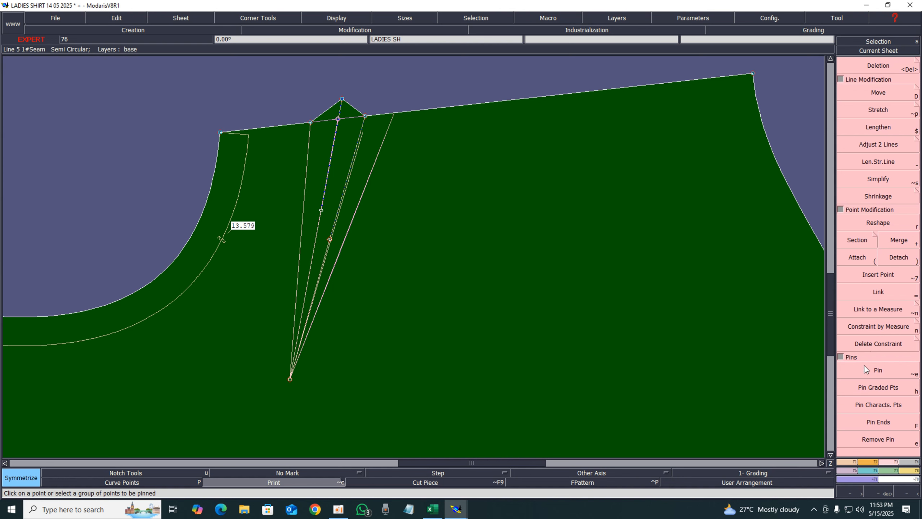
left_click(884, 375)
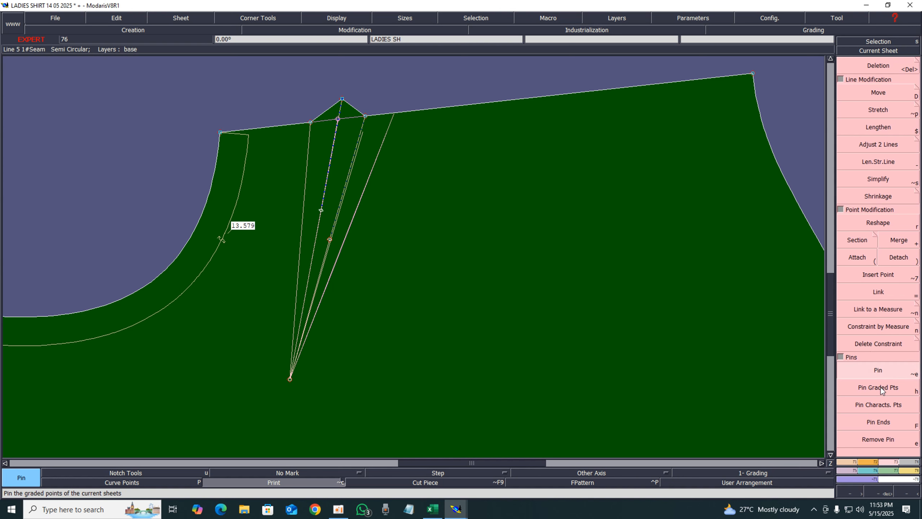
left_click(882, 98)
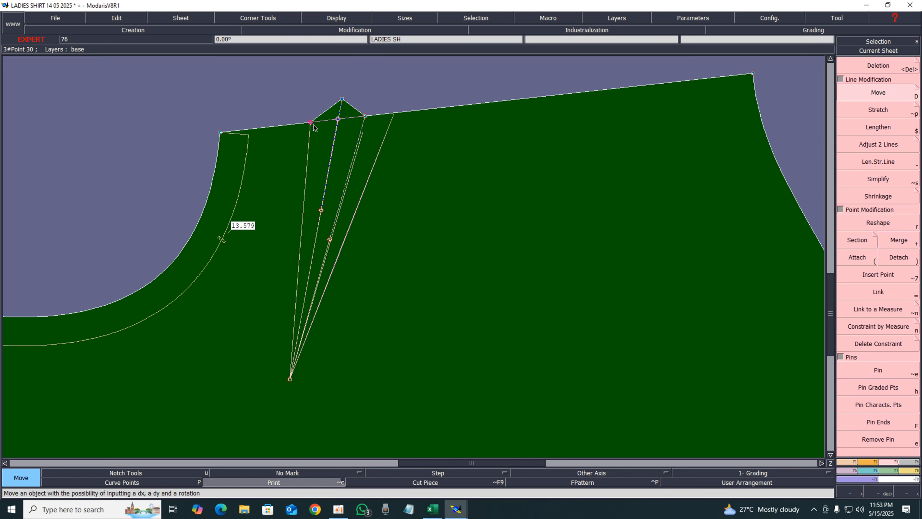
left_click(310, 123)
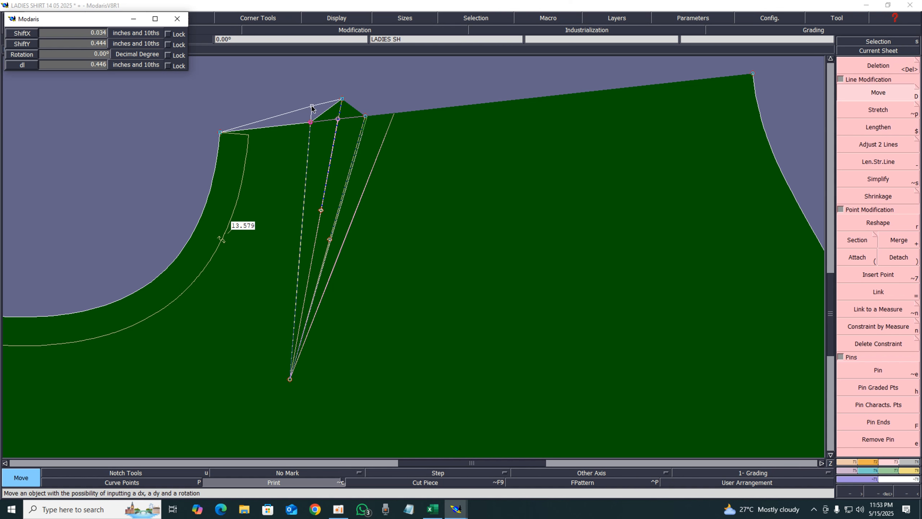
left_click(314, 108)
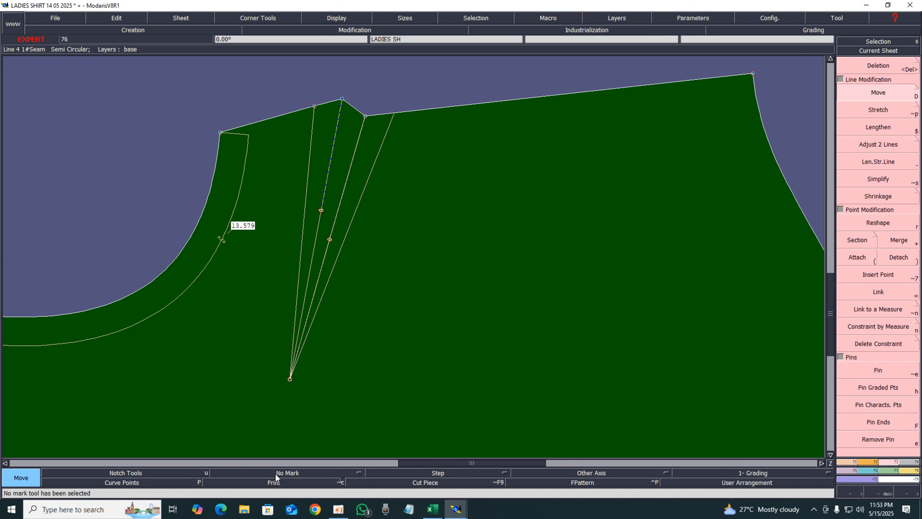
Delete the symmetry axis and the leftover construction lines and points inside the dart
key("Delete")
left_click(362, 193)
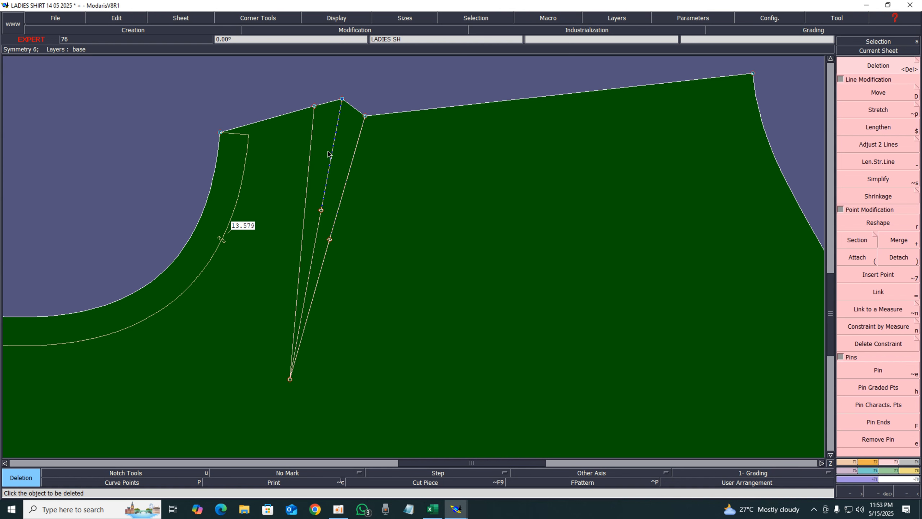
key("g")
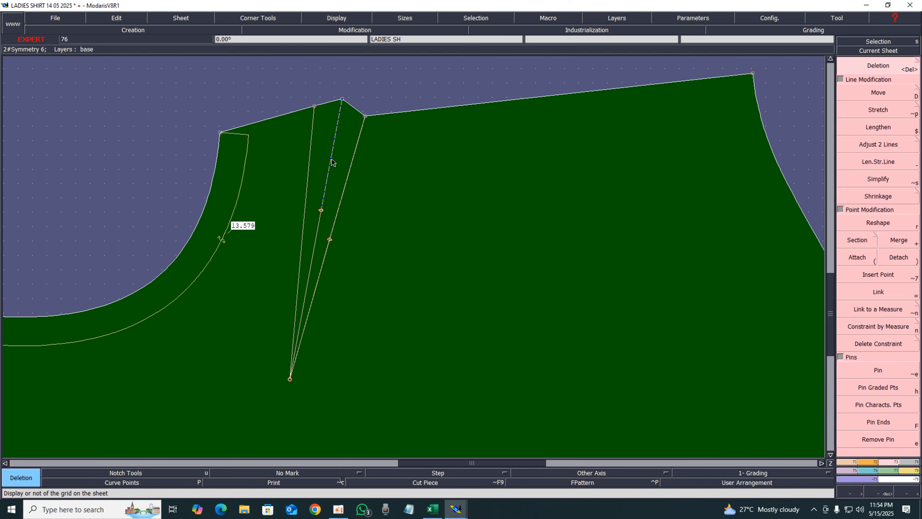
key("Delete")
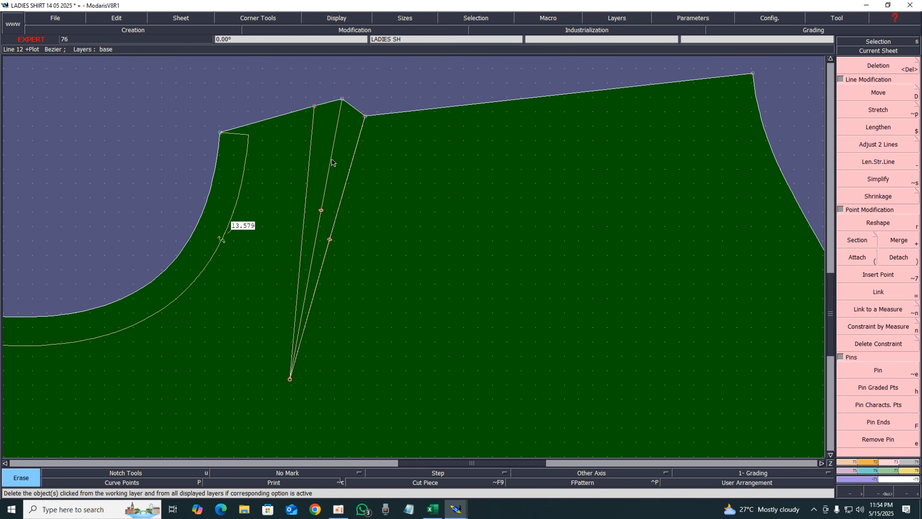
key("g")
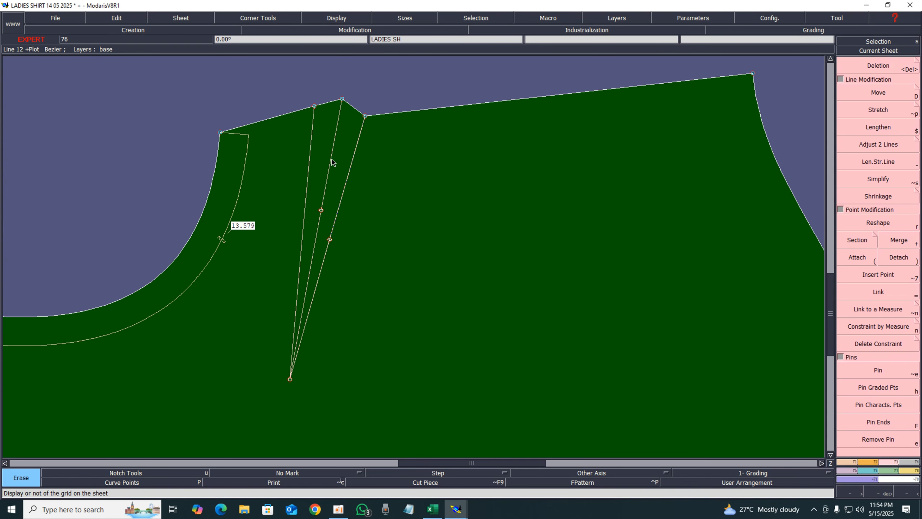
left_click(321, 210)
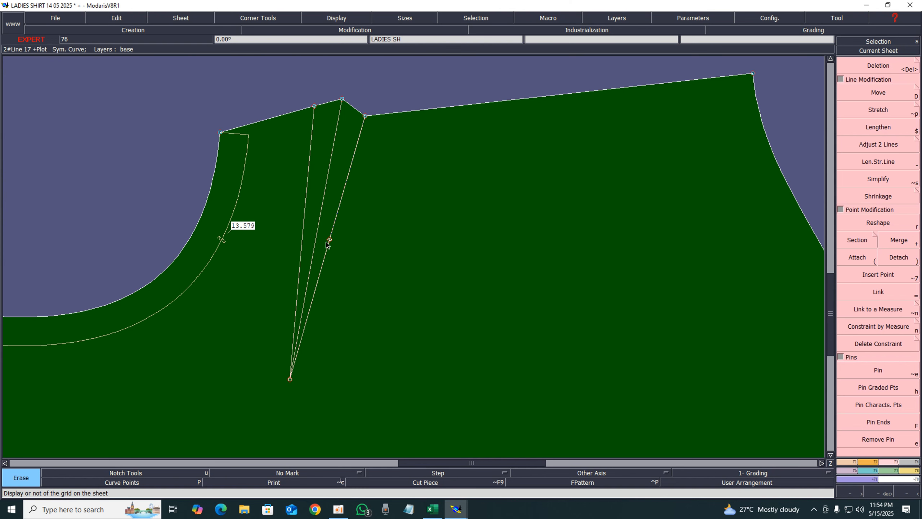
left_click(330, 240)
Switch to the Excel spec sheet to check the measurements
key("Home")
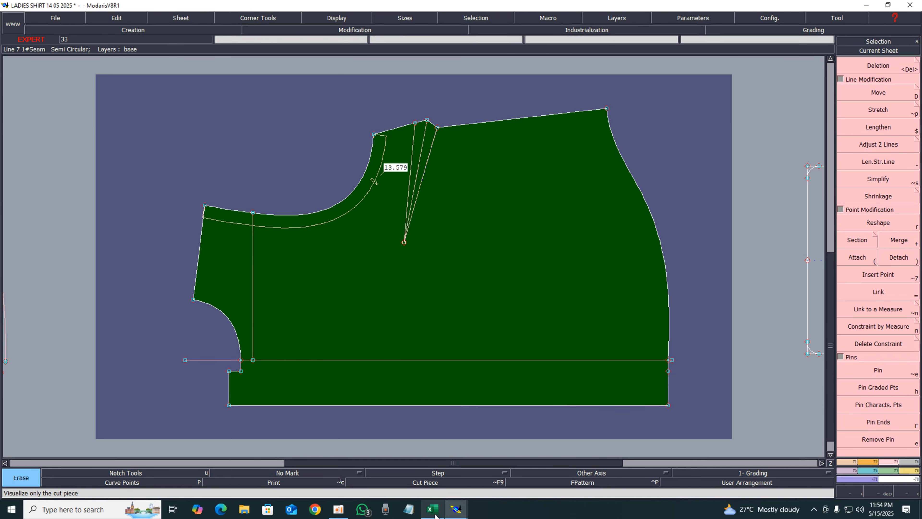
left_click(437, 505)
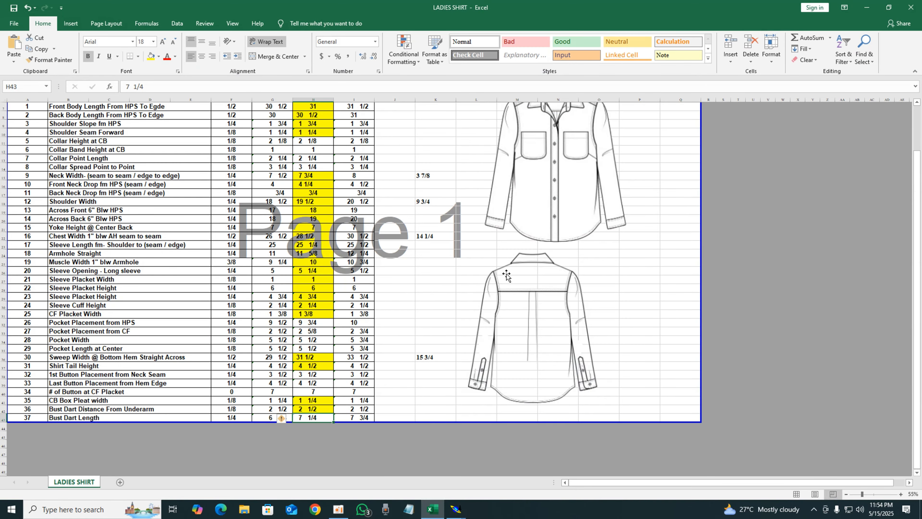
Highlight the Pocket Placement from HPS spec value in yellow and return to the pattern
left_click(313, 322)
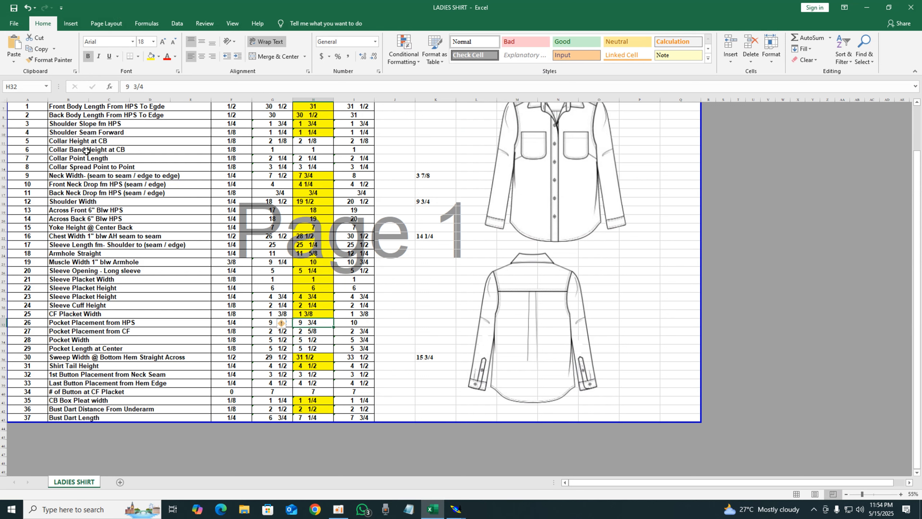
left_click(151, 58)
left_click(867, 7)
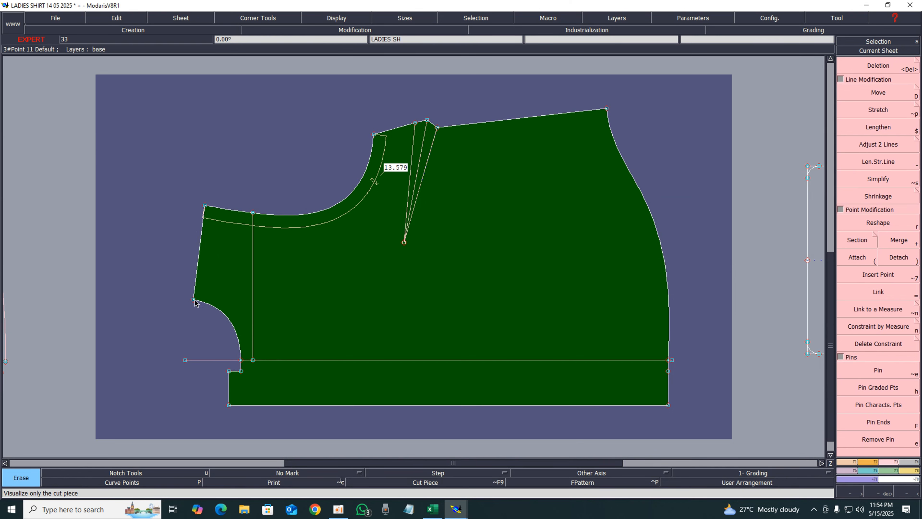
Draw a horizontal Bezier line about 14.24 in long from the armhole corner point across the front piece
key("3")
key("b")
left_click(195, 300)
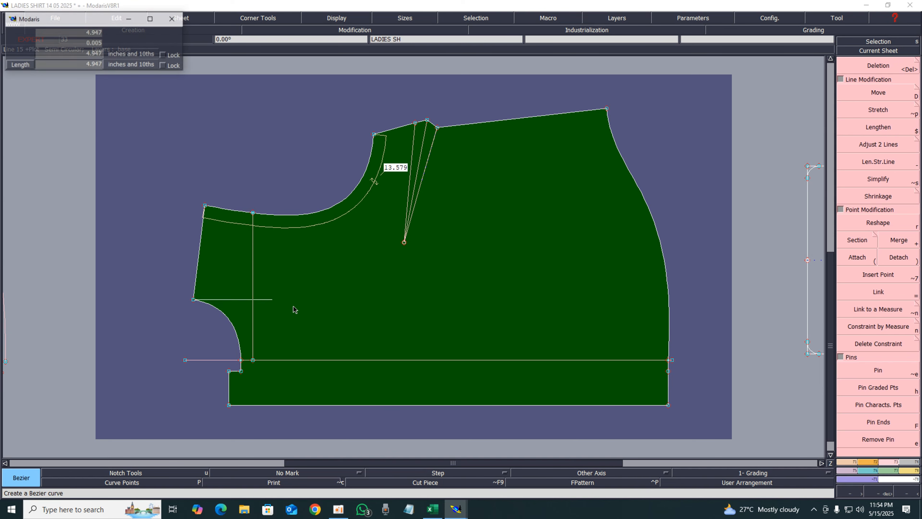
left_click(420, 308, "ctrl")
key("F2")
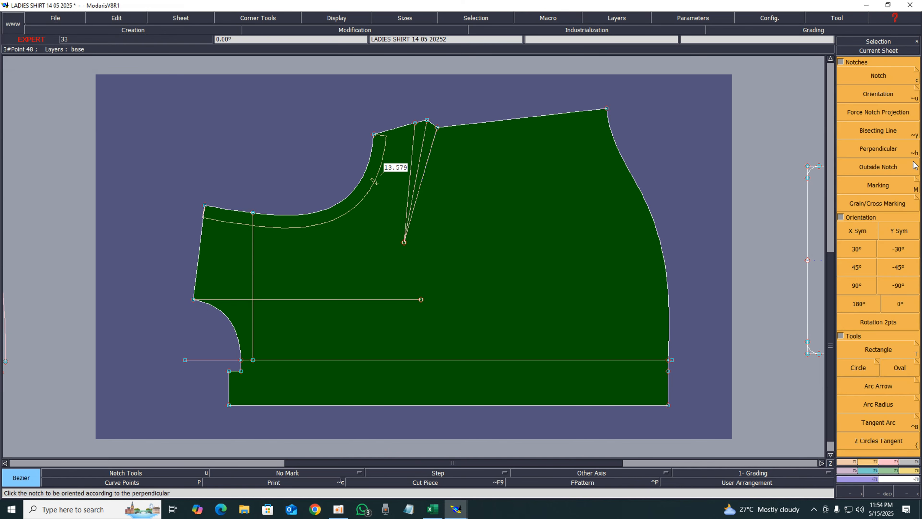
left_click(897, 464)
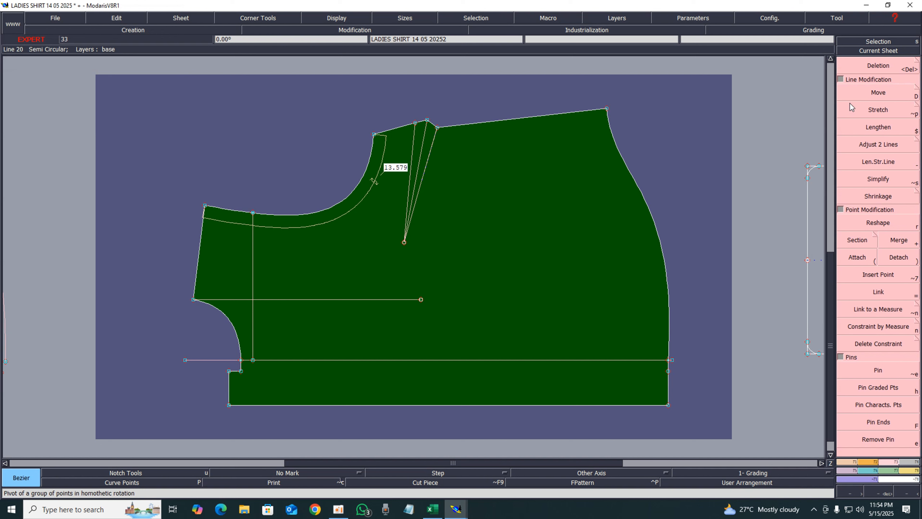
Extend the horizontal line's outer end by 1 in with the length adjustment tool
left_click(870, 164)
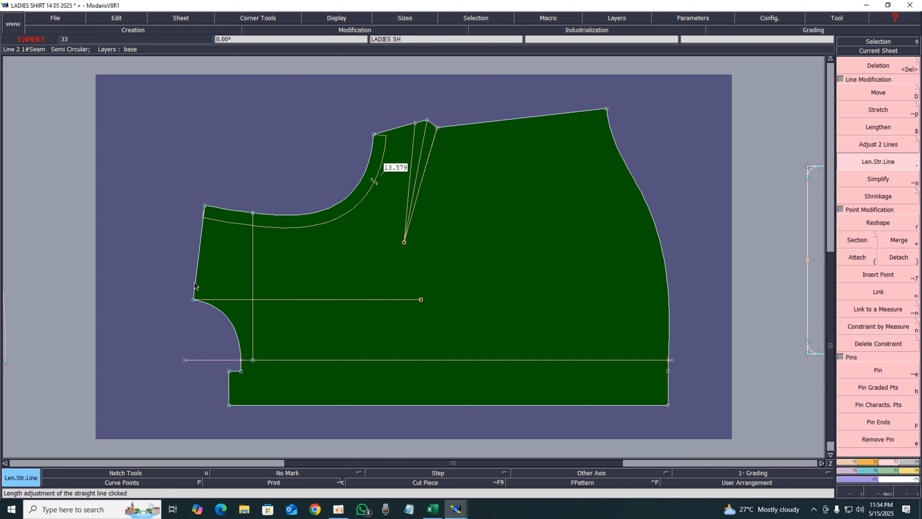
left_click(217, 301)
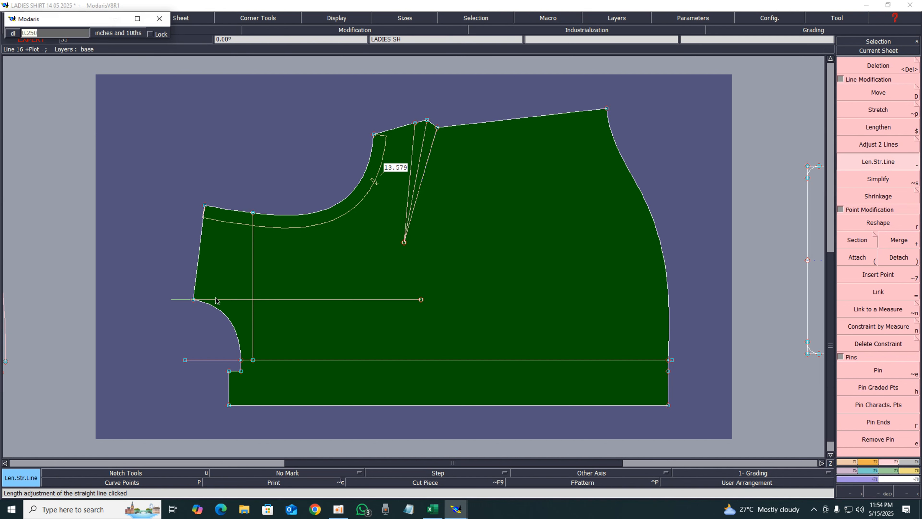
type("1")
key("Return")
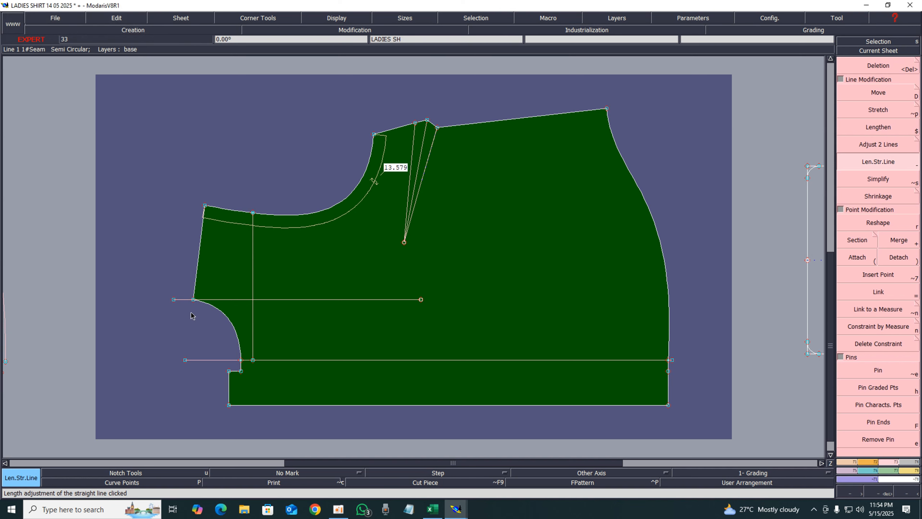
Create a developed point on the horizontal line about 9.4 in from its outer end and insert it into the line
key("d")
left_click(175, 299)
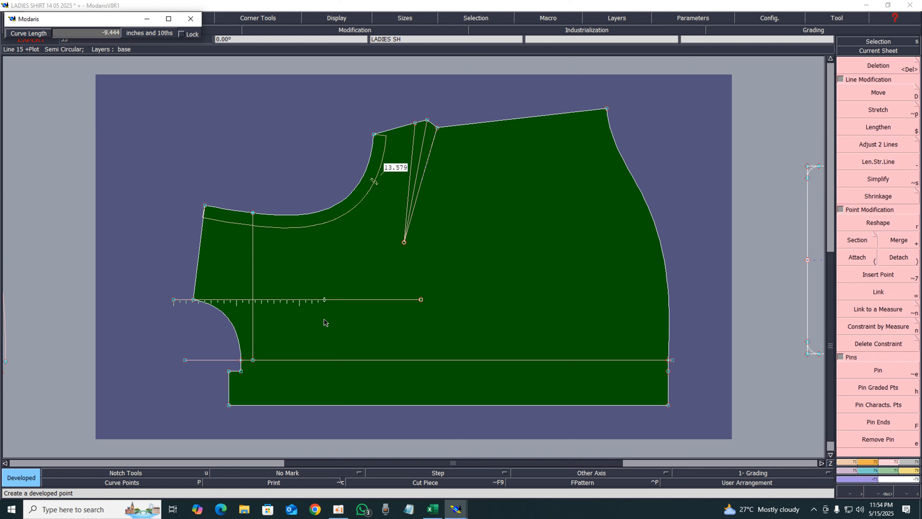
key("Down")
type("-")
key("Return")
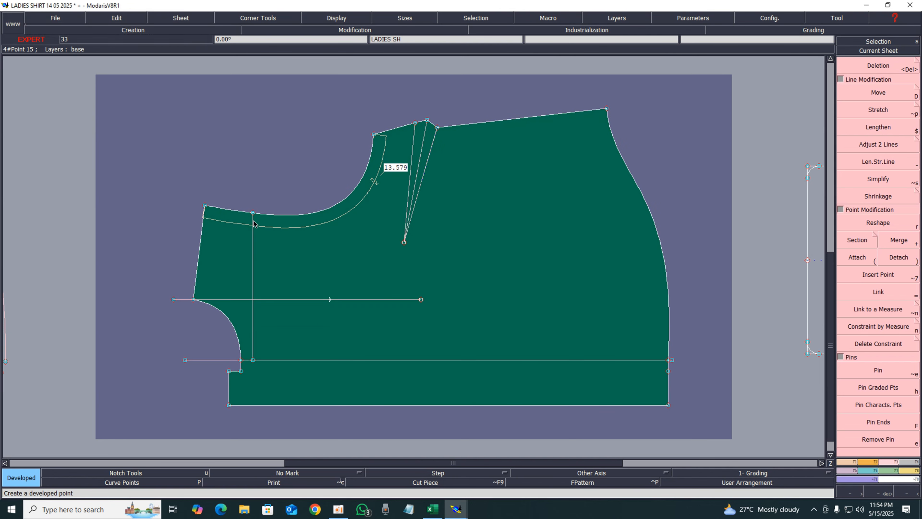
key("alt+7")
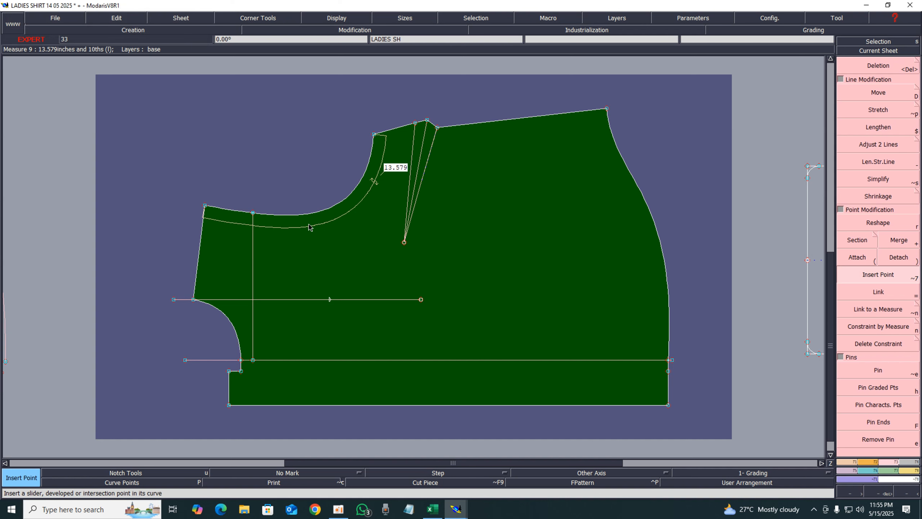
left_click(330, 301)
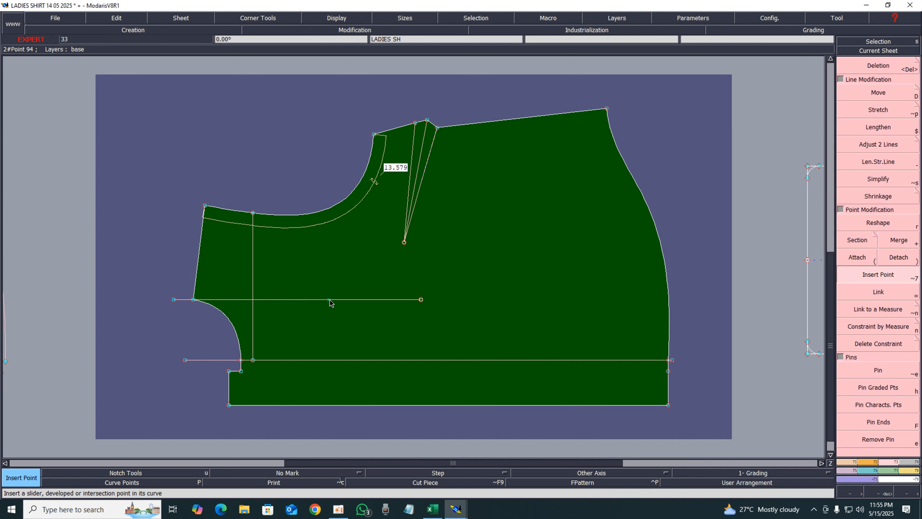
Draw a vertical line from the new point down to the hem guideline and extend it upward above the neckline
key("b")
left_click(330, 300)
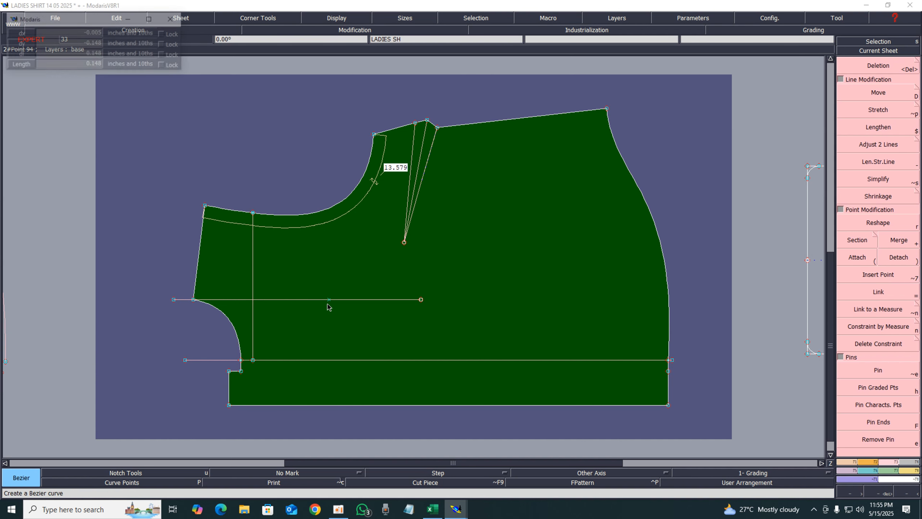
left_click(325, 362)
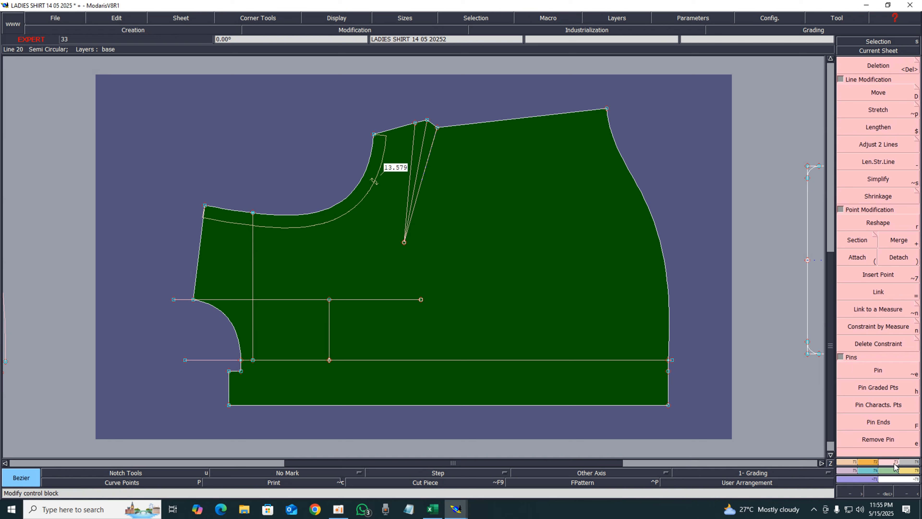
left_click(876, 163)
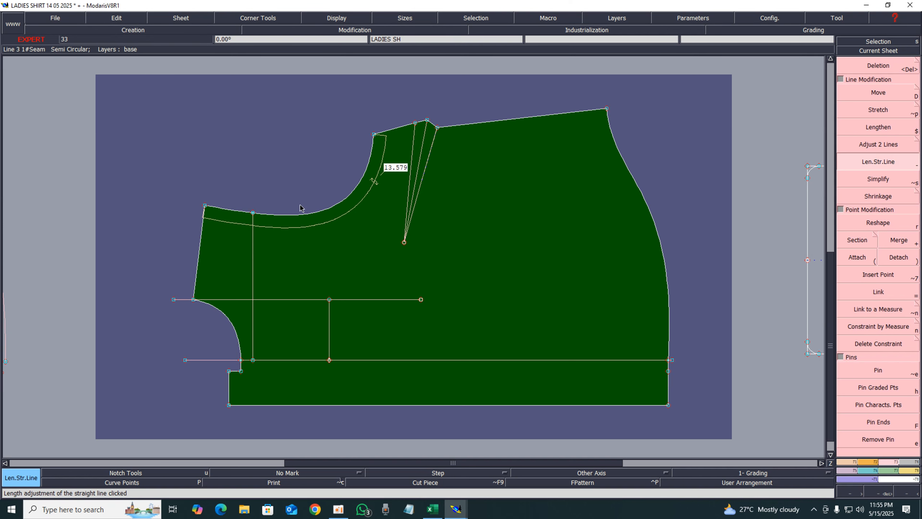
left_click(330, 304)
left_click(329, 161)
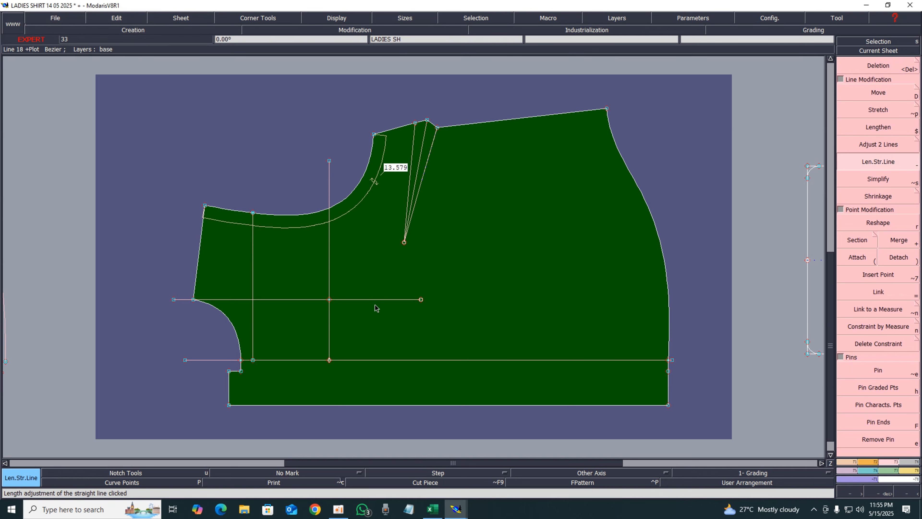
Delete the horizontal line's segment extending beyond the vertical line
key("alt+7")
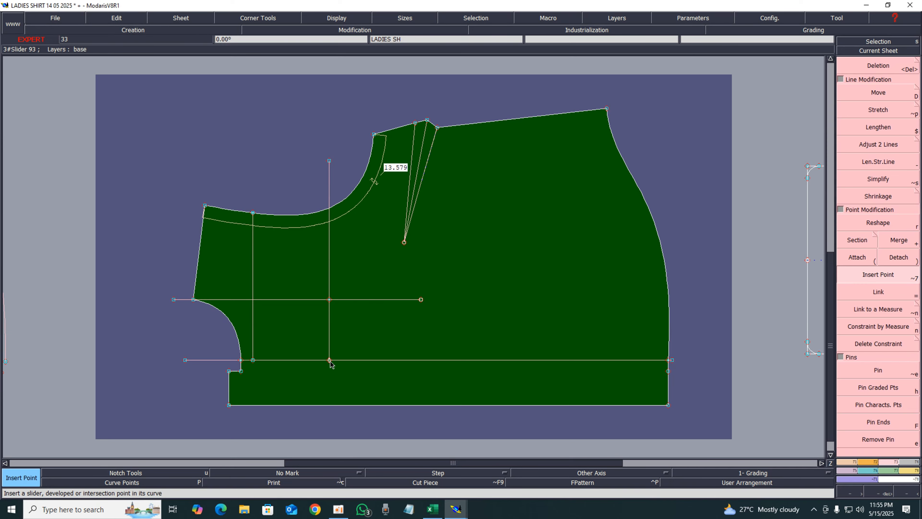
key("Delete")
left_click(422, 300)
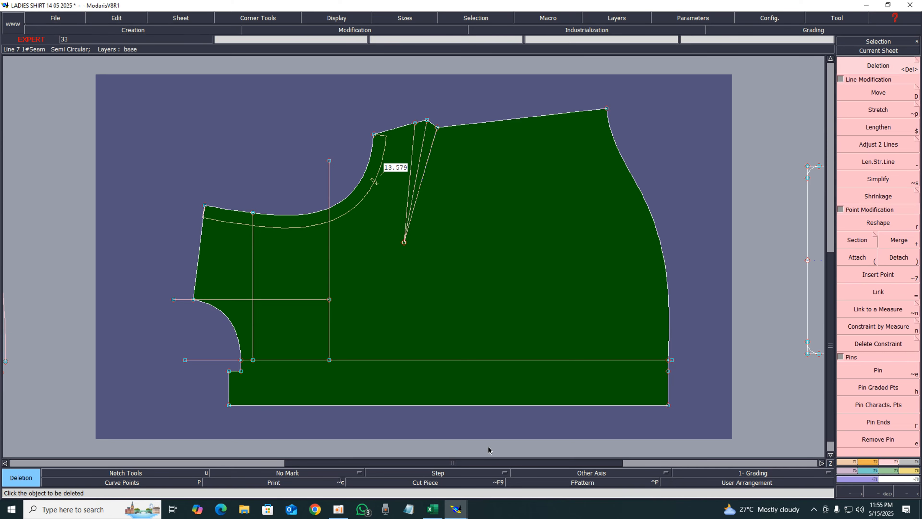
Switch to the spec sheet, review the pocket rows, and highlight the Pocket Placement from CF value in yellow
left_click(432, 509)
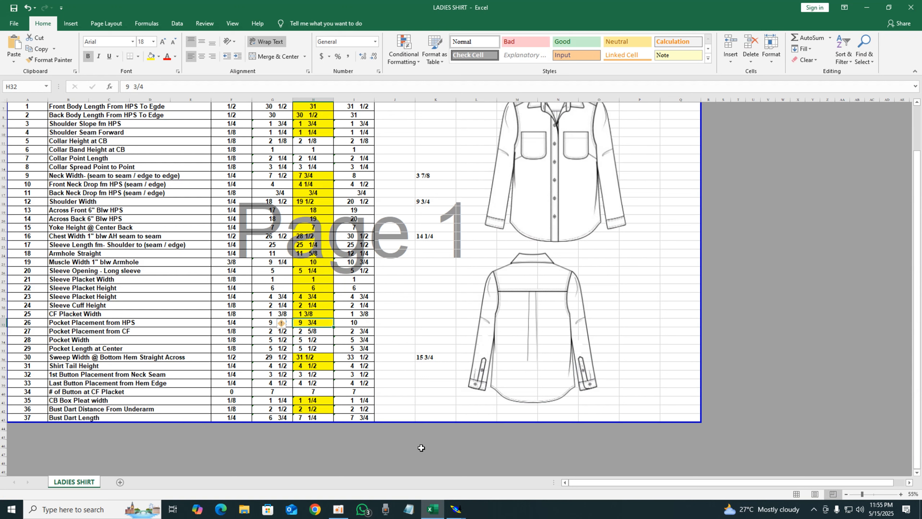
left_click(321, 331)
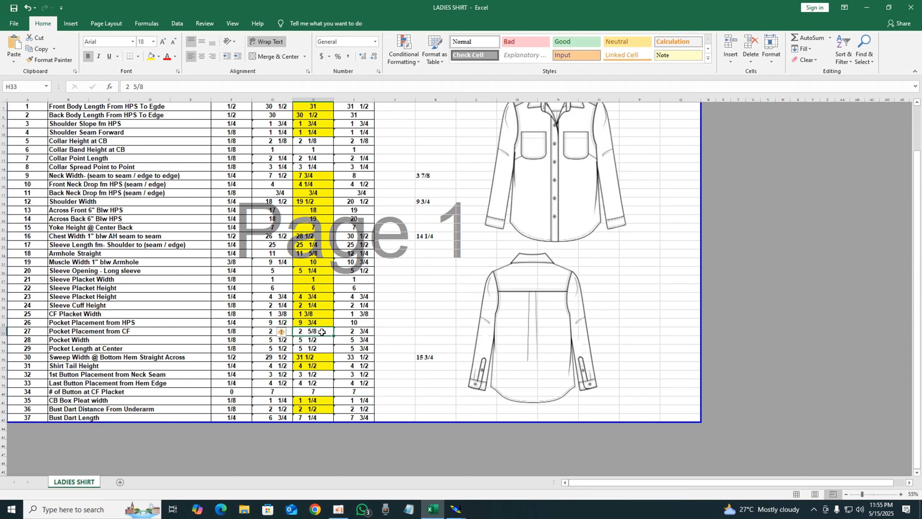
left_click(314, 375)
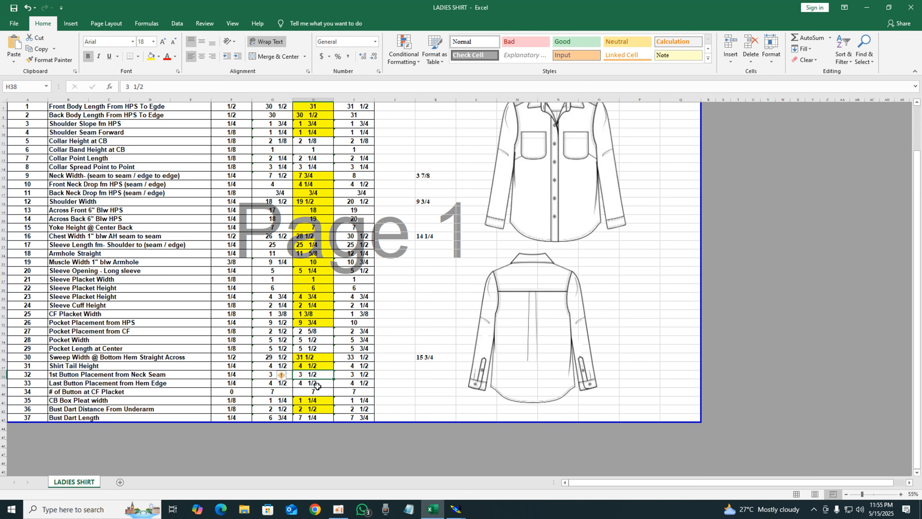
left_click(318, 386)
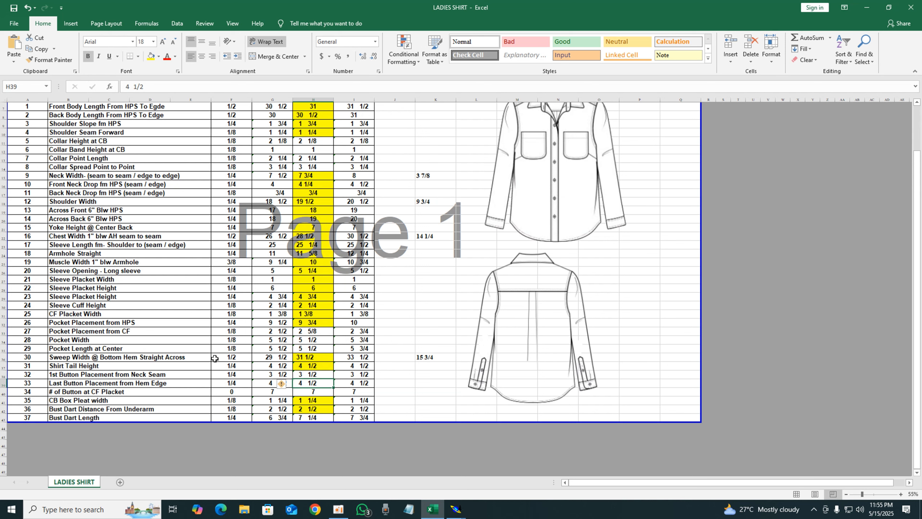
left_click(311, 331)
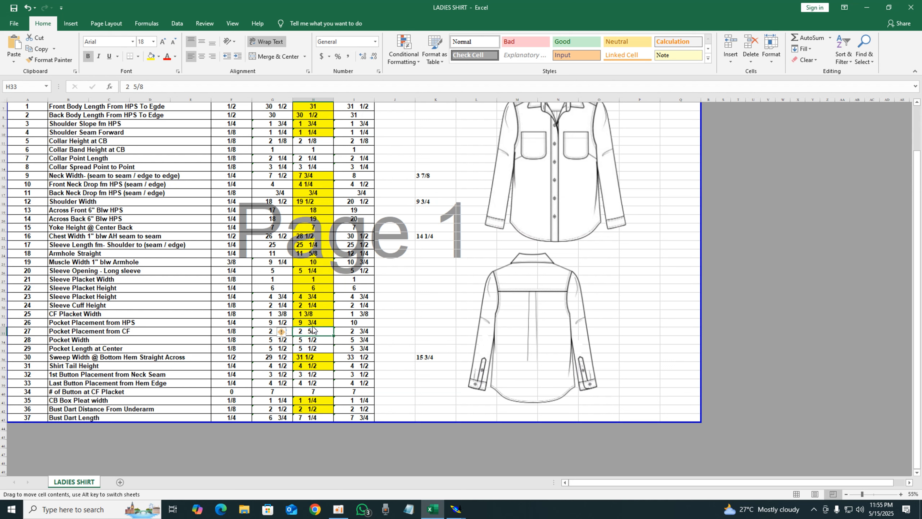
left_click(151, 56)
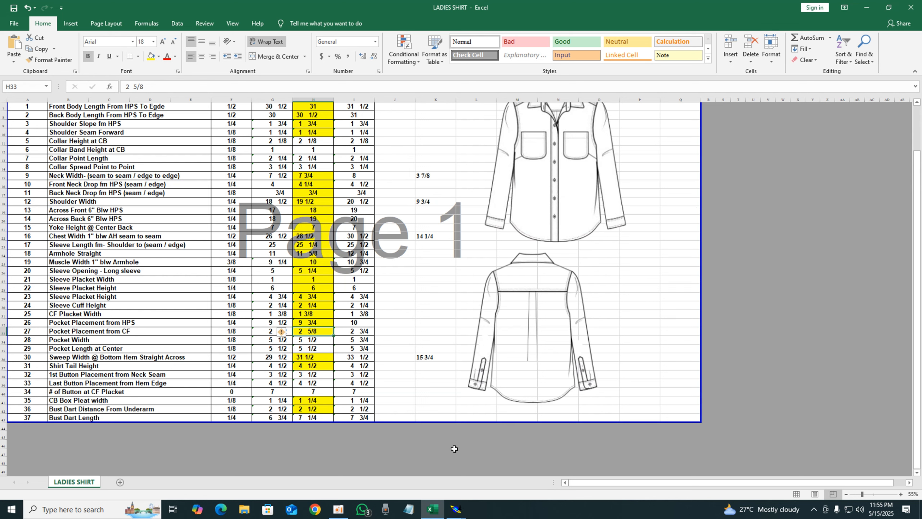
Mark a developed point 2.625 in up the vertical line from the hem guideline and insert it into the line
mouse_move(456, 509)
left_click(456, 463)
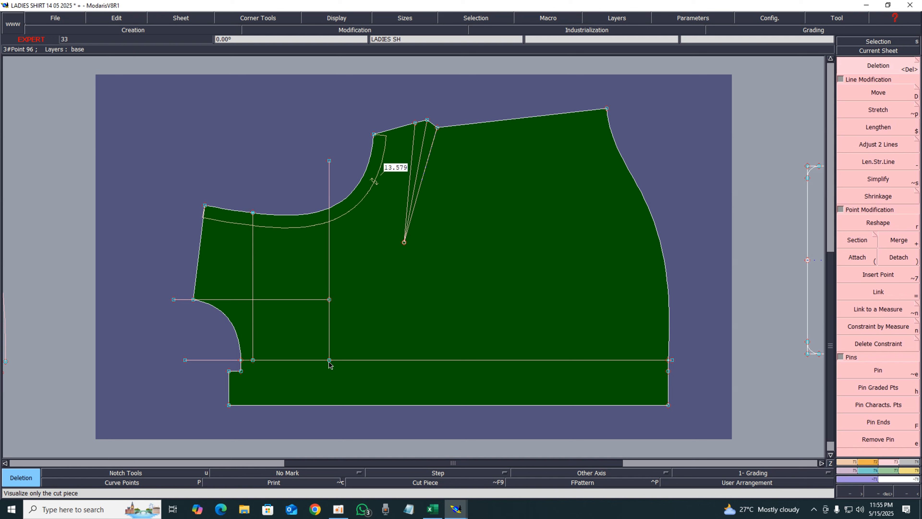
key("d")
left_click(330, 361)
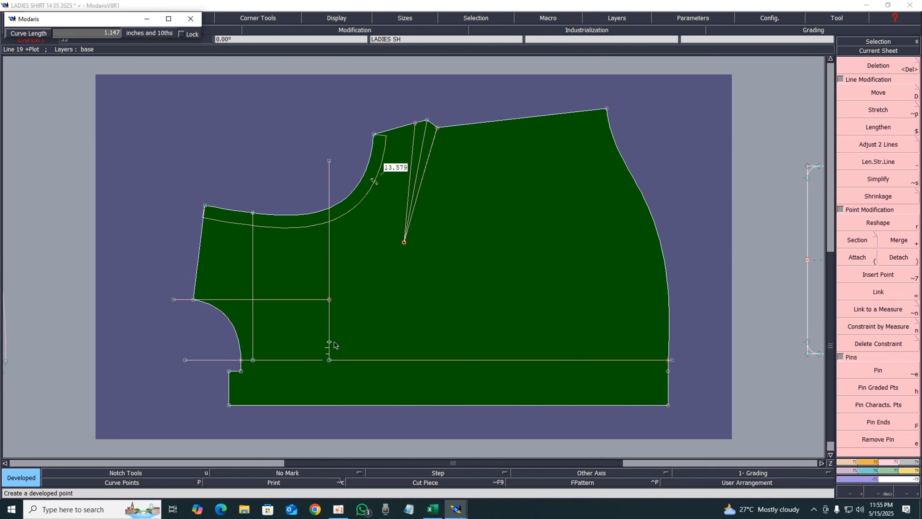
type("2.625")
key("Return")
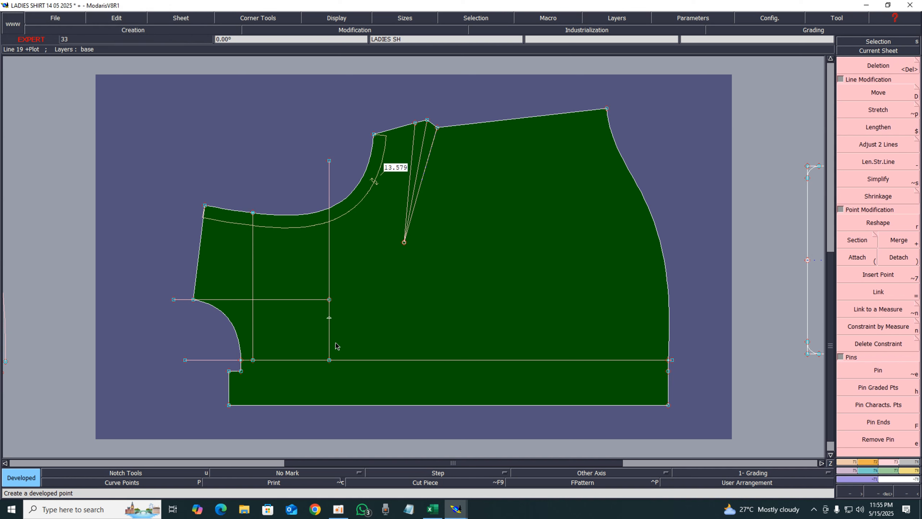
key("alt+7")
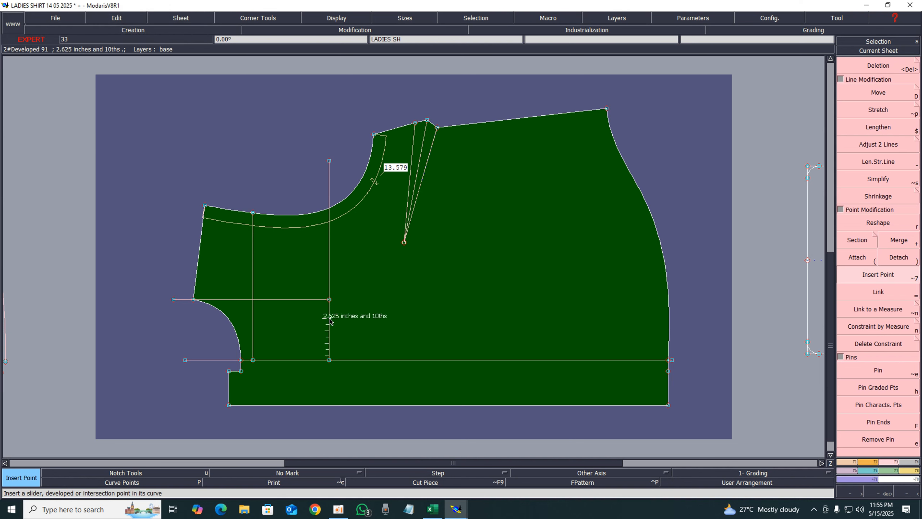
Mark a developed point 5.5 in above the lower pocket point on the vertical line
left_click(433, 509)
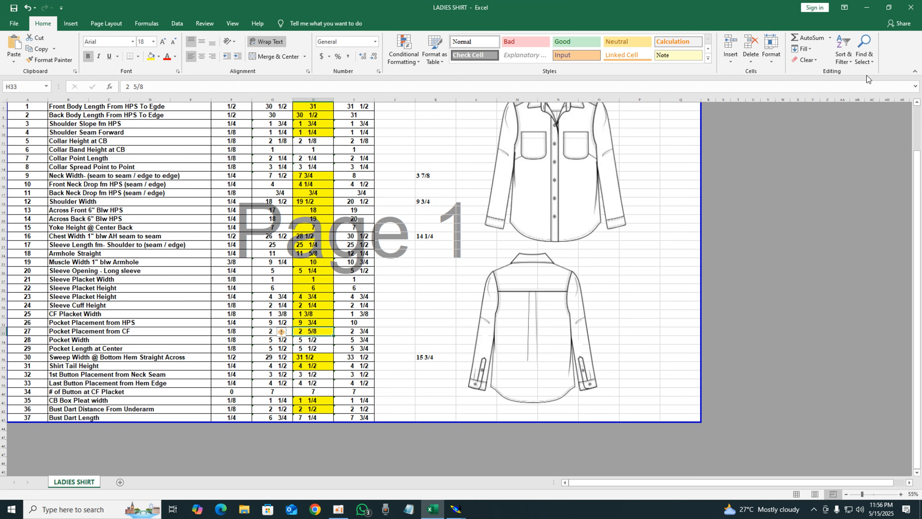
left_click(866, 8)
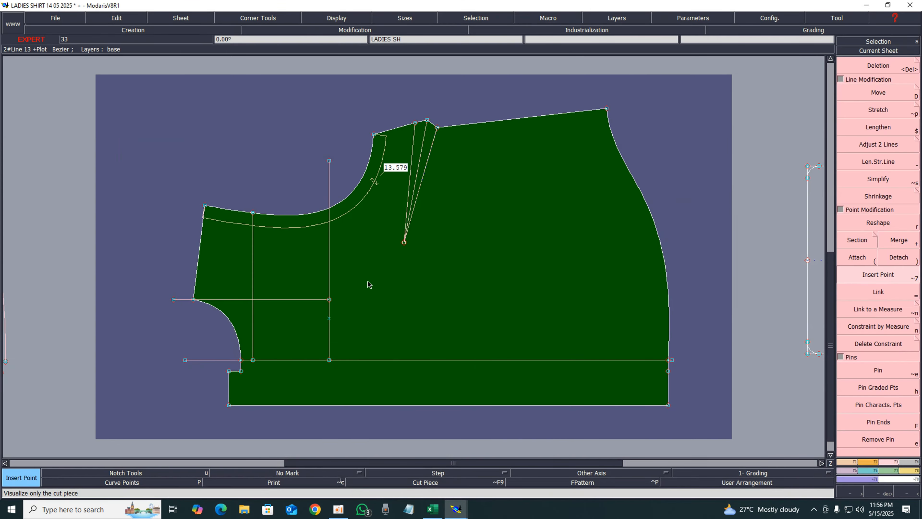
key("7")
left_click(329, 319)
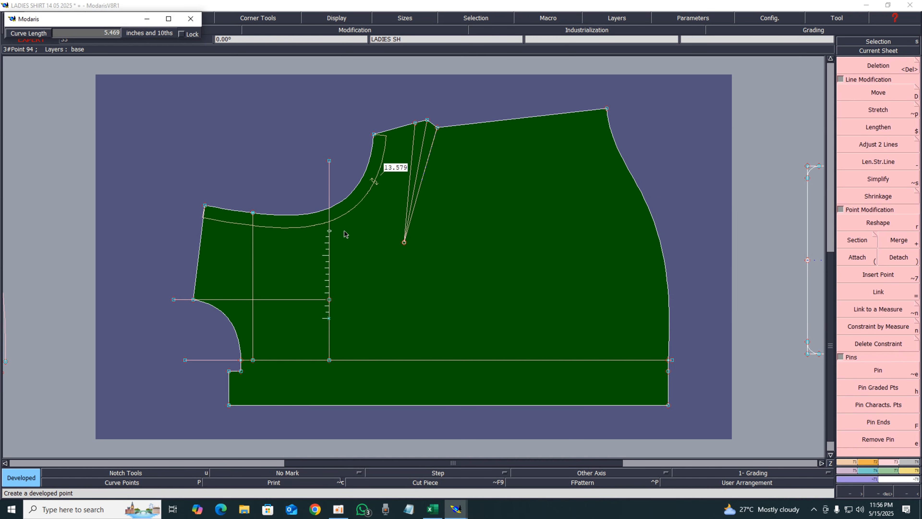
type("2.6255.5")
key("Return")
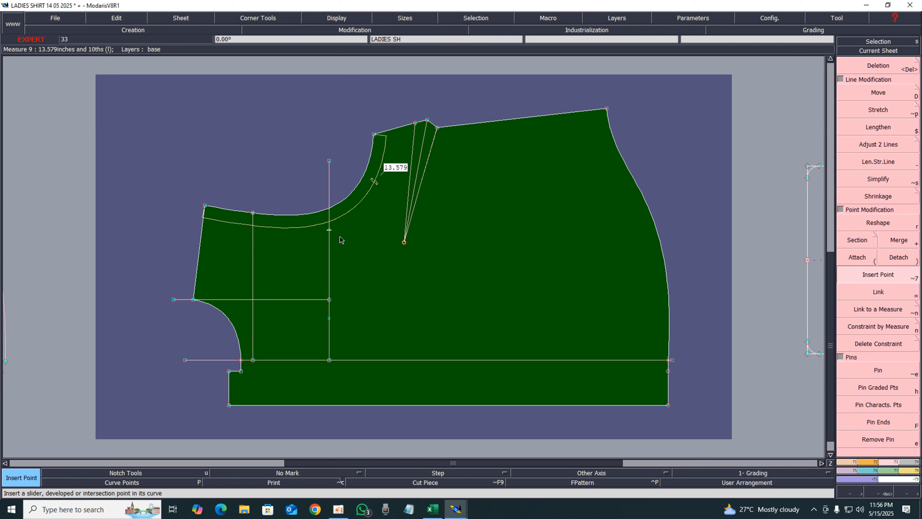
Delete the vertical line's segments above the upper and below the lower pocket points
key("Delete")
left_click(329, 180)
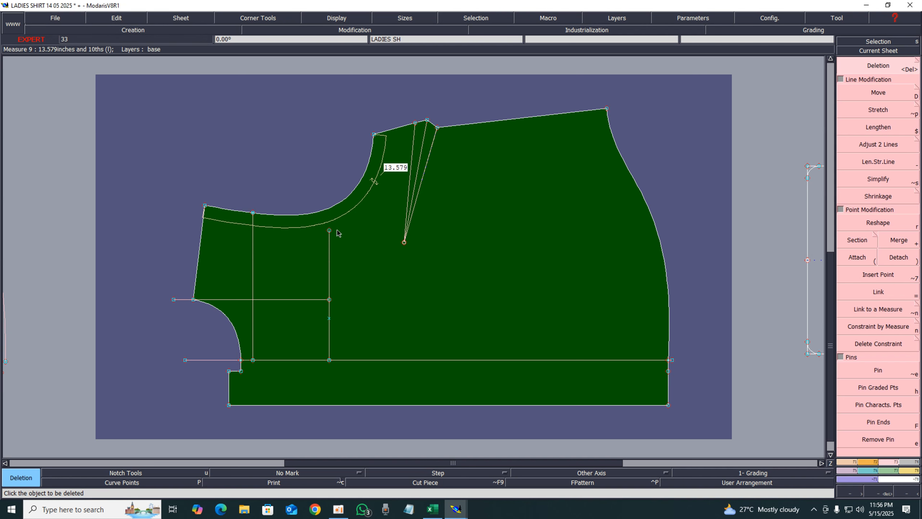
left_click(329, 340)
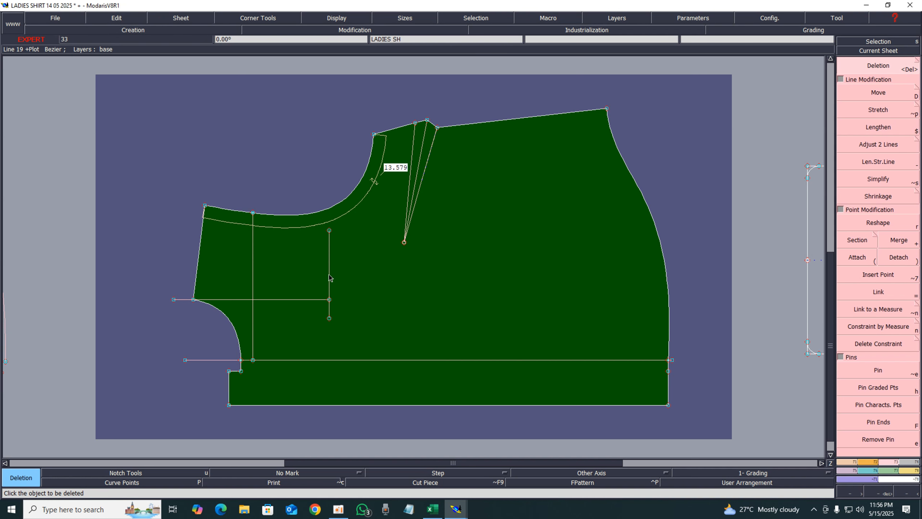
Try to create a parallel line beside the pocket's vertical line
key("shift+s")
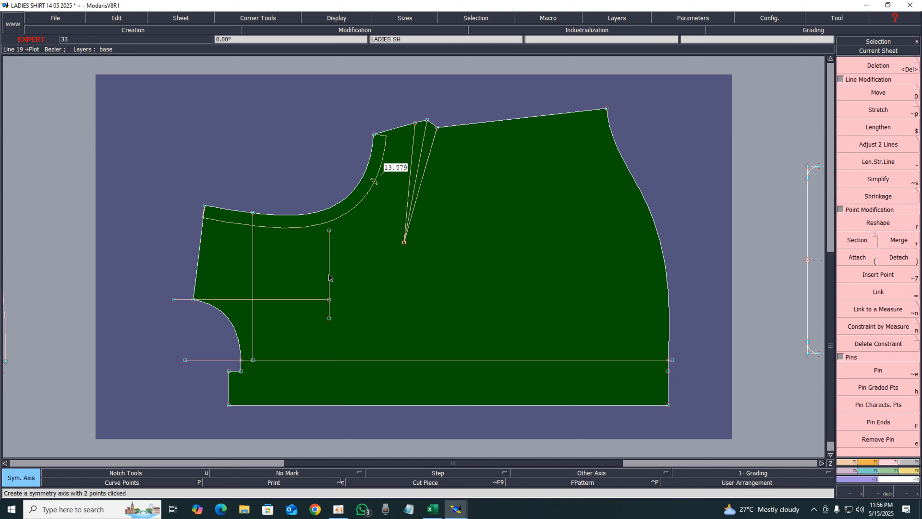
key("p")
left_click(329, 275)
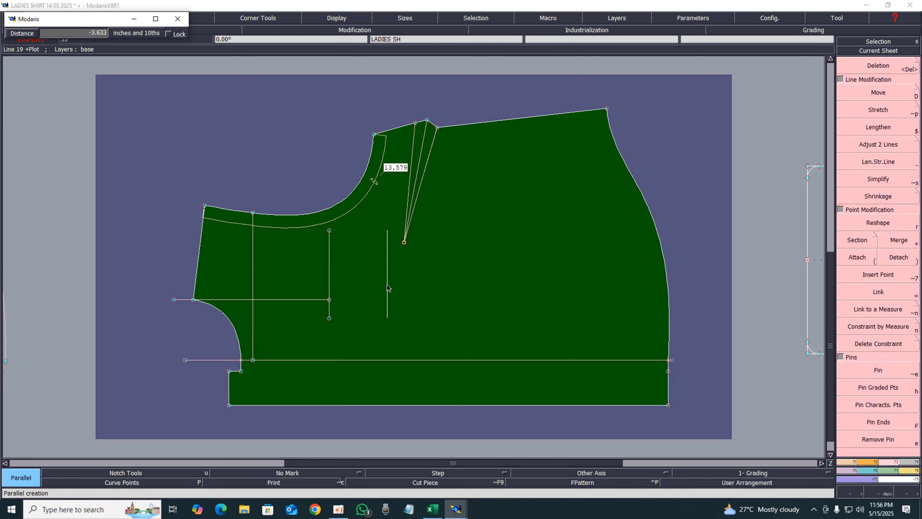
type("-5.5")
key("Return")
key("F1")
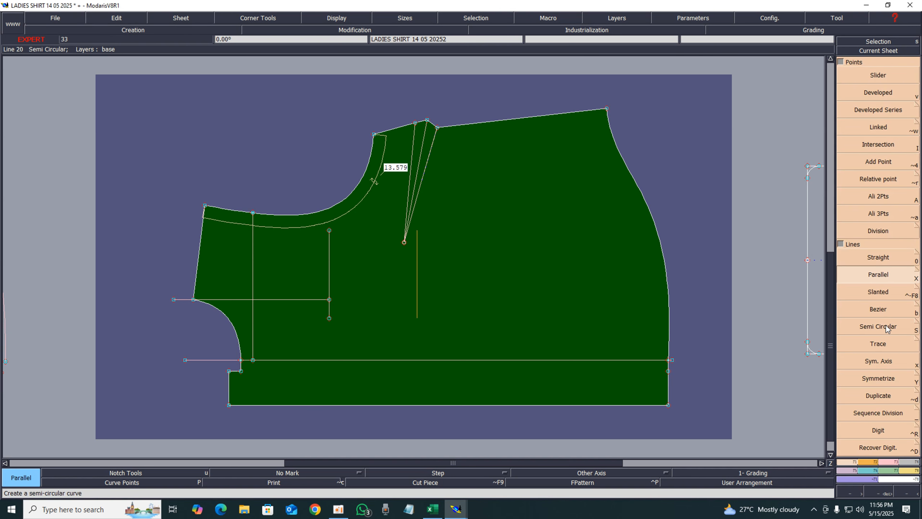
Toggle the parallel tool's Curve with Constraint option and close the options
left_click(915, 271)
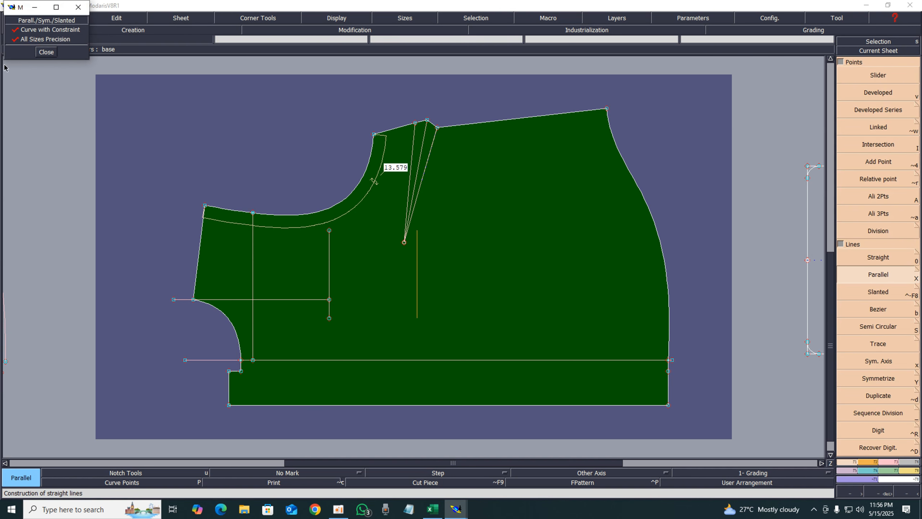
left_click(19, 33)
left_click(51, 55)
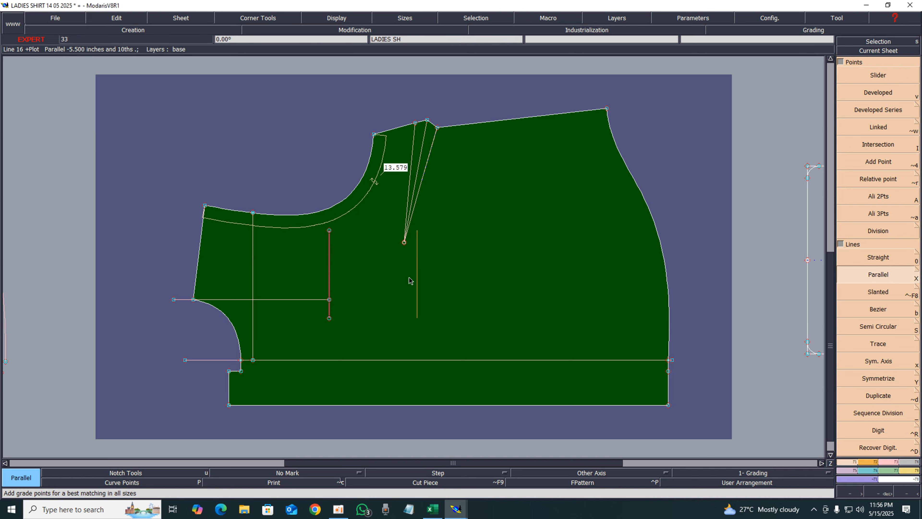
Replace the trial line with a parallel 5.5 in to the right of the pocket's vertical line
key("Delete")
left_click(417, 276)
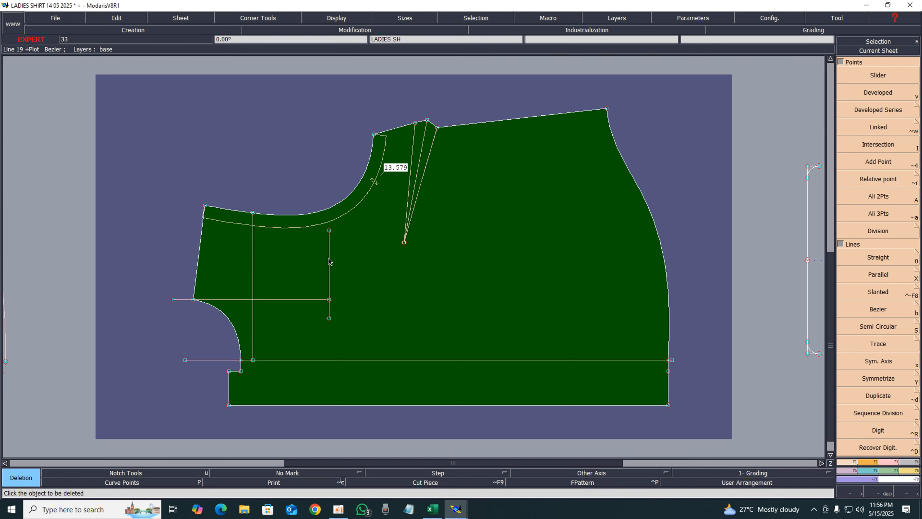
key("shift+x")
left_click(329, 261)
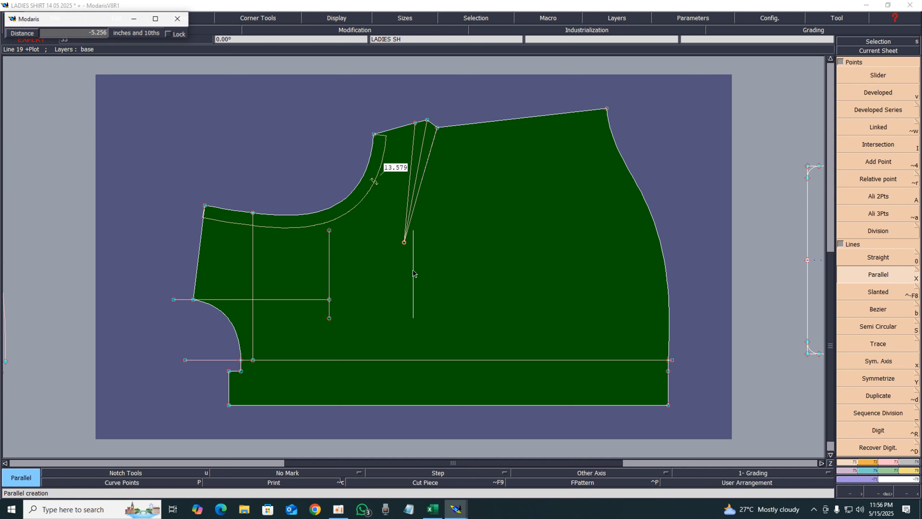
type("-")
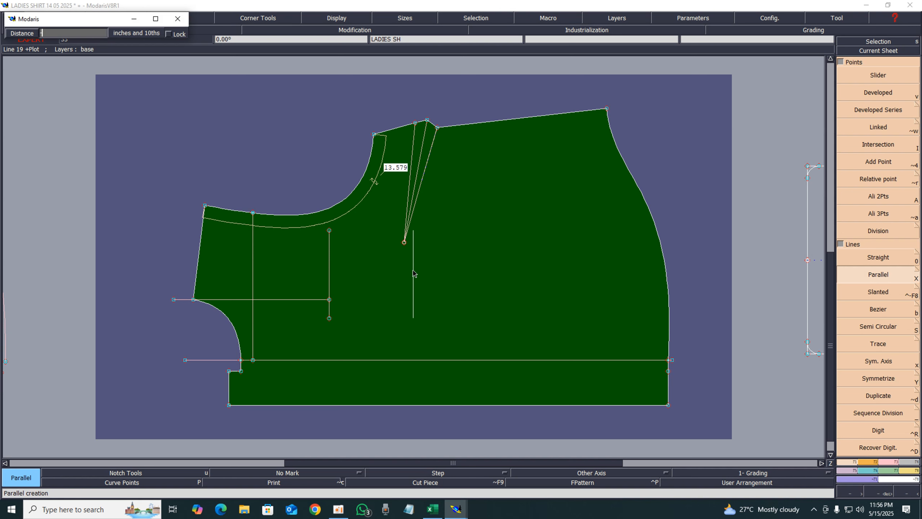
type("5.5")
key("Return")
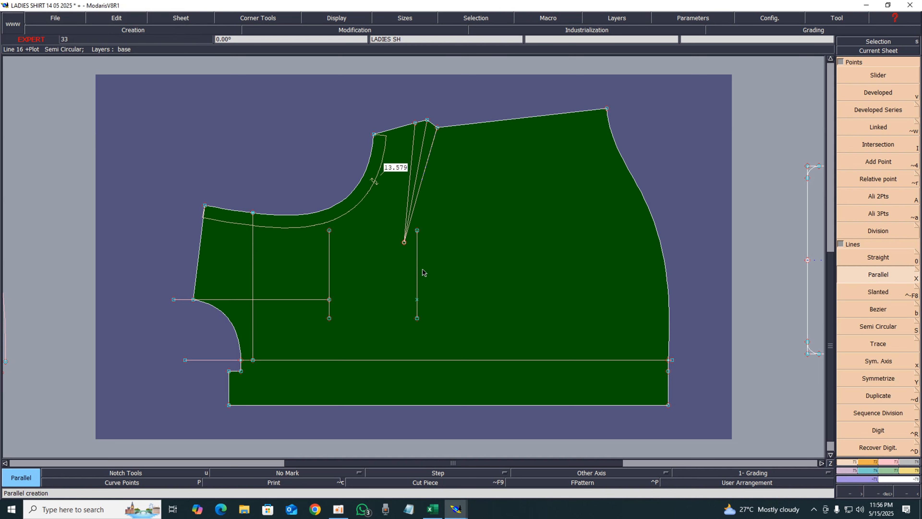
Draw lines joining the tops and the bottoms of the two pocket lines to close the pocket rectangle
key("Return")
left_click_drag(226, 195, 588, 379)
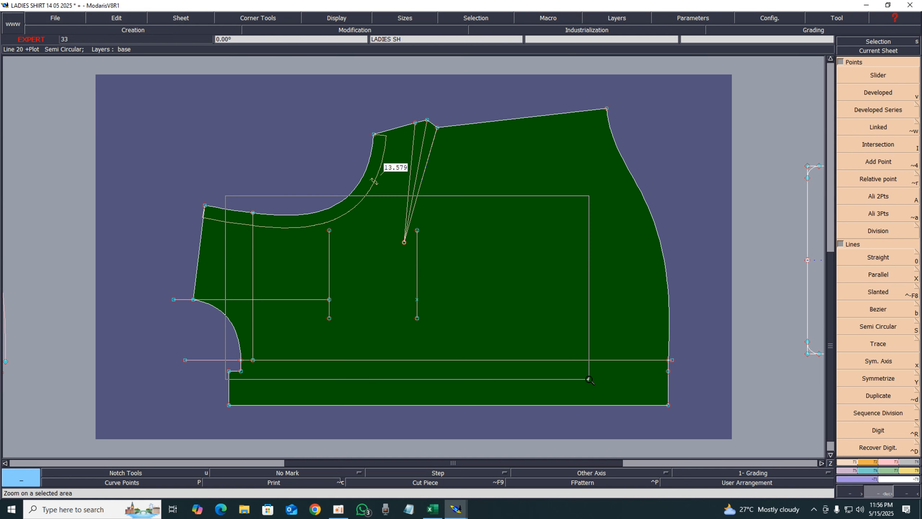
key("Delete")
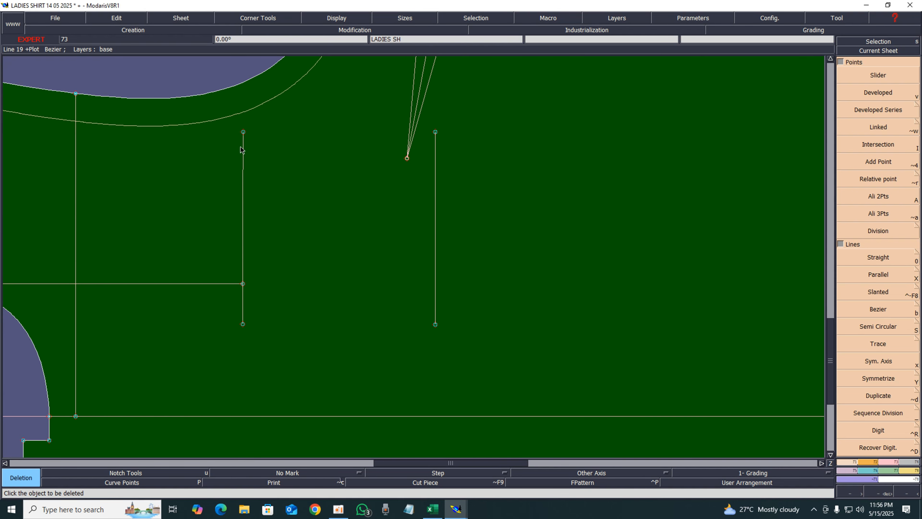
key("b")
left_click(243, 132)
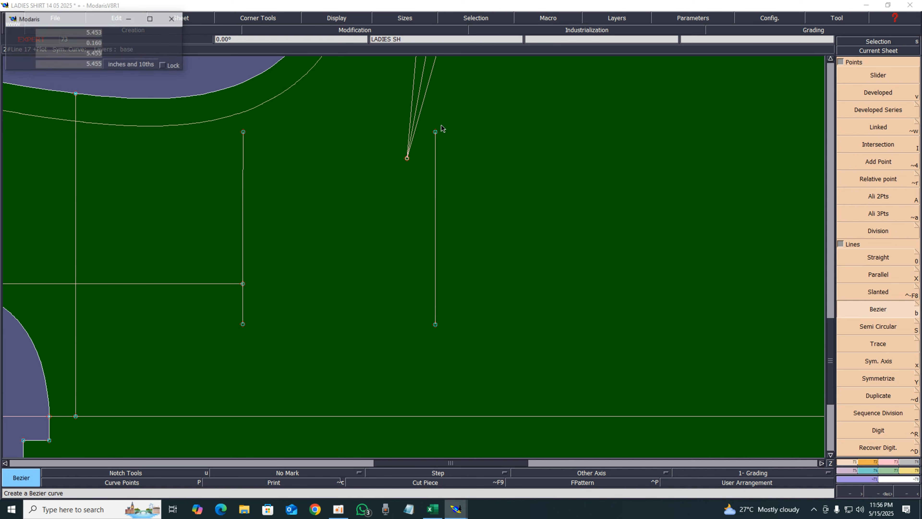
left_click(436, 131)
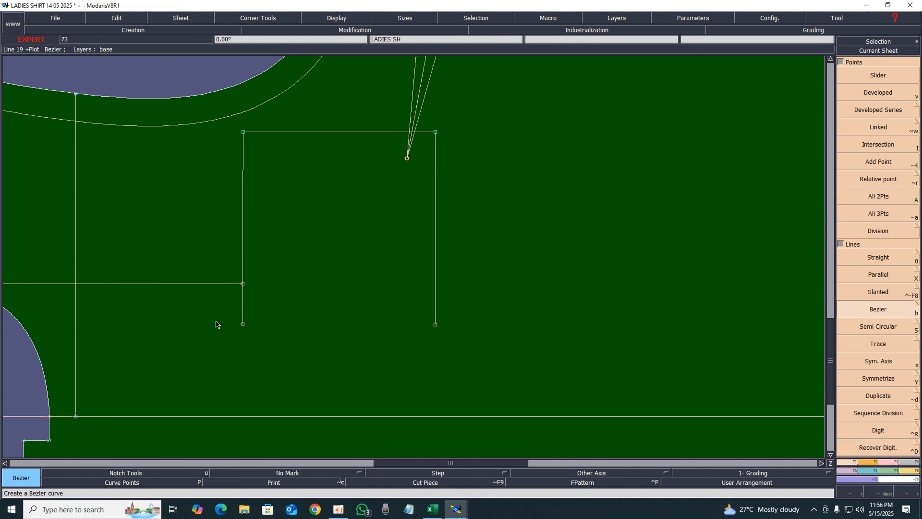
left_click(244, 324)
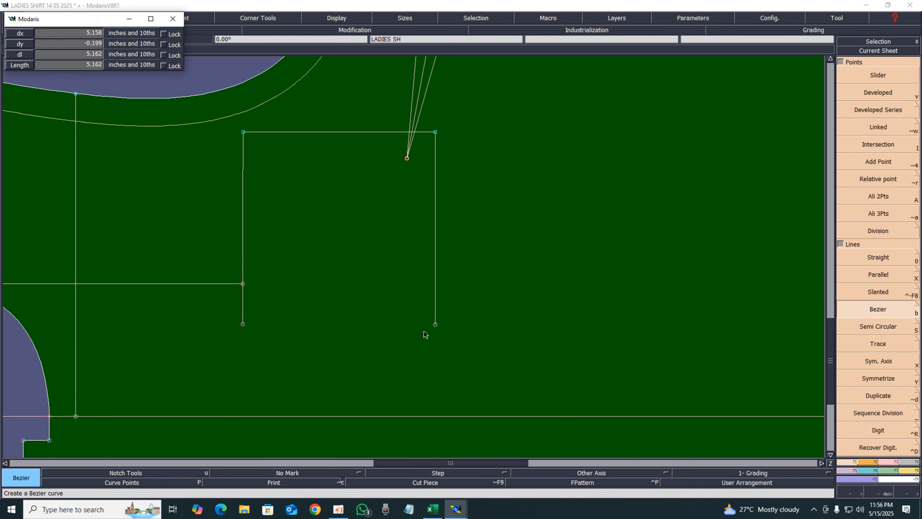
left_click(435, 324)
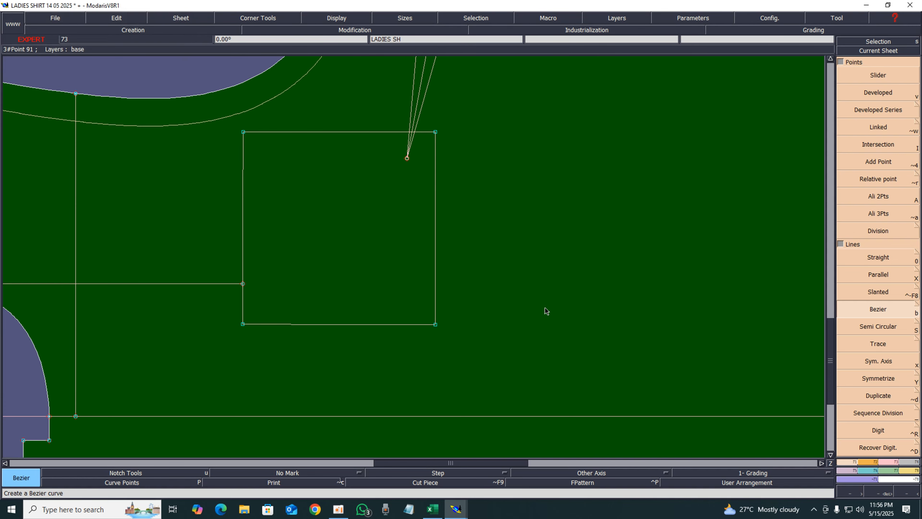
Check the pocket values on the spec sheet and return to the pattern
key("Home")
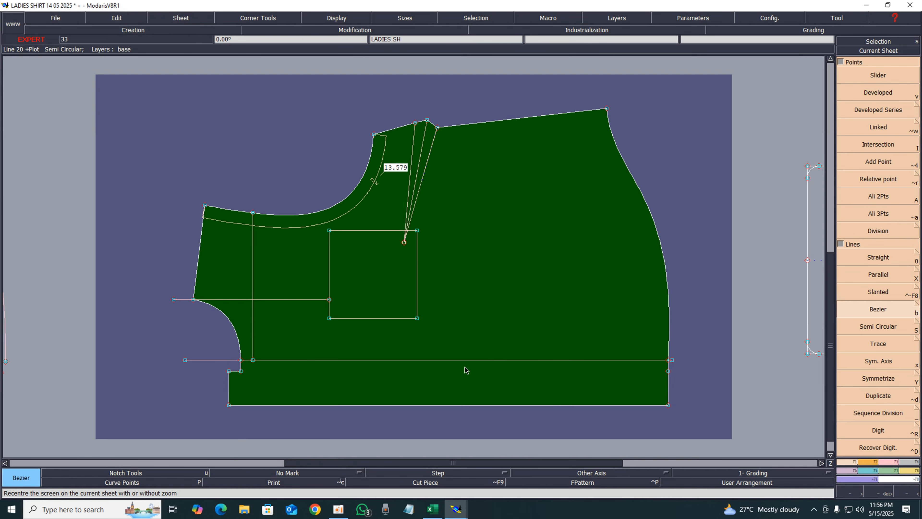
left_click(432, 509)
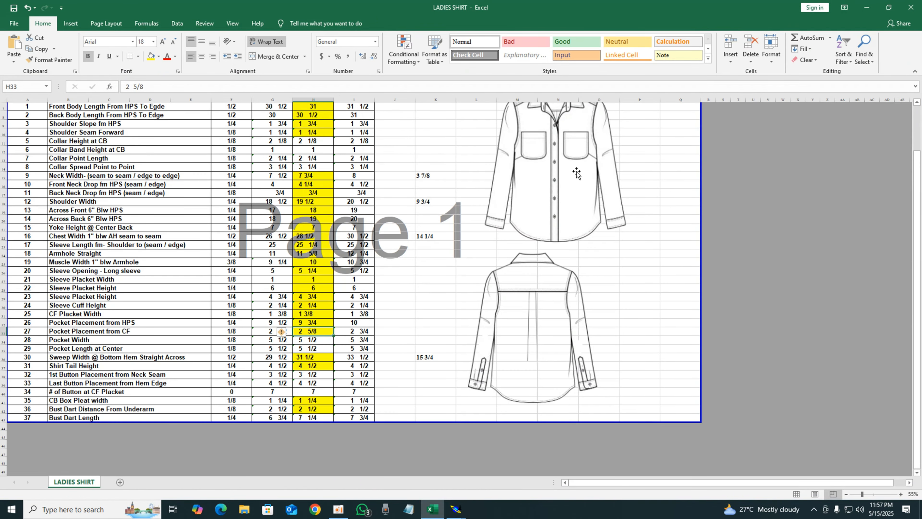
left_click(867, 7)
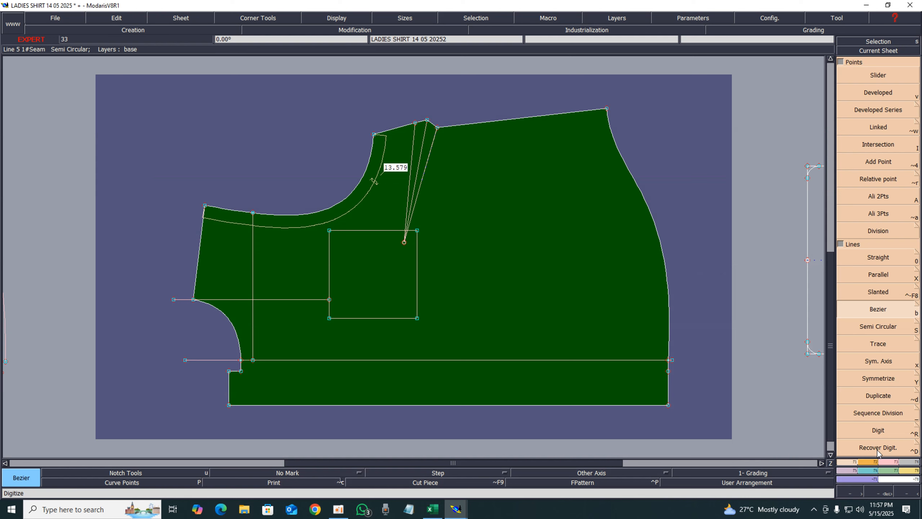
Move the shoulder dart's apex point slightly left, off the pocket's top edge
left_click(885, 471)
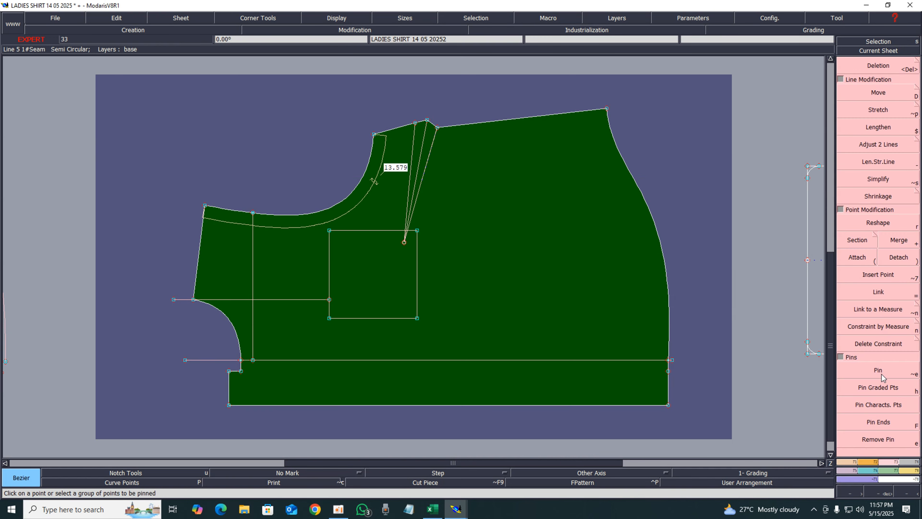
left_click(879, 370)
left_click_drag(395, 235, 412, 250)
key("d")
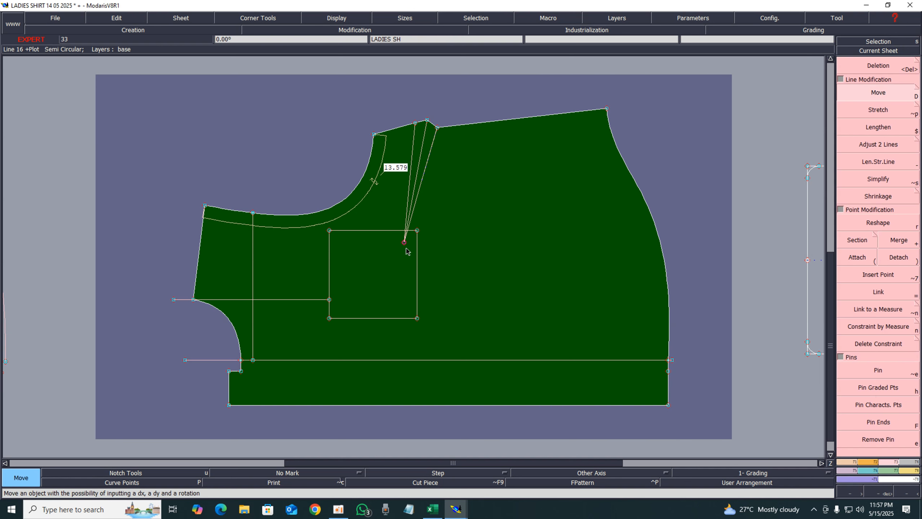
left_click_drag(405, 243, 398, 241)
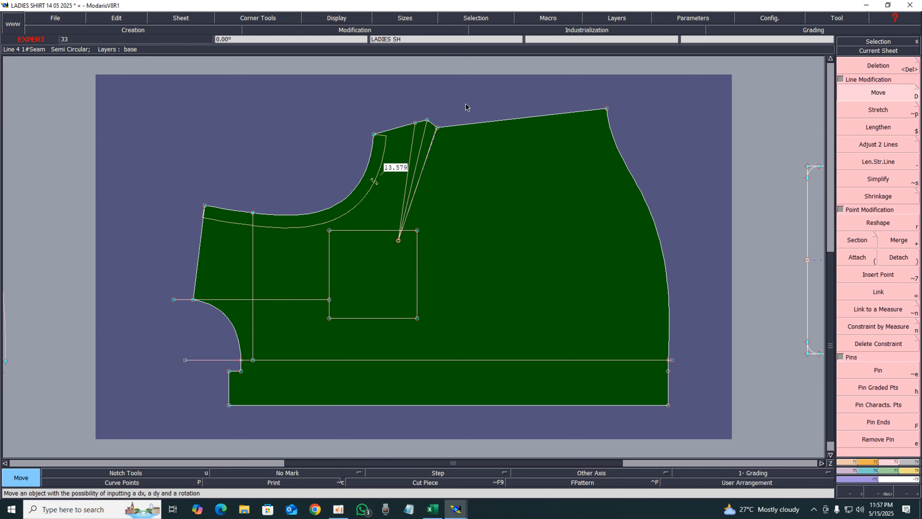
key("Return")
Delete the dashed axis along the dart's outer leg at the shoulder
left_click_drag(340, 141, 469, 138)
key("Delete")
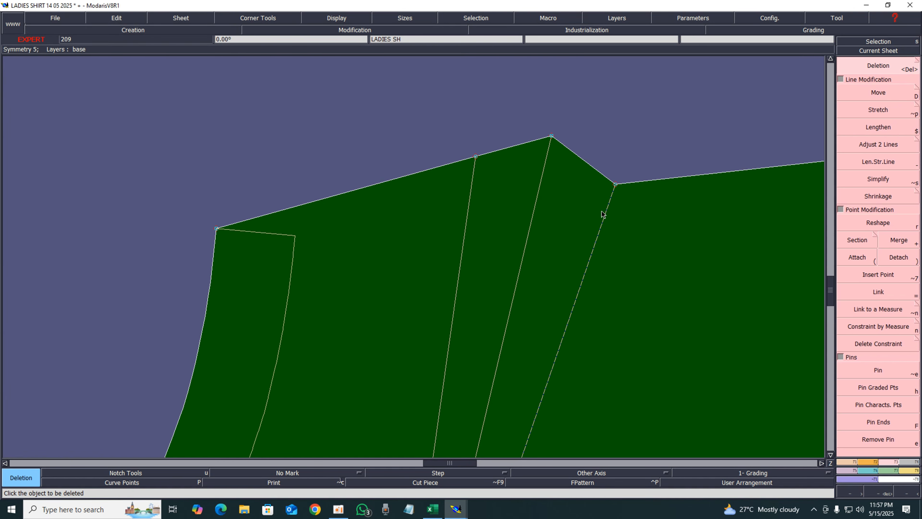
left_click(604, 233)
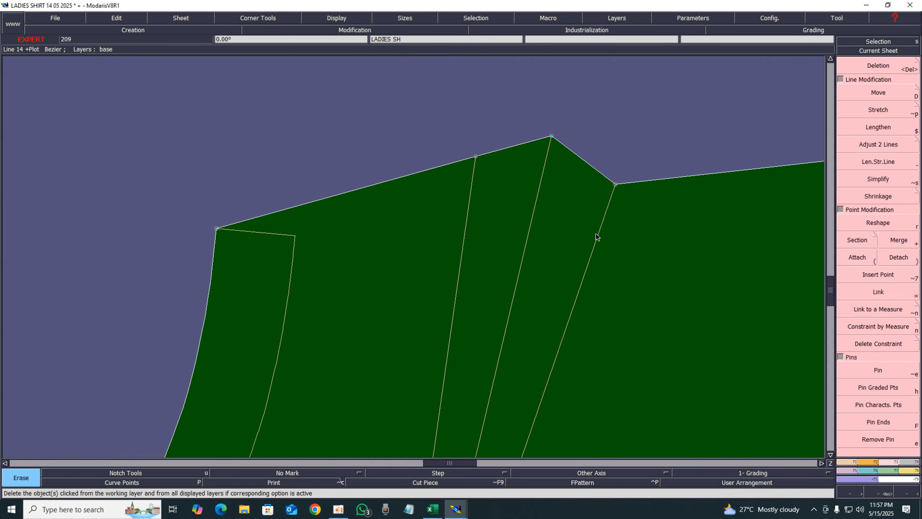
key("Home")
key("Return")
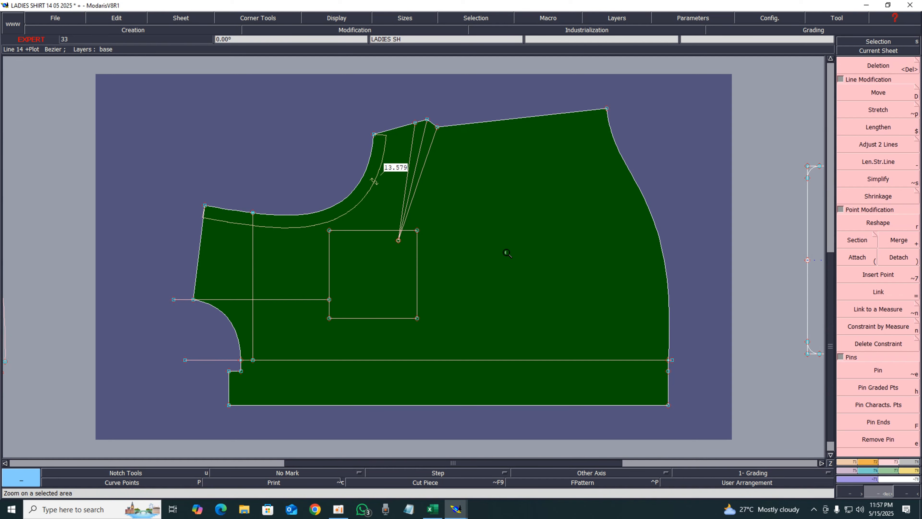
Try rounding the pocket's upper-right corner with a tangent arc
left_click_drag(229, 166, 581, 397)
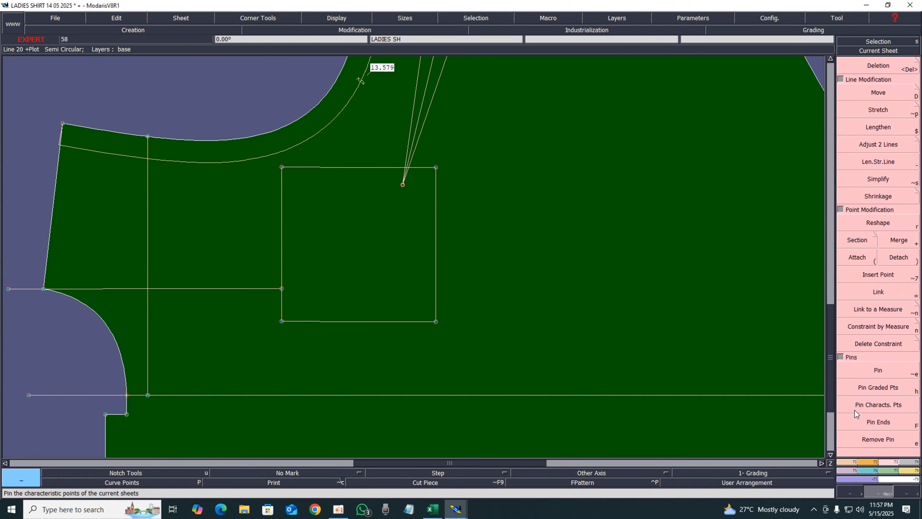
left_click(868, 462)
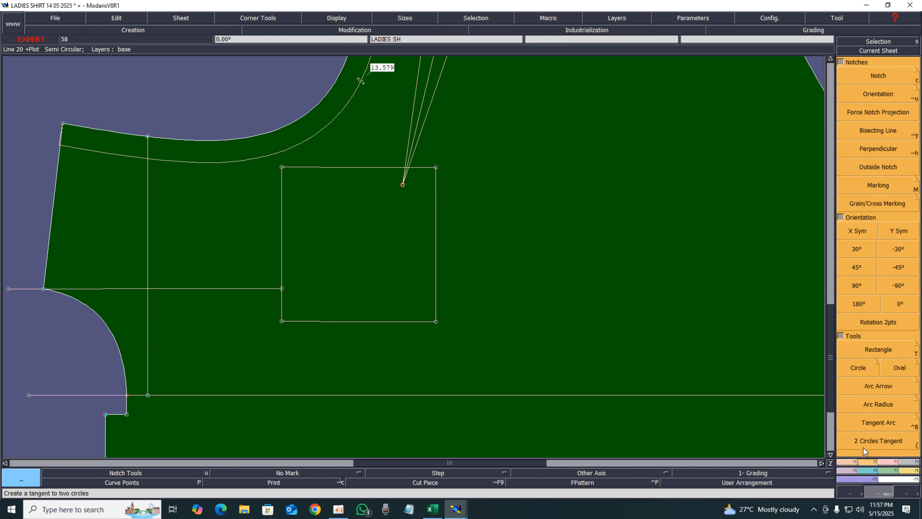
left_click(872, 426)
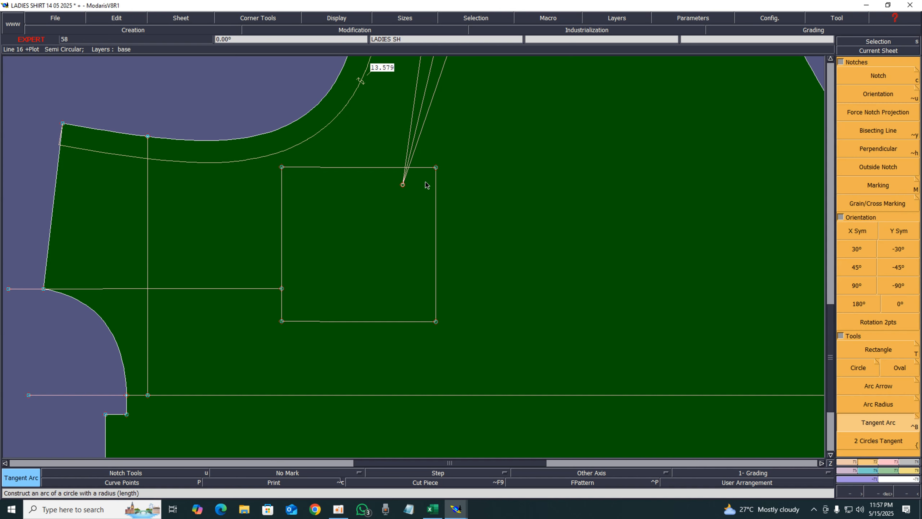
left_click(437, 168)
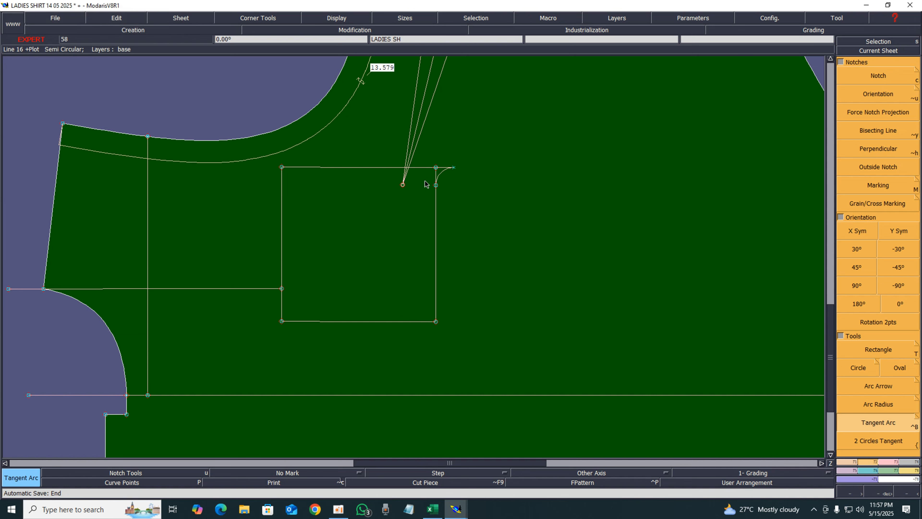
key("ctrl+z")
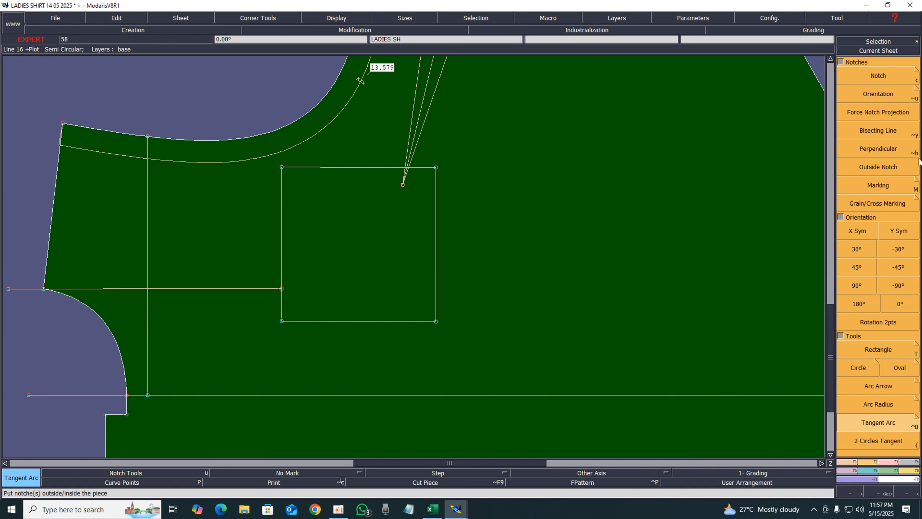
Round the pocket's upper-right and lower-right corners with tangent arcs of 0.750 in radius
left_click(876, 423)
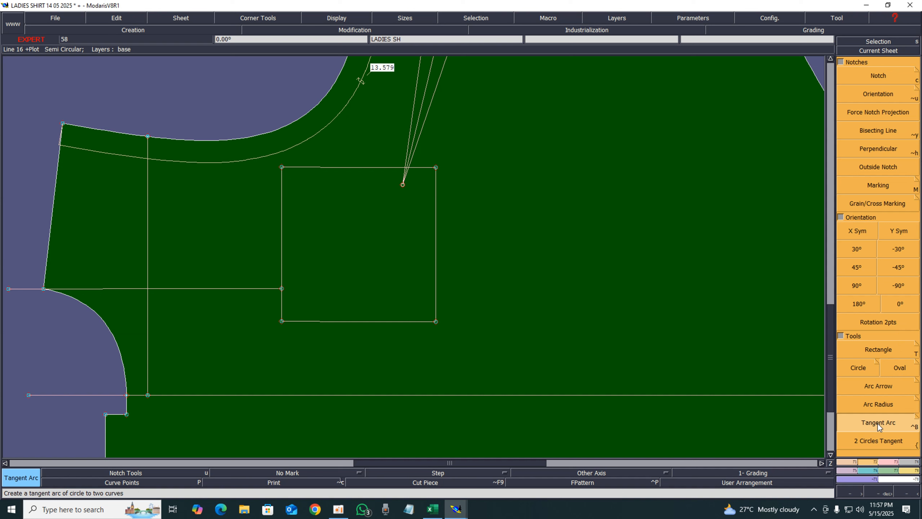
left_click(436, 170)
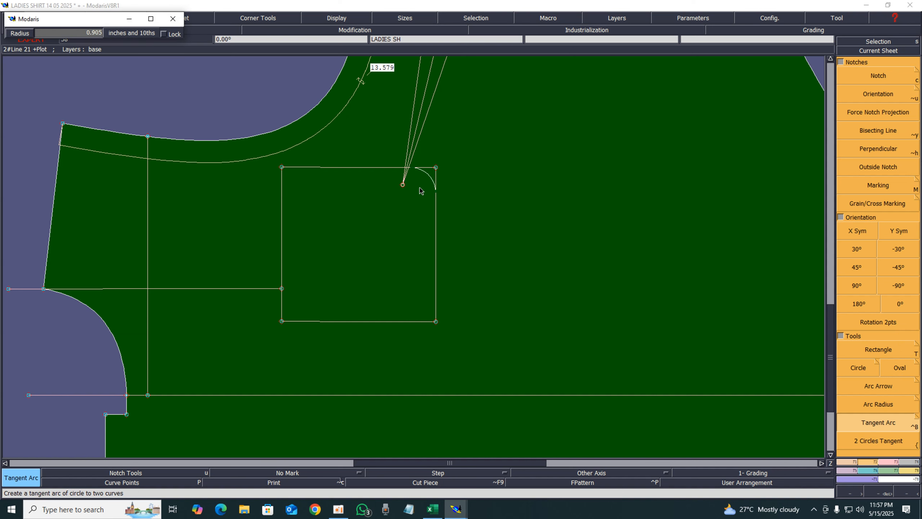
type("0.750")
left_click(421, 191)
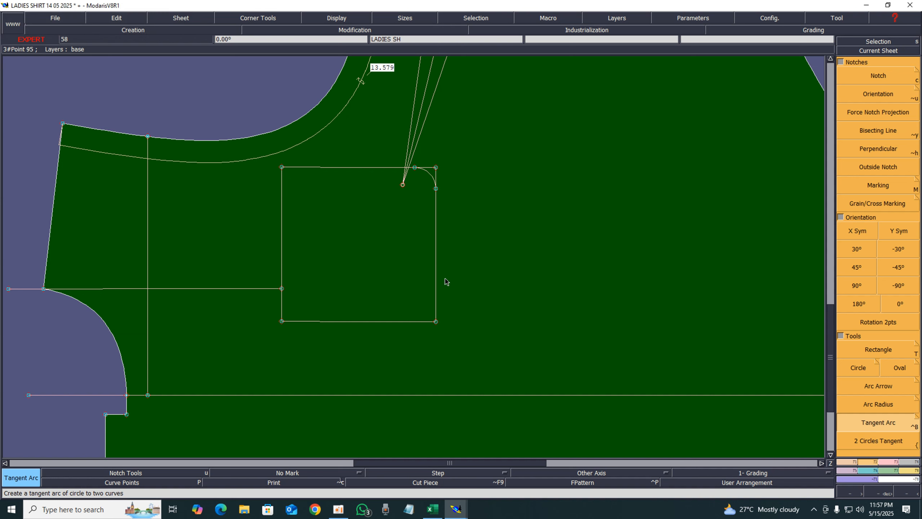
left_click(437, 323)
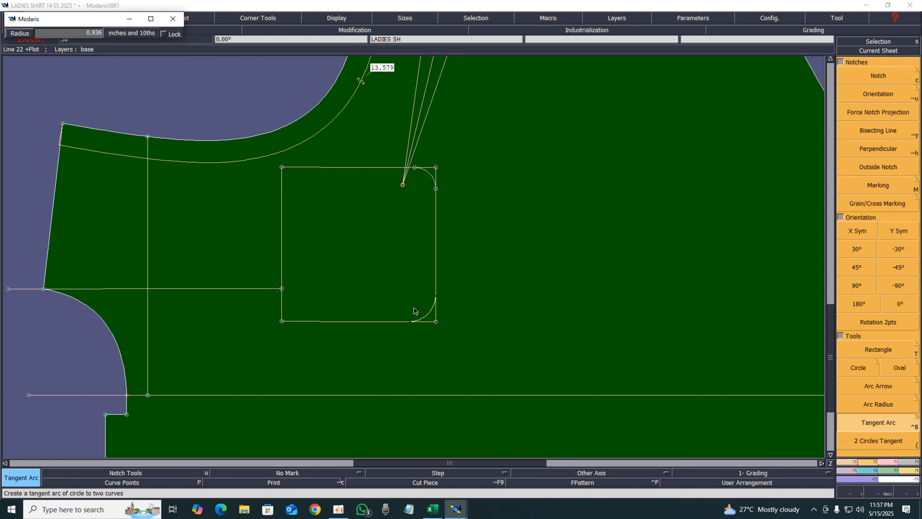
key("BackSpace")
key("Return")
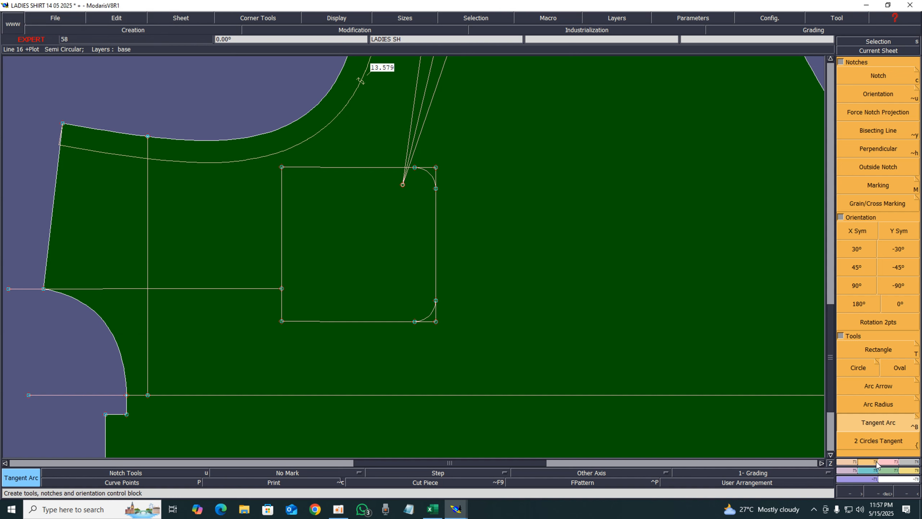
left_click(886, 464)
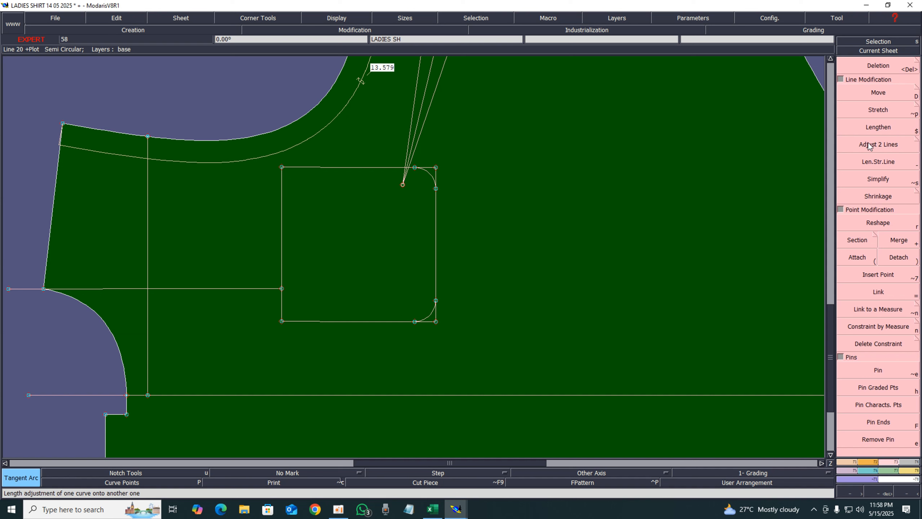
Adjust the pocket's rounded corners onto its edges and delete the horizontal guide line running to the pocket's left edge
left_click(879, 145)
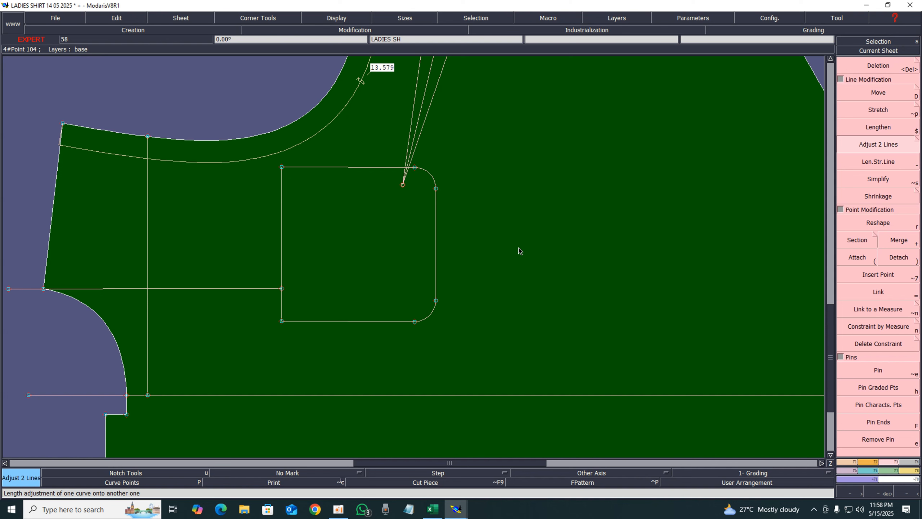
key("Home")
key("Delete")
left_click(283, 299)
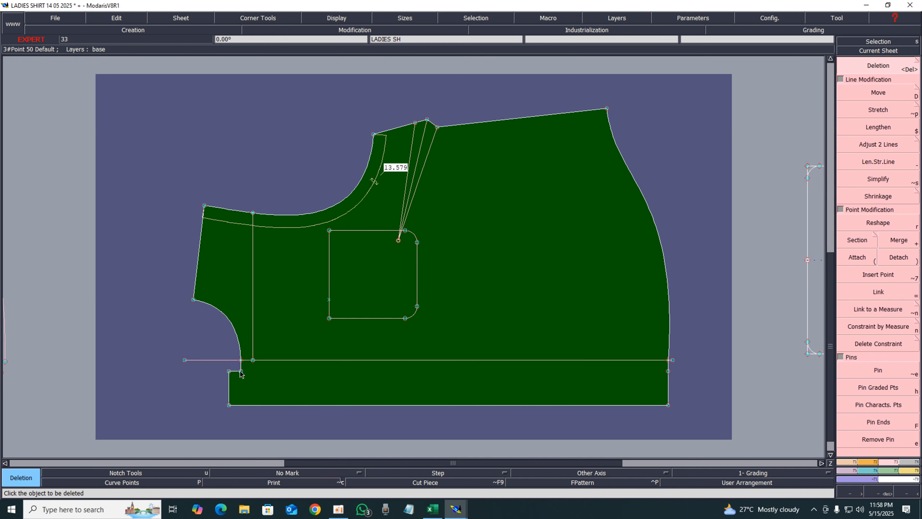
Draw a Bezier line across the front above the hem band, from the armhole curve to the side seam, and adjust the armhole onto it
key("b")
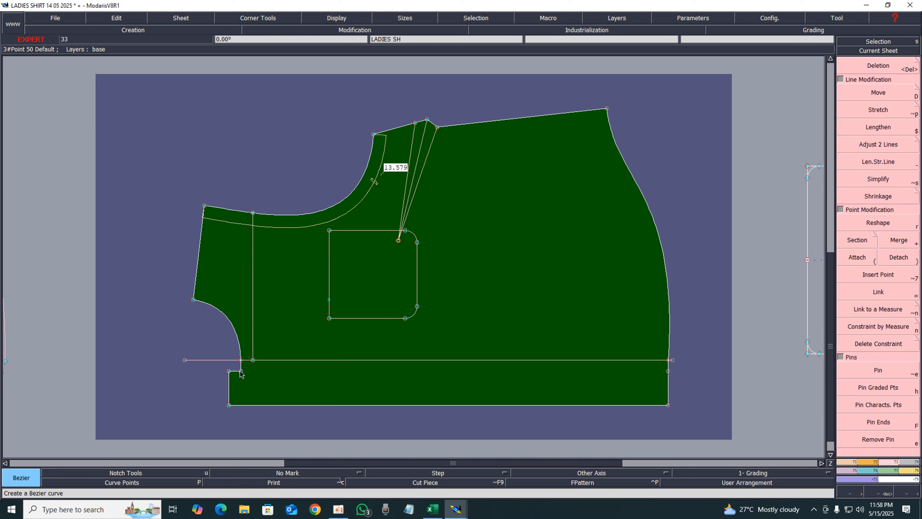
left_click(240, 371)
left_click(669, 372)
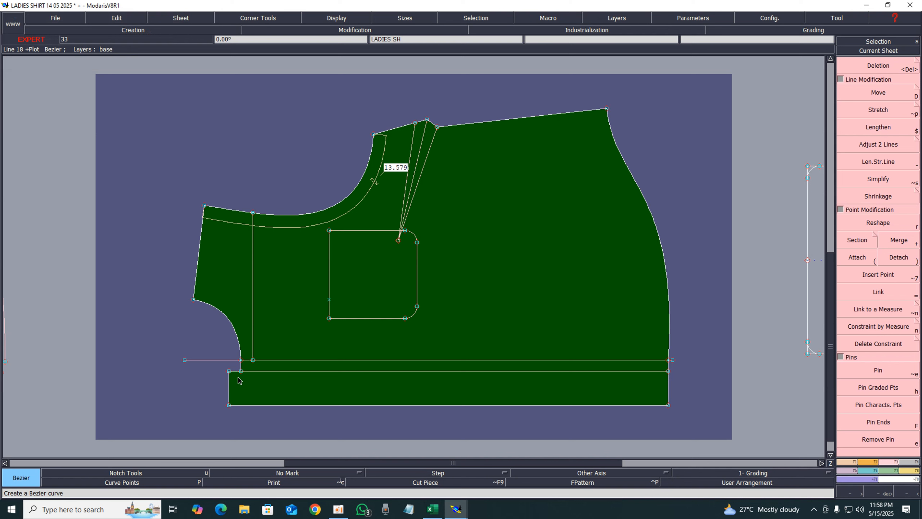
left_click(862, 147)
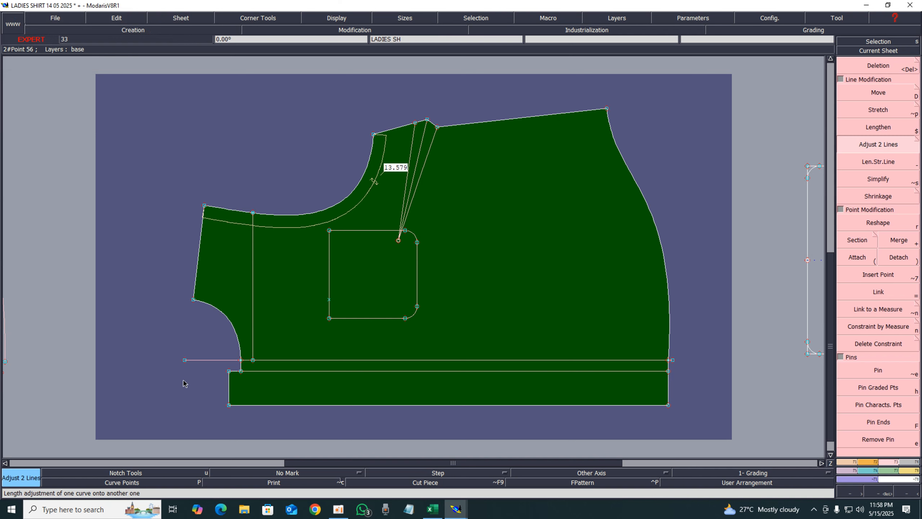
left_click(240, 341)
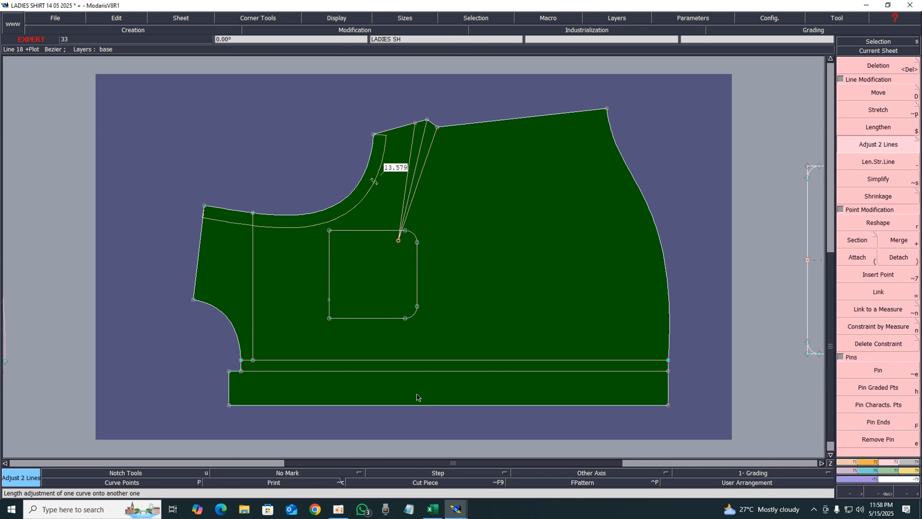
Pin the side-seam points at the hem band and move the band's lower-right corner 0.125 in outward with no vertical shift
left_click(879, 369)
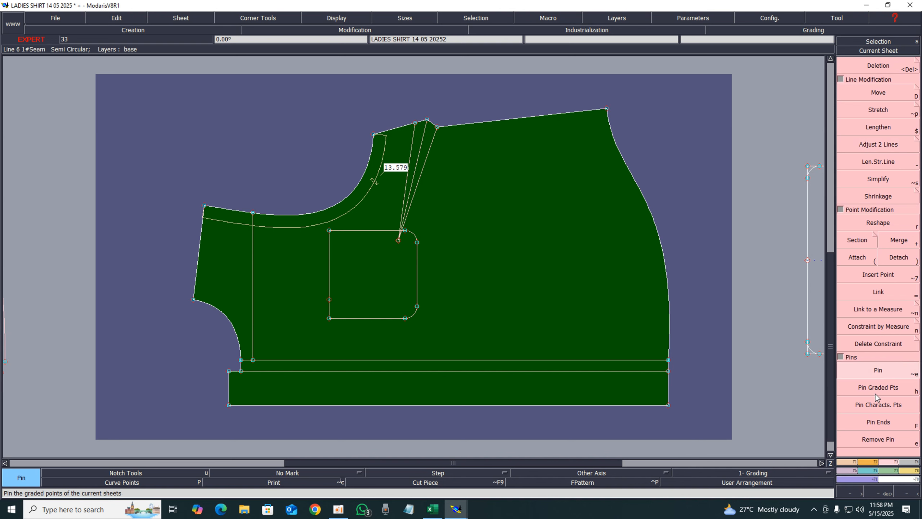
left_click_drag(659, 342, 708, 427)
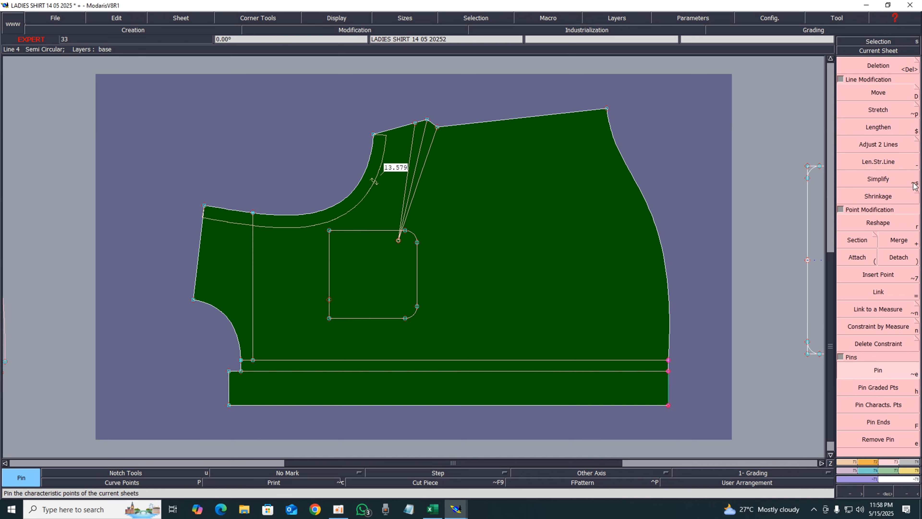
left_click(879, 93)
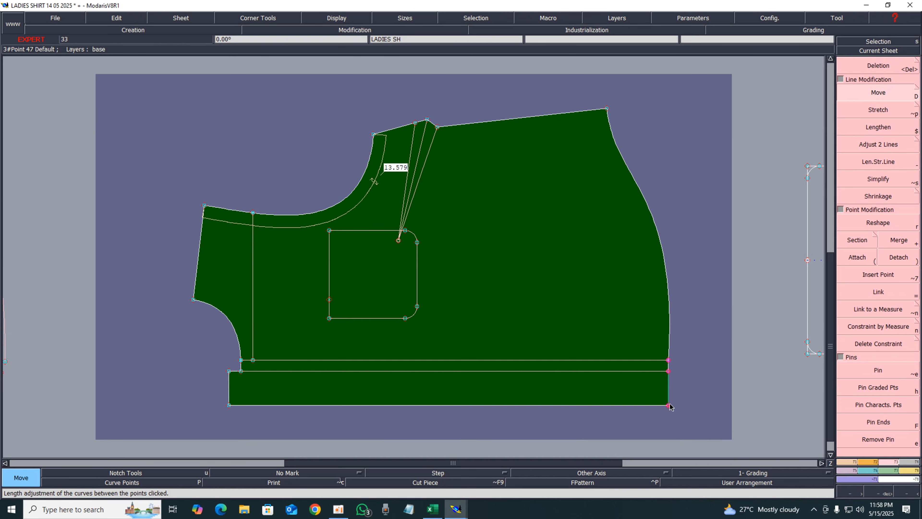
left_click_drag(669, 405, 674, 404)
key("Up")
key("Up")
key("Up")
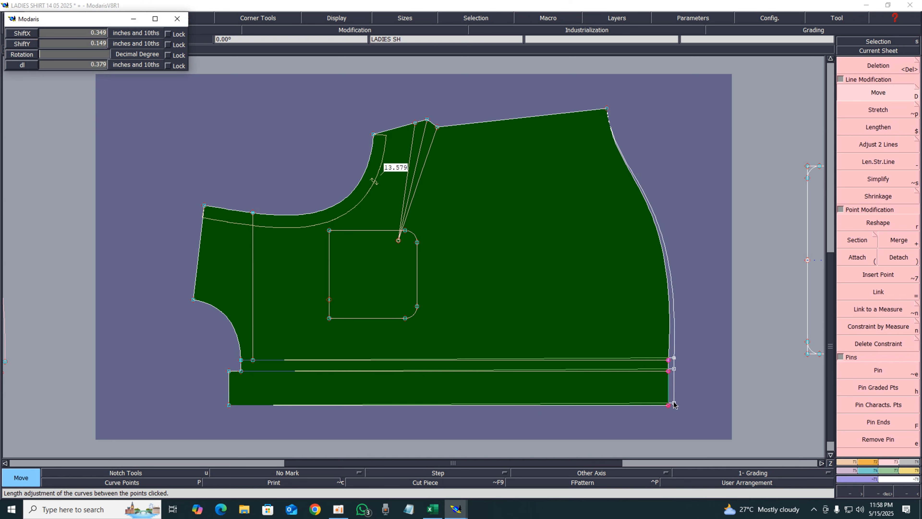
type("0")
key("Up")
type(".")
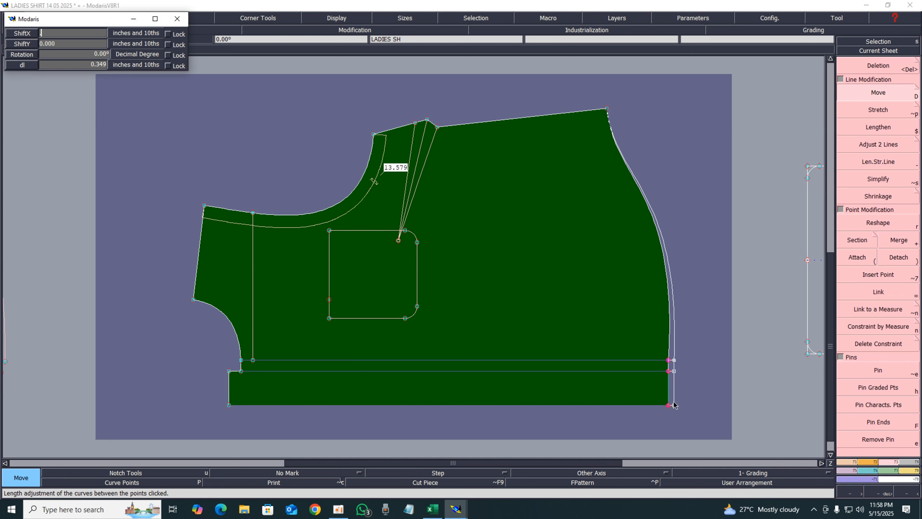
type("125")
key("Return")
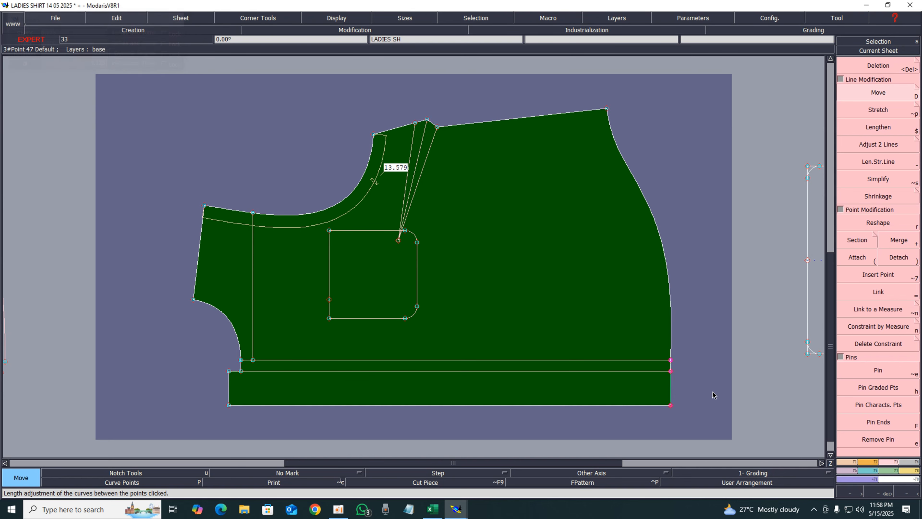
Show curve points and move a side-seam curve point slightly inward to smooth the side seam
key("Return")
left_click_drag(539, 168, 699, 361)
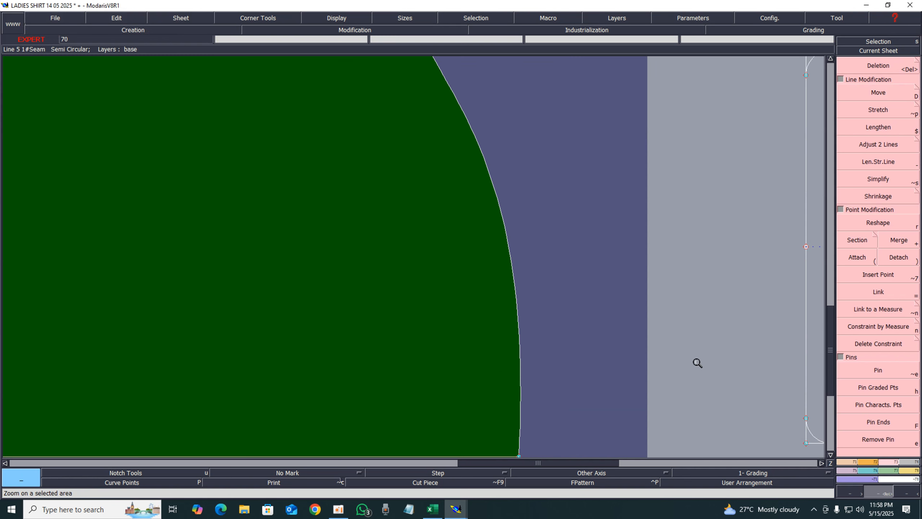
key("Home")
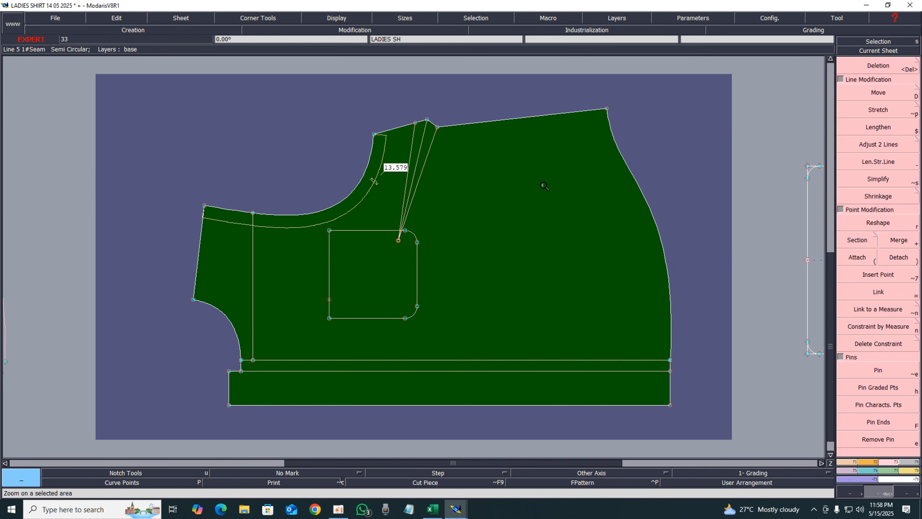
left_click_drag(544, 186, 763, 397)
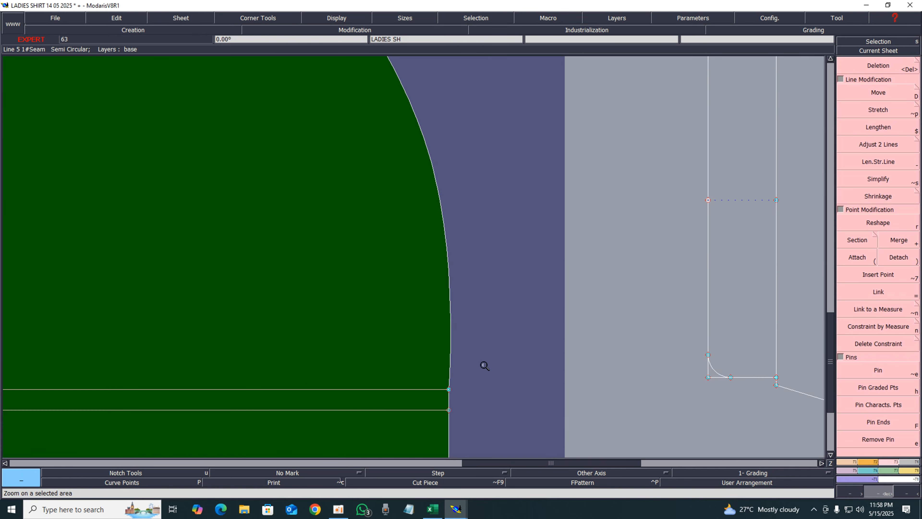
left_click(145, 483)
key("Home")
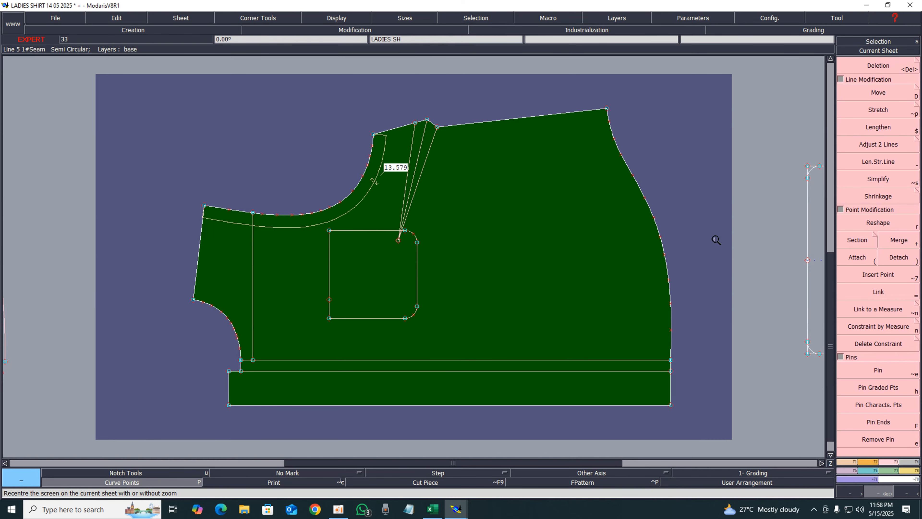
left_click(878, 95)
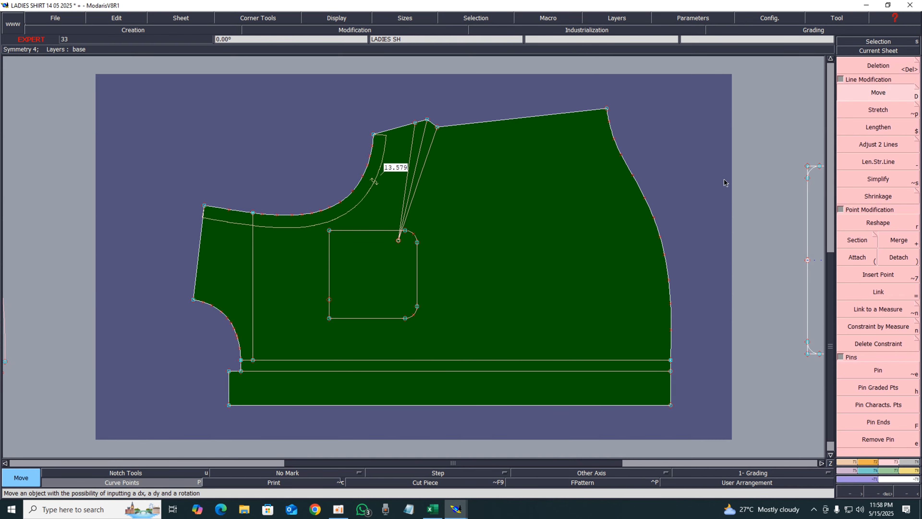
left_click(670, 283)
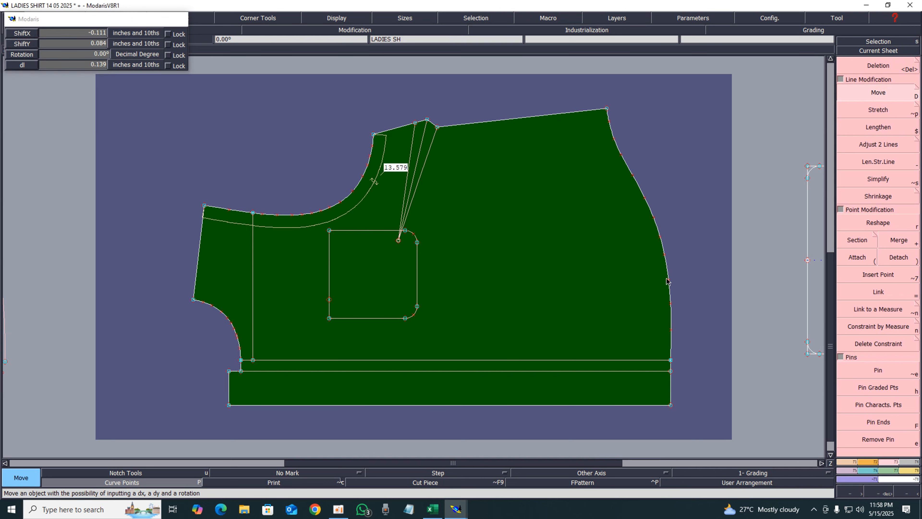
left_click(667, 279)
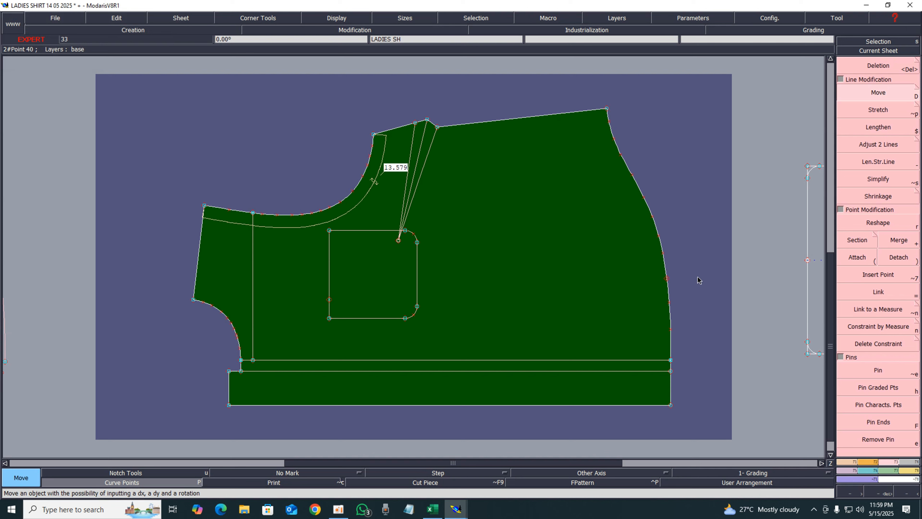
left_click(158, 479)
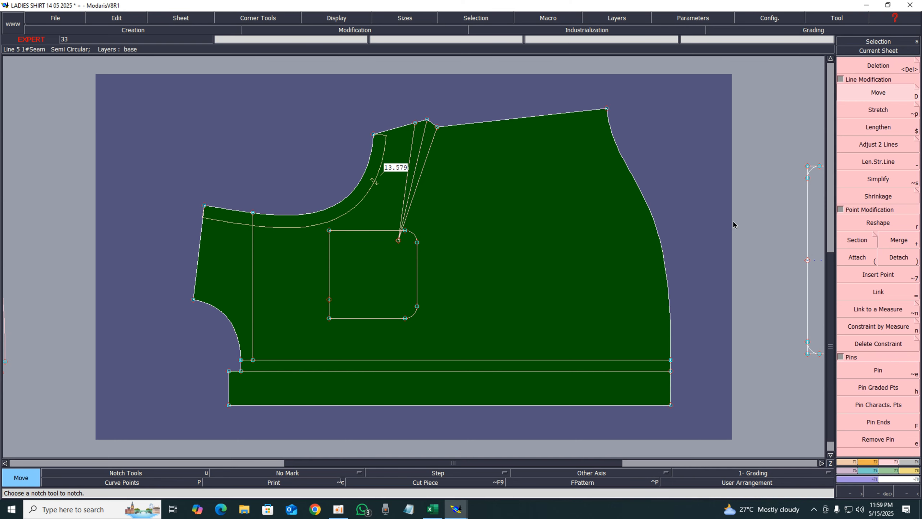
Open the LADIES S3 piece and create a symmetrical piece with Sym 2Pts, mirroring about its bottom edge
key("j")
left_click(889, 51)
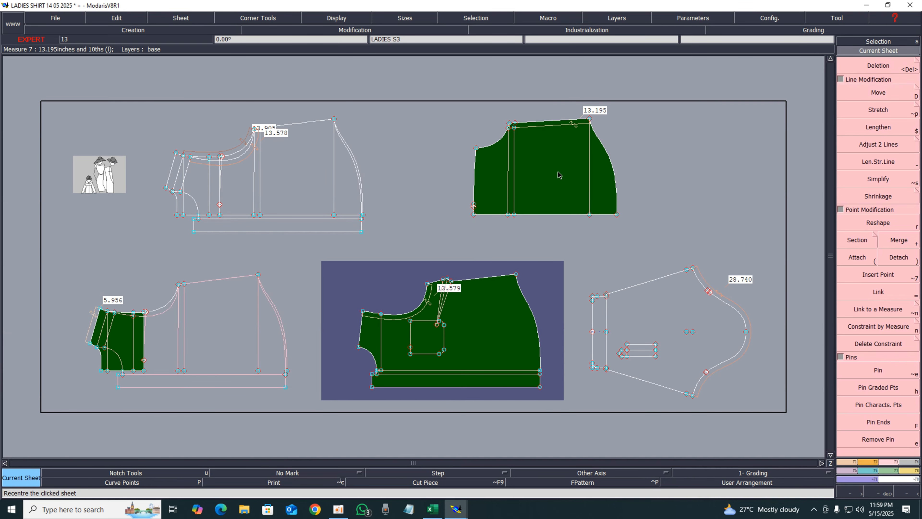
left_click(559, 175)
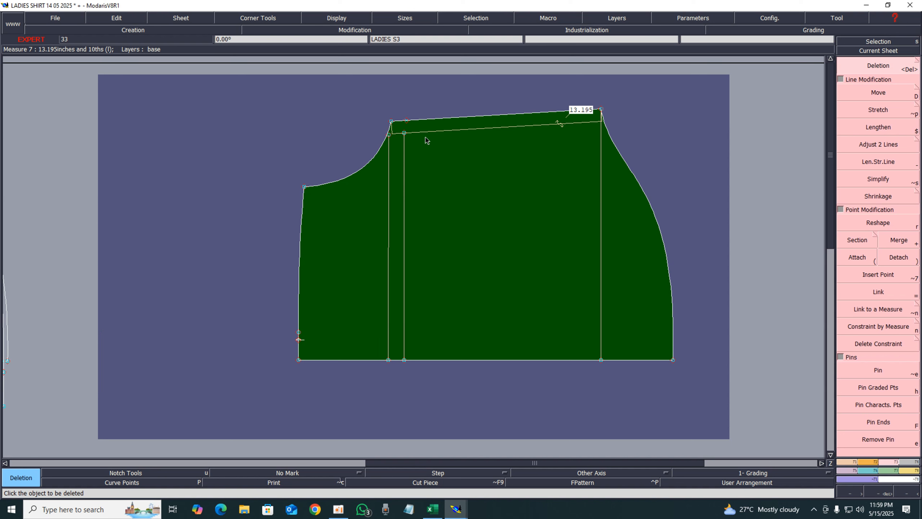
left_click_drag(257, 90, 750, 392)
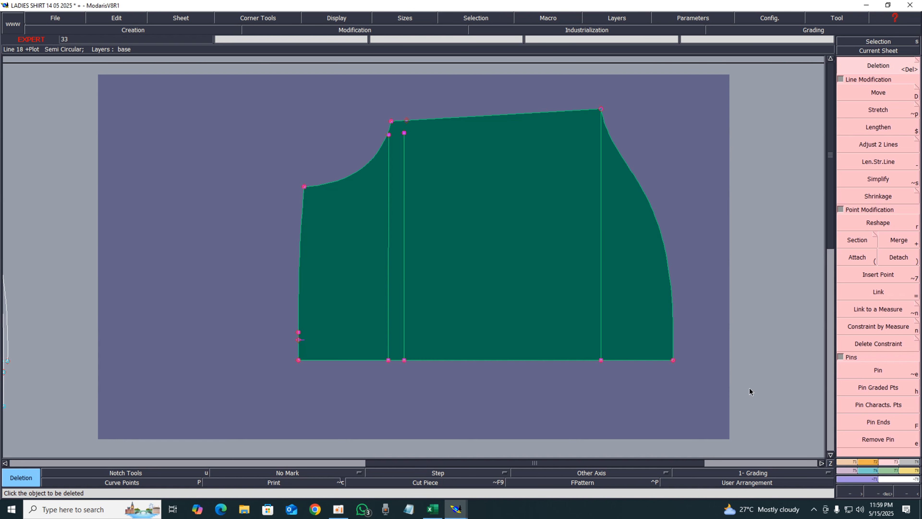
key("F5")
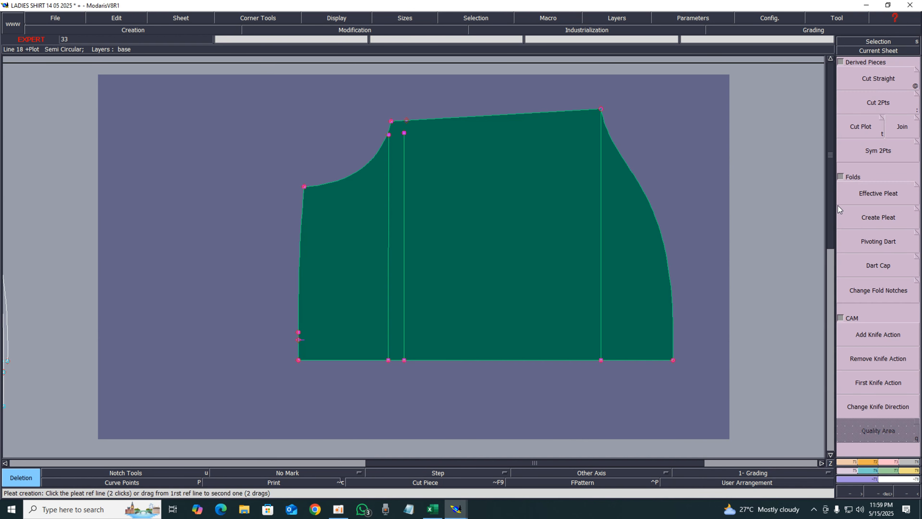
left_click(870, 150)
left_click(299, 360)
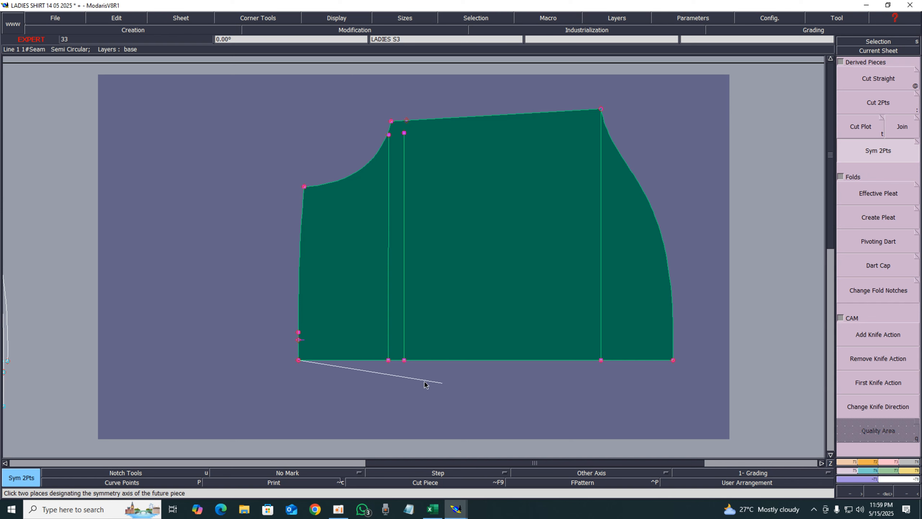
left_click(673, 360)
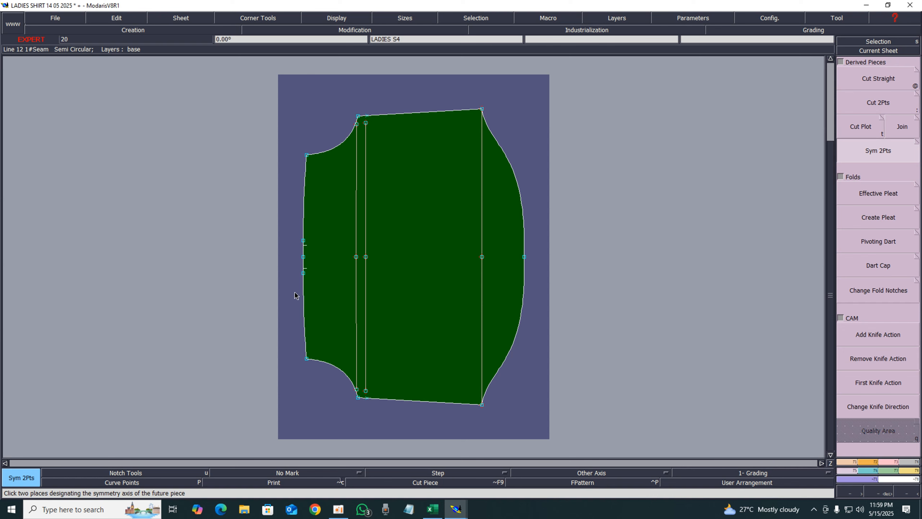
key("Return")
Merge and delete the extra points along the mirrored piece's left edge around the notches
left_click_drag(276, 206, 394, 302)
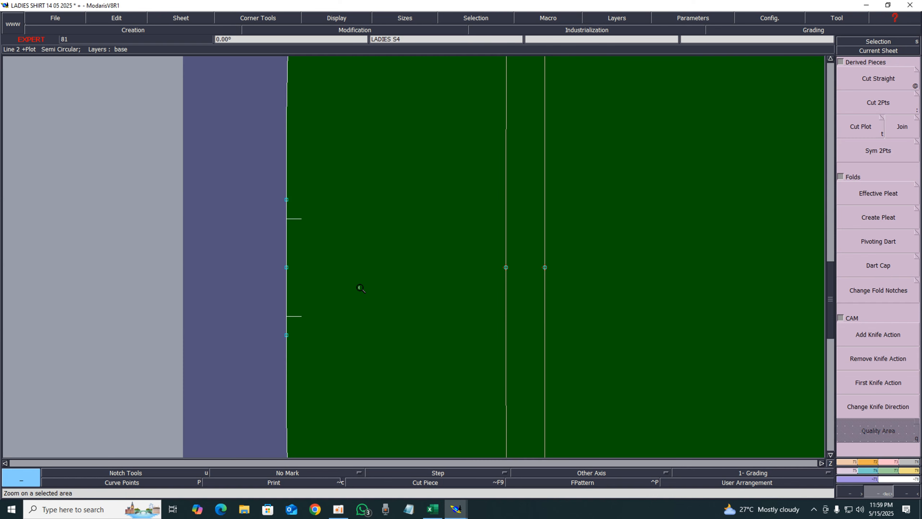
left_click(893, 462)
left_click(897, 244)
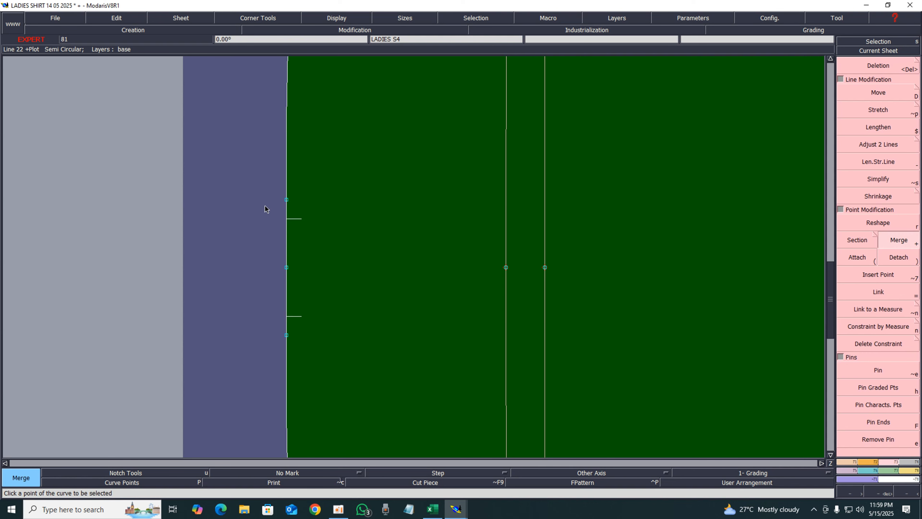
left_click(286, 200)
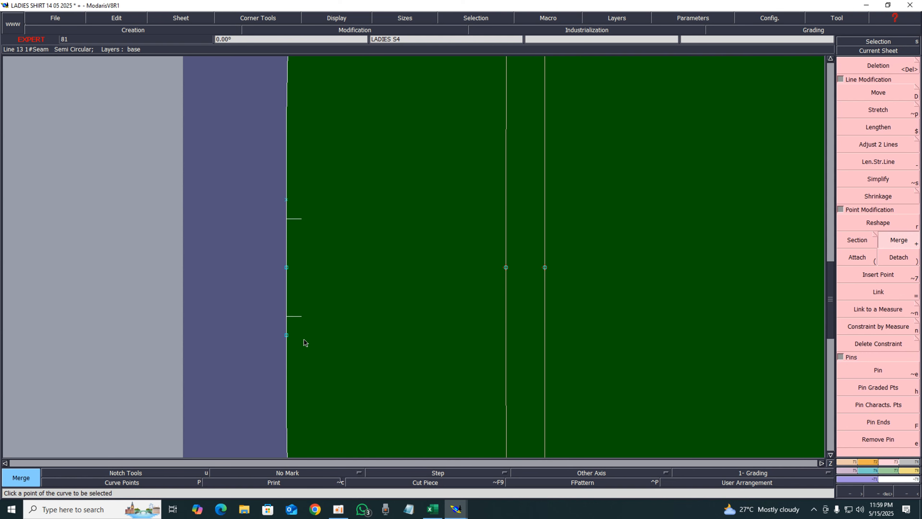
left_click(287, 335)
key("Delete")
left_click(287, 336)
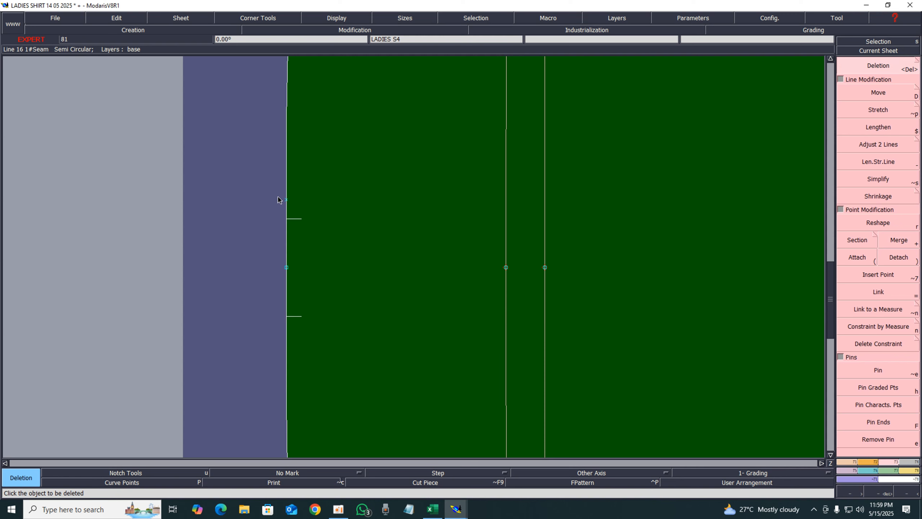
left_click(286, 201)
key("Home")
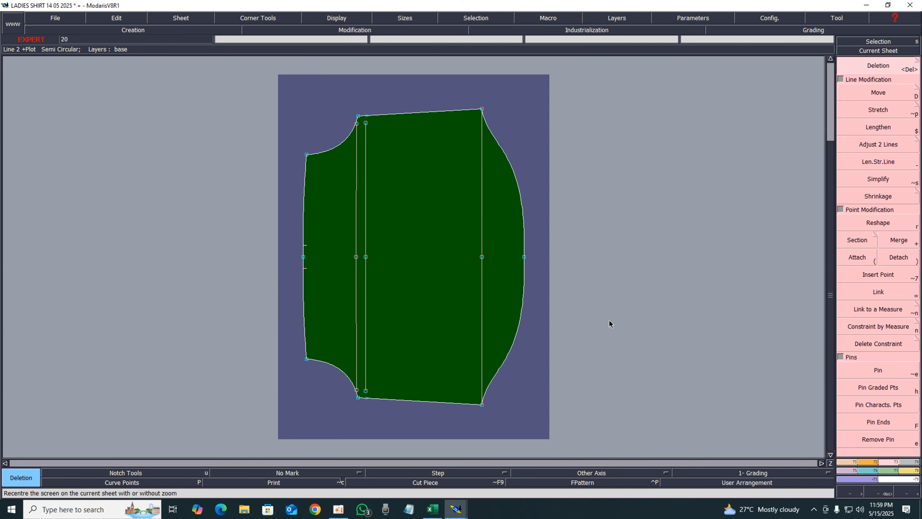
Delete the original LADIES S3 half-piece sheet from the desk
key("j")
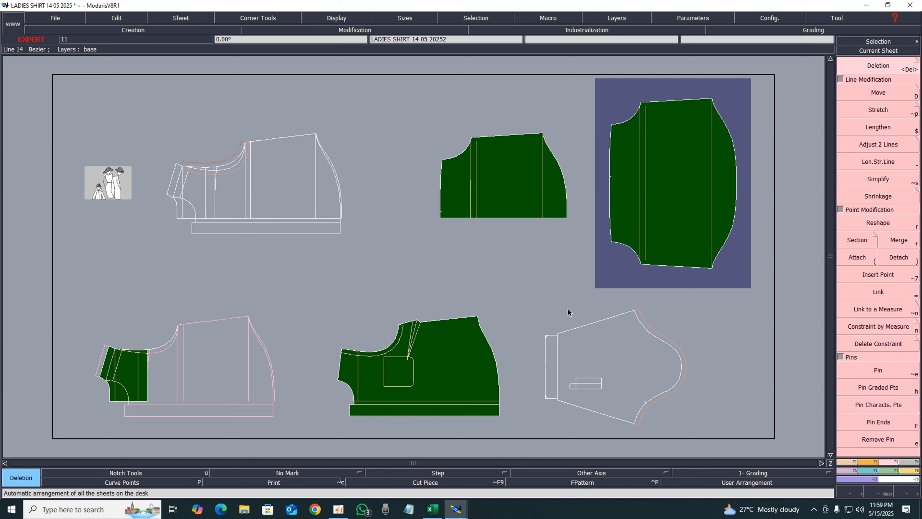
key("Delete")
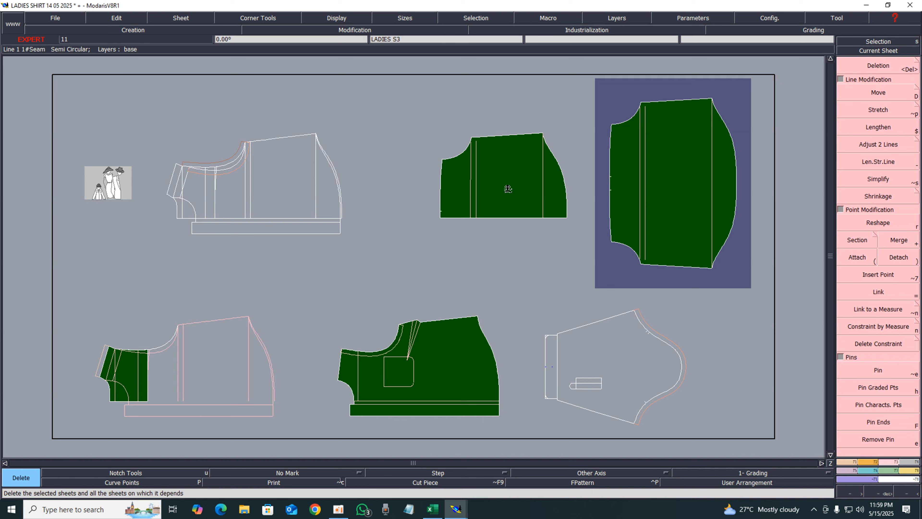
left_click(508, 188)
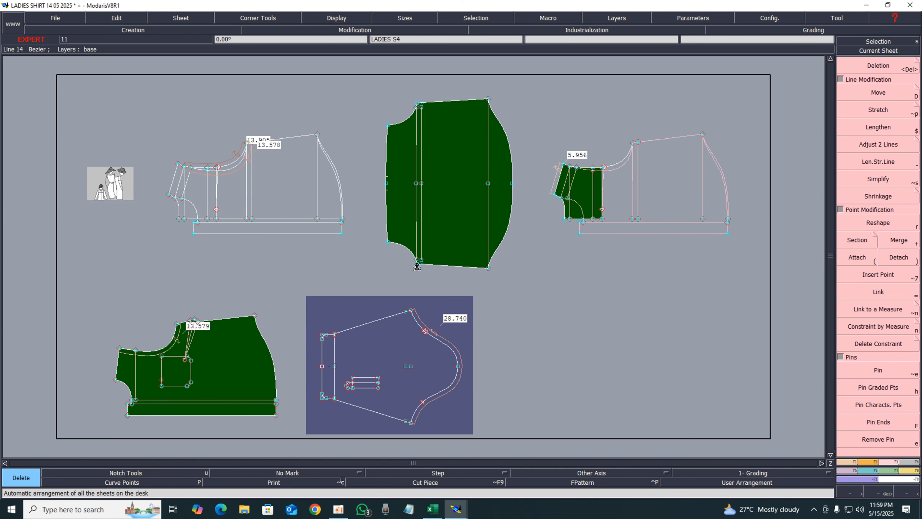
key("s")
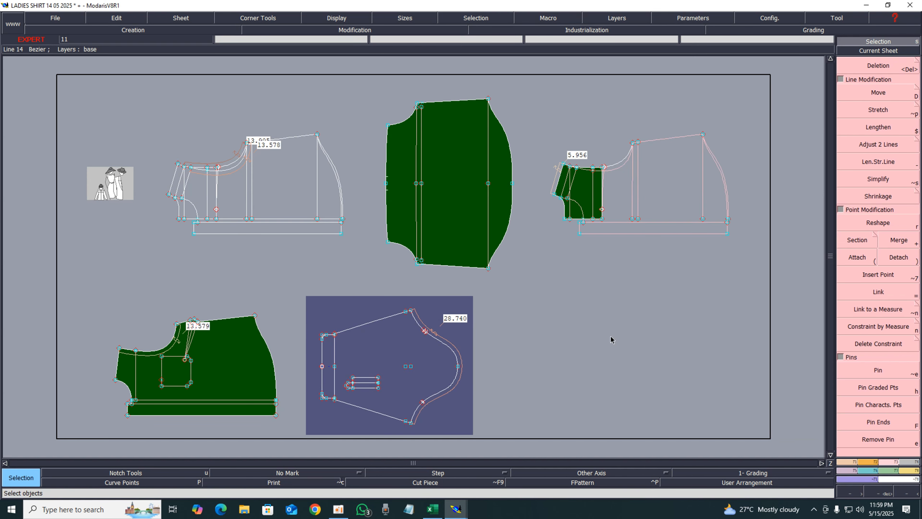
Save the model, continuing past the anomalies dialog
key("ctrl+s")
left_click(398, 311)
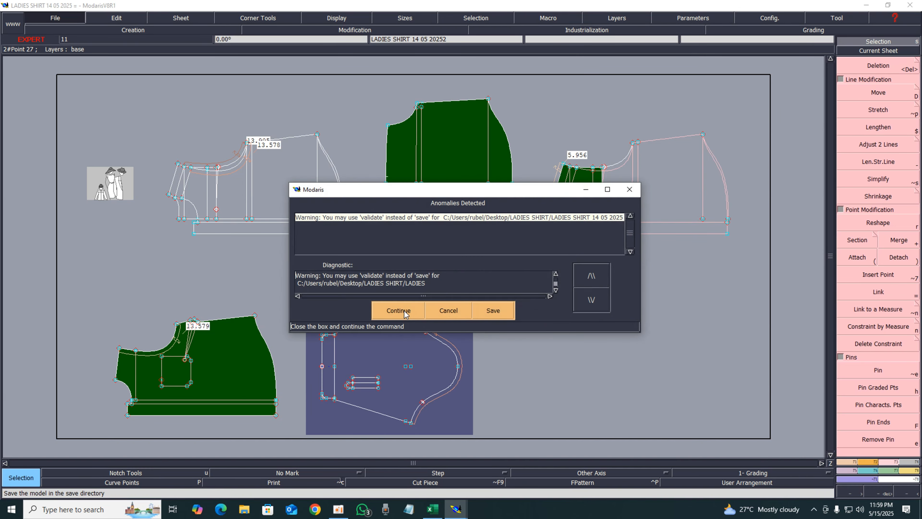
left_click(404, 311)
key("ctrl+s")
left_click(404, 311)
key("ctrl+s")
left_click(404, 312)
key("ctrl+s")
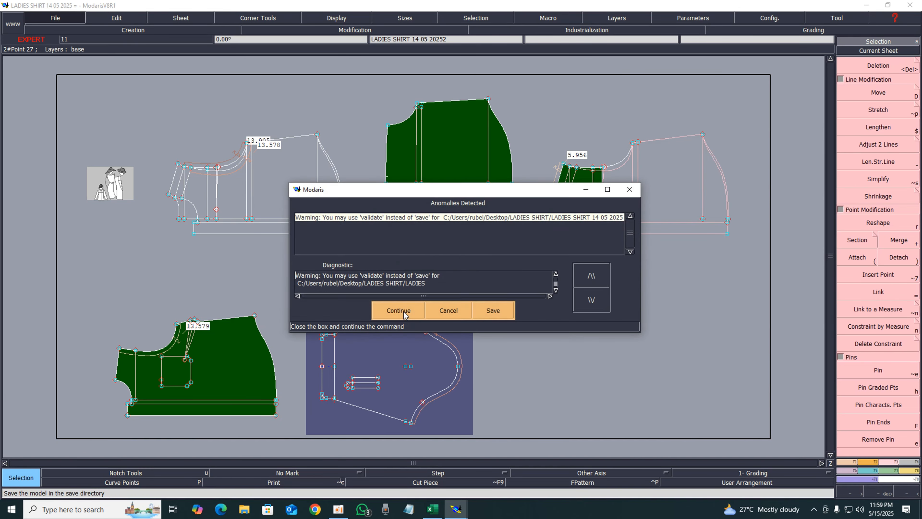